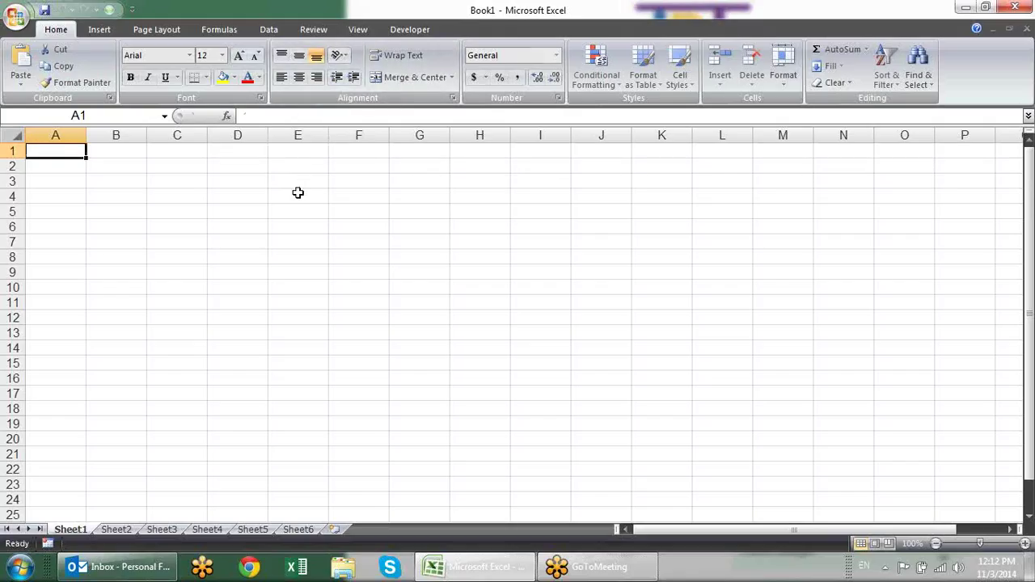
Enter the date 11/3/2014 in A1, then move it down to cell A3
{"action": "key", "text": "ctrl+semicolon"}
{"action": "key", "text": "Return"}
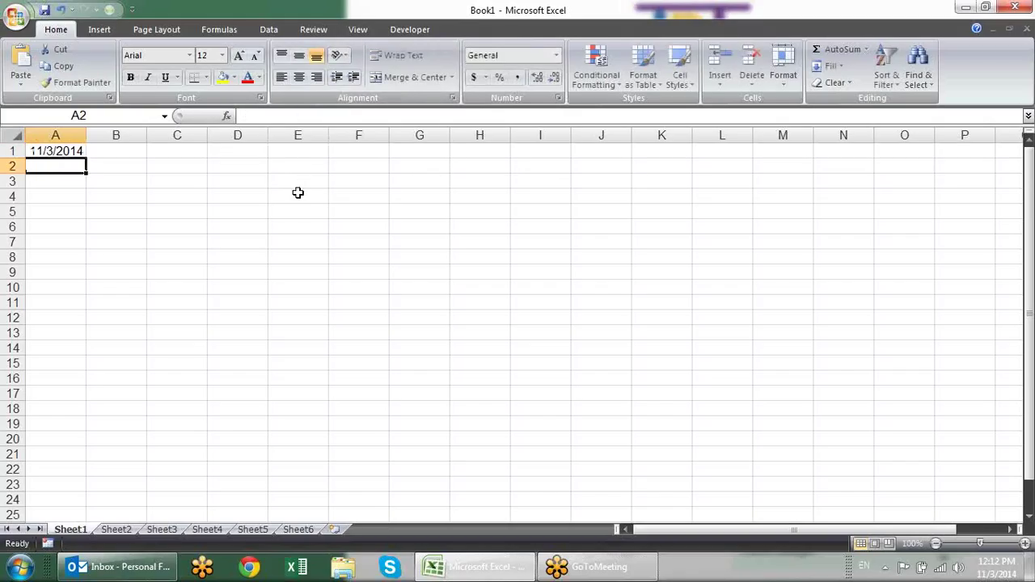
{"action": "key", "text": "Down"}
{"action": "key", "text": "Up"}
{"action": "key", "text": "Up"}
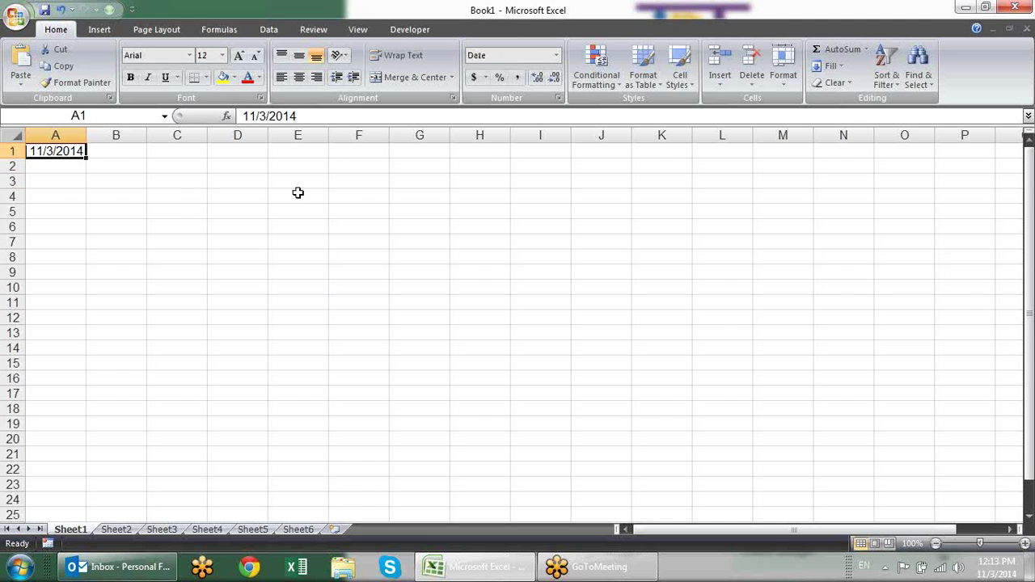
{"action": "key", "text": "ctrl+c"}
{"action": "key", "text": "ctrl+Down"}
{"action": "key", "text": "ctrl+Up"}
{"action": "key", "text": "Down"}
{"action": "key", "text": "Down"}
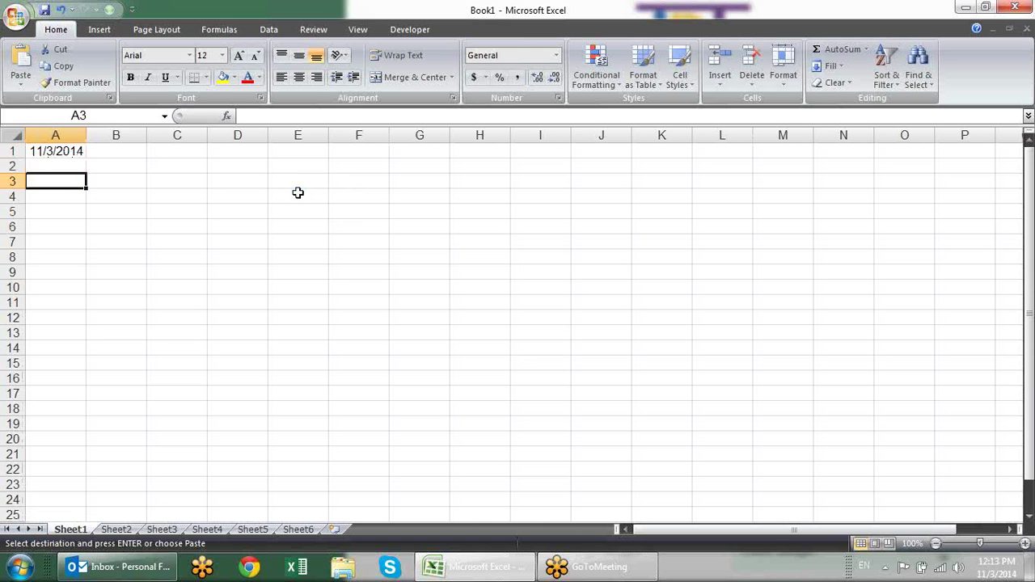
{"action": "key", "text": "Return"}
{"action": "key", "text": "Up"}
{"action": "key", "text": "Right"}
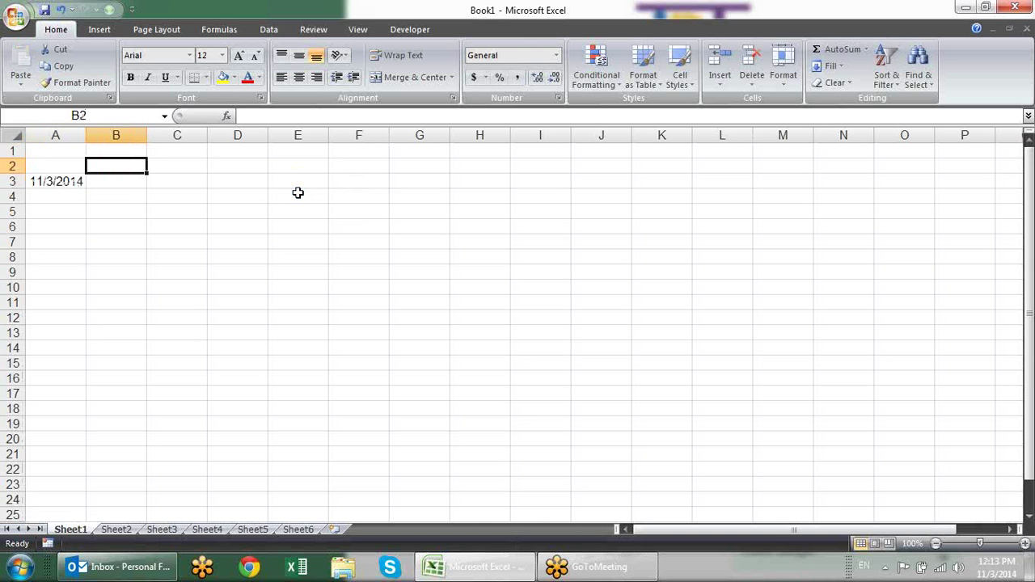
Type the headings Day, Month and Year in B2:D2
{"action": "type", "text": "Day"}
{"action": "key", "text": "Tab"}
{"action": "type", "text": "Month"}
{"action": "key", "text": "Tab"}
{"action": "type", "text": "Ye"}
{"action": "key", "text": "BackSpace"}
{"action": "type", "text": "ear"}
{"action": "key", "text": "Return"}
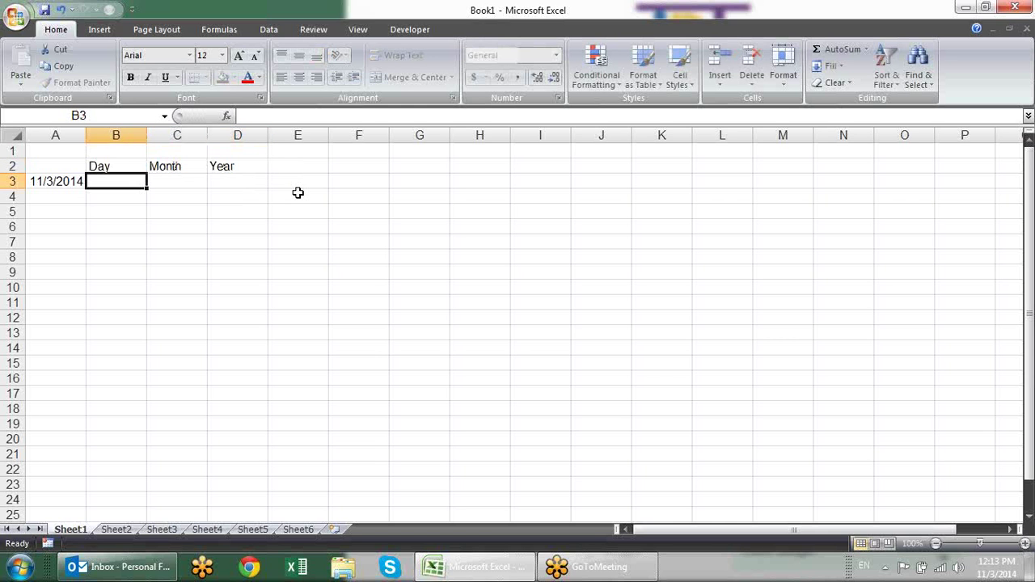
Enter =DAY(A3) in B3, showing 3
{"action": "type", "text": "="}
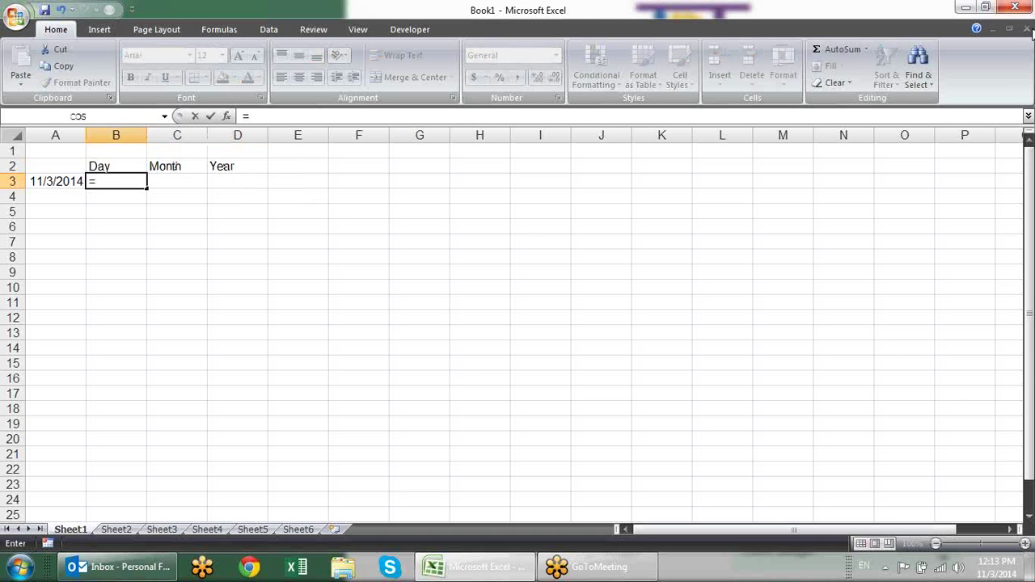
{"action": "key", "text": "Escape"}
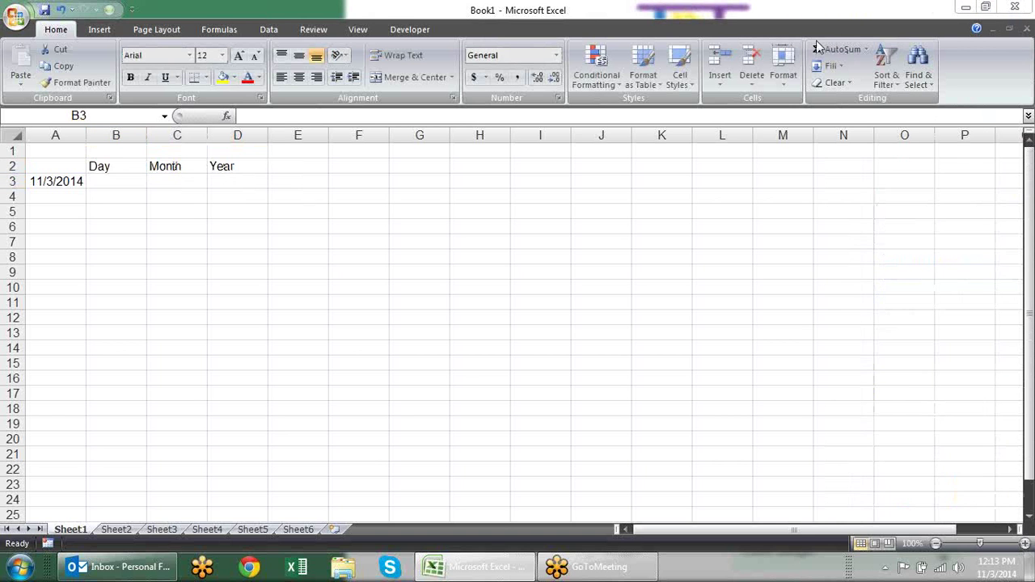
{"action": "left_click", "coordinate": [116, 182]}
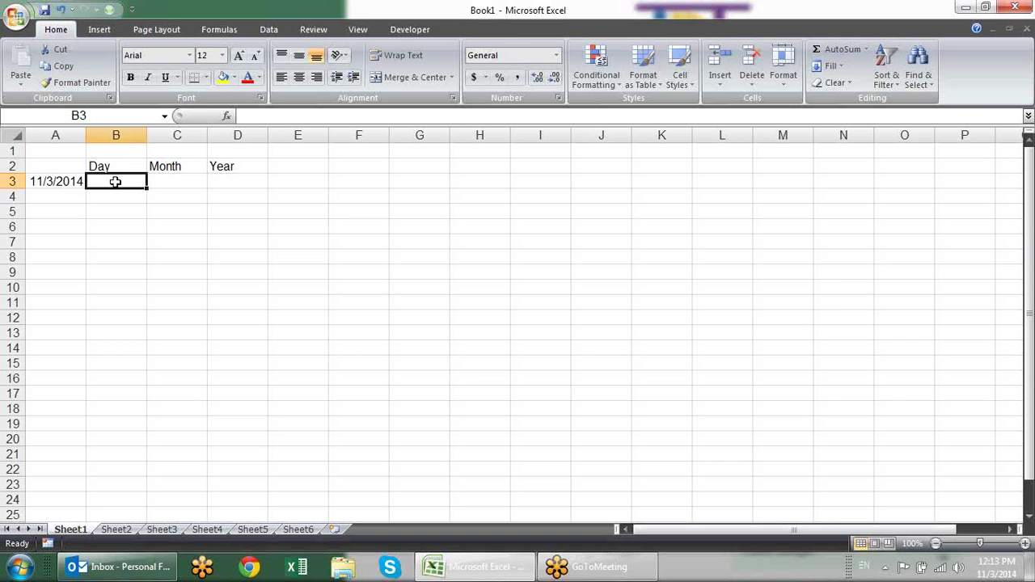
{"action": "type", "text": "=day"}
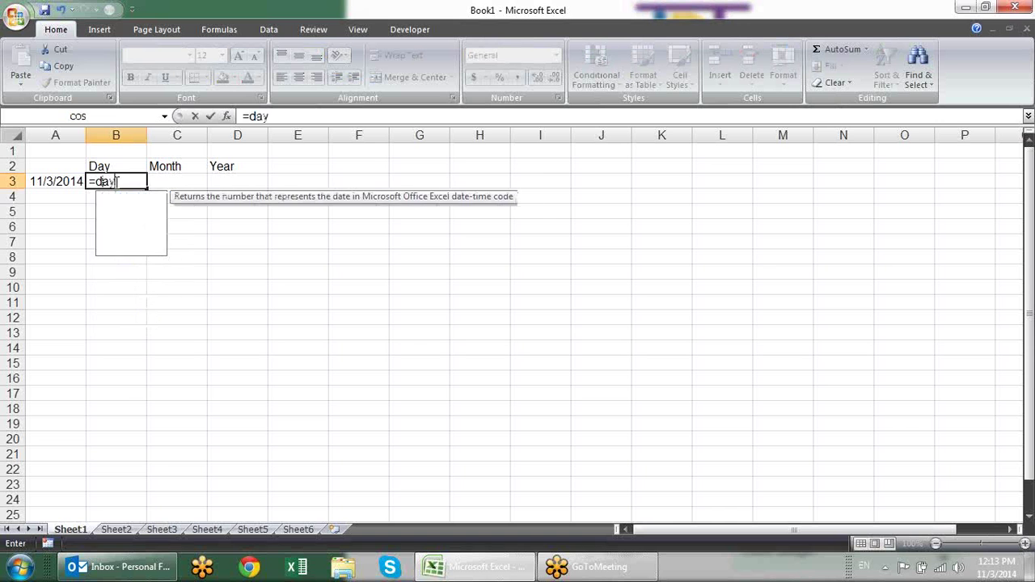
{"action": "type", "text": "("}
{"action": "key", "text": "Left"}
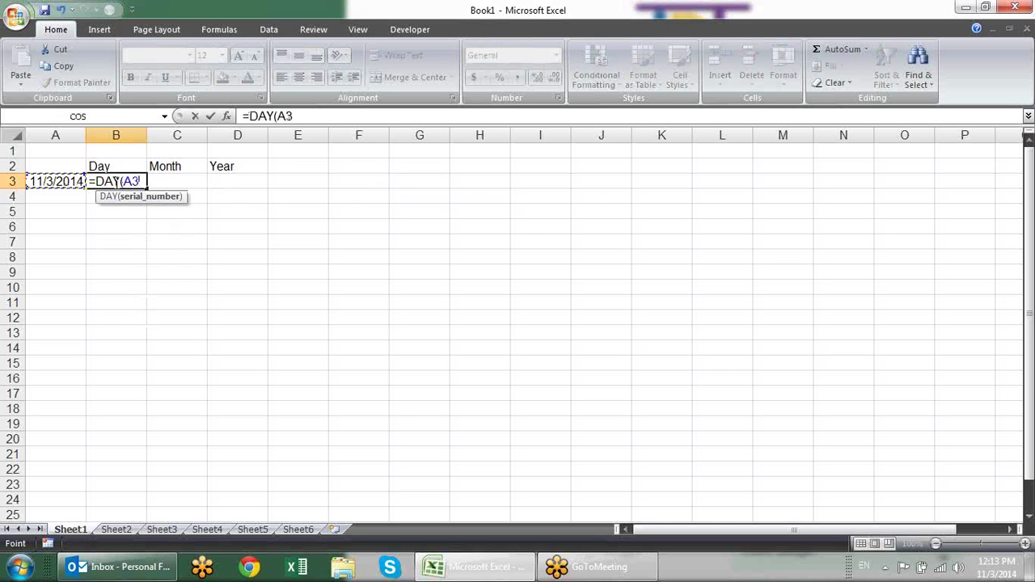
{"action": "type", "text": ")"}
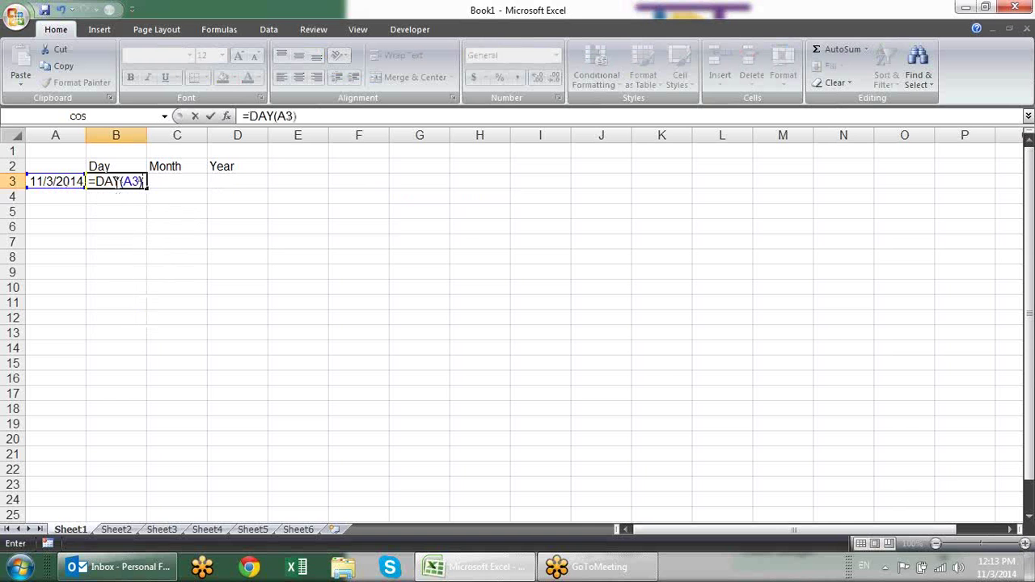
{"action": "key", "text": "Return"}
Enter =MONTH(A3) in C3, showing 11
{"action": "key", "text": "Up"}
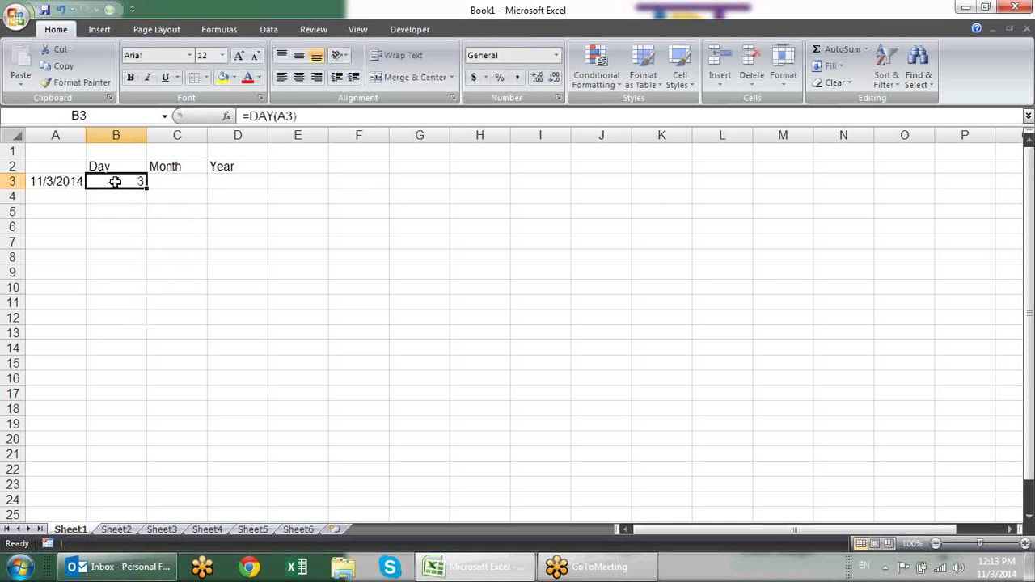
{"action": "key", "text": "Right"}
{"action": "type", "text": "=mont"}
{"action": "key", "text": "Tab"}
{"action": "key", "text": "Left"}
{"action": "key", "text": "Left"}
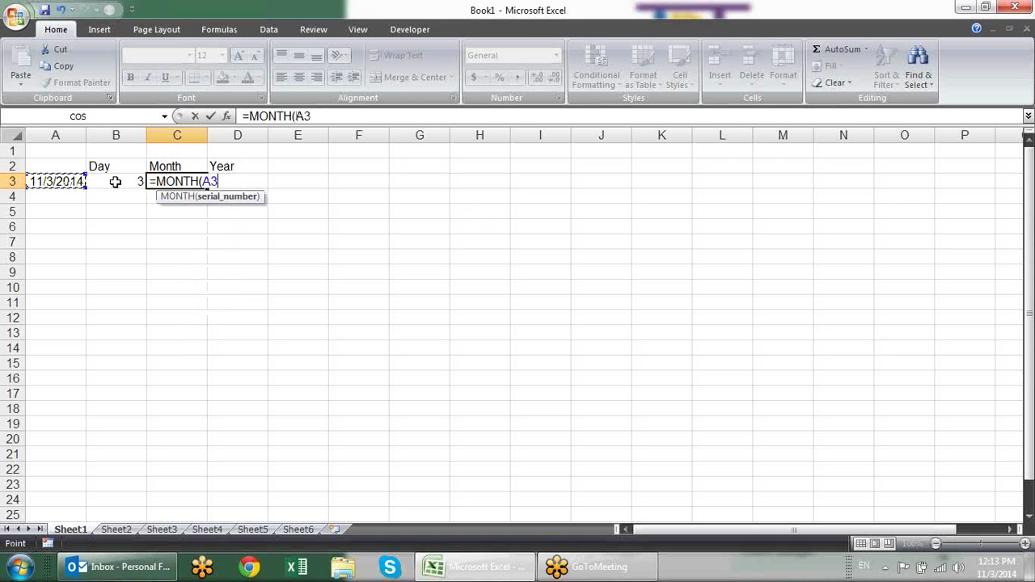
{"action": "key", "text": "Return"}
Enter =YEAR(A3) in D3, showing 2014
{"action": "key", "text": "Up"}
{"action": "key", "text": "Right"}
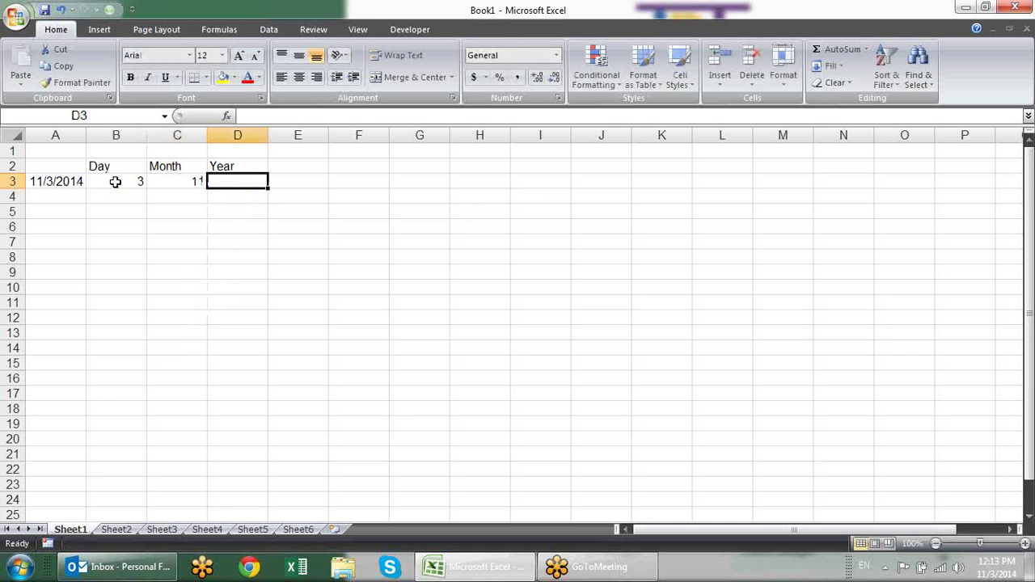
{"action": "type", "text": "=year"}
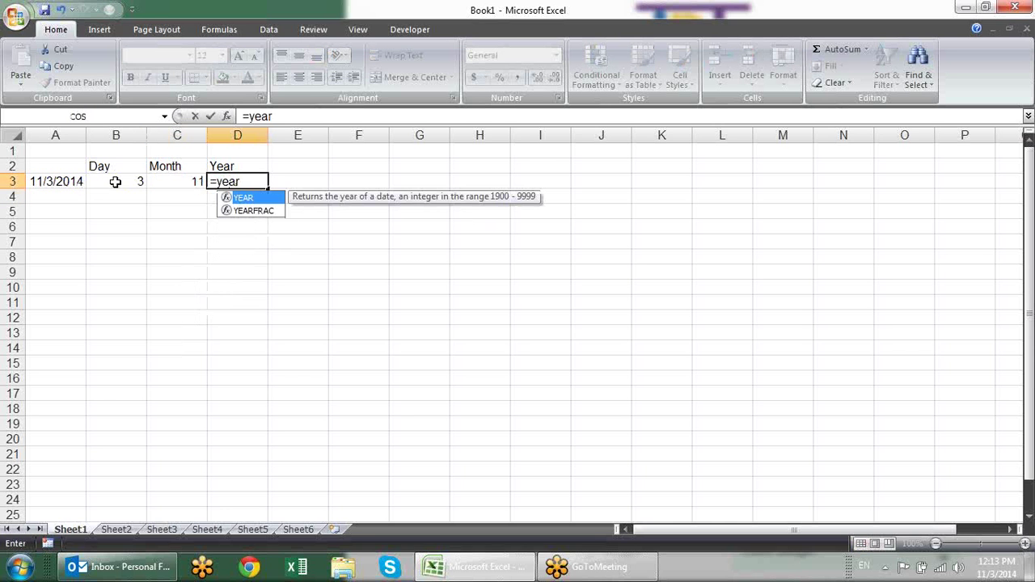
{"action": "key", "text": "Tab"}
{"action": "key", "text": "Left"}
{"action": "key", "text": "Left"}
{"action": "key", "text": "Left"}
{"action": "key", "text": "Return"}
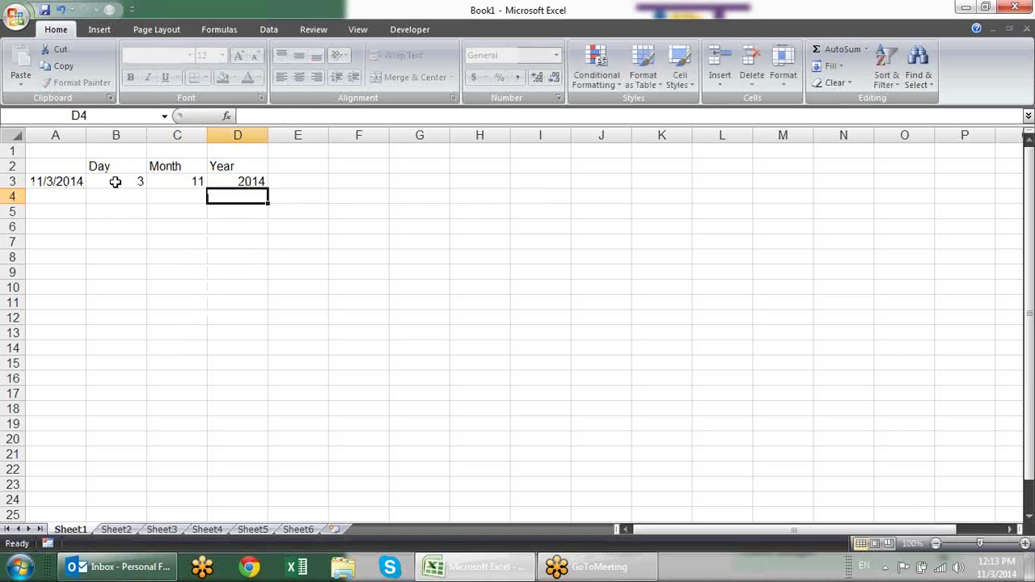
{"action": "key", "text": "Up"}
{"action": "key", "text": "Right"}
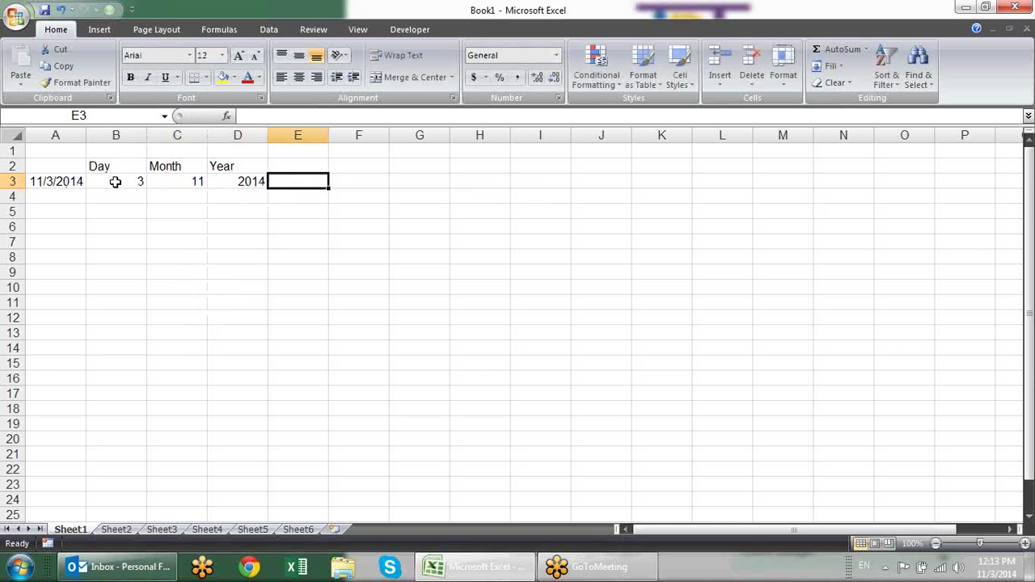
{"action": "key", "text": "Up"}
Add a Date heading in E2 and enter =DATE(D3,C3,B3) in E3
{"action": "type", "text": "Date"}
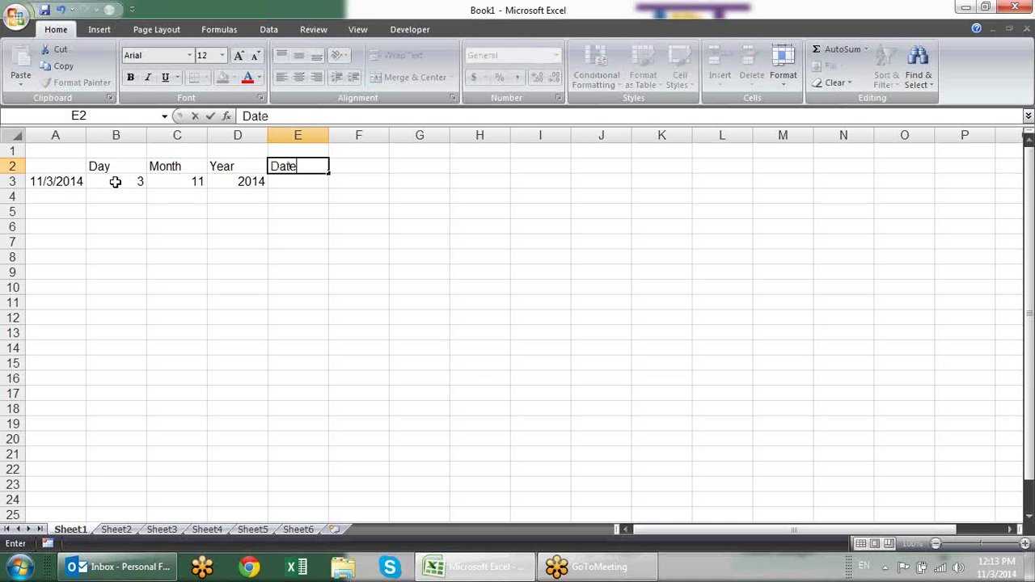
{"action": "key", "text": "Return"}
{"action": "type", "text": "=da"}
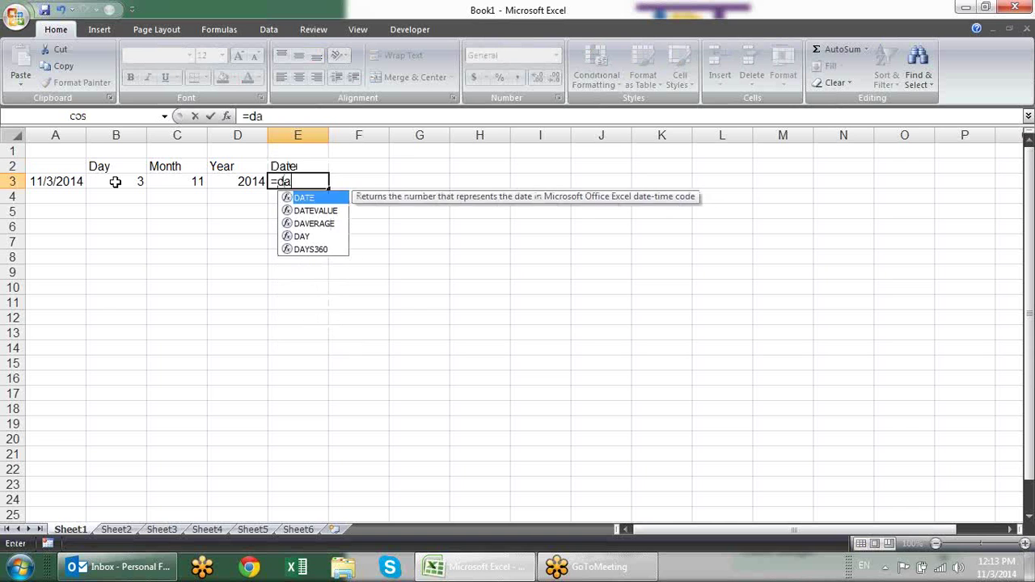
{"action": "key", "text": "Tab"}
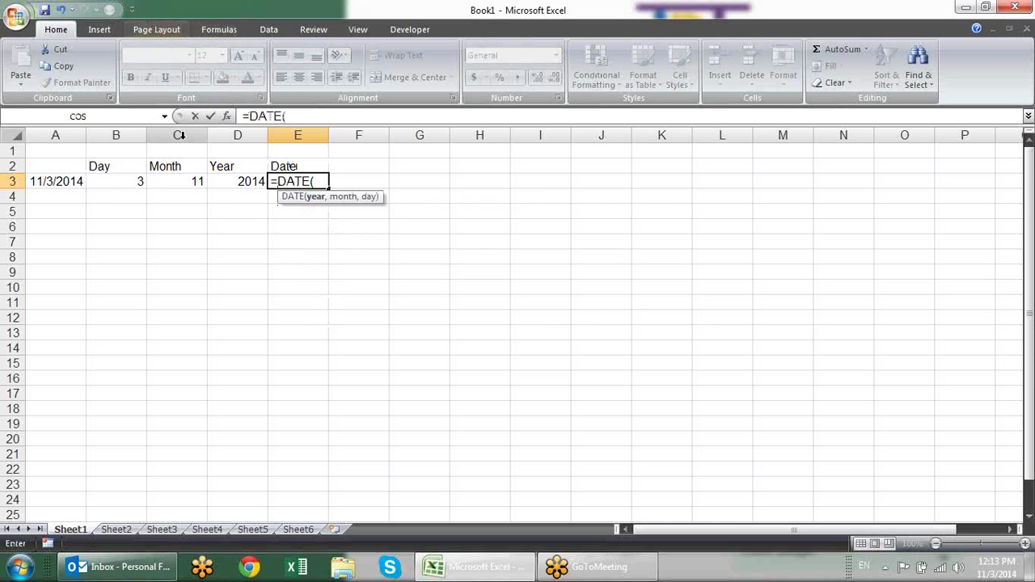
{"action": "left_click", "coordinate": [229, 187]}
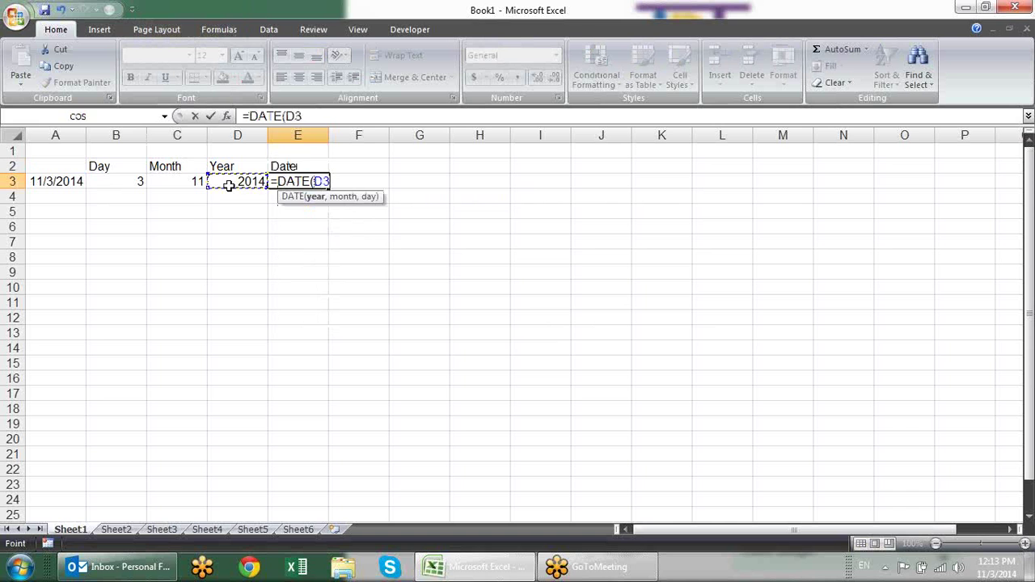
{"action": "type", "text": ","}
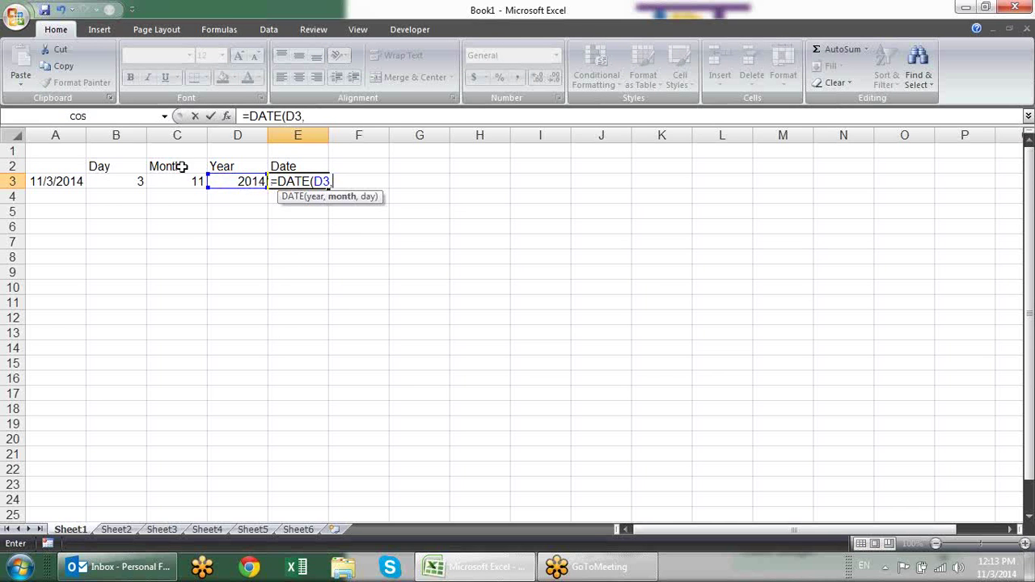
{"action": "left_click", "coordinate": [175, 180]}
{"action": "type", "text": ","}
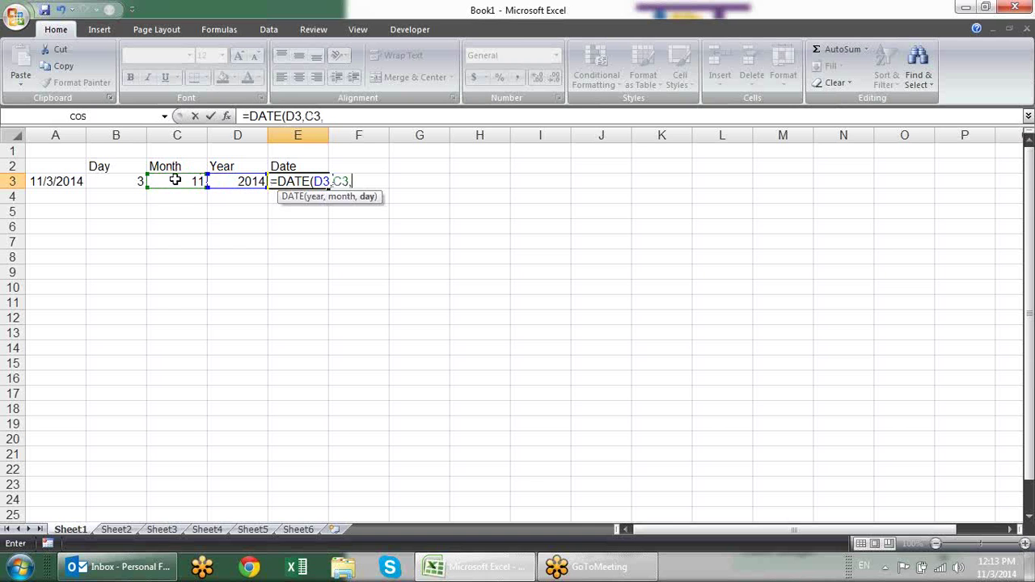
{"action": "left_click", "coordinate": [131, 178]}
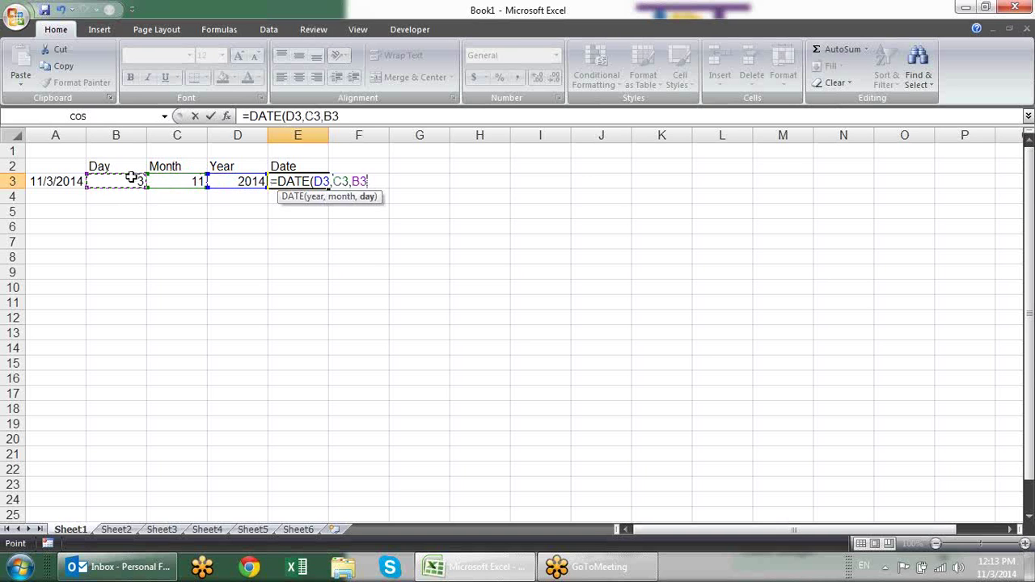
{"action": "type", "text": ")"}
{"action": "key", "text": "Return"}
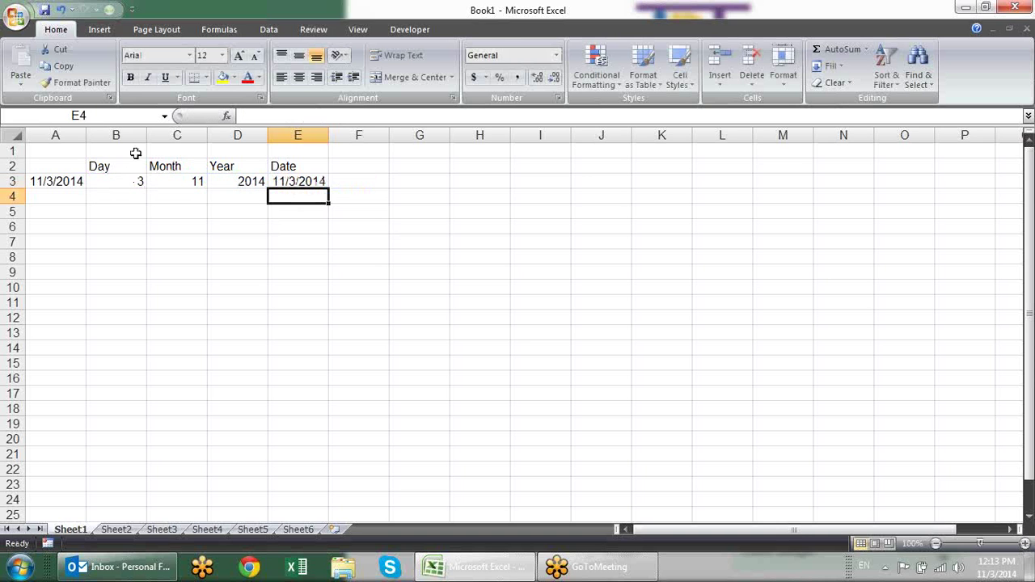
Format E3 and A3 as dates so both show 3-Nov-14
{"action": "left_click", "coordinate": [319, 169]}
{"action": "left_click", "coordinate": [321, 182]}
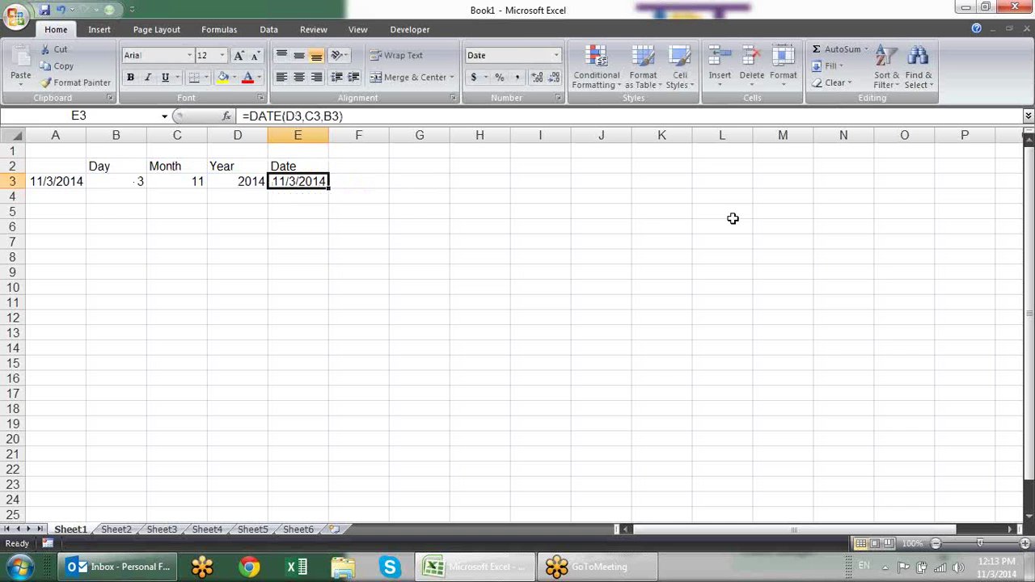
{"action": "key", "text": "ctrl+shift+3"}
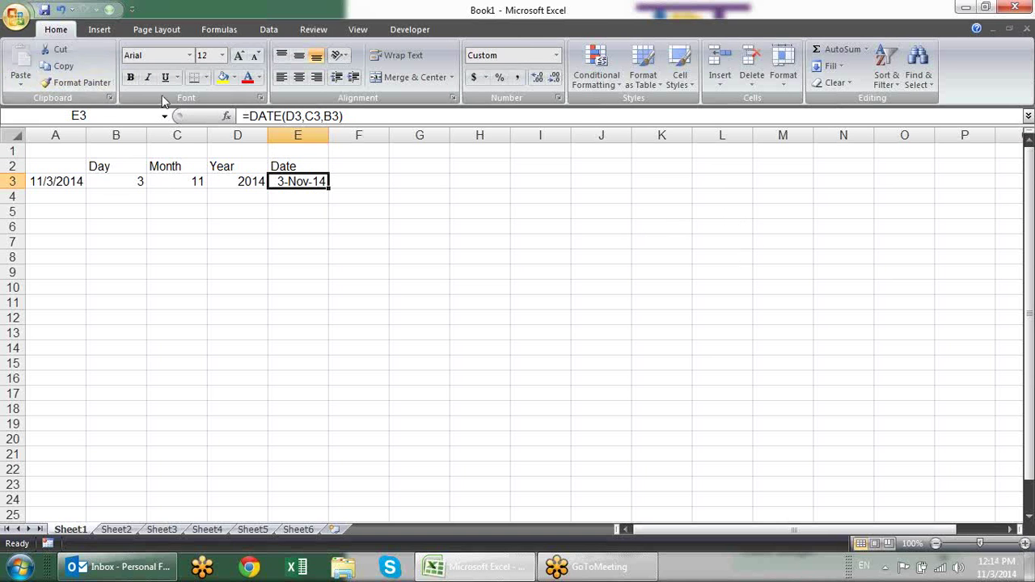
{"action": "left_click", "coordinate": [68, 182]}
{"action": "key", "text": "ctrl+shift+3"}
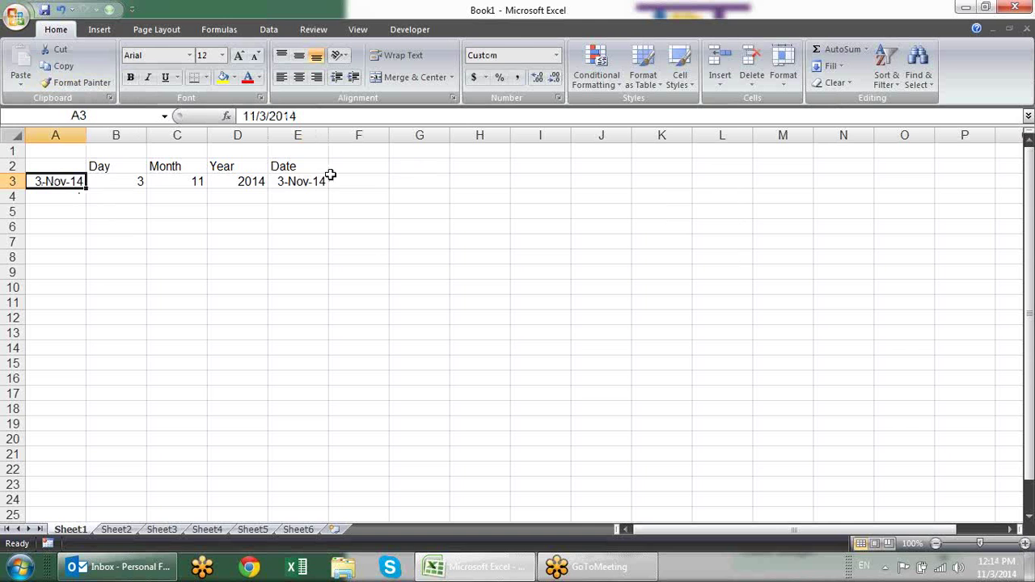
{"action": "left_click", "coordinate": [372, 177]}
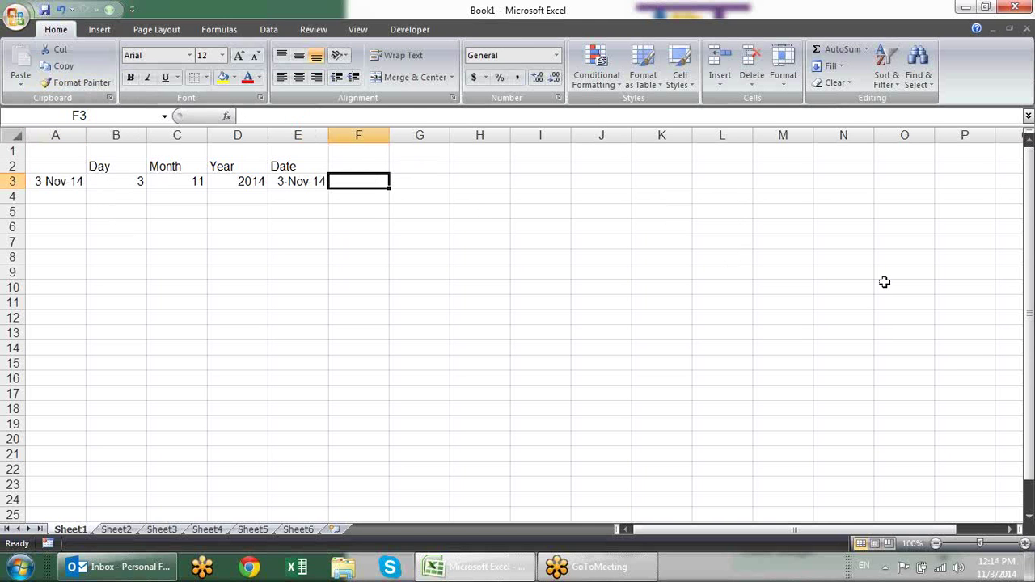
Enter 10 in F3 and =E3+F3 in G3, giving 13-Nov-14
{"action": "type", "text": "10"}
{"action": "key", "text": "Return"}
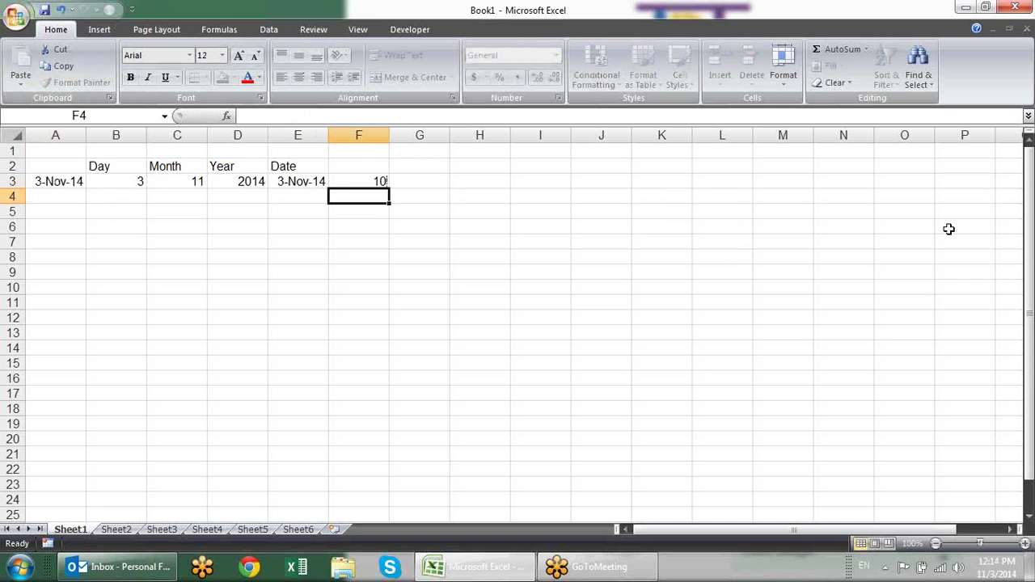
{"action": "key", "text": "Up"}
{"action": "key", "text": "Right"}
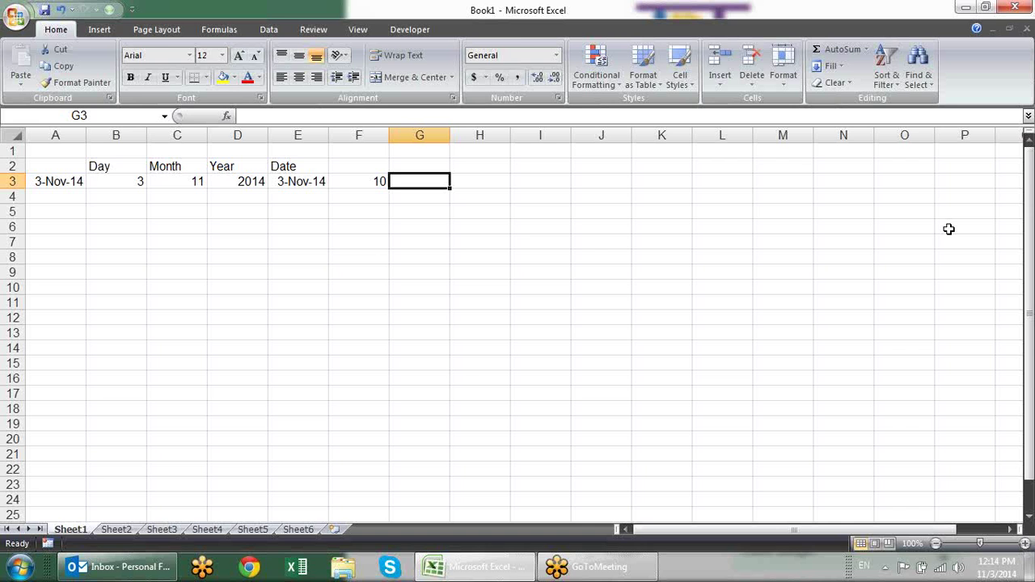
{"action": "type", "text": "="}
{"action": "key", "text": "Left"}
{"action": "key", "text": "Left"}
{"action": "type", "text": "+"}
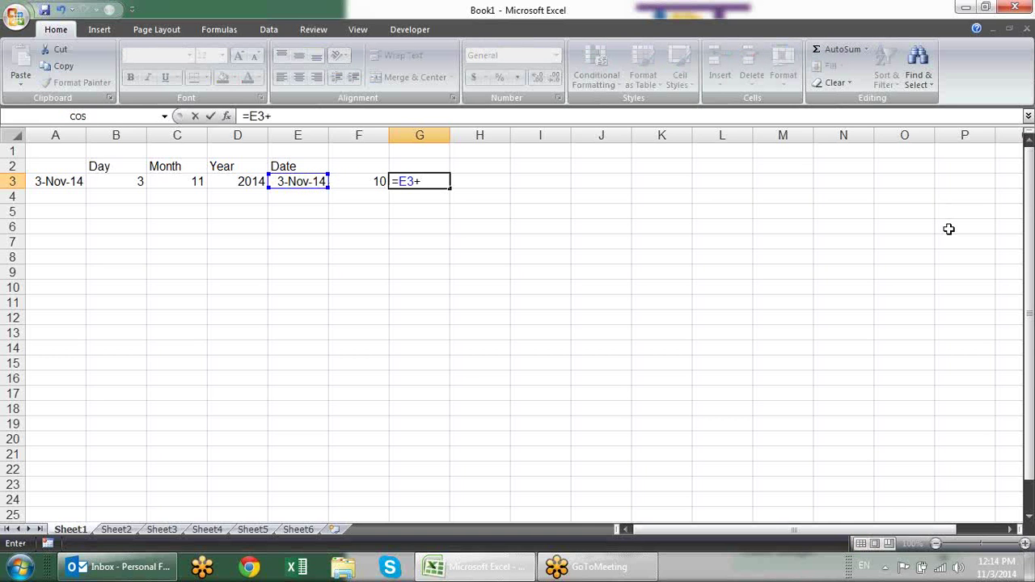
{"action": "key", "text": "Left"}
{"action": "key", "text": "Return"}
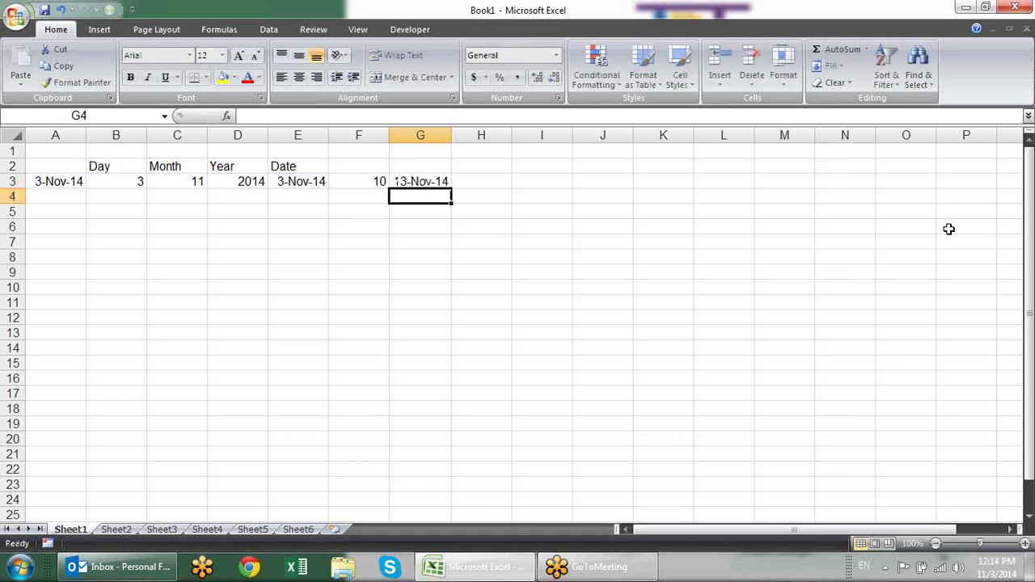
{"action": "key", "text": "Up"}
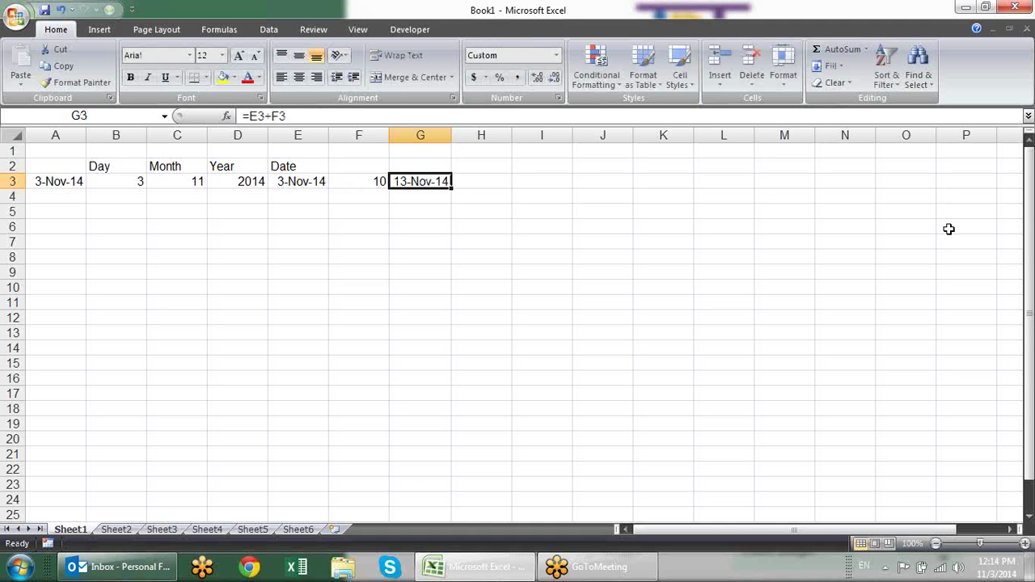
Enter 2 in F4 and =EDATE(E3,F4) in G4, formatted as the date 3-Jan-15
{"action": "key", "text": "Down"}
{"action": "key", "text": "Left"}
{"action": "type", "text": "2"}
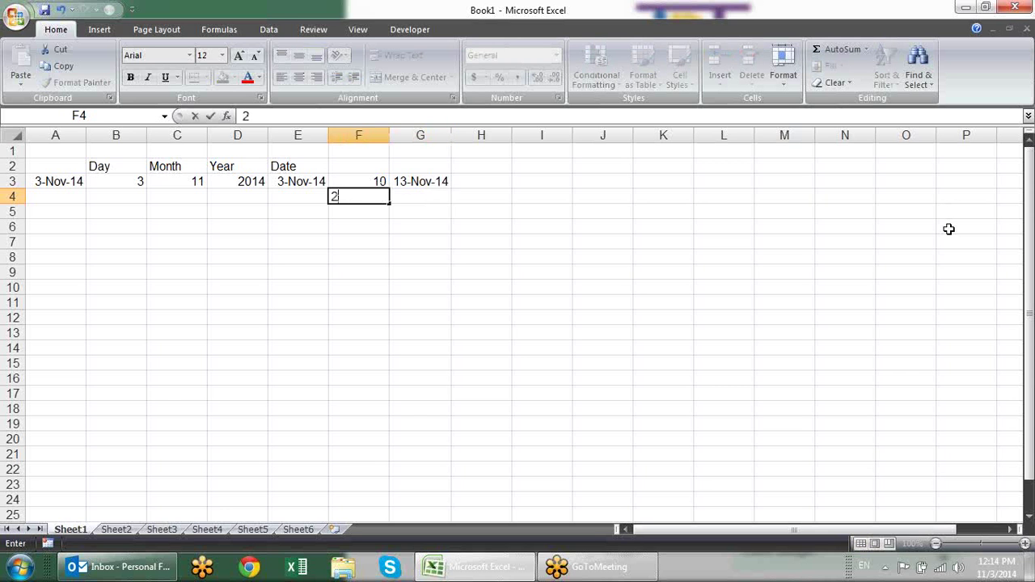
{"action": "key", "text": "Tab"}
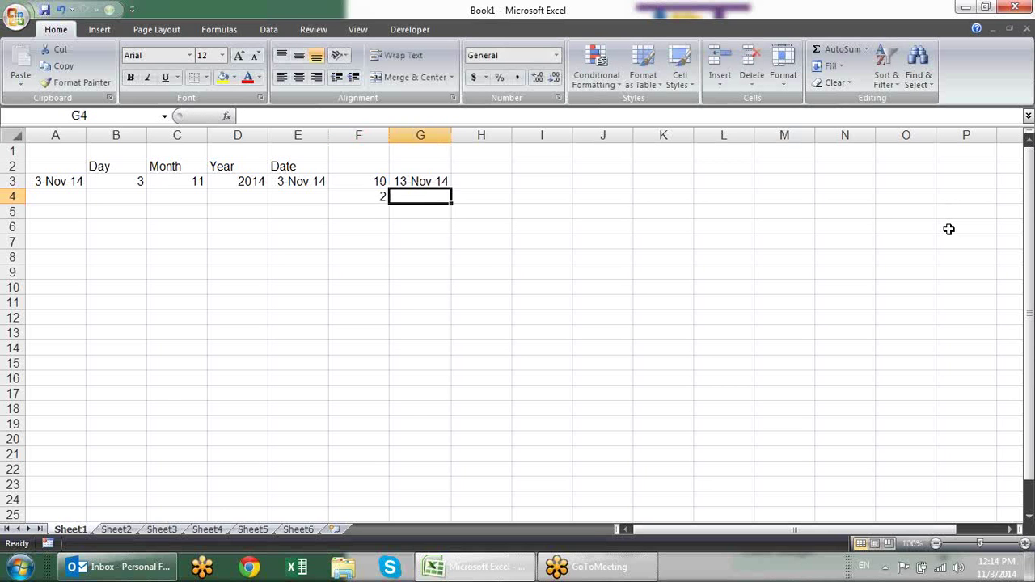
{"action": "type", "text": "=ed"}
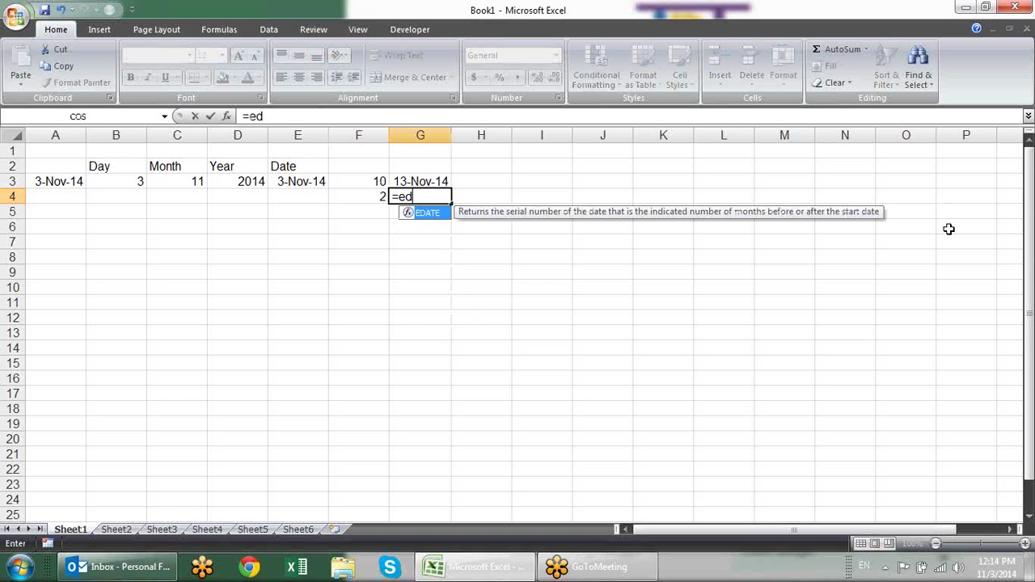
{"action": "key", "text": "Tab"}
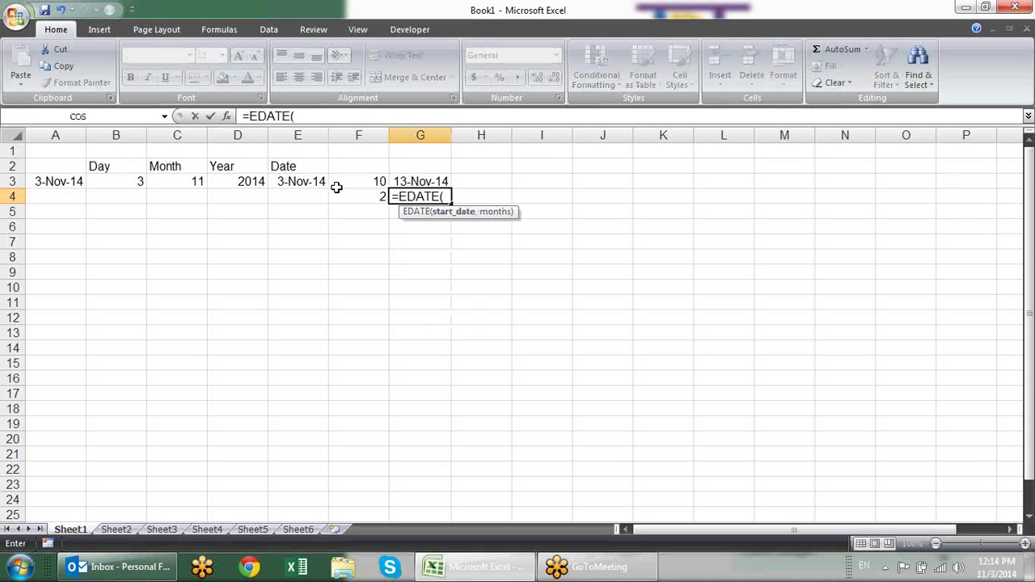
{"action": "left_click", "coordinate": [305, 184]}
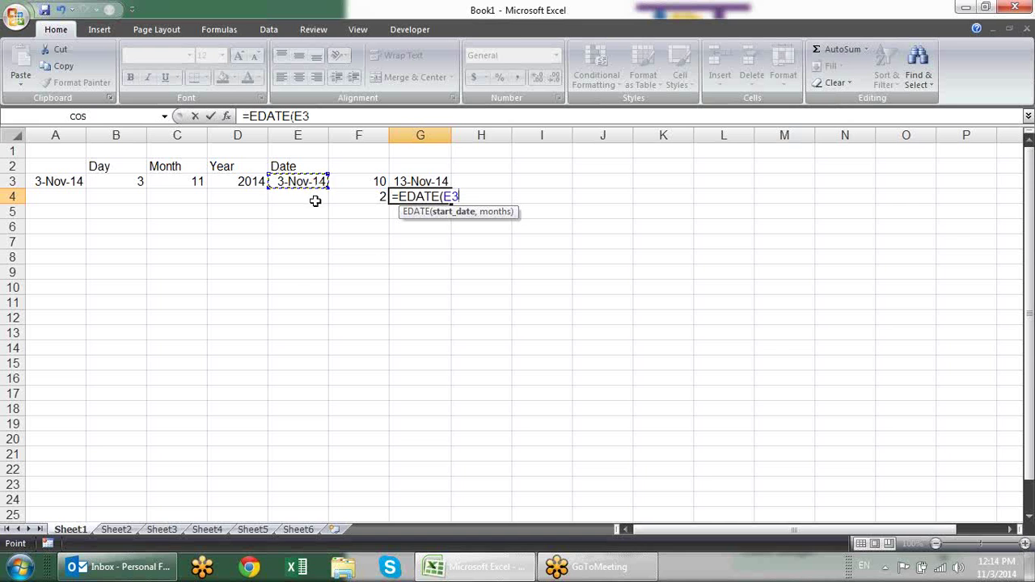
{"action": "type", "text": ","}
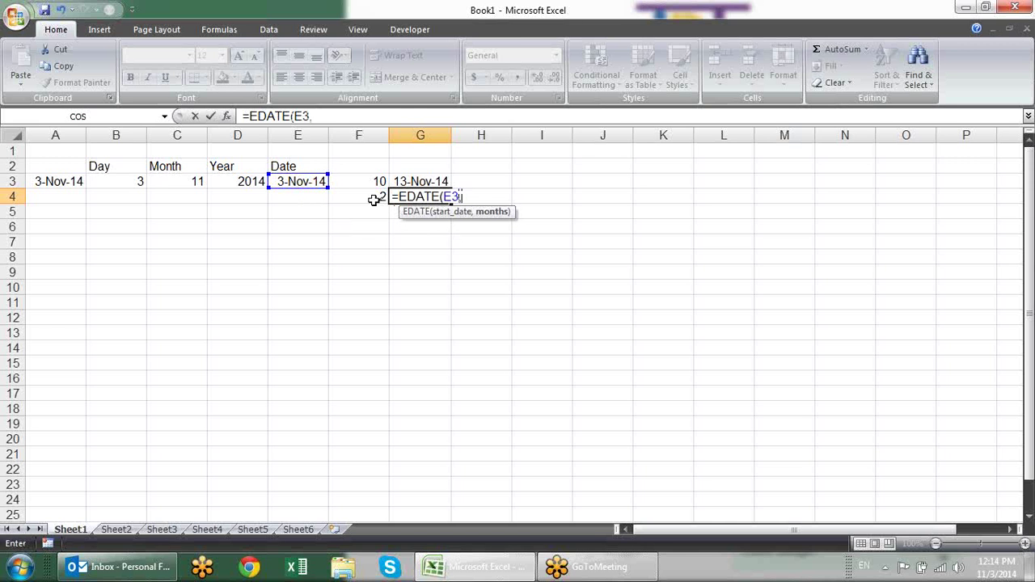
{"action": "left_click", "coordinate": [374, 200]}
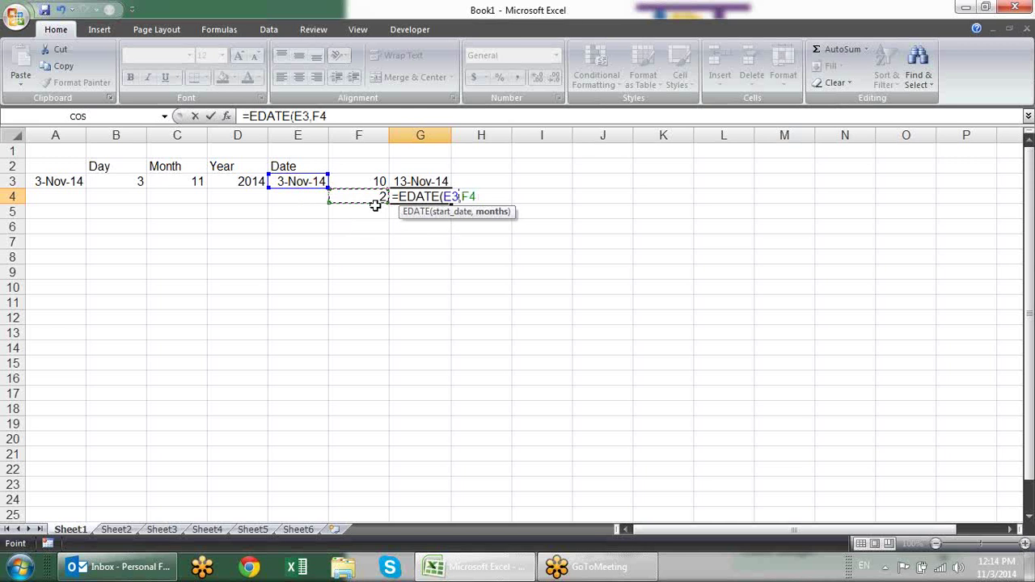
{"action": "type", "text": ")"}
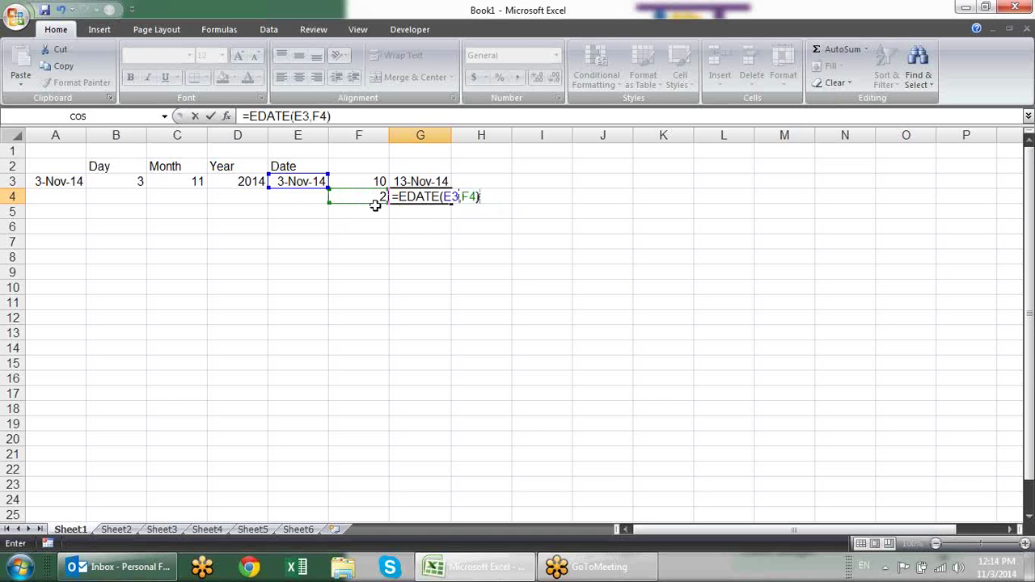
{"action": "key", "text": "Return"}
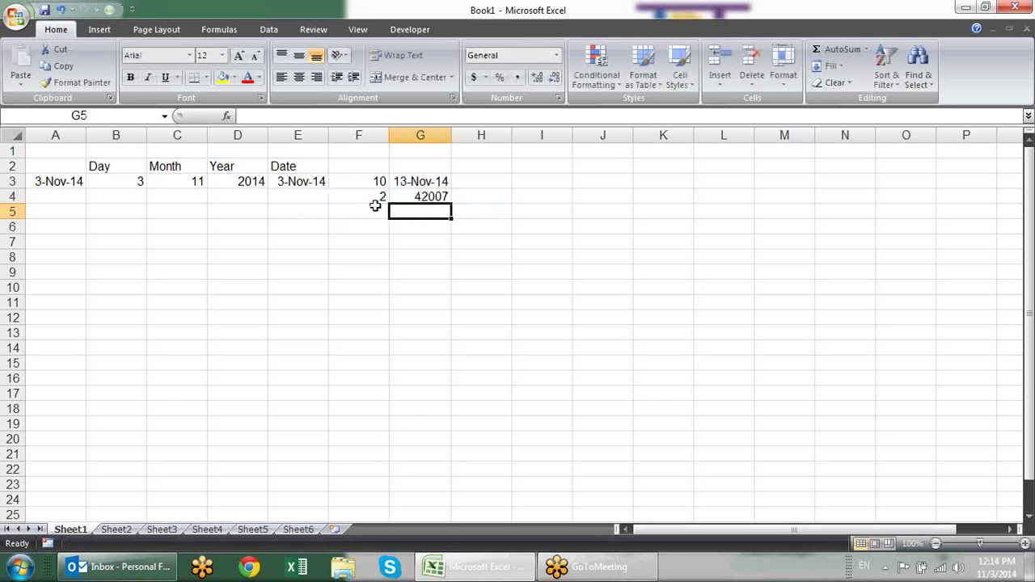
{"action": "key", "text": "Up"}
{"action": "key", "text": "ctrl+shift+numbersign"}
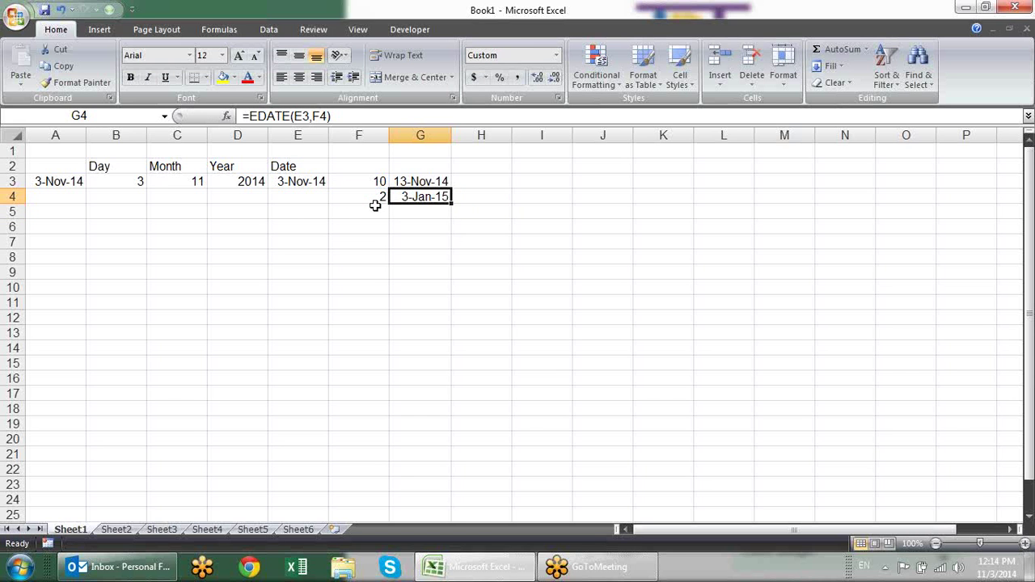
Enter 2 in cell F5 as the number of years
{"action": "left_click", "coordinate": [375, 206]}
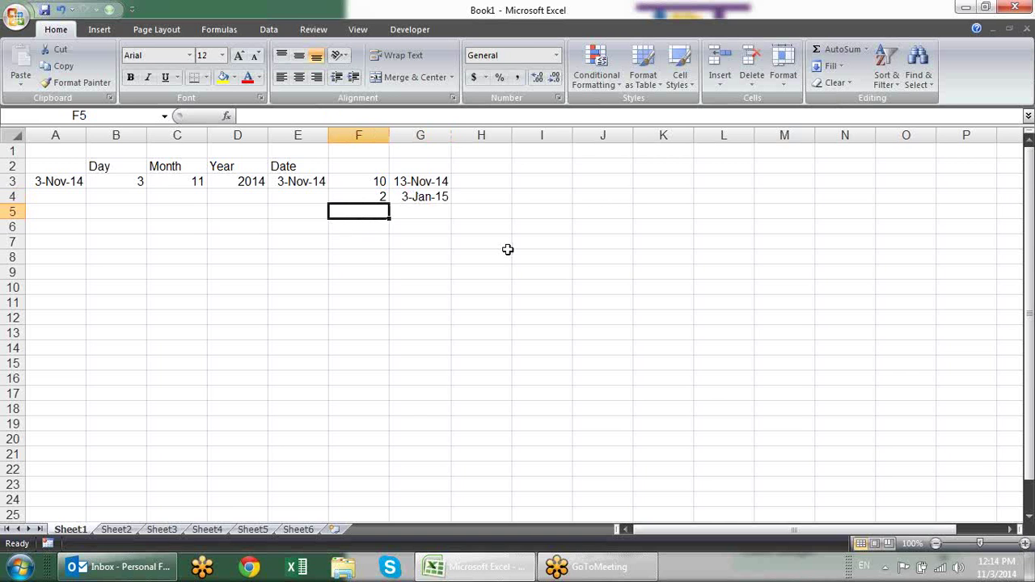
{"action": "type", "text": "2"}
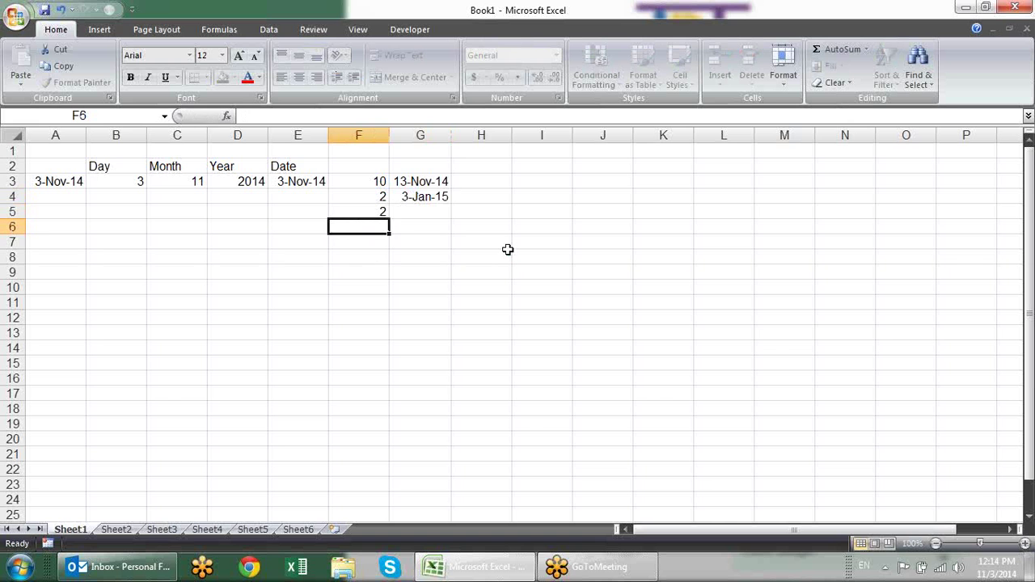
{"action": "key", "text": "ctrl+Return"}
{"action": "key", "text": "Right"}
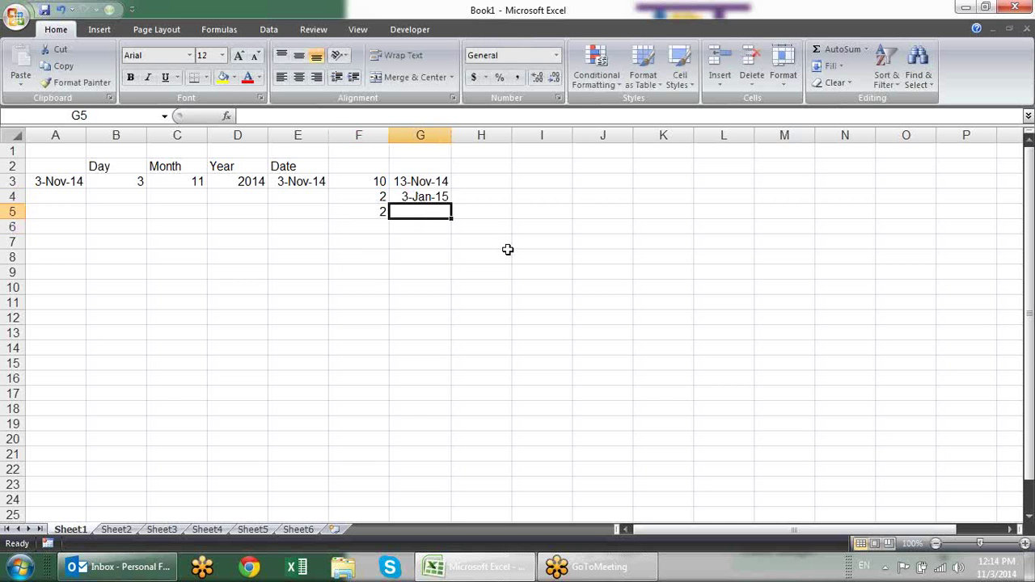
Enter =EDATE(E3,F5*12) in G5 and format it as a date, showing 3-Nov-16
{"action": "type", "text": "="}
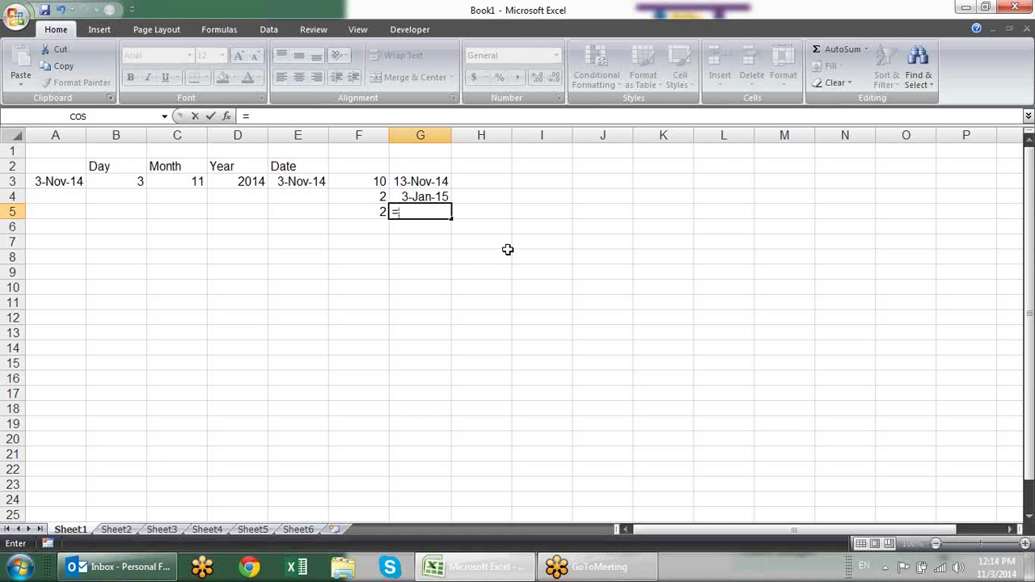
{"action": "type", "text": "e"}
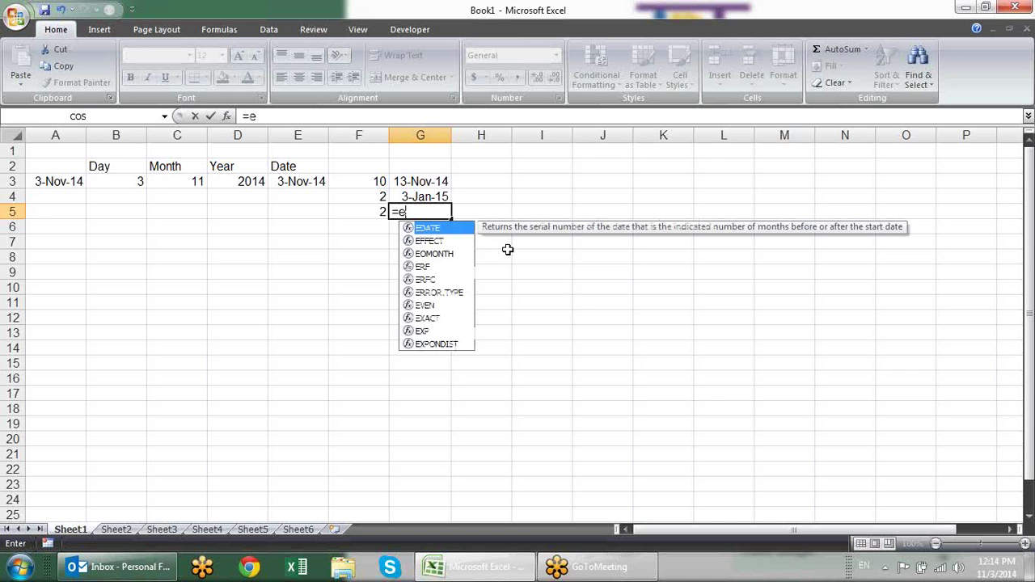
{"action": "key", "text": "Tab"}
{"action": "key", "text": "Left"}
{"action": "key", "text": "Left"}
{"action": "key", "text": "Up"}
{"action": "key", "text": "Up"}
{"action": "type", "text": ","}
{"action": "key", "text": "Left"}
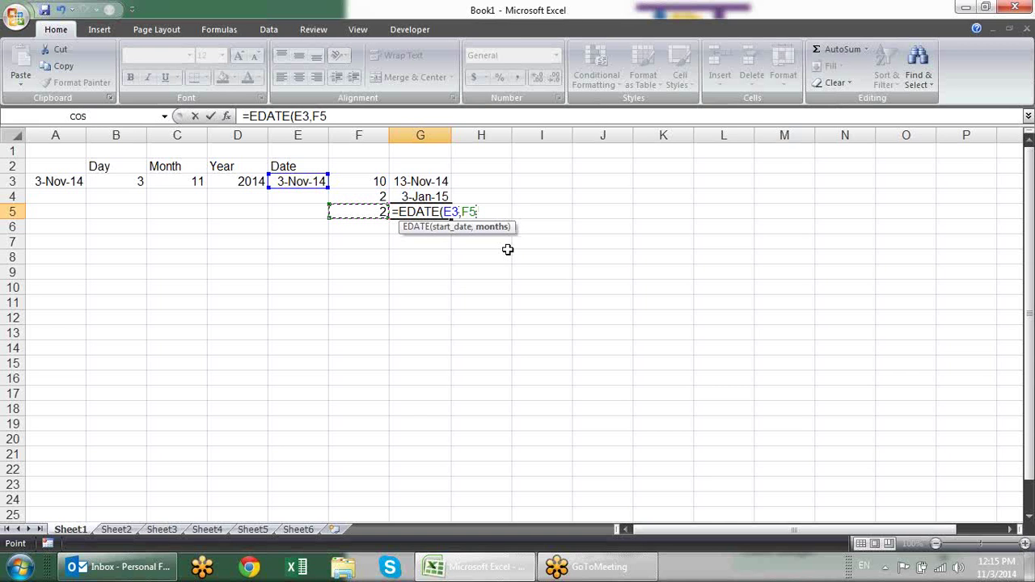
{"action": "type", "text": "*"}
{"action": "type", "text": "12"}
{"action": "type", "text": ")"}
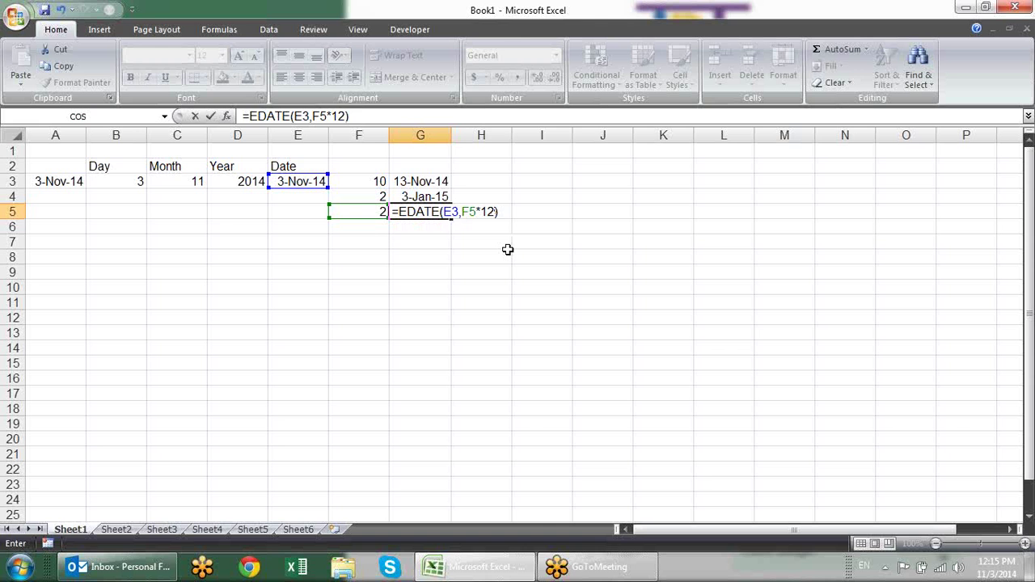
{"action": "key", "text": "Return"}
{"action": "key", "text": "Up"}
{"action": "key", "text": "ctrl+shift+3"}
Move back to cell B4 under the Day column to enter offsets
{"action": "key", "text": "Up"}
{"action": "key", "text": "Down"}
{"action": "key", "text": "Right"}
{"action": "key", "text": "Left"}
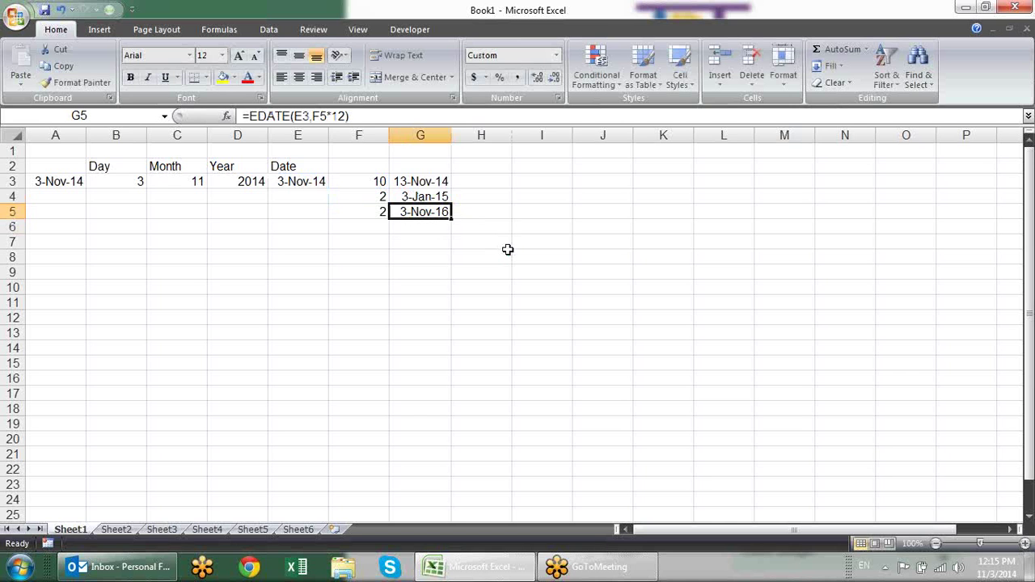
{"action": "key", "text": "Down"}
{"action": "key", "text": "Left"}
{"action": "key", "text": "Left"}
{"action": "key", "text": "Left"}
{"action": "key", "text": "Left"}
{"action": "key", "text": "Left"}
{"action": "key", "text": "Up"}
{"action": "key", "text": "Up"}
Enter the offsets 2 days, 3 months and 2 years in B4, C4 and D4
{"action": "type", "text": "2"}
{"action": "key", "text": "Right"}
{"action": "type", "text": "3"}
{"action": "key", "text": "Down"}
{"action": "key", "text": "Up"}
{"action": "key", "text": "Right"}
{"action": "key", "text": "Left"}
{"action": "key", "text": "Right"}
{"action": "key", "text": "Down"}
{"action": "key", "text": "Up"}
{"action": "type", "text": "2"}
{"action": "key", "text": "Right"}
Start a DATE formula in E4 with D3+D4 as the year argument
{"action": "type", "text": "="}
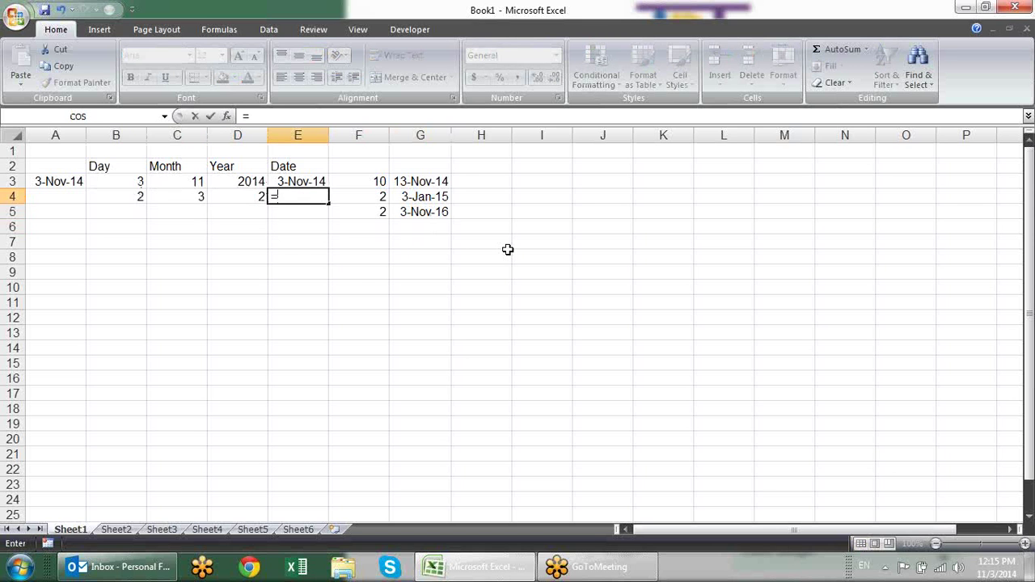
{"action": "type", "text": "da"}
{"action": "key", "text": "Tab"}
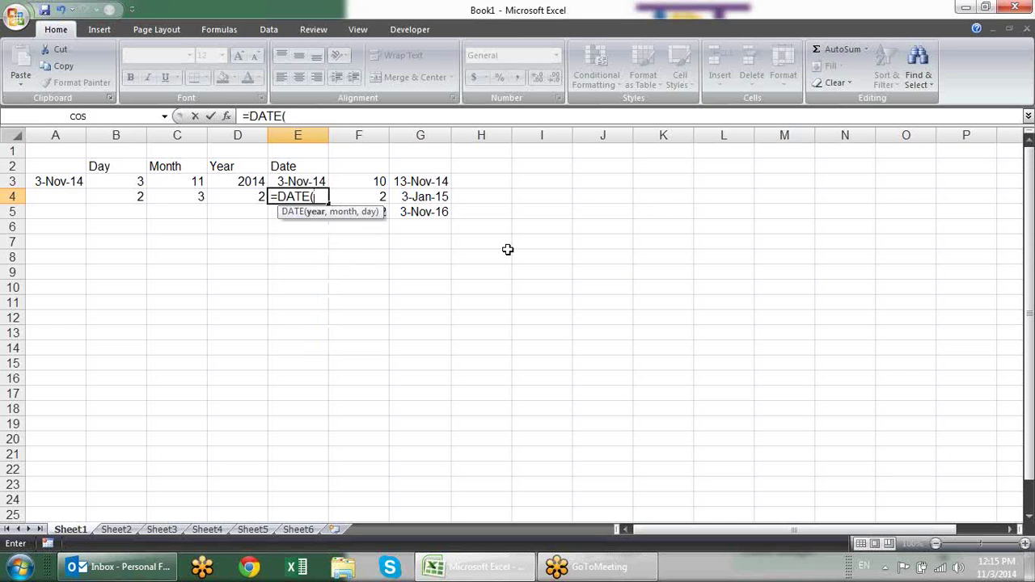
{"action": "key", "text": "Left"}
{"action": "key", "text": "Left"}
{"action": "key", "text": "Left"}
{"action": "key", "text": "Up"}
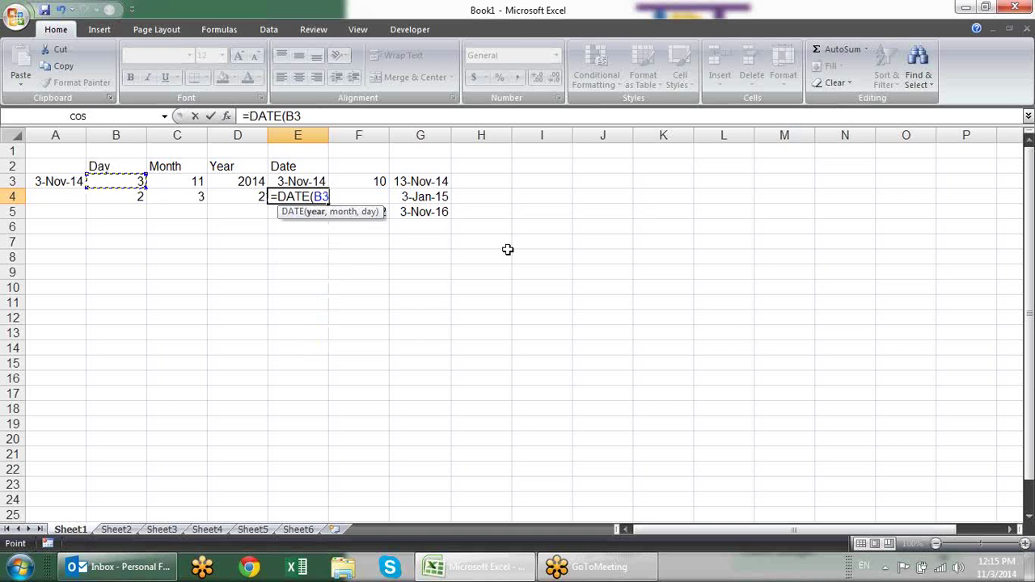
{"action": "type", "text": "+"}
{"action": "key", "text": "BackSpace"}
{"action": "key", "text": "BackSpace"}
{"action": "key", "text": "BackSpace"}
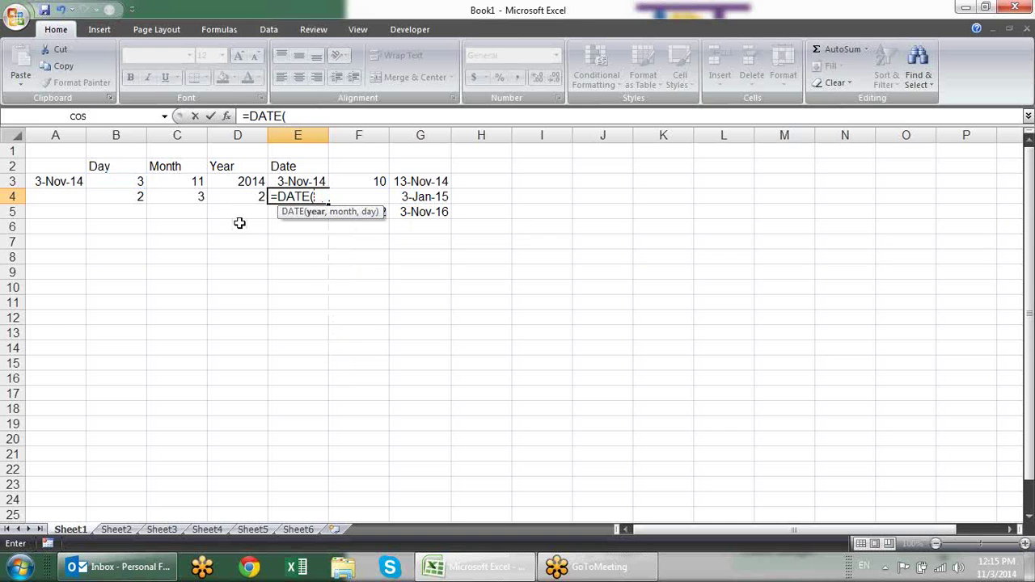
{"action": "left_click", "coordinate": [236, 184]}
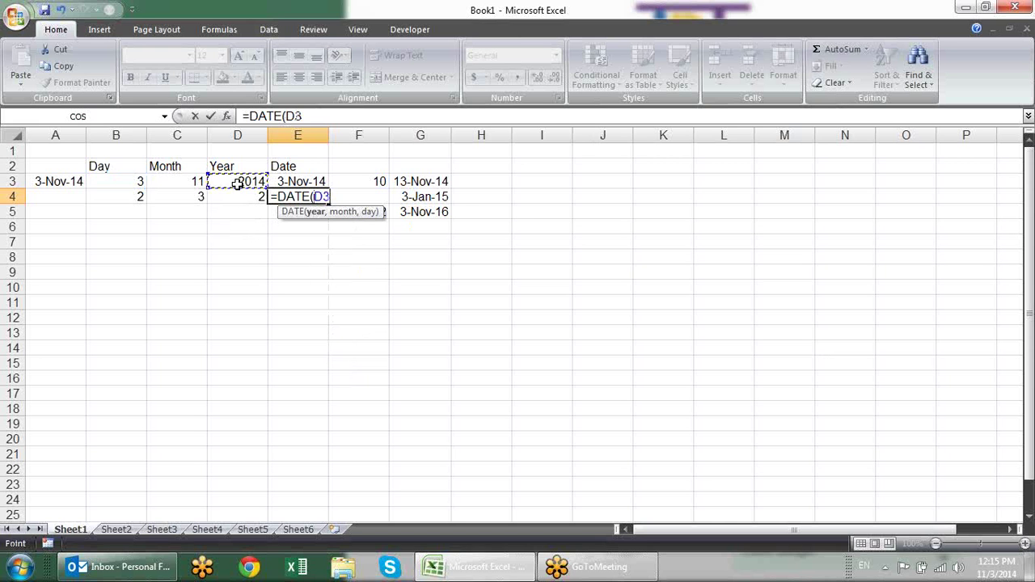
{"action": "type", "text": "+"}
{"action": "left_click", "coordinate": [248, 201]}
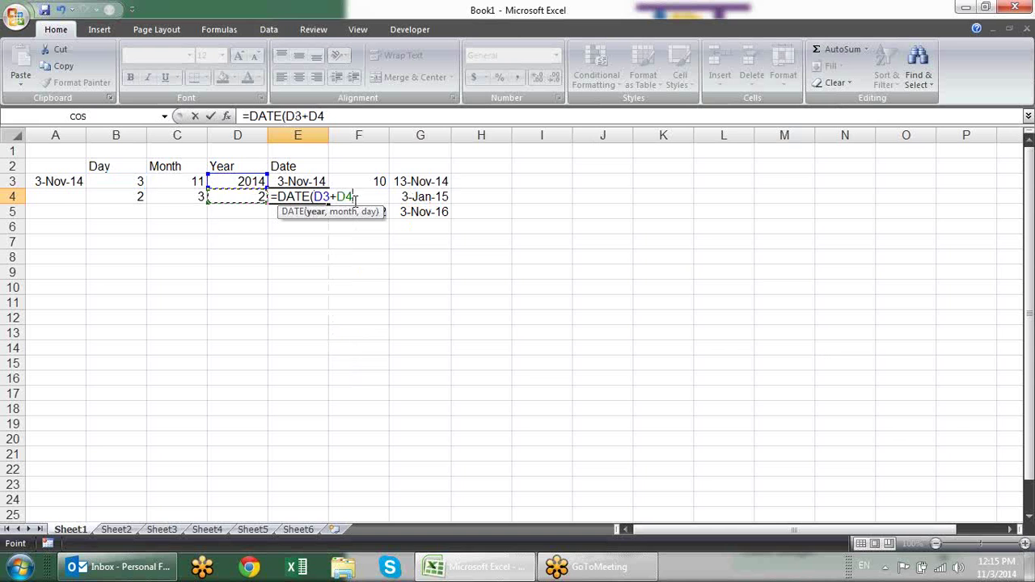
{"action": "type", "text": ","}
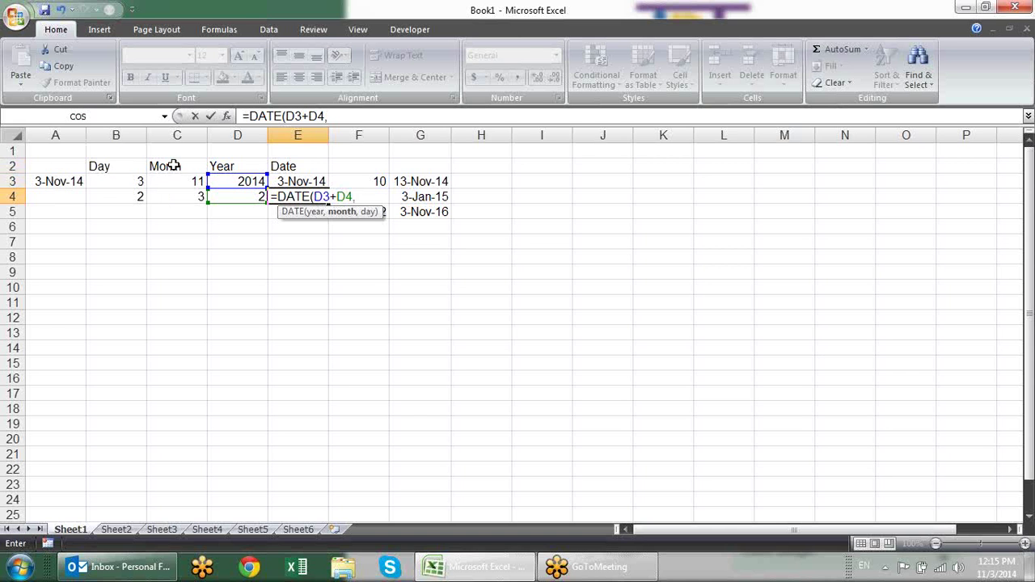
Add C3+C4 as the month and B3+B4 as the day, completing =DATE(D3+D4,C3+C4,B3+B4)
{"action": "left_click", "coordinate": [178, 182]}
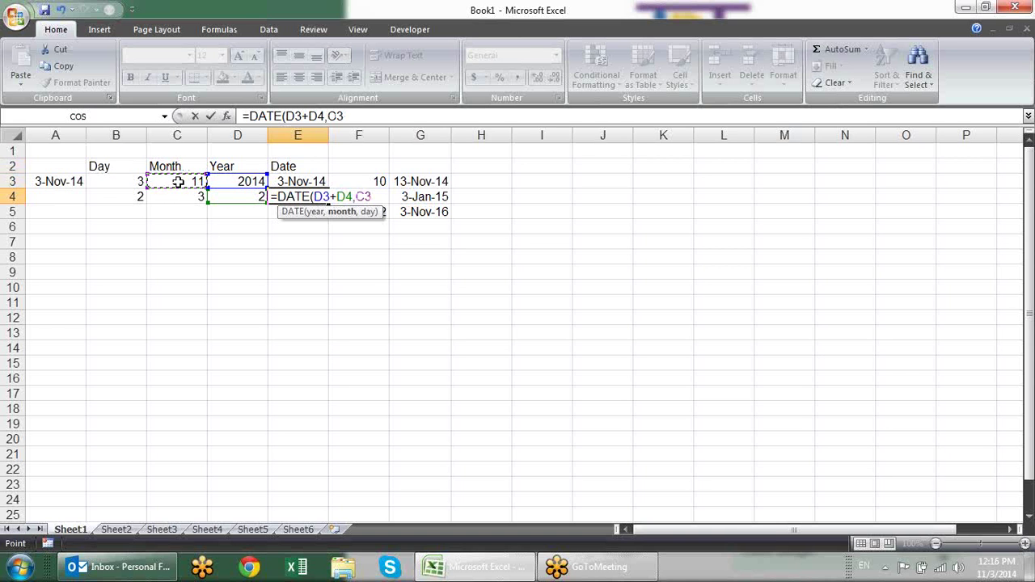
{"action": "type", "text": ","}
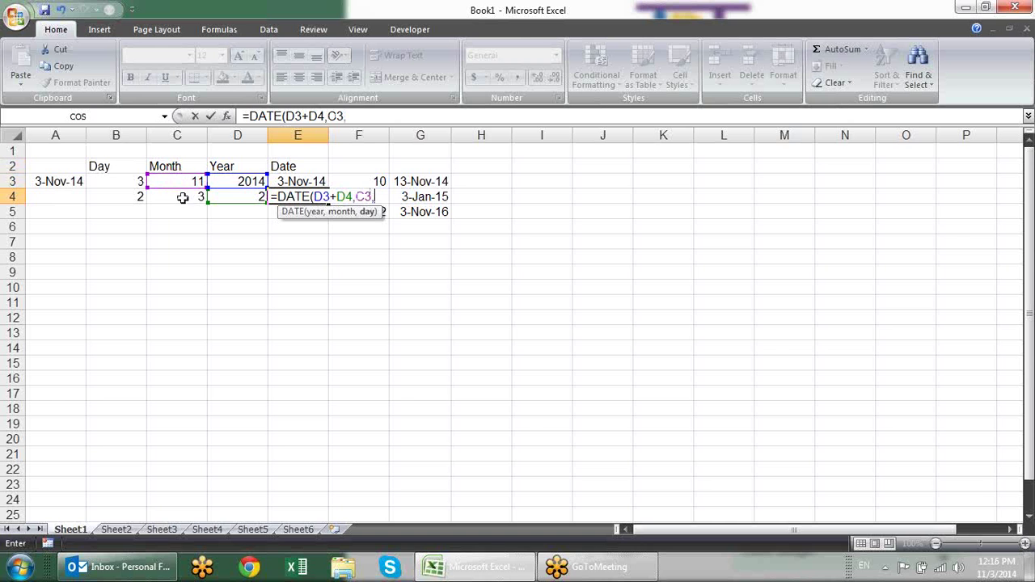
{"action": "left_click", "coordinate": [183, 198]}
{"action": "key", "text": "BackSpace"}
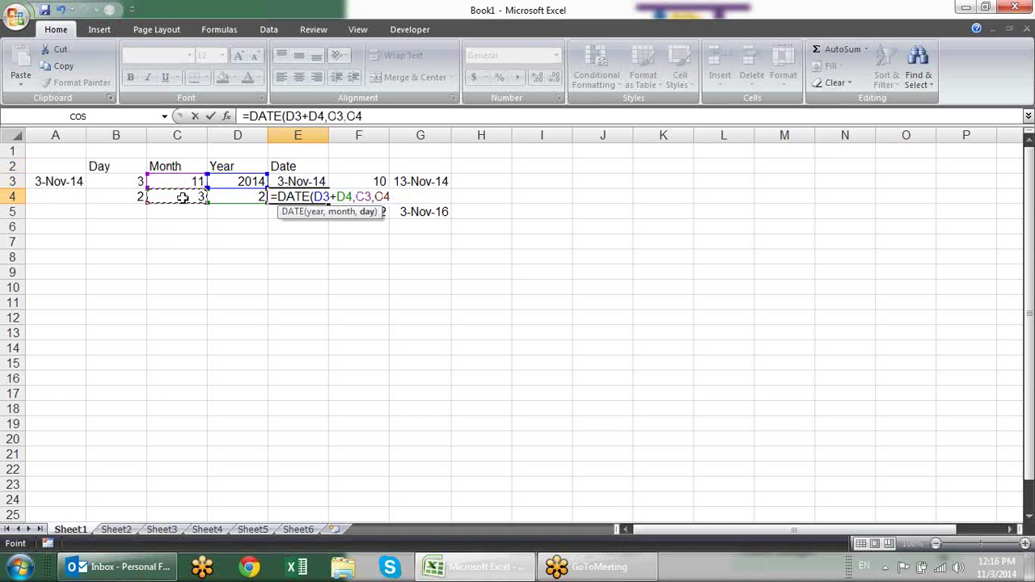
{"action": "key", "text": "BackSpace"}
{"action": "key", "text": "BackSpace"}
{"action": "type", "text": "+"}
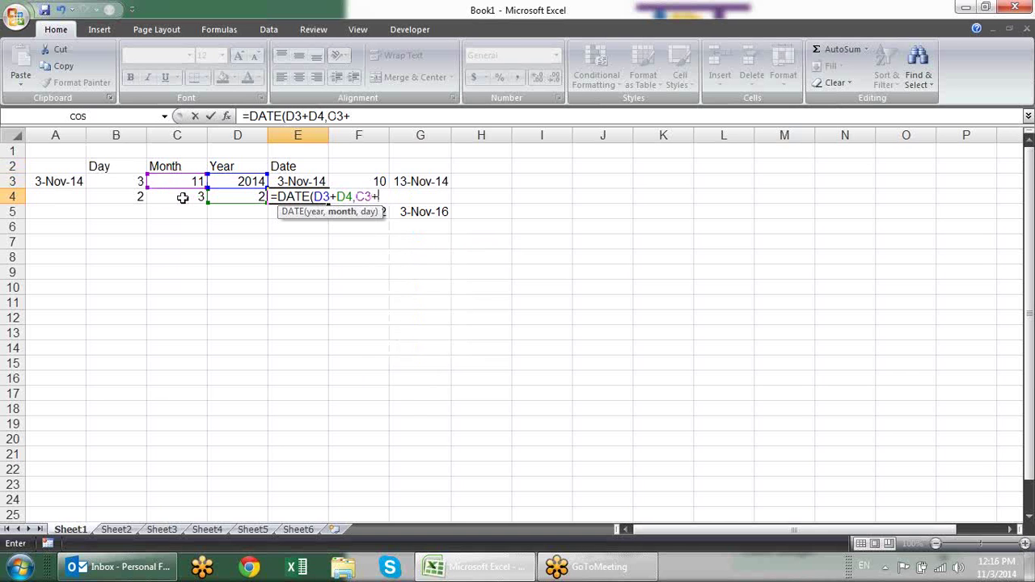
{"action": "left_click", "coordinate": [189, 199]}
{"action": "type", "text": ","}
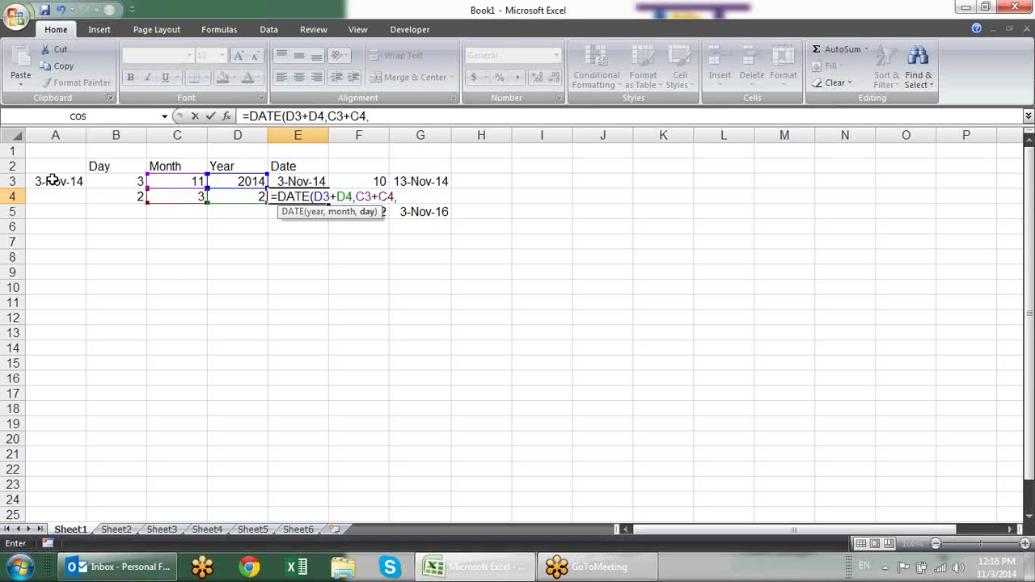
{"action": "left_click", "coordinate": [130, 179]}
{"action": "type", "text": ","}
{"action": "left_click", "coordinate": [123, 194]}
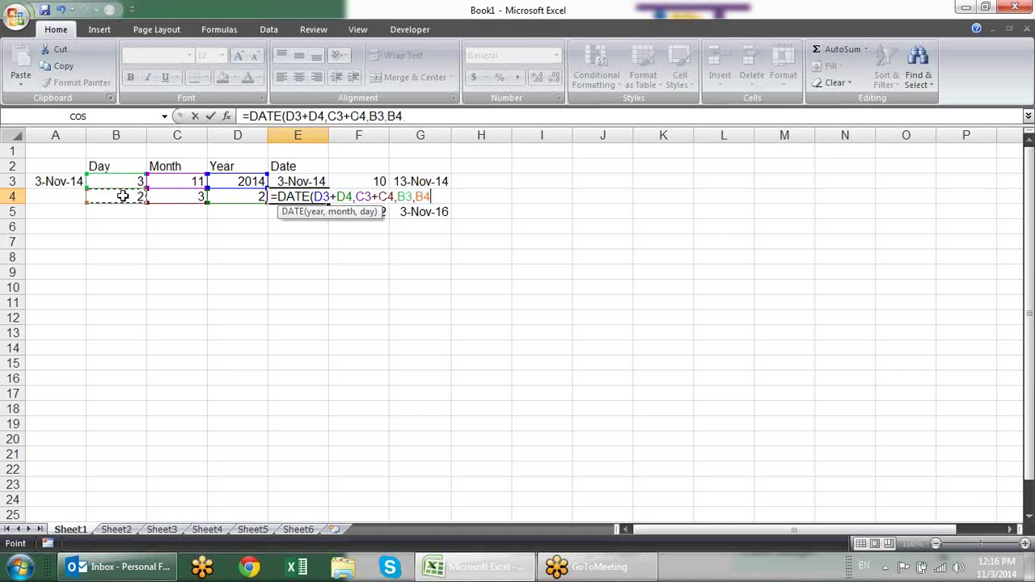
{"action": "key", "text": "BackSpace"}
{"action": "key", "text": "BackSpace"}
{"action": "key", "text": "BackSpace"}
{"action": "type", "text": "+"}
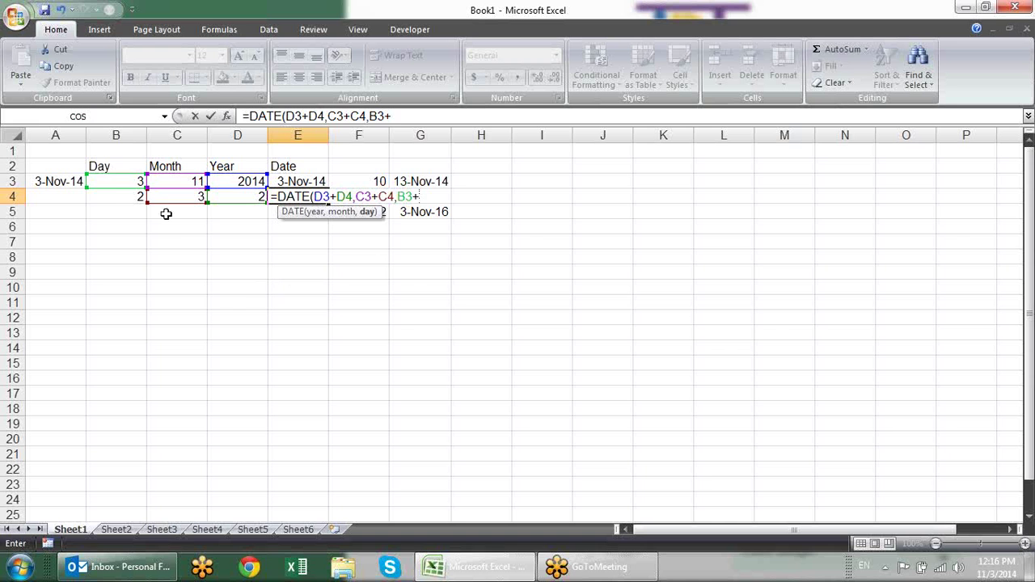
{"action": "left_click", "coordinate": [117, 197]}
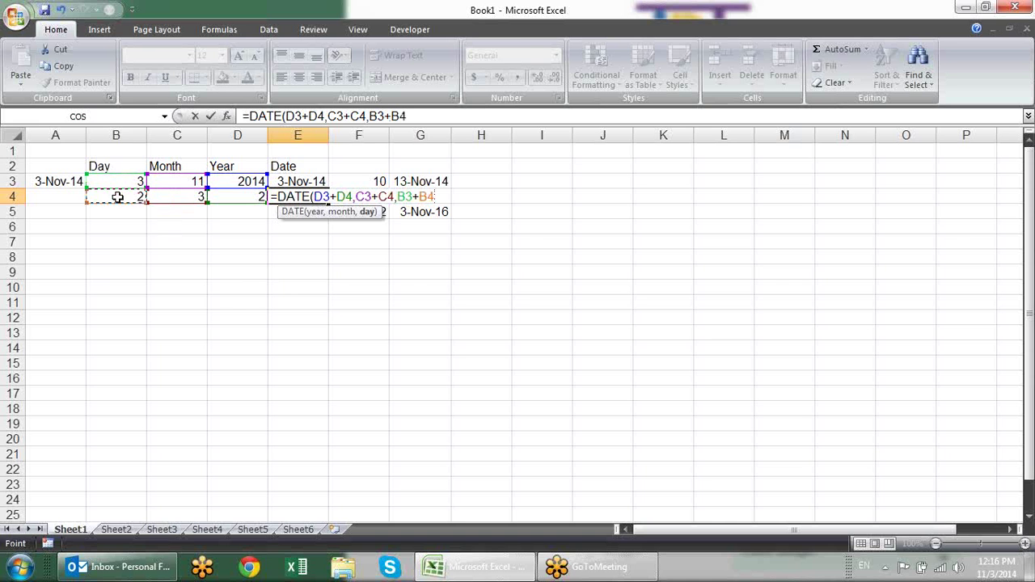
{"action": "type", "text": ")"}
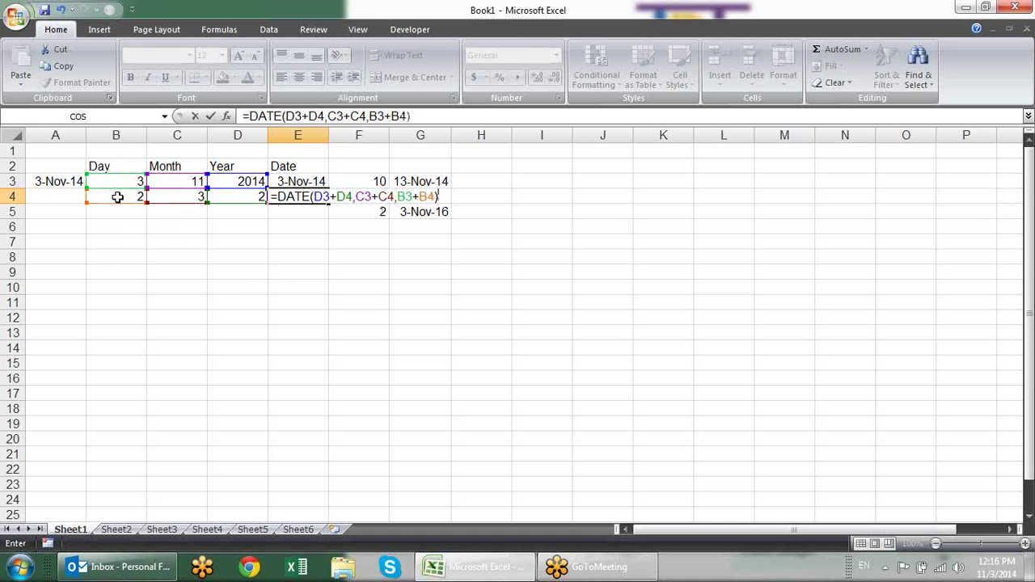
{"action": "key", "text": "Return"}
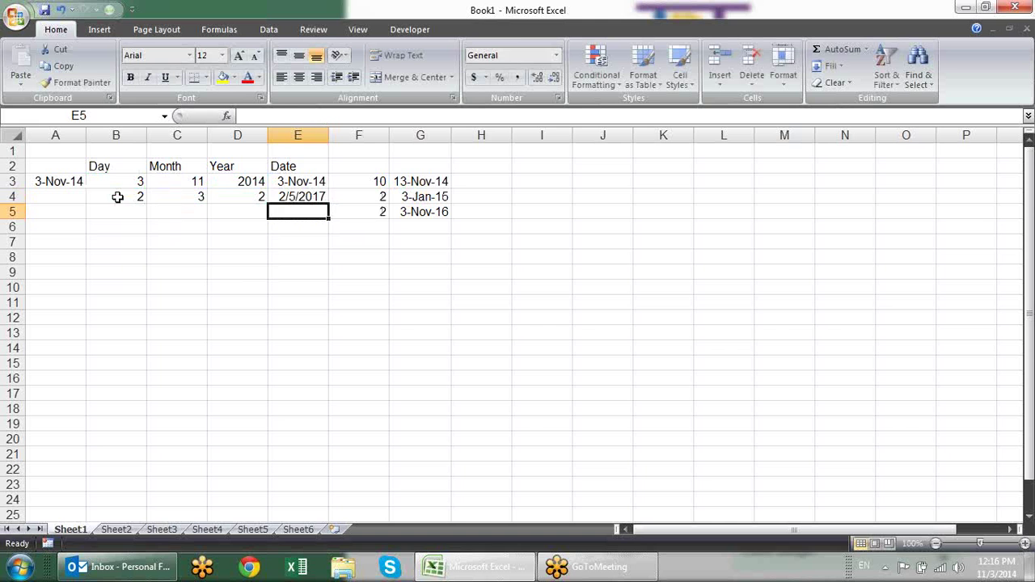
Format E4 as a d-mmm-yy date so it shows 5-Feb-17
{"action": "key", "text": "Up"}
{"action": "key", "text": "ctrl+shift+3"}
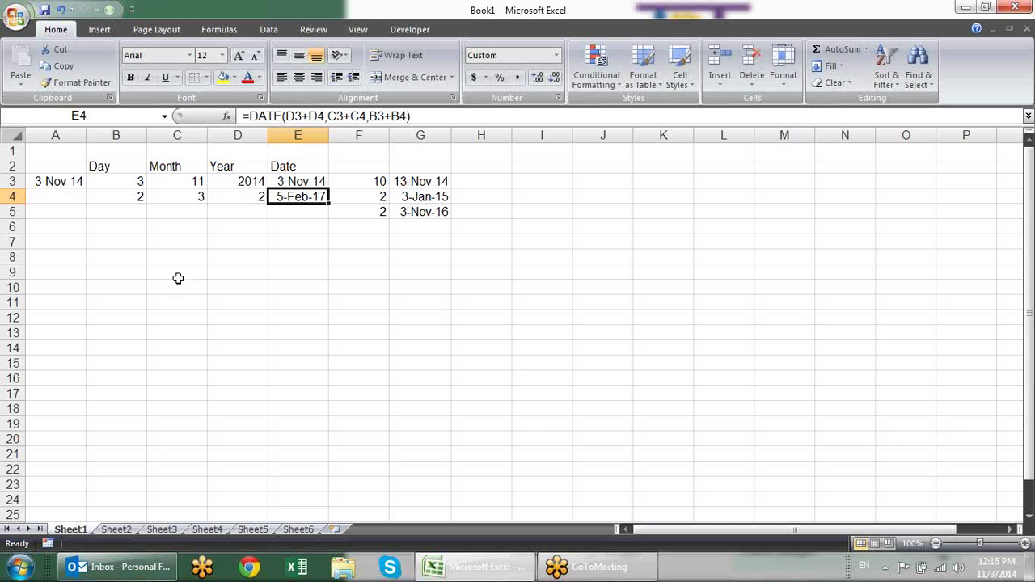
{"action": "left_click", "coordinate": [79, 257]}
{"action": "left_click", "coordinate": [344, 240]}
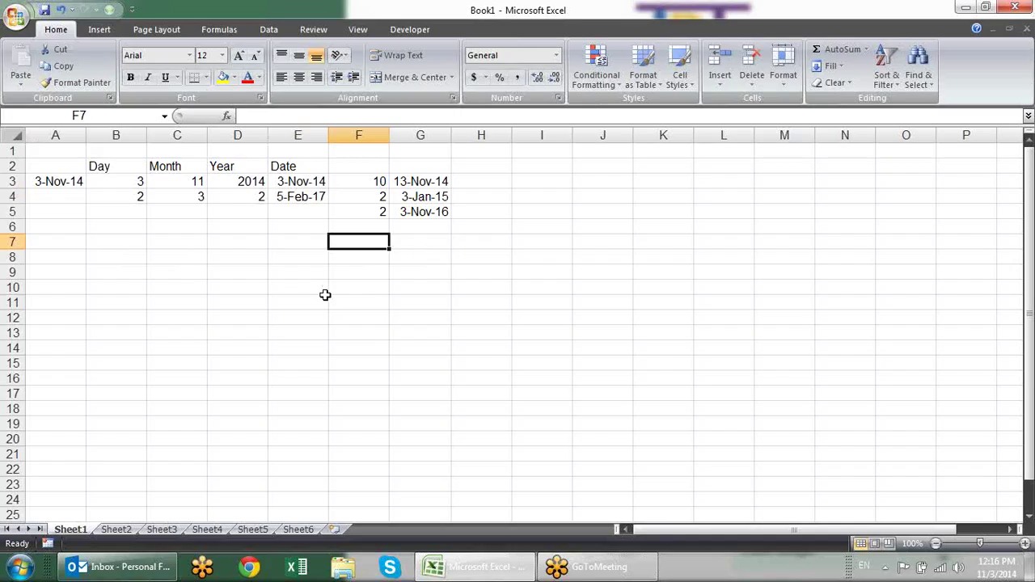
Enter the dates 1-Feb-14 in E7 and 1-Jun-14 in F7
{"action": "key", "text": "Left"}
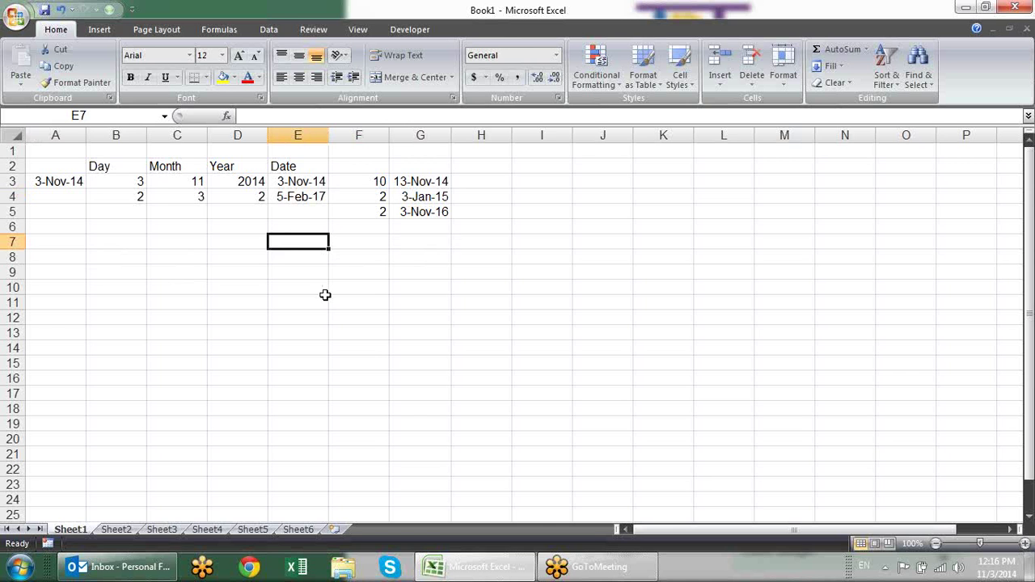
{"action": "type", "text": "1-feb-2014"}
{"action": "key", "text": "Tab"}
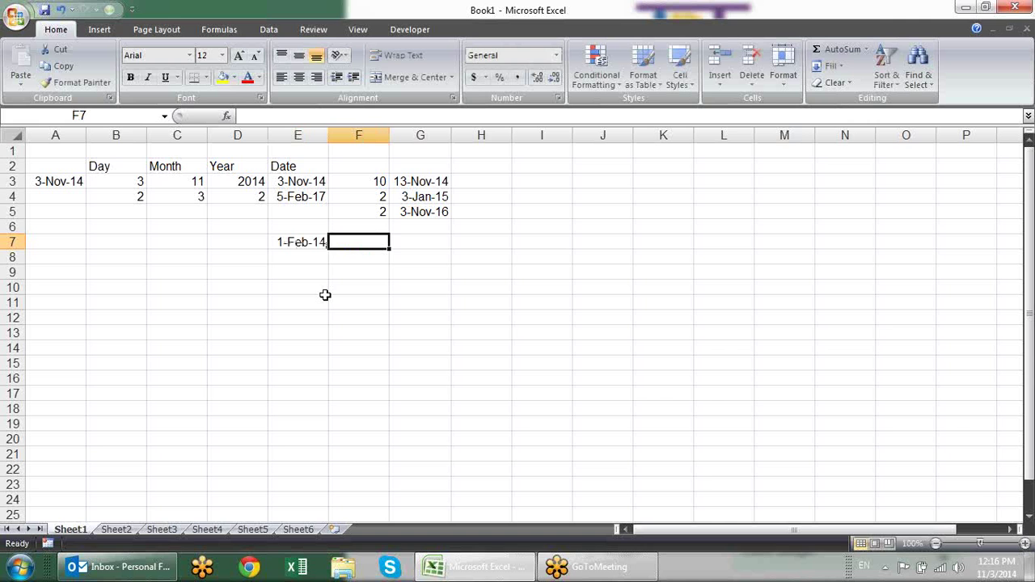
{"action": "type", "text": "1-june"}
{"action": "key", "text": "BackSpace"}
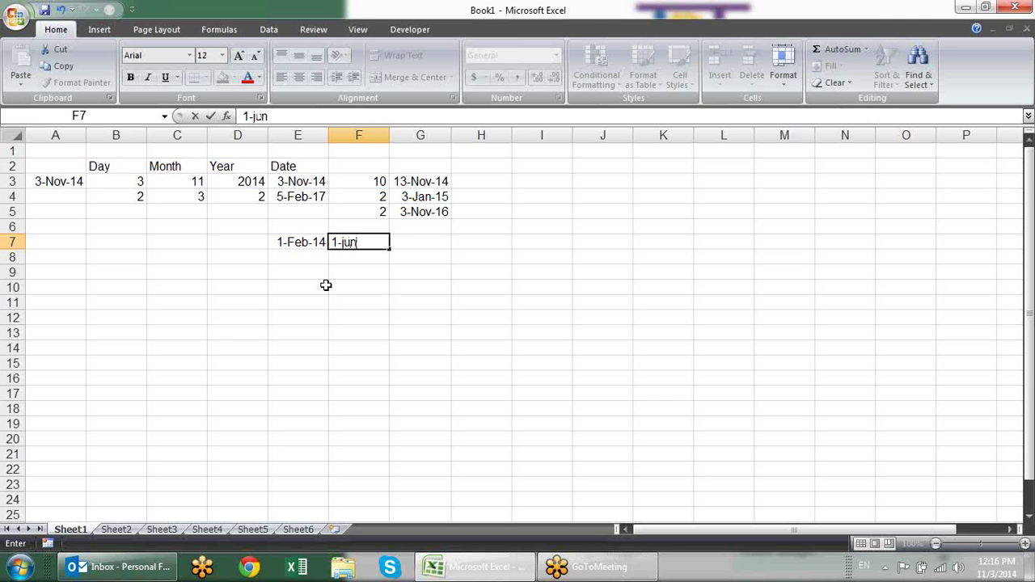
{"action": "type", "text": "-14"}
{"action": "key", "text": "Return"}
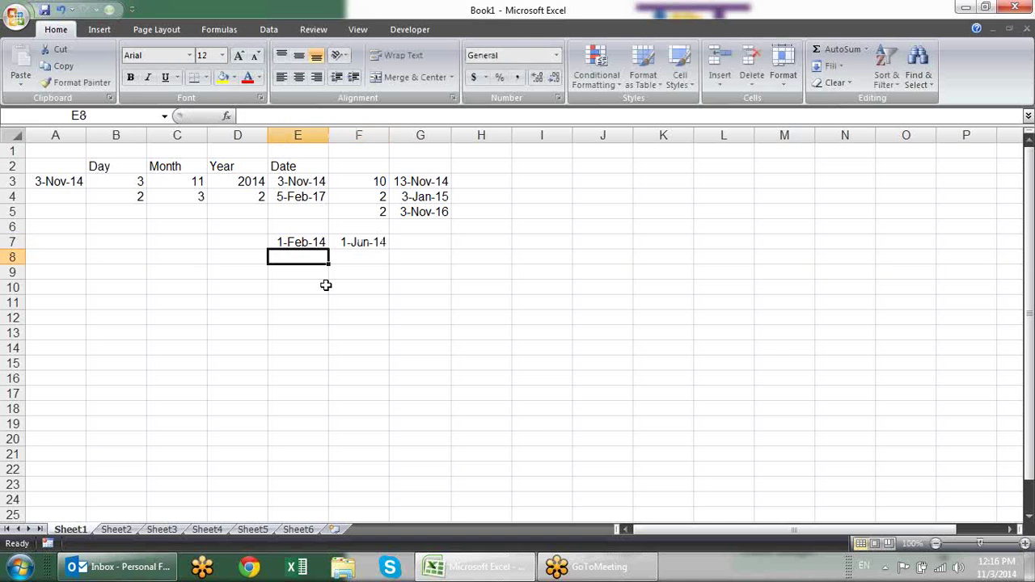
Enter =F7-E7 in G7 to get the 120-day difference
{"action": "key", "text": "Up"}
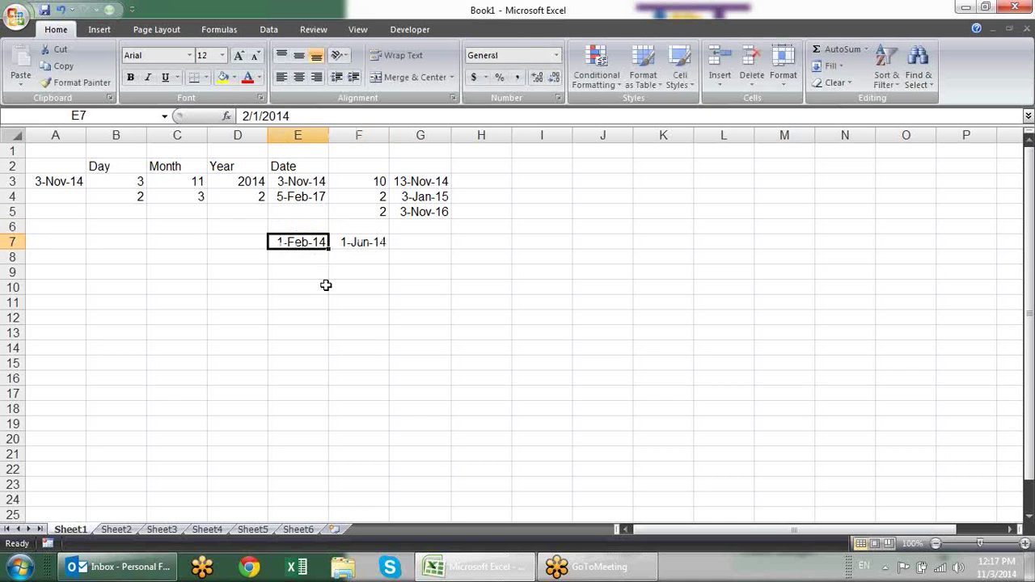
{"action": "key", "text": "Right"}
{"action": "key", "text": "Right"}
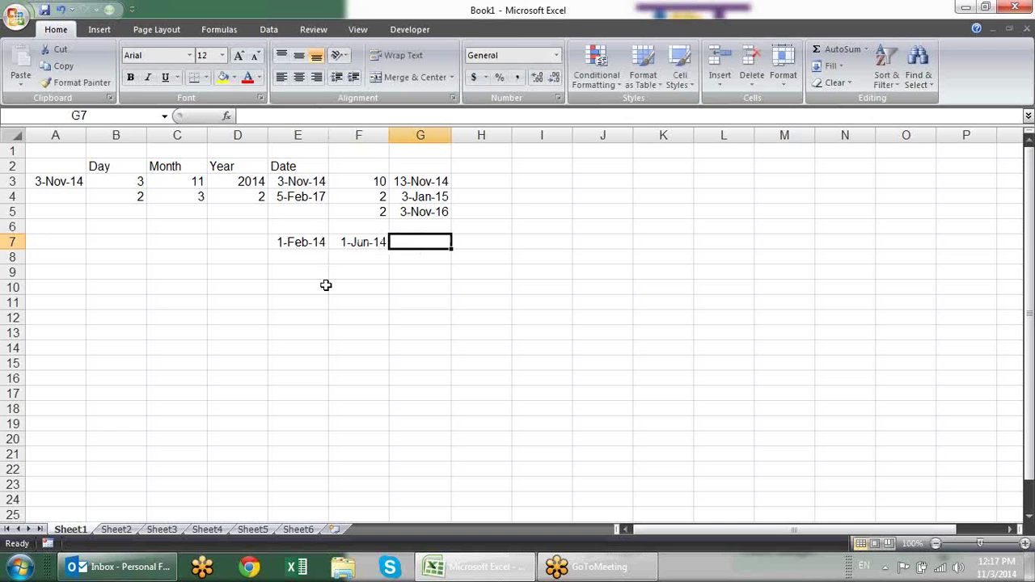
{"action": "type", "text": "="}
{"action": "key", "text": "Left"}
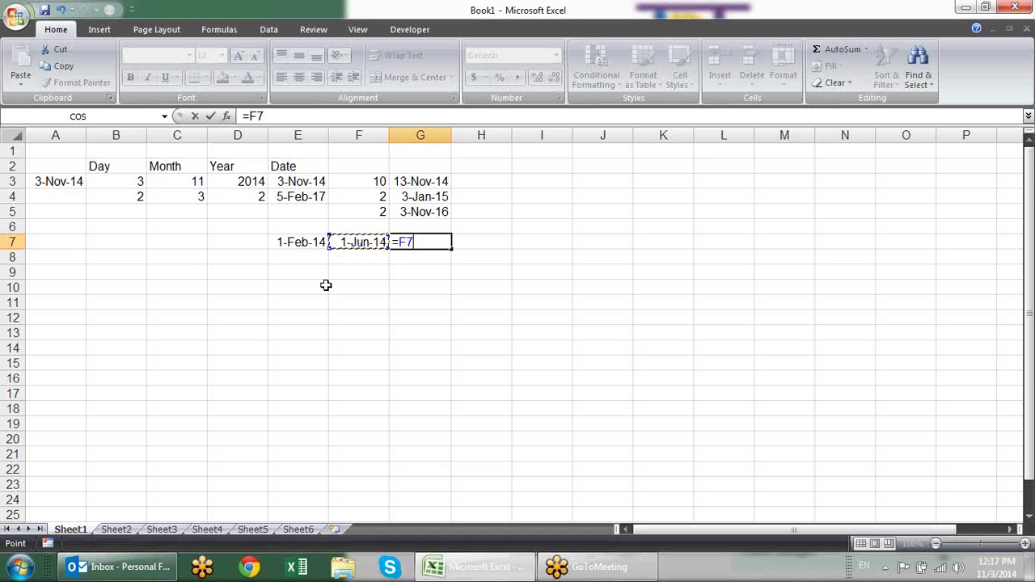
{"action": "type", "text": "-"}
{"action": "key", "text": "Down"}
{"action": "key", "text": "Down"}
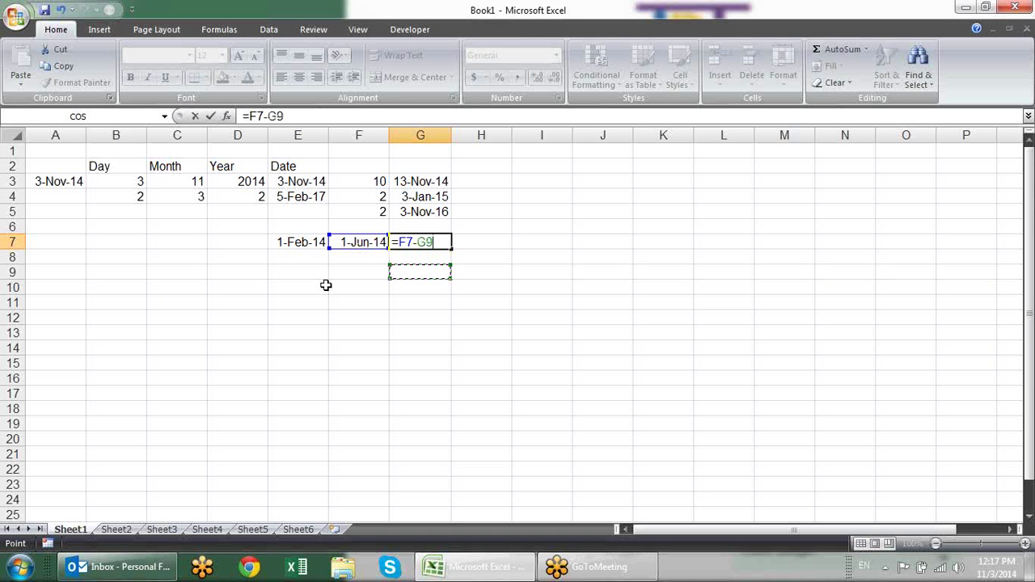
{"action": "key", "text": "Left"}
{"action": "key", "text": "Left"}
{"action": "key", "text": "Left"}
{"action": "key", "text": "Right"}
{"action": "key", "text": "Up"}
{"action": "key", "text": "Up"}
{"action": "key", "text": "Return"}
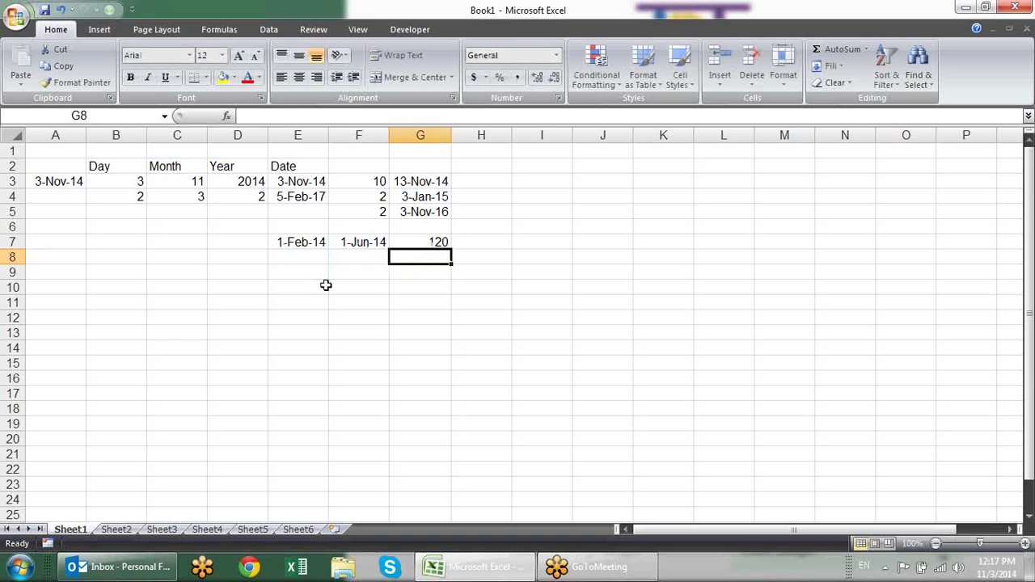
{"action": "key", "text": "Up"}
{"action": "type", "text": "="}
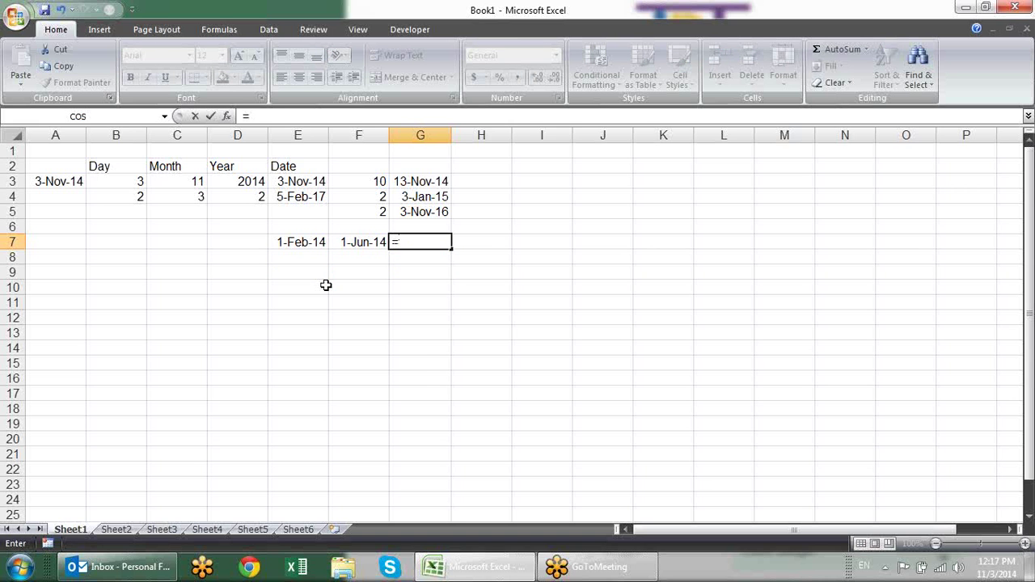
Replace G7 with =NETWORKDAYS(E7,F7), giving 85 working days
{"action": "type", "text": "n"}
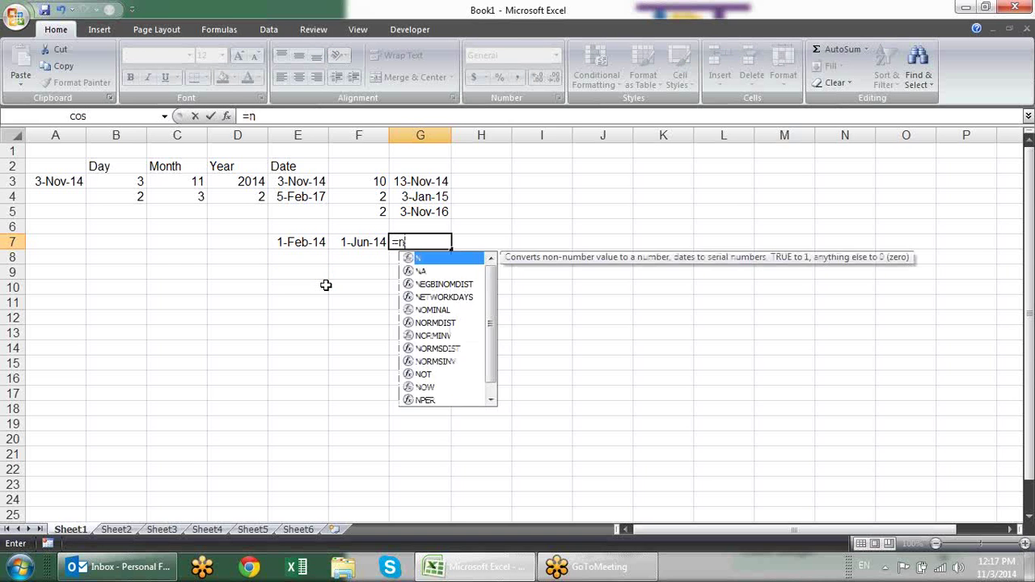
{"action": "type", "text": "e"}
{"action": "key", "text": "Down"}
{"action": "key", "text": "Tab"}
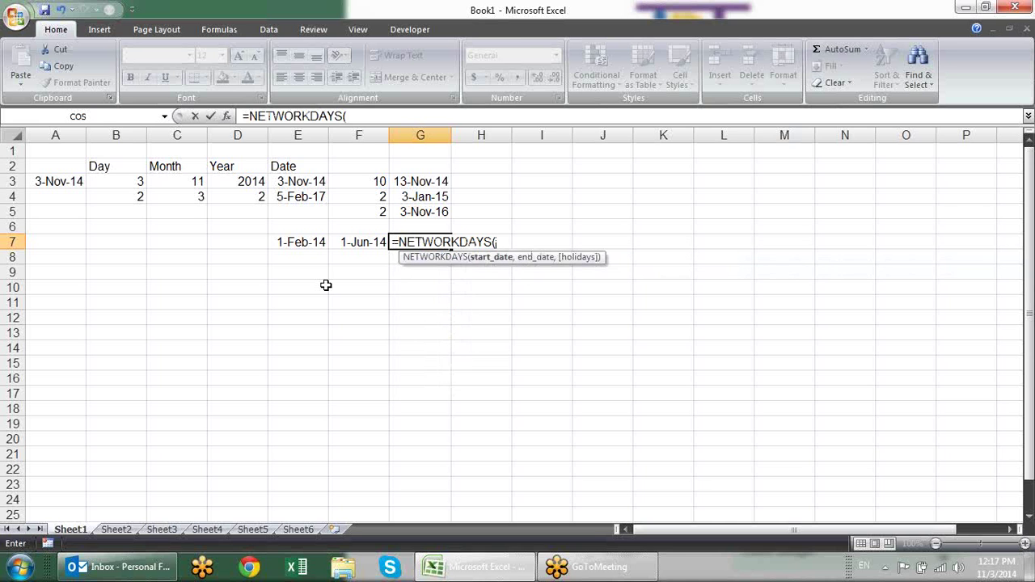
{"action": "left_click", "coordinate": [289, 241]}
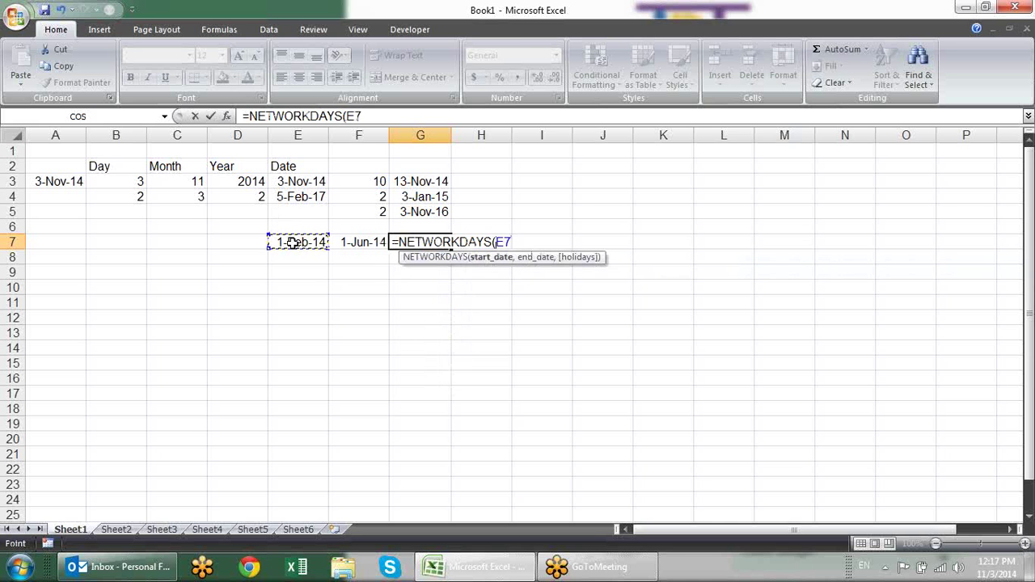
{"action": "type", "text": ","}
{"action": "left_click", "coordinate": [369, 242]}
{"action": "key", "text": "Return"}
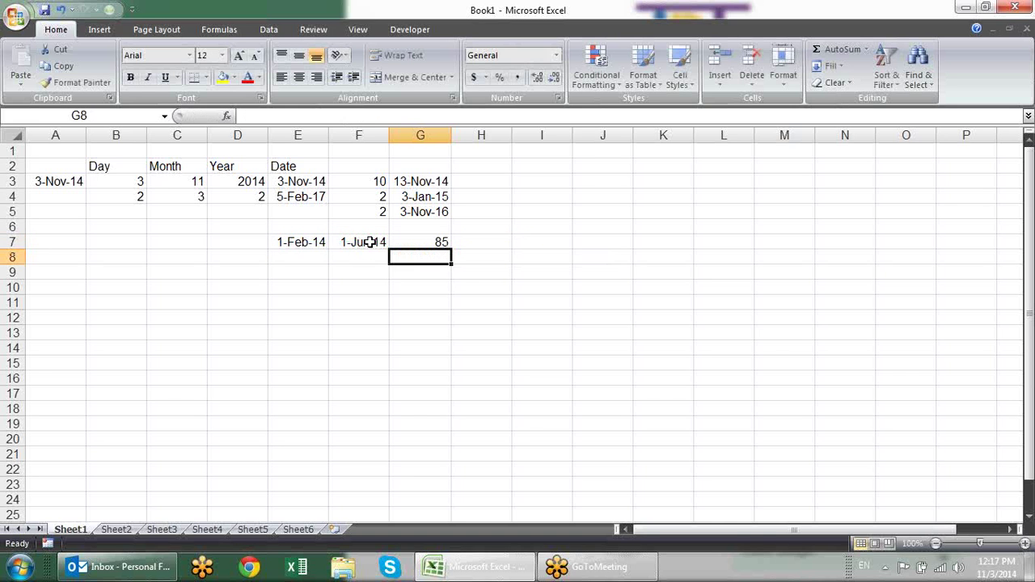
{"action": "left_click", "coordinate": [408, 242]}
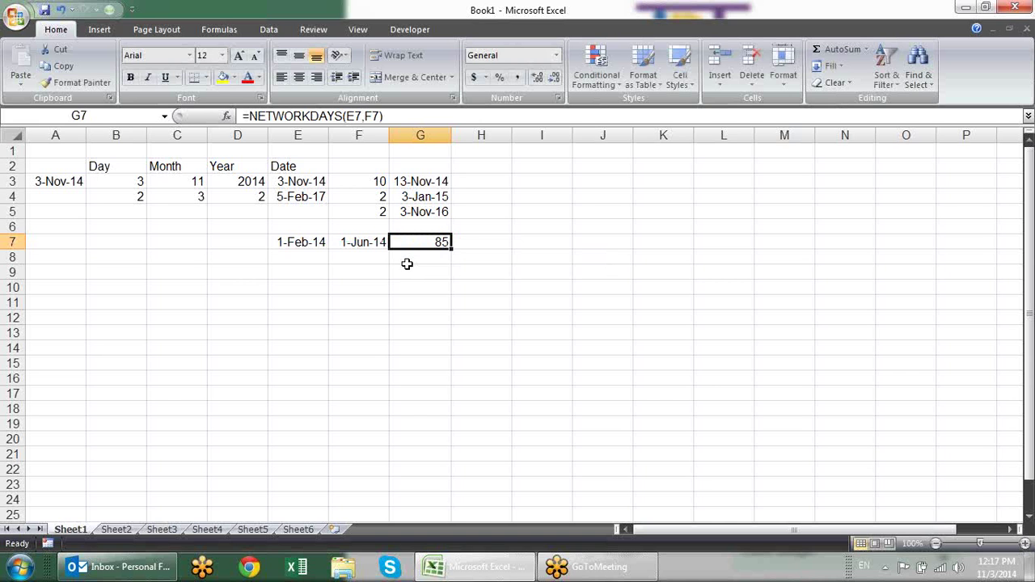
{"action": "key", "text": "F2"}
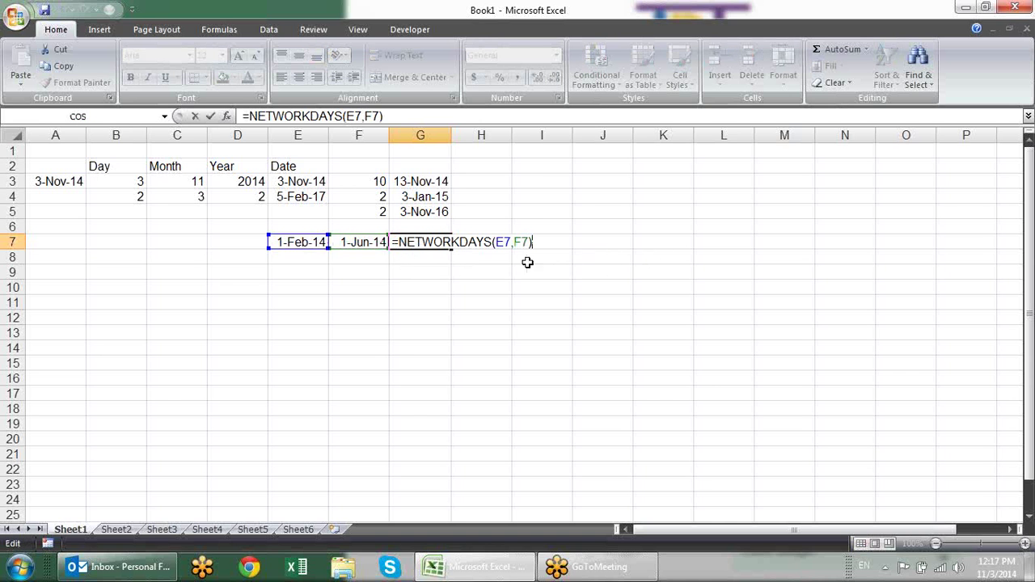
{"action": "key", "text": "Escape"}
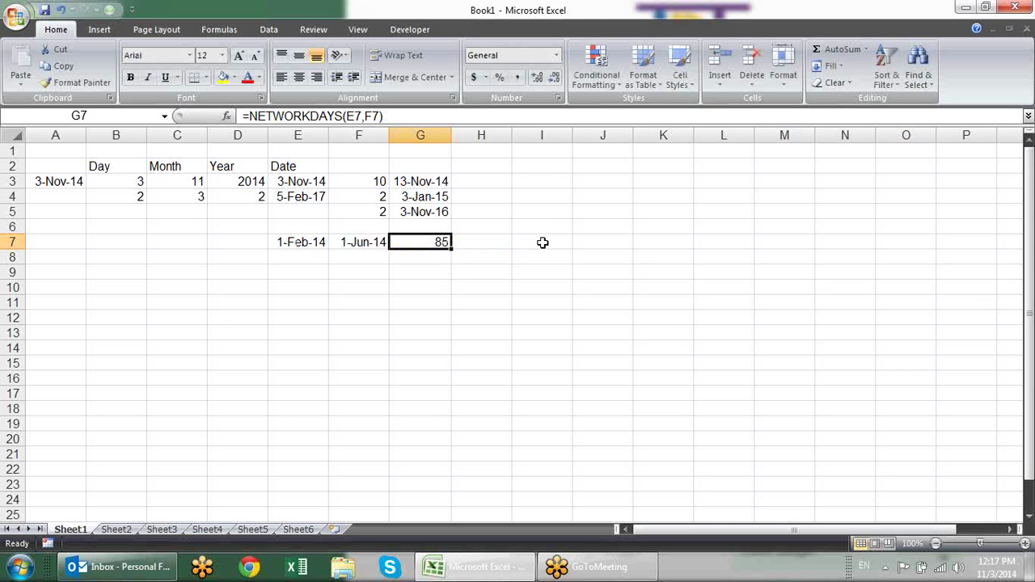
Enter 30-May-14 in I6, removing the stray leading characters
{"action": "left_click", "coordinate": [558, 228]}
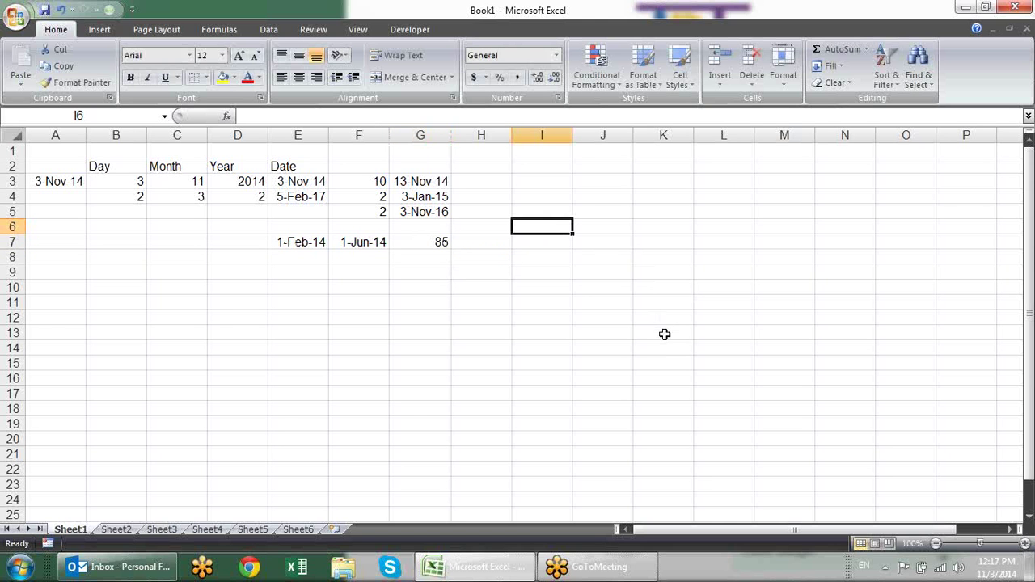
{"action": "type", "text": "-"}
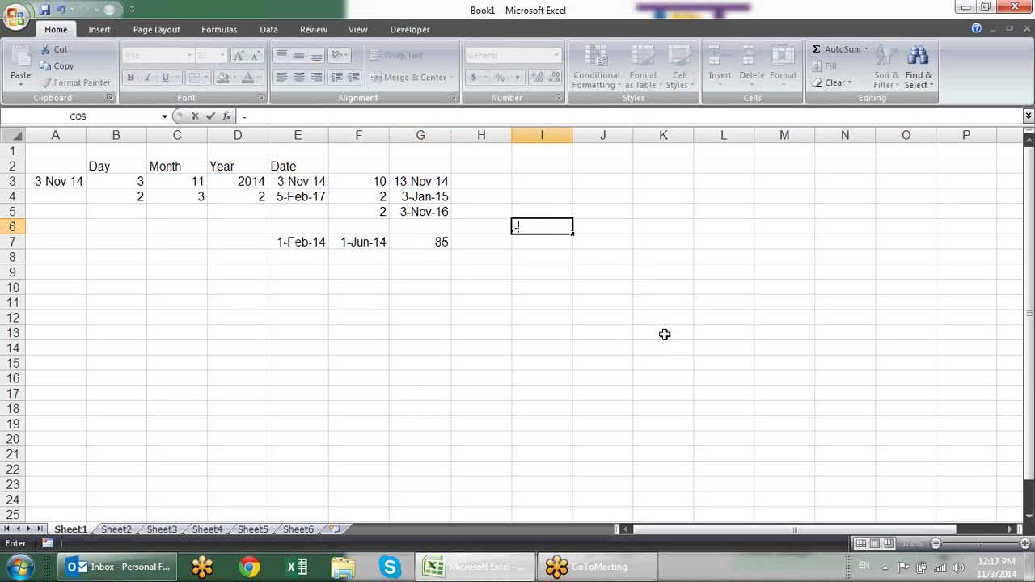
{"action": "type", "text": "30-may-14"}
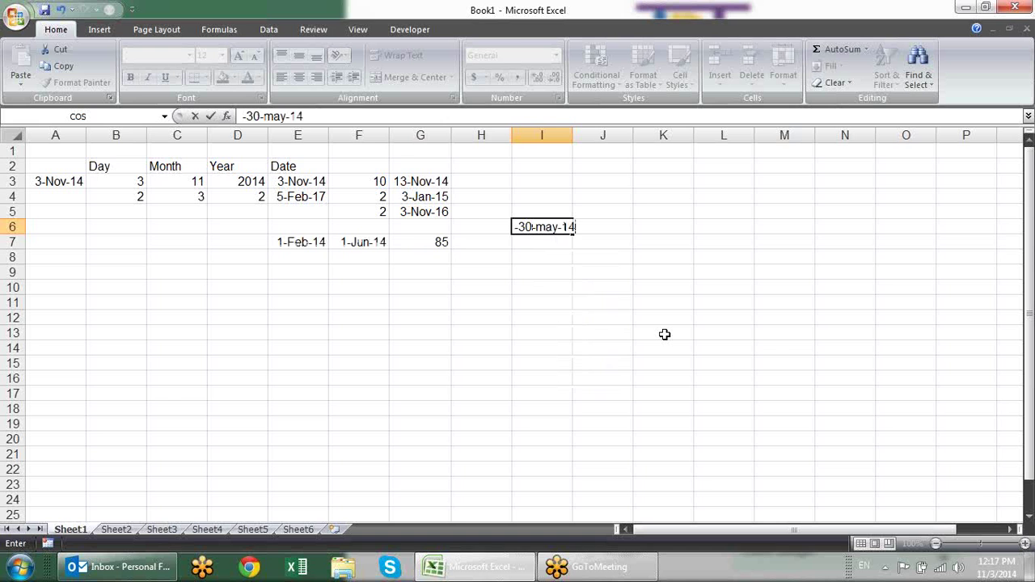
{"action": "key", "text": "Return"}
{"action": "key", "text": "Up"}
{"action": "key", "text": "F2"}
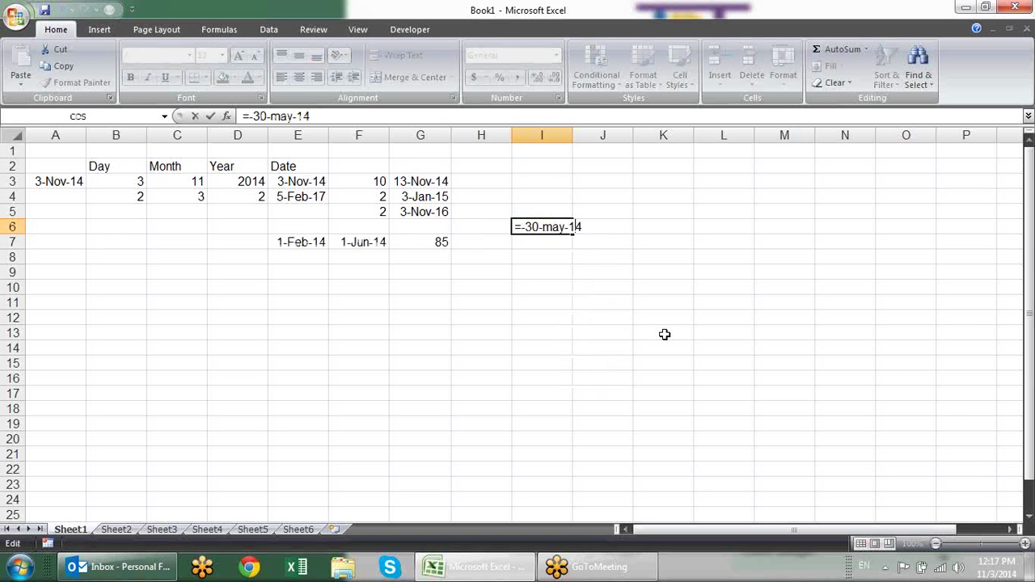
{"action": "key", "text": "Home"}
{"action": "key", "text": "Right"}
{"action": "key", "text": "Delete"}
{"action": "key", "text": "Delete"}
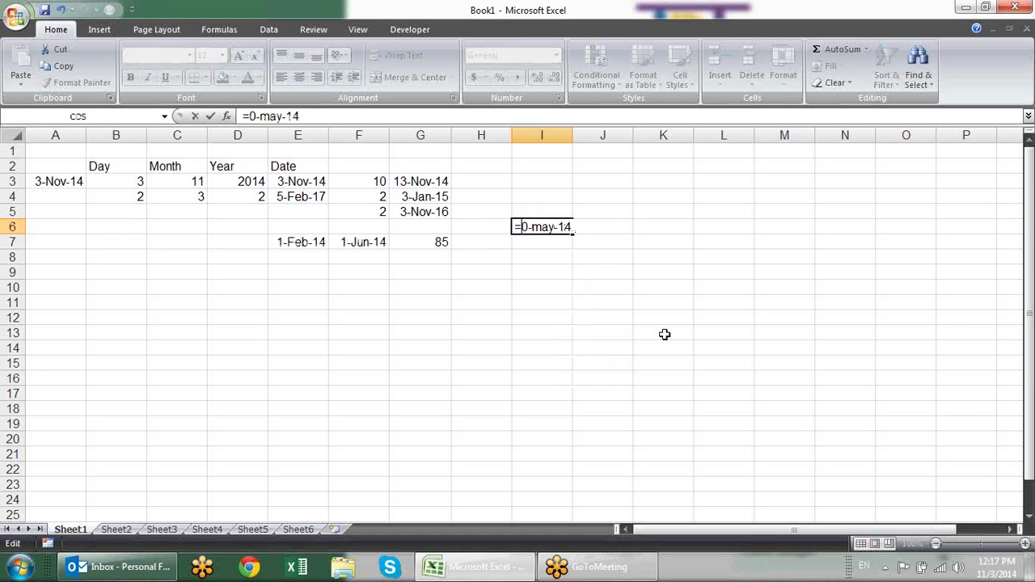
{"action": "key", "text": "BackSpace"}
{"action": "type", "text": "3"}
{"action": "key", "text": "Return"}
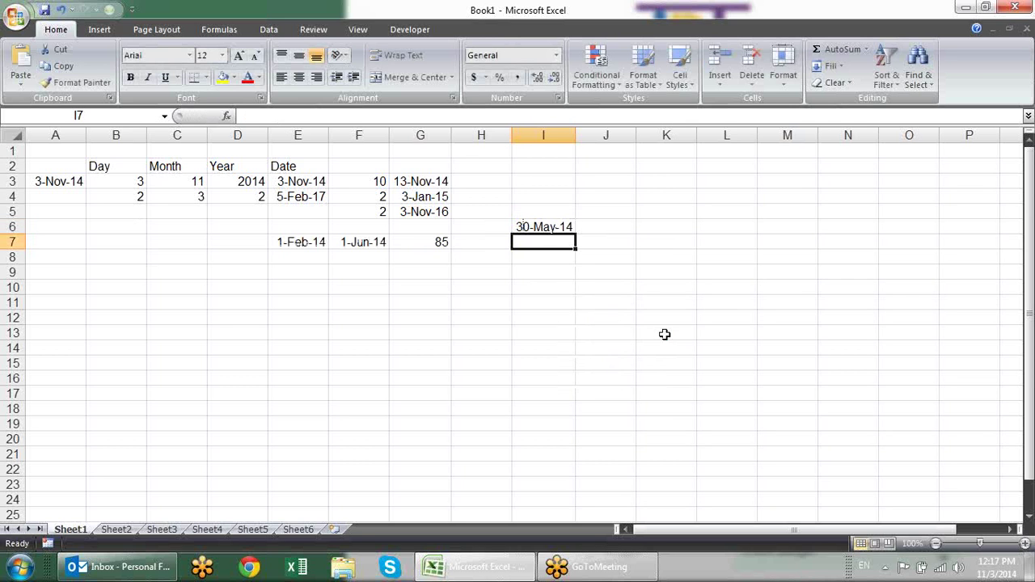
Enter the second holiday date 1-Apr-14 in I7
{"action": "type", "text": "1-par"}
{"action": "key", "text": "BackSpace"}
{"action": "key", "text": "BackSpace"}
{"action": "key", "text": "BackSpace"}
{"action": "type", "text": "apr-14"}
{"action": "key", "text": "Return"}
{"action": "key", "text": "Left"}
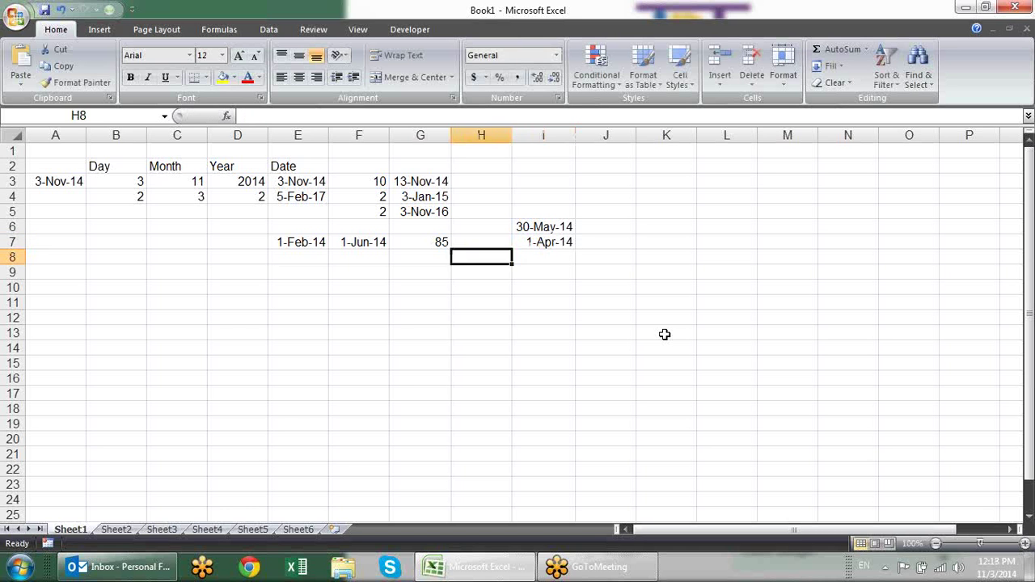
{"action": "key", "text": "Left"}
Enter =NETWORKDAYS(E7,F7,I6:I7) in G8, excluding the holidays to give 83
{"action": "type", "text": "="}
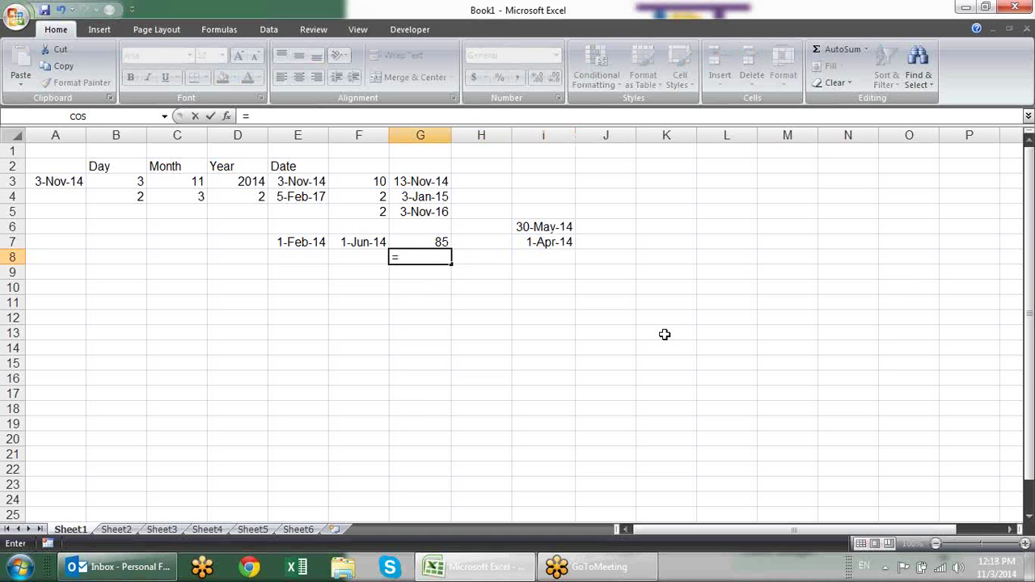
{"action": "type", "text": "ne"}
{"action": "key", "text": "Down"}
{"action": "key", "text": "Tab"}
{"action": "key", "text": "Left"}
{"action": "key", "text": "Left"}
{"action": "key", "text": "Up"}
{"action": "type", "text": ","}
{"action": "key", "text": "Up"}
{"action": "key", "text": "Left"}
{"action": "type", "text": ","}
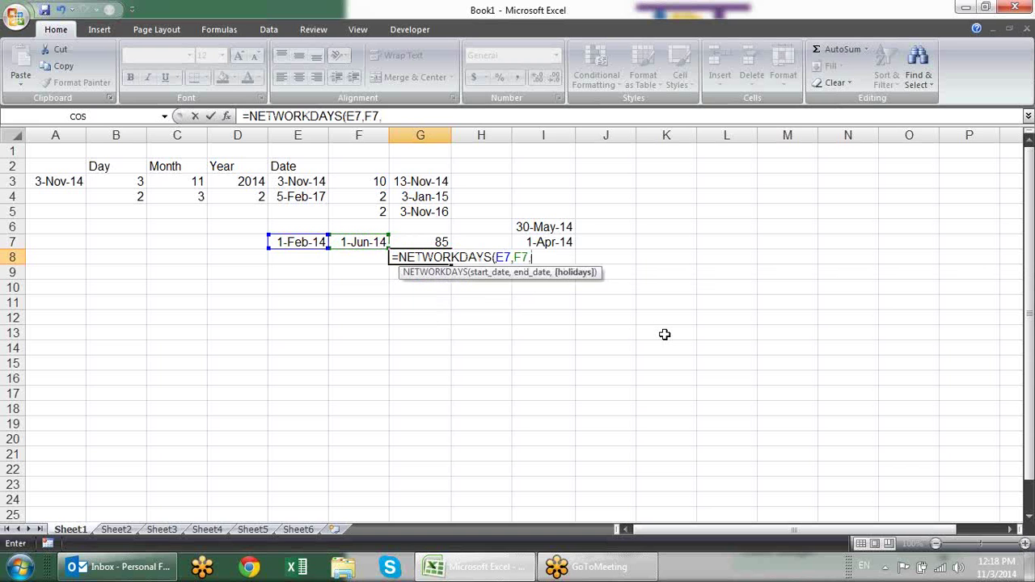
{"action": "left_click_drag", "start_coordinate": [561, 209], "coordinate": [568, 241]}
{"action": "type", "text": ")"}
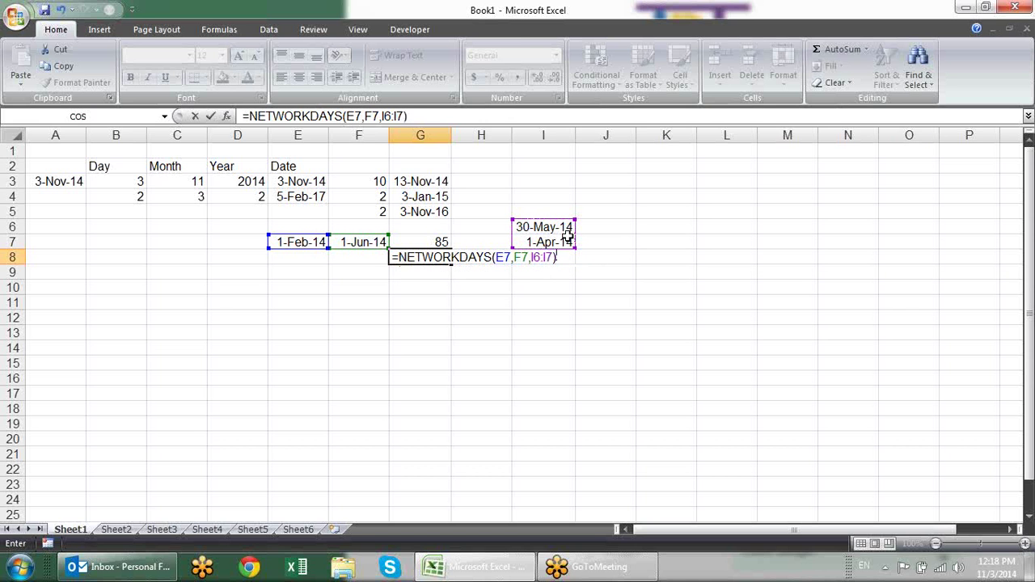
{"action": "key", "text": "Return"}
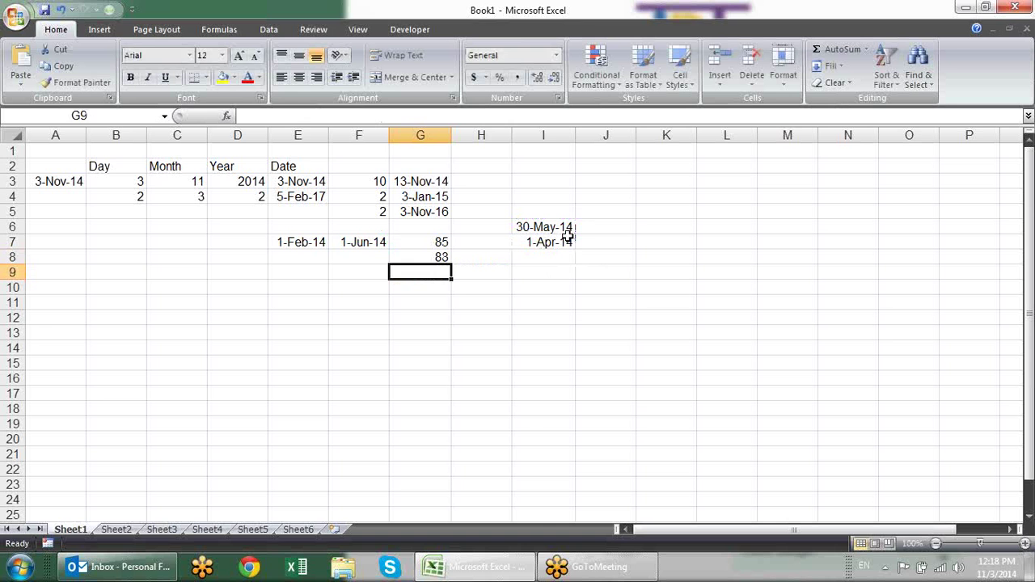
{"action": "key", "text": "Left"}
{"action": "key", "text": "Left"}
{"action": "key", "text": "Down"}
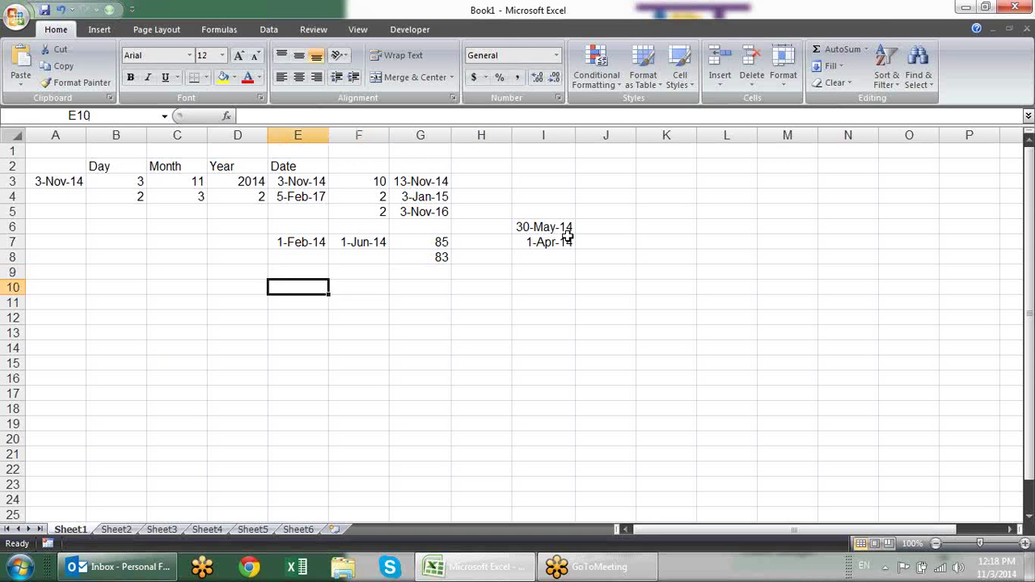
Enter the start date 1-May-14 in E10 and 20 days in F10
{"action": "type", "text": "1-may-14"}
{"action": "key", "text": "Return"}
{"action": "key", "text": "Up"}
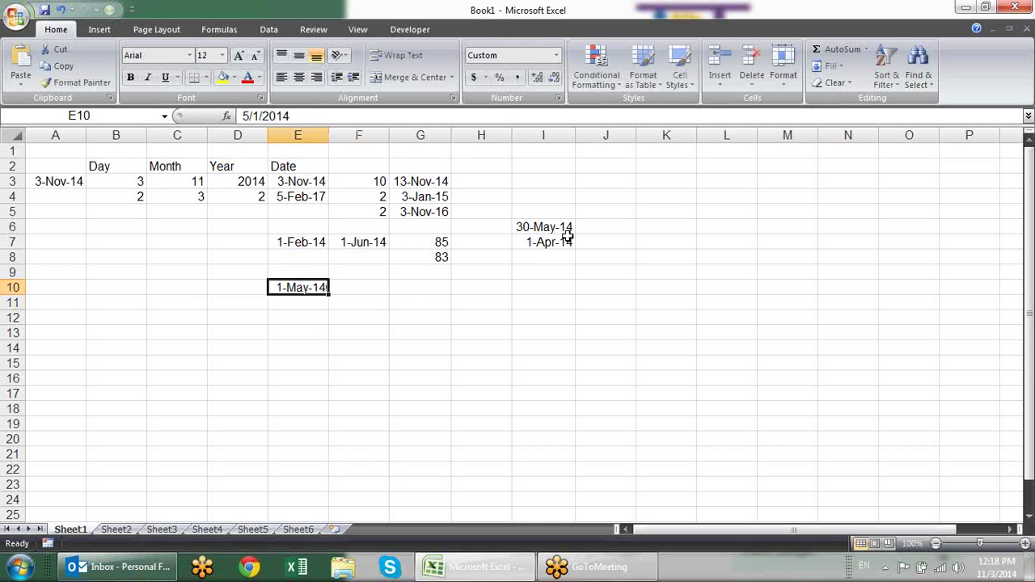
{"action": "key", "text": "Right"}
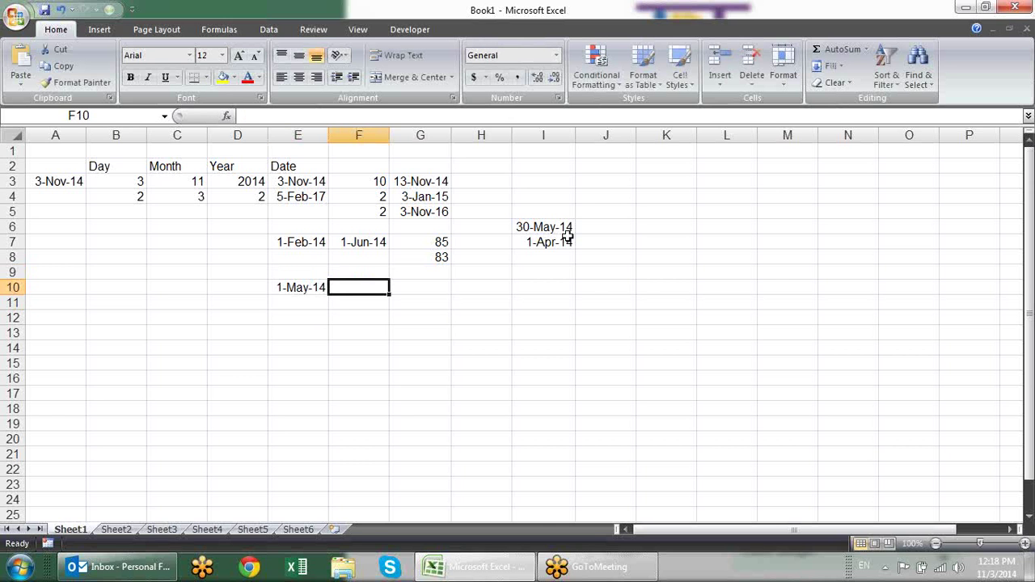
{"action": "type", "text": "20"}
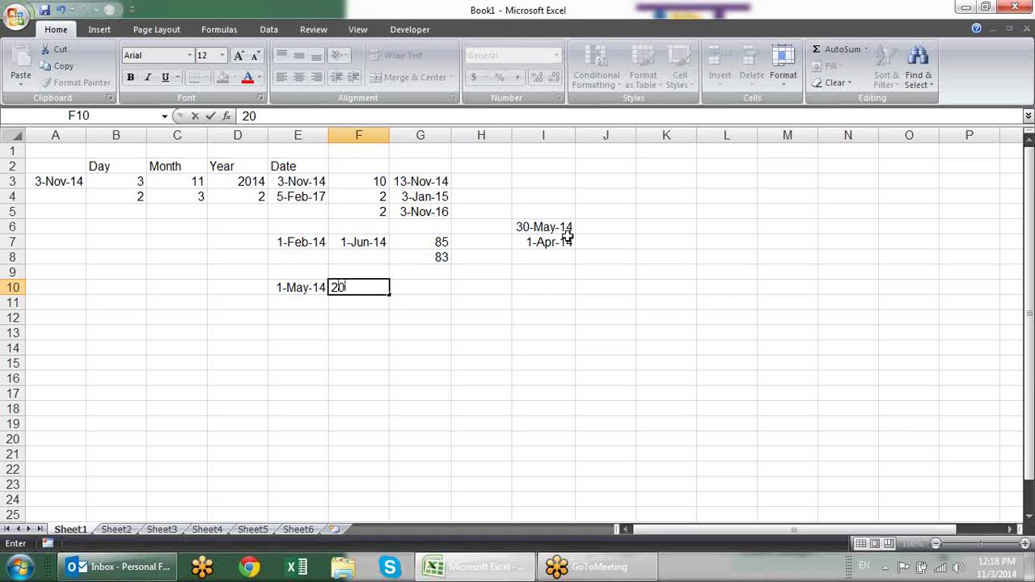
{"action": "key", "text": "Return"}
Put =WORKDAY(E10,F10) in G10 and format the result as a date
{"action": "key", "text": "Up"}
{"action": "key", "text": "Right"}
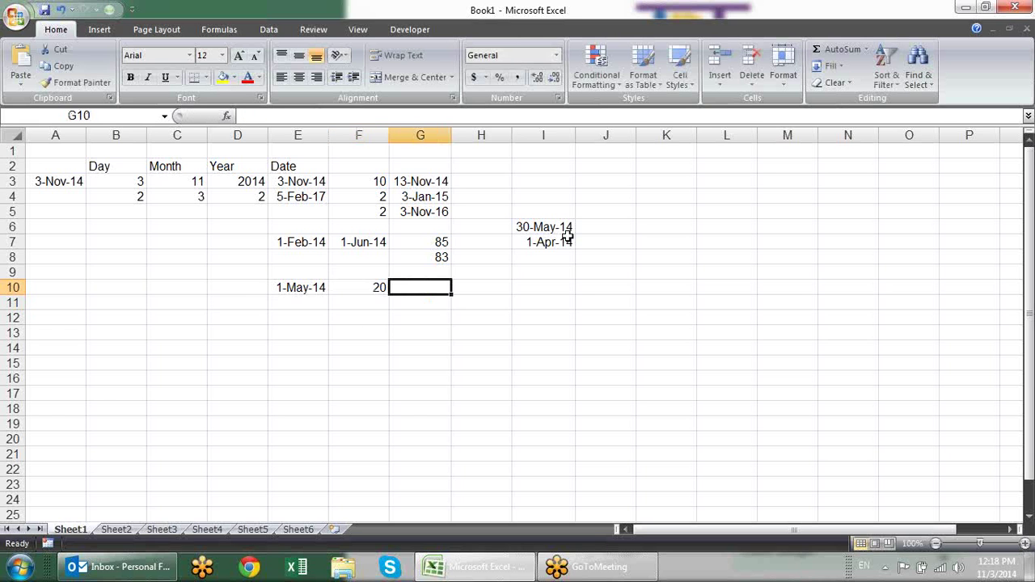
{"action": "type", "text": "="}
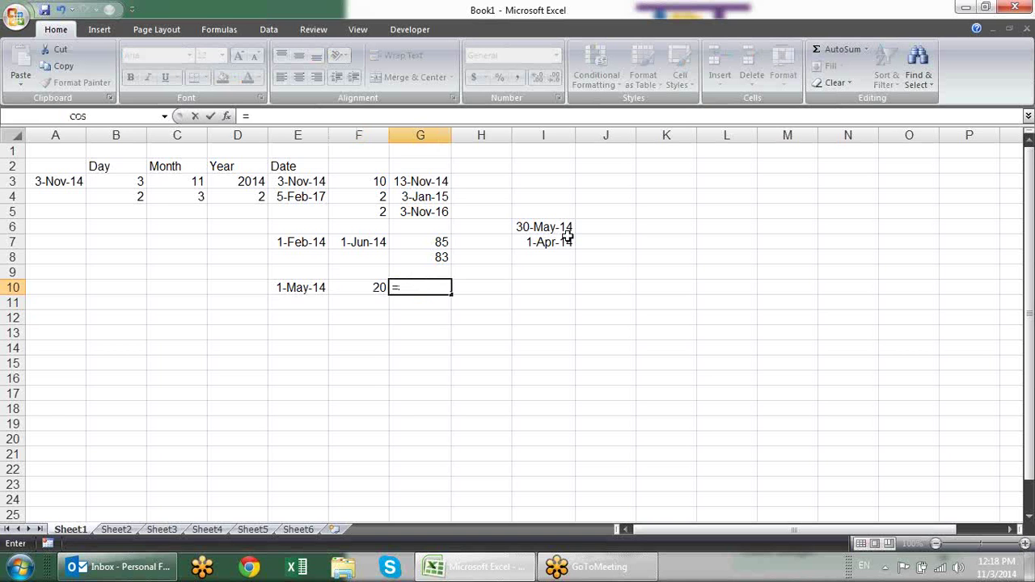
{"action": "type", "text": "wo"}
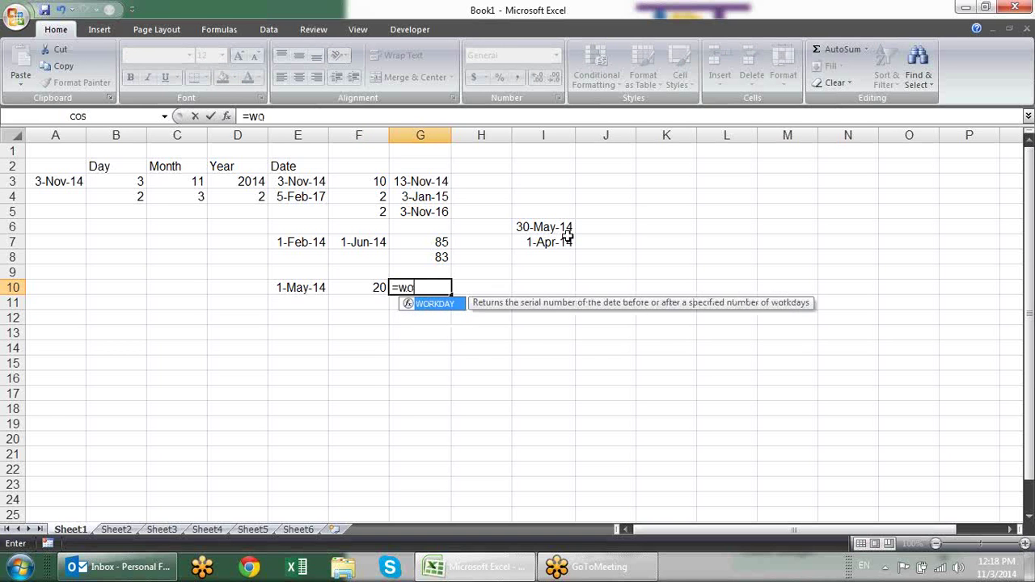
{"action": "key", "text": "Tab"}
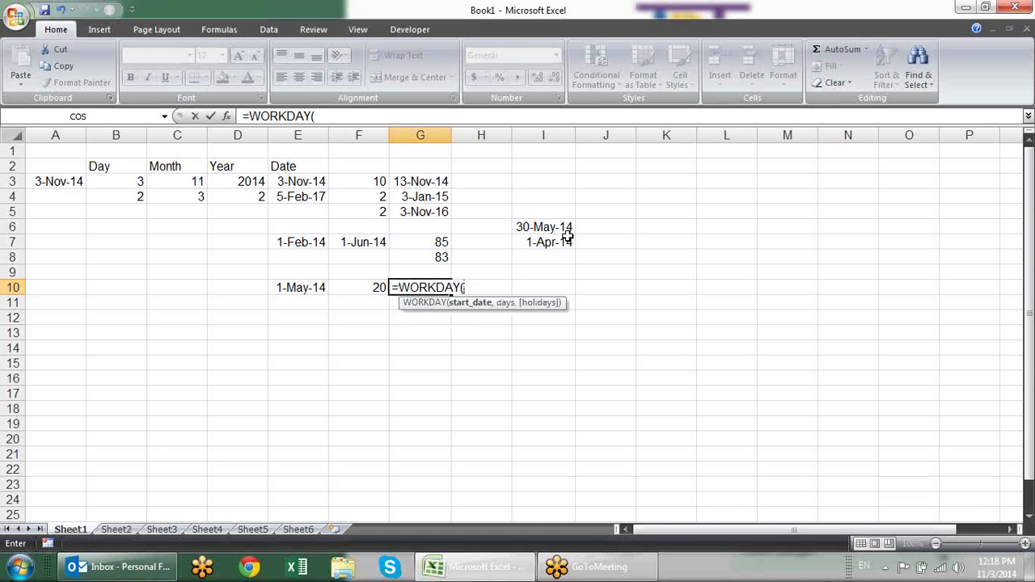
{"action": "key", "text": "Left"}
{"action": "key", "text": "Left"}
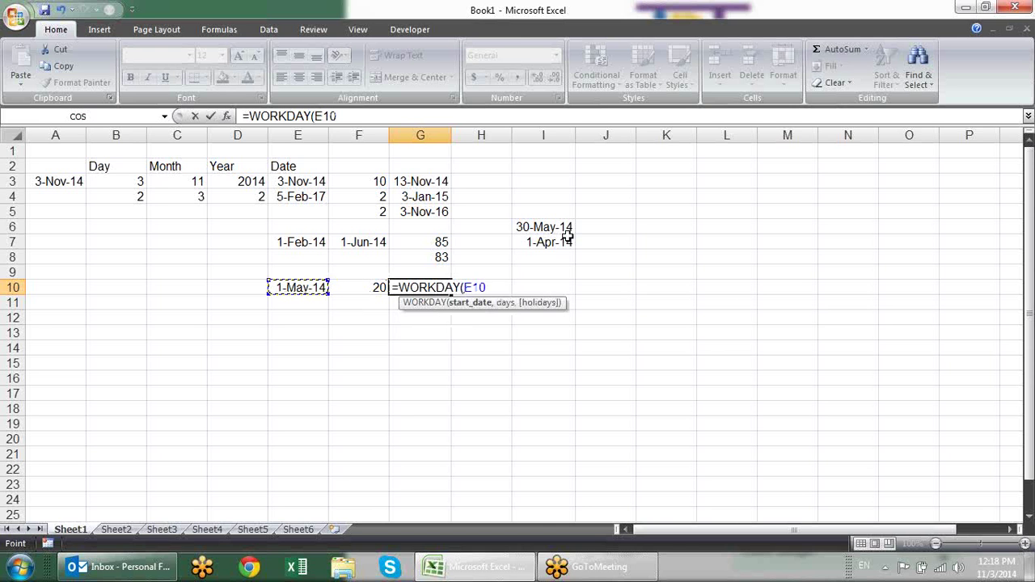
{"action": "type", "text": ","}
{"action": "key", "text": "Left"}
{"action": "key", "text": "Left"}
{"action": "key", "text": "Right"}
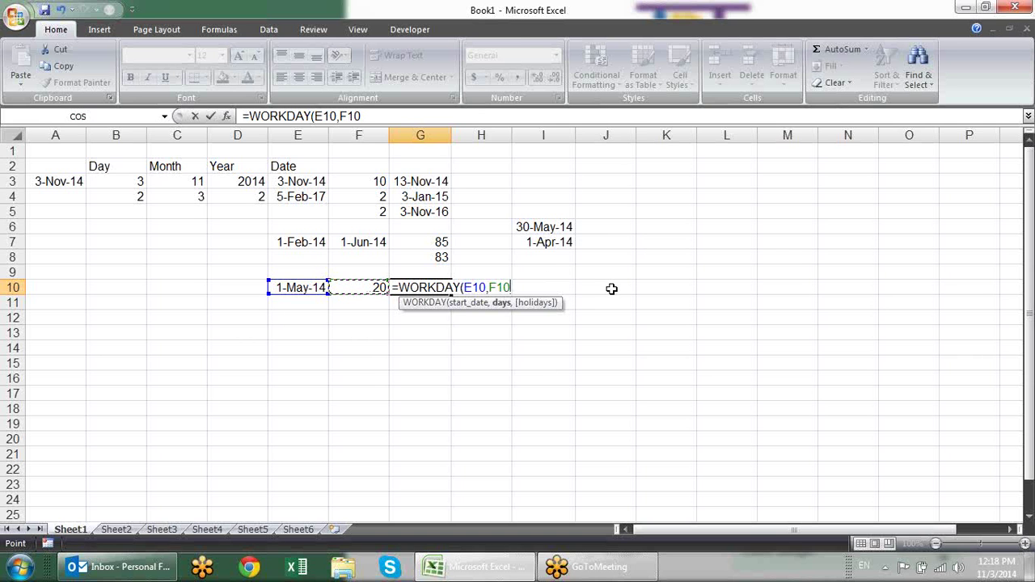
{"action": "type", "text": ")"}
{"action": "key", "text": "Return"}
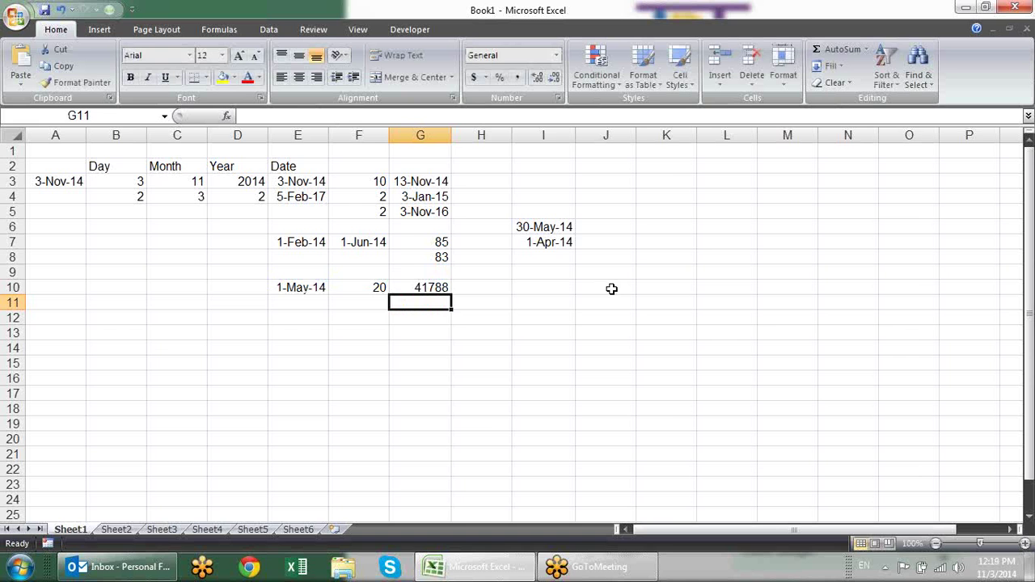
{"action": "key", "text": "Up"}
{"action": "key", "text": "ctrl+shift+3"}
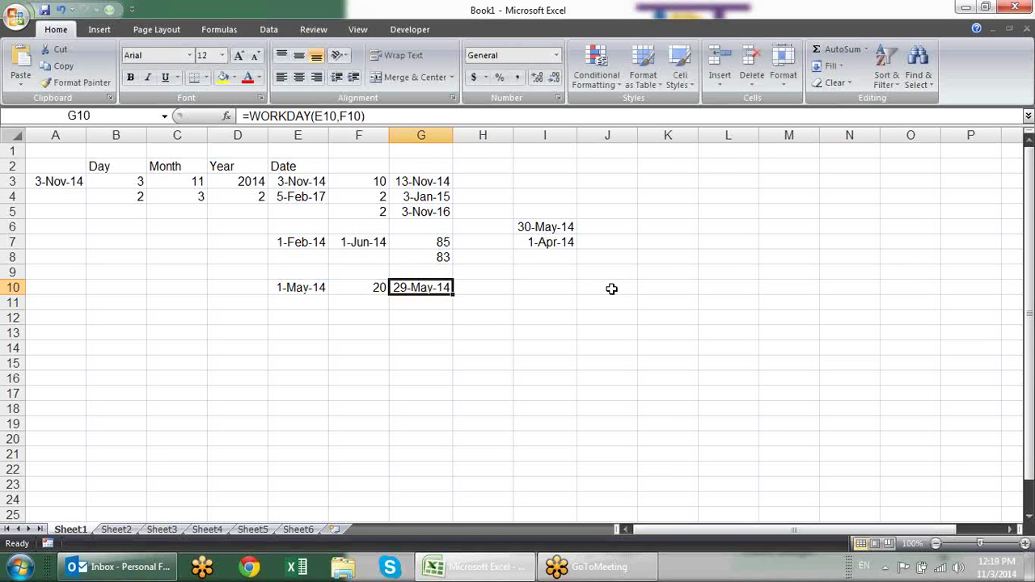
Change F10 to 30 days so G10 shows 12-Jun-14
{"action": "key", "text": "Down"}
{"action": "key", "text": "Up"}
{"action": "key", "text": "Left"}
{"action": "type", "text": "30"}
{"action": "key", "text": "Return"}
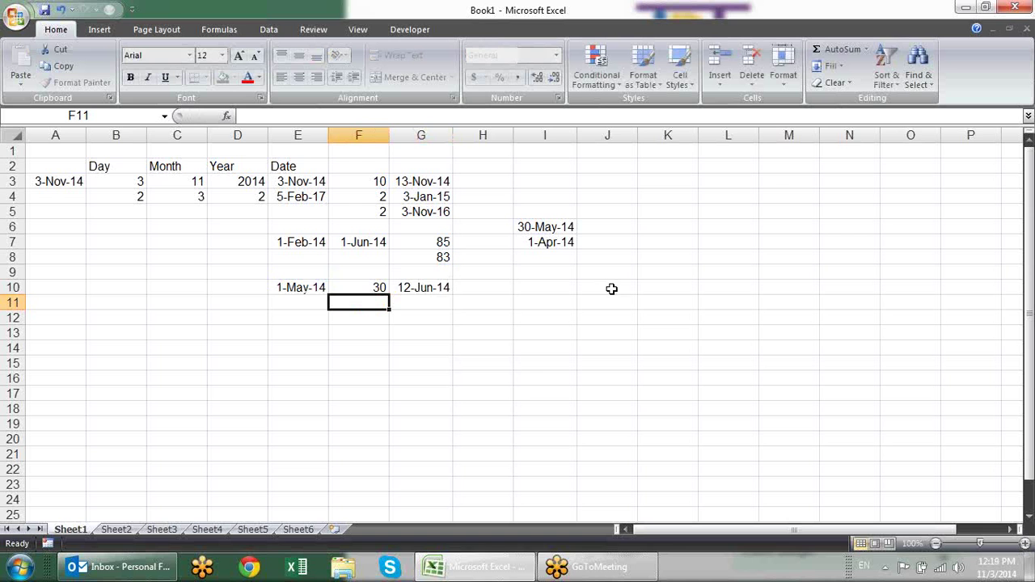
{"action": "key", "text": "Up"}
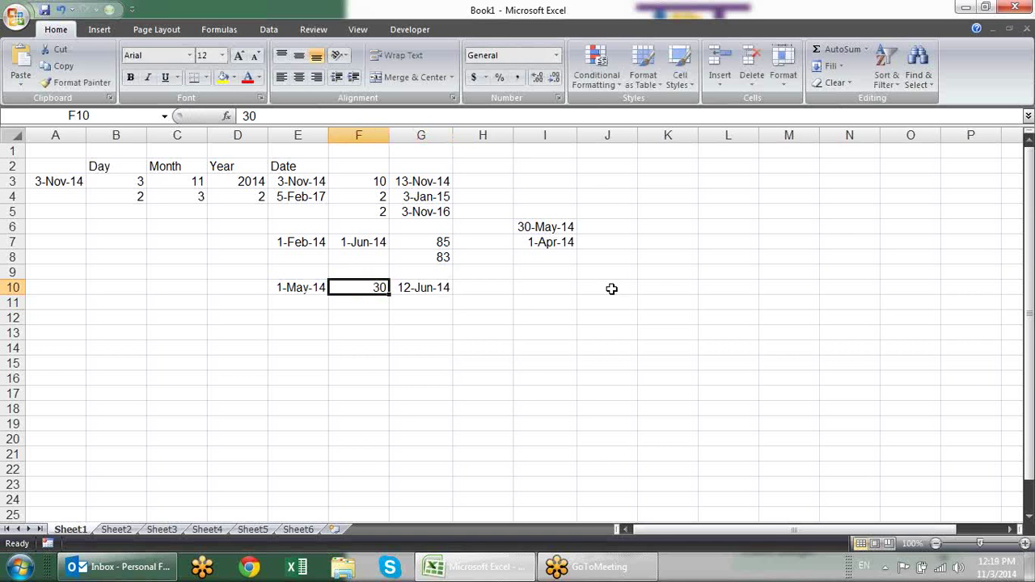
{"action": "key", "text": "Down"}
{"action": "key", "text": "Left"}
{"action": "key", "text": "Left"}
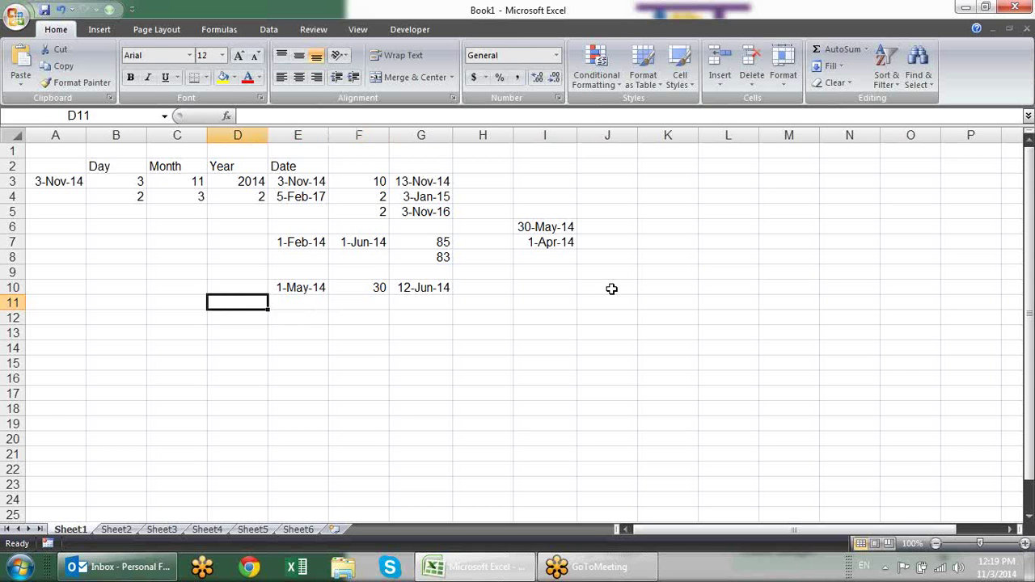
{"action": "key", "text": "Right"}
{"action": "key", "text": "Right"}
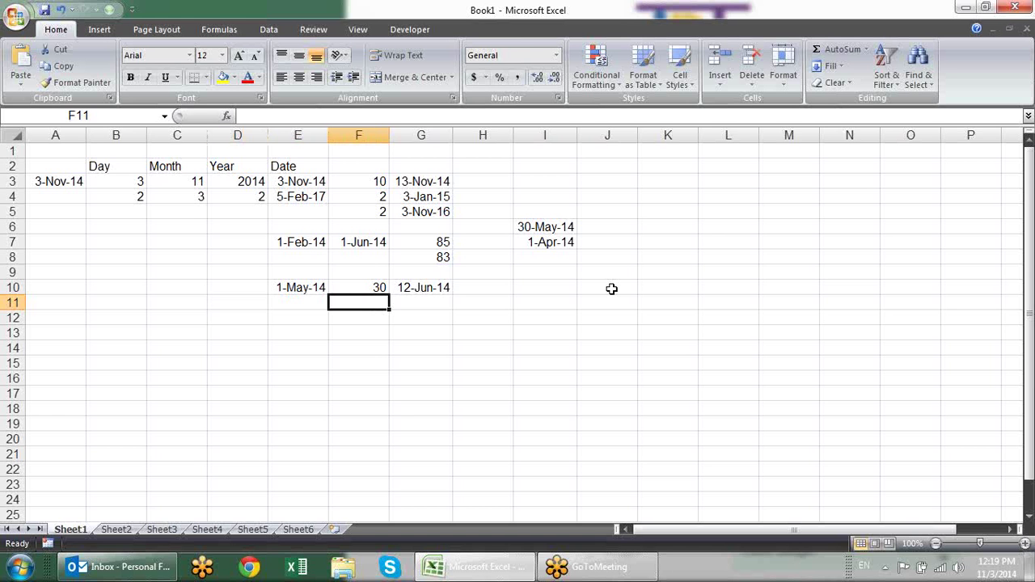
{"action": "key", "text": "Right"}
{"action": "key", "text": "Right"}
{"action": "key", "text": "Up"}
{"action": "key", "text": "Up"}
{"action": "key", "text": "Up"}
{"action": "key", "text": "Up"}
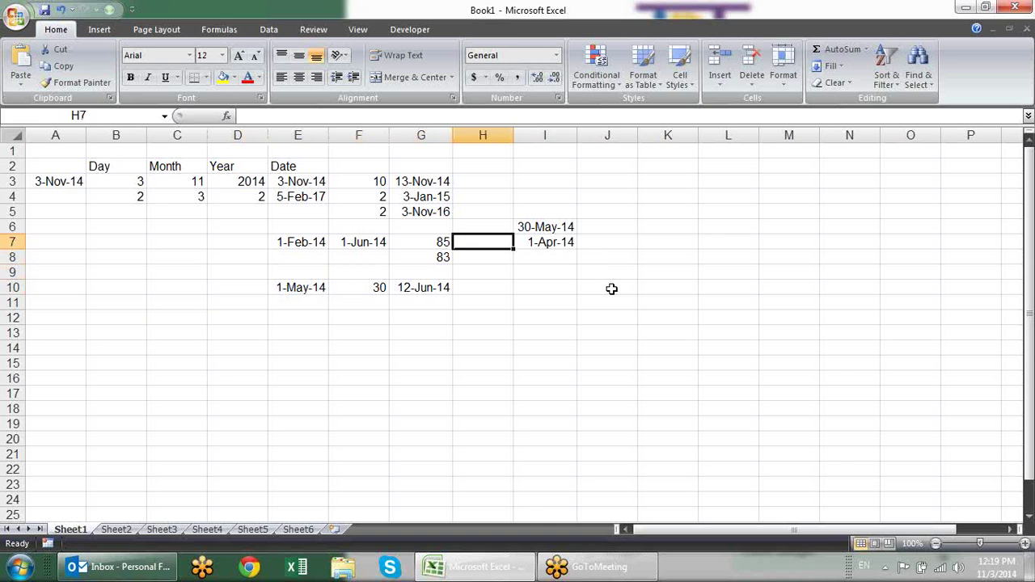
{"action": "type", "text": "net"}
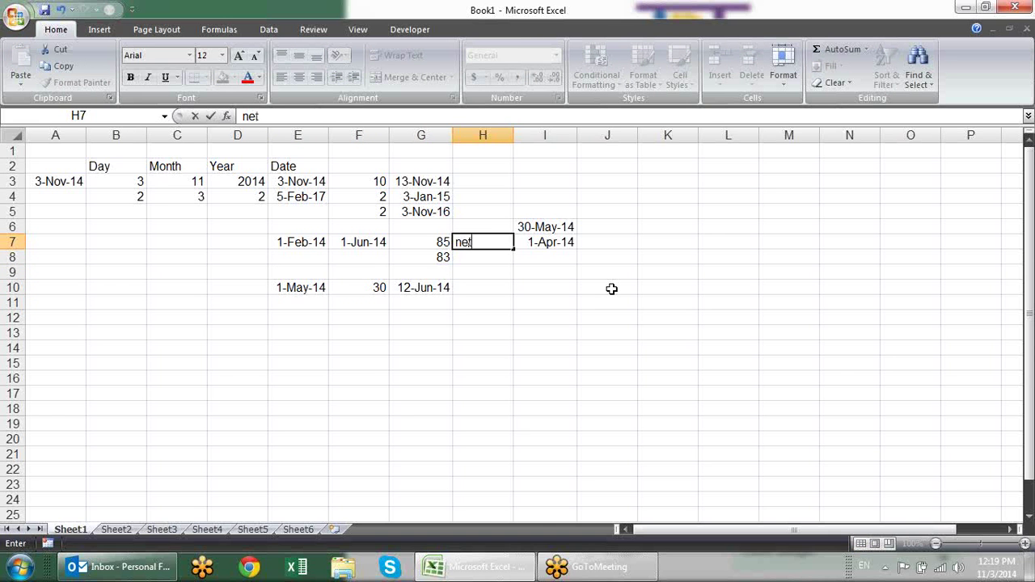
{"action": "type", "text": "workday"}
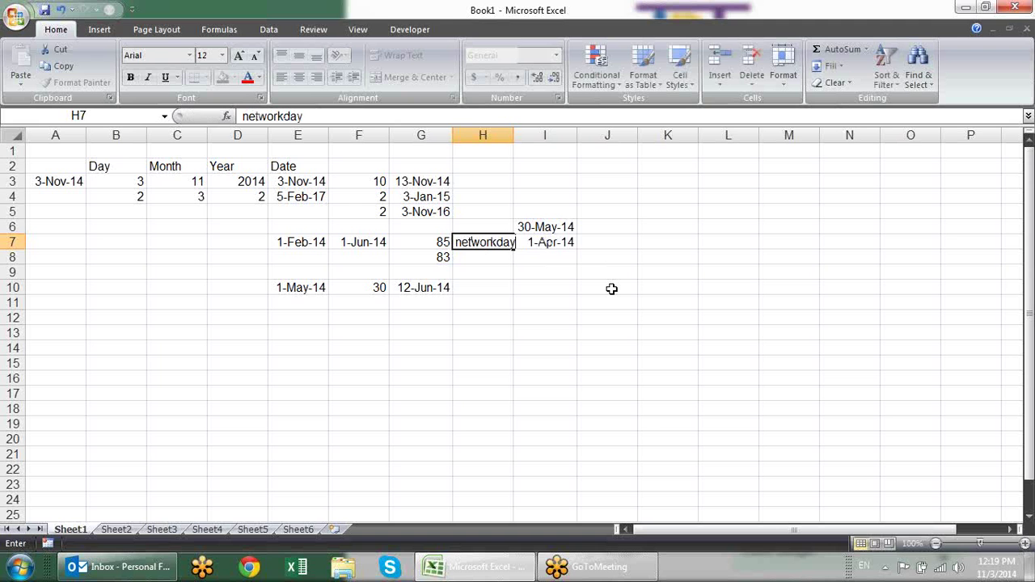
{"action": "key", "text": "Return"}
{"action": "key", "text": "Return"}
{"action": "key", "text": "Return"}
{"action": "type", "text": "workday"}
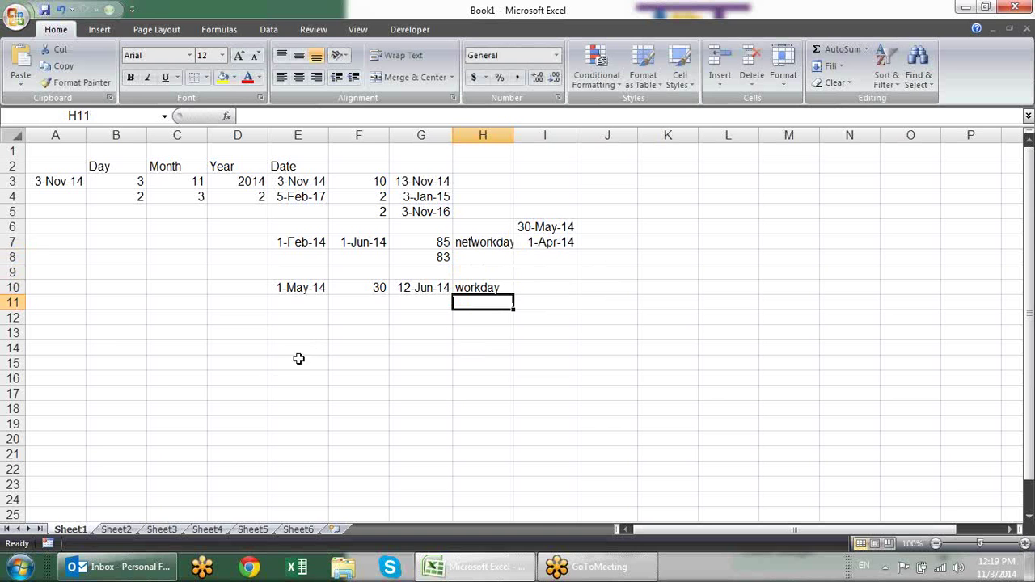
{"action": "left_click", "coordinate": [116, 322]}
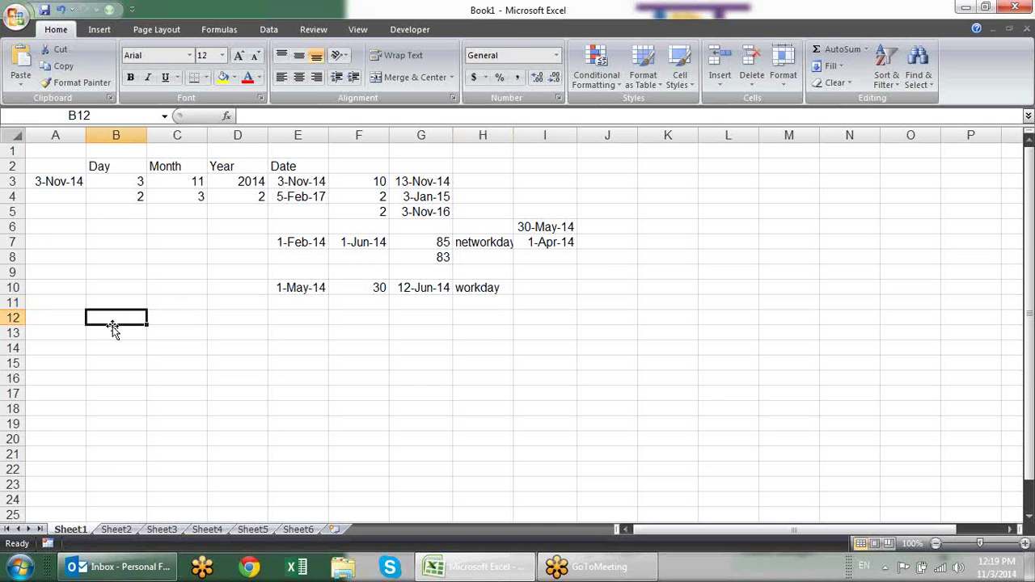
{"action": "left_click", "coordinate": [507, 187]}
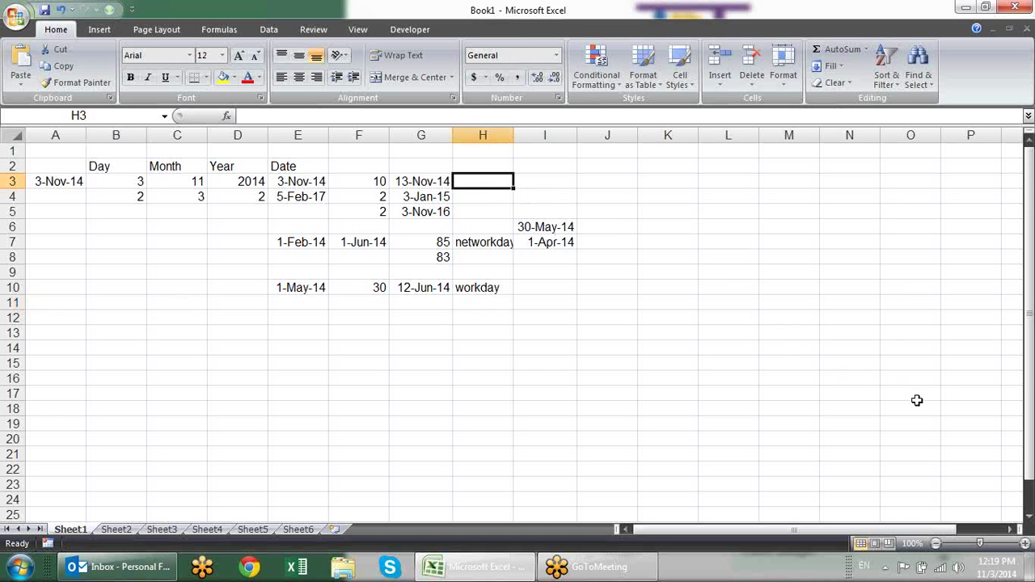
Enter =WEEKDAY(G3) in H3 and fill it down to H5, giving 5, 7 and 5
{"action": "type", "text": "="}
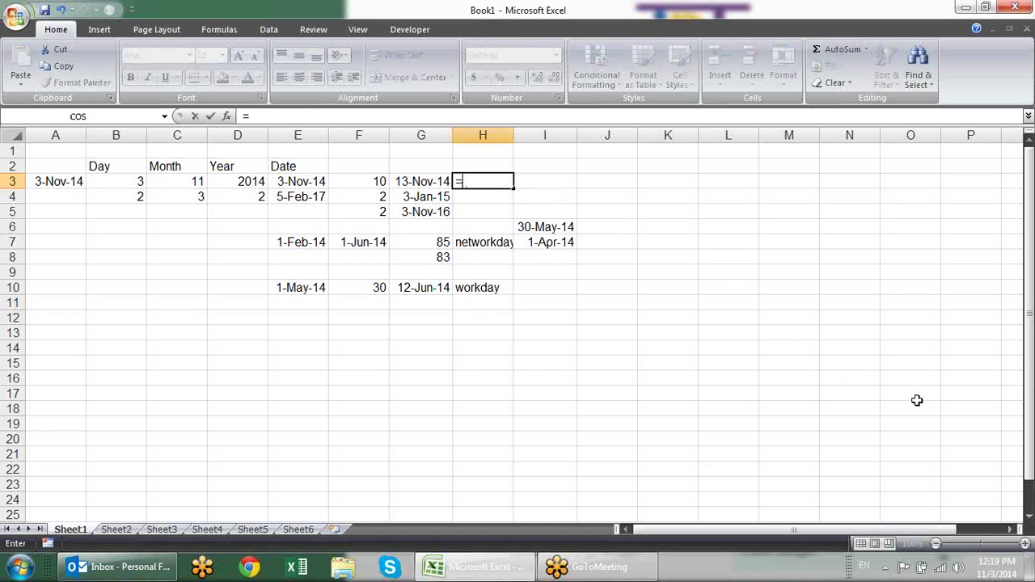
{"action": "type", "text": "we"}
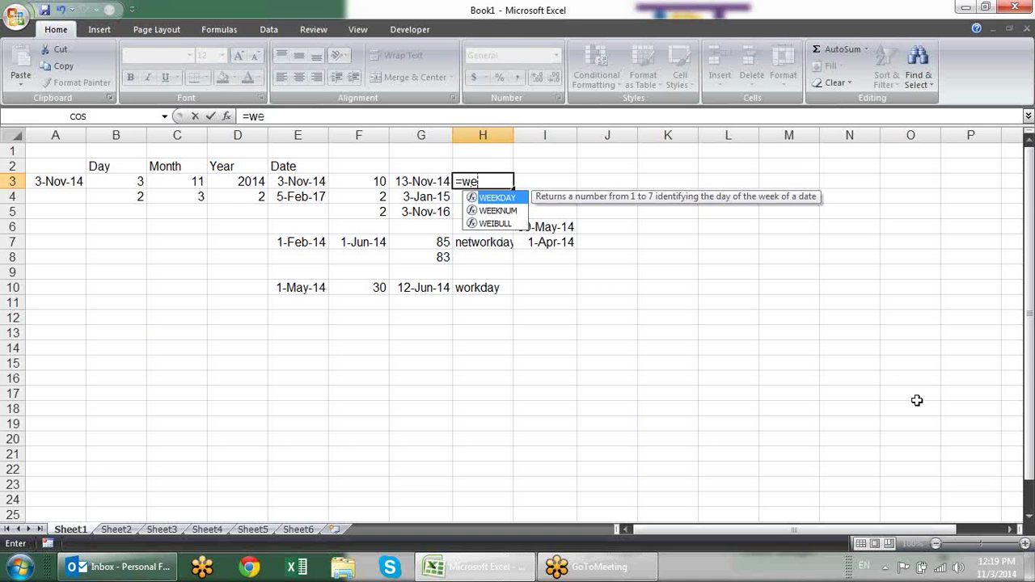
{"action": "key", "text": "Tab"}
{"action": "key", "text": "Left"}
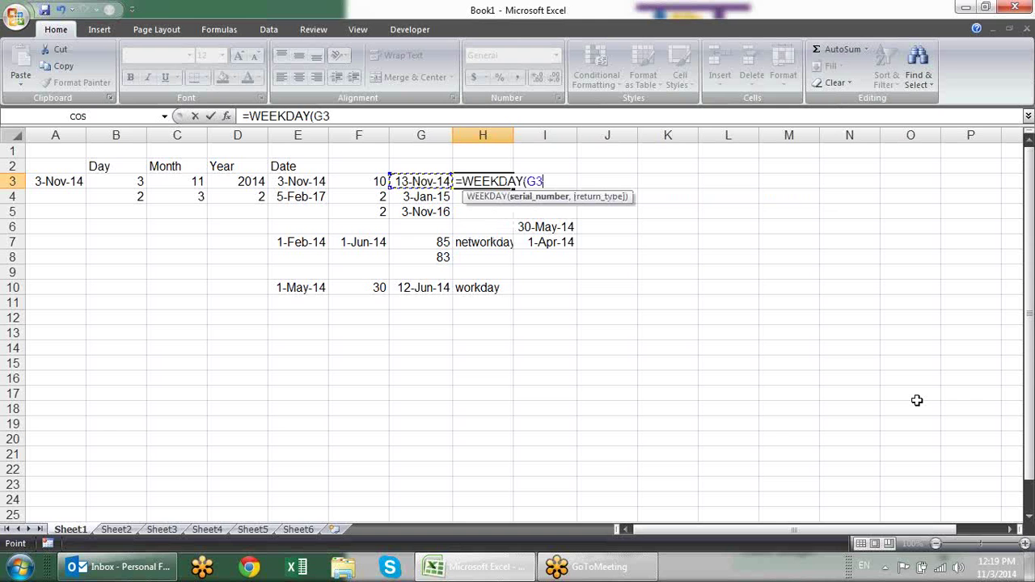
{"action": "key", "text": "Return"}
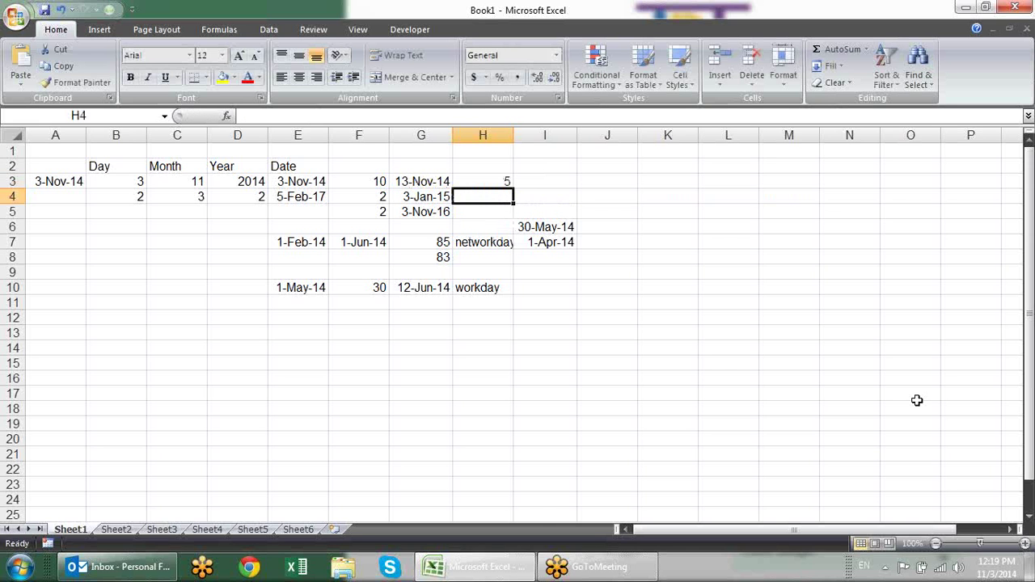
{"action": "key", "text": "Up"}
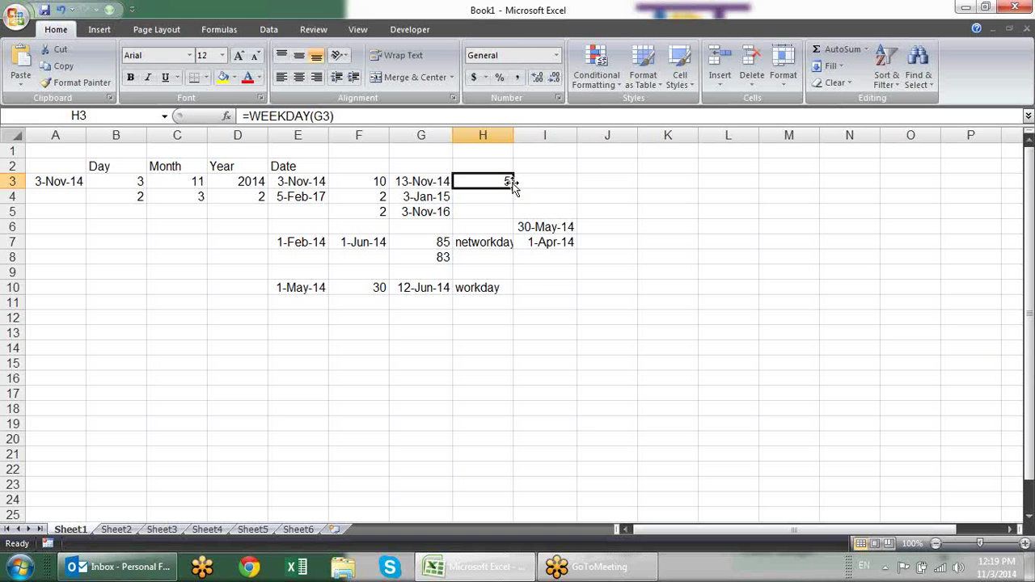
{"action": "left_click_drag", "start_coordinate": [514, 187], "coordinate": [513, 216]}
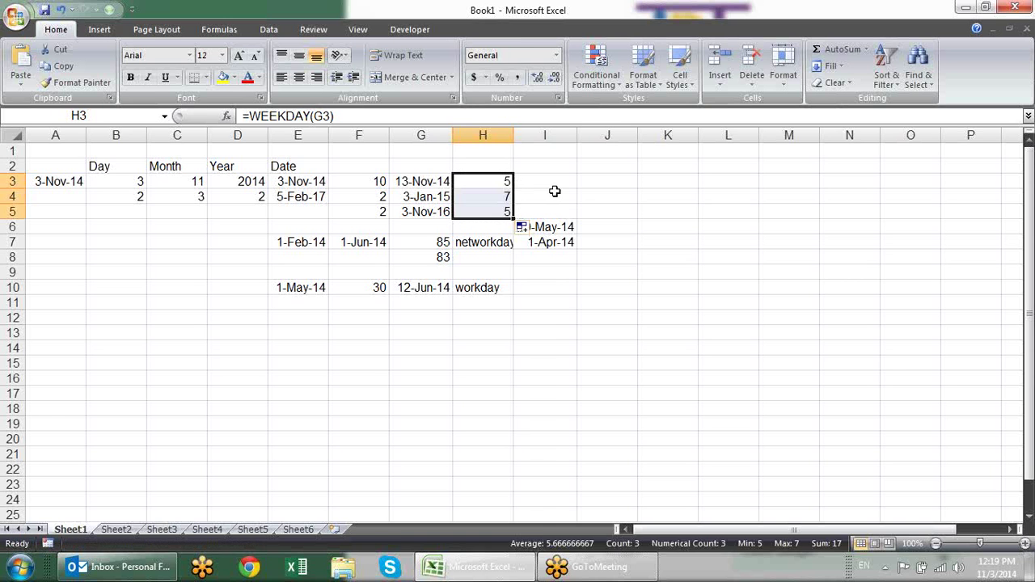
{"action": "left_click", "coordinate": [580, 202]}
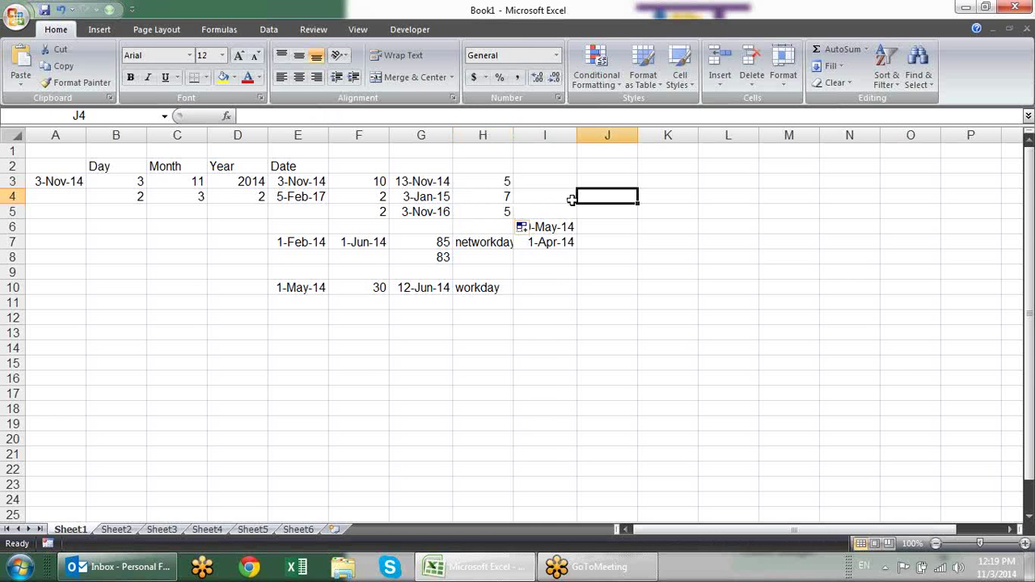
Reopen the WEEKDAY formula in H3 to review it
{"action": "left_click", "coordinate": [503, 176]}
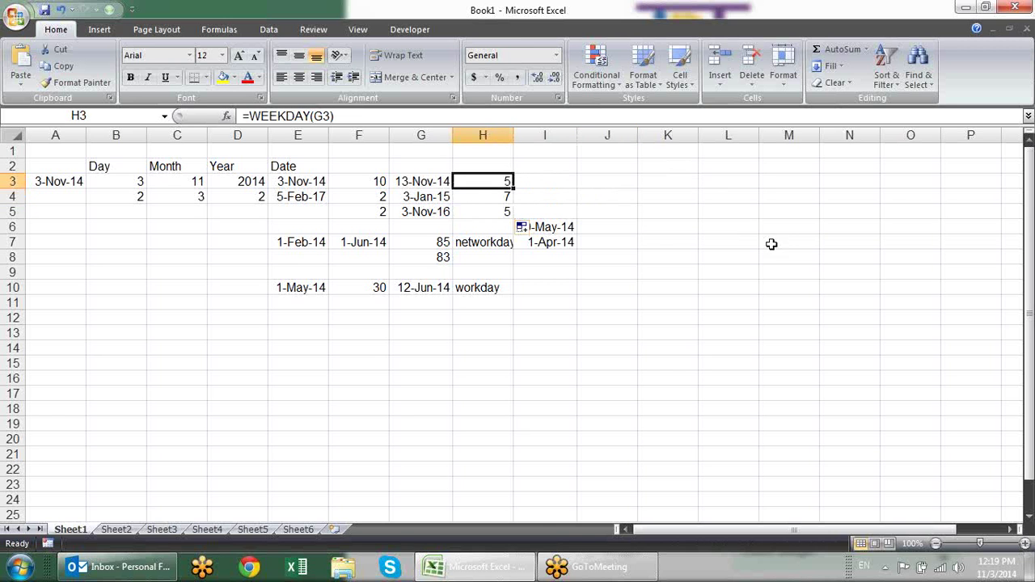
{"action": "double_click", "coordinate": [504, 181]}
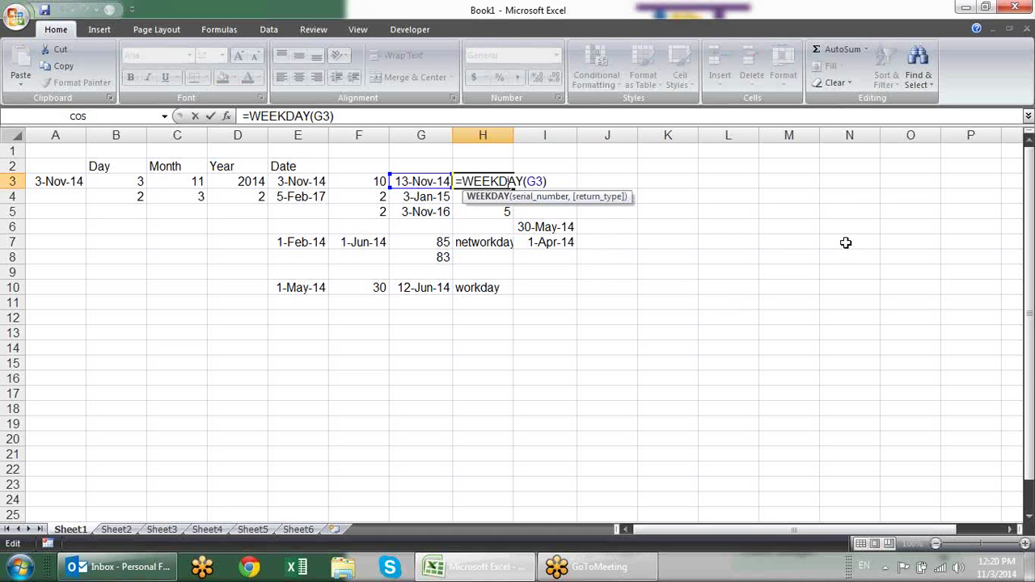
{"action": "key", "text": "Return"}
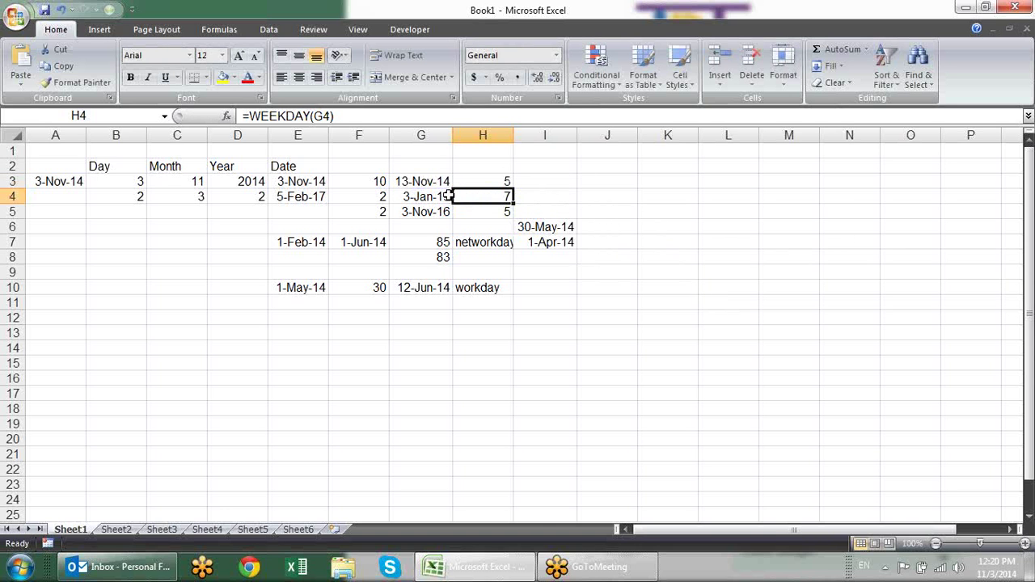
{"action": "double_click", "coordinate": [491, 181]}
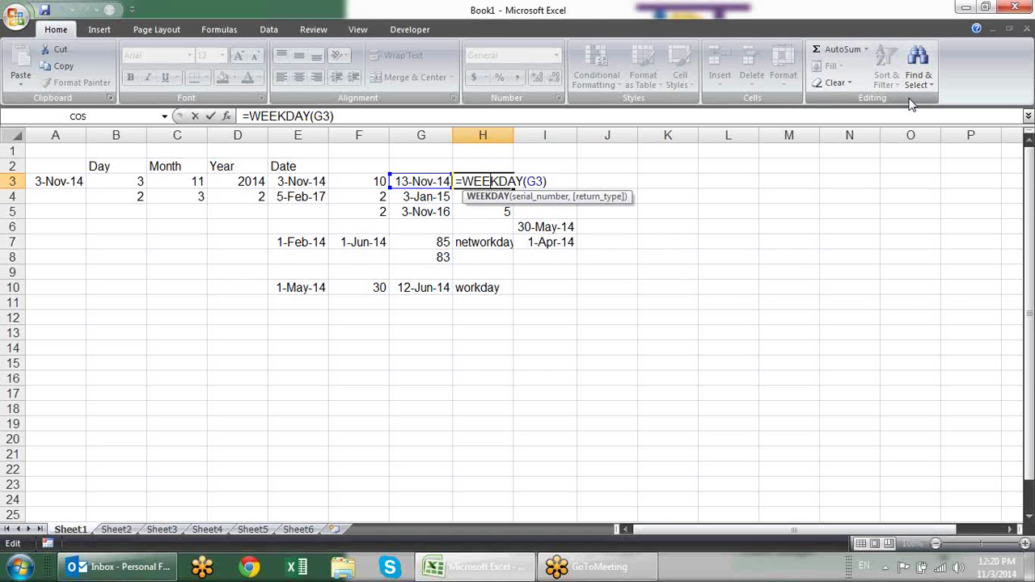
{"action": "left_click", "coordinate": [537, 181]}
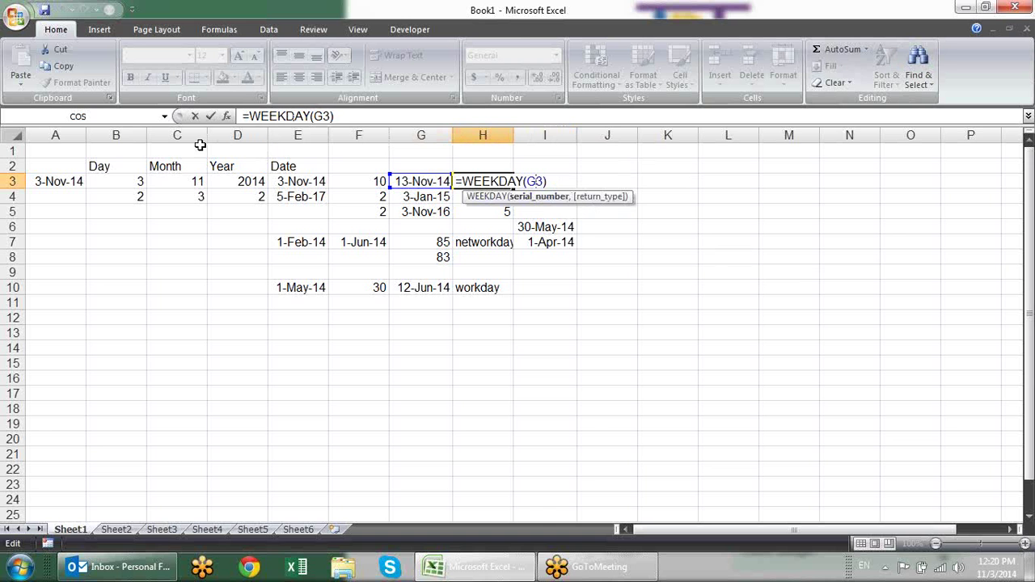
{"action": "left_click", "coordinate": [227, 117]}
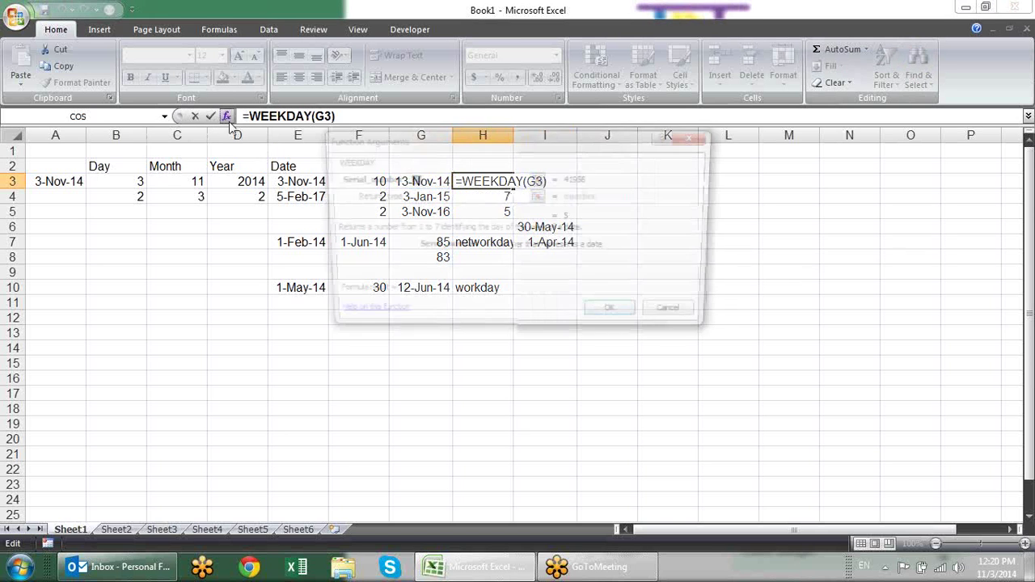
{"action": "left_click", "coordinate": [429, 199]}
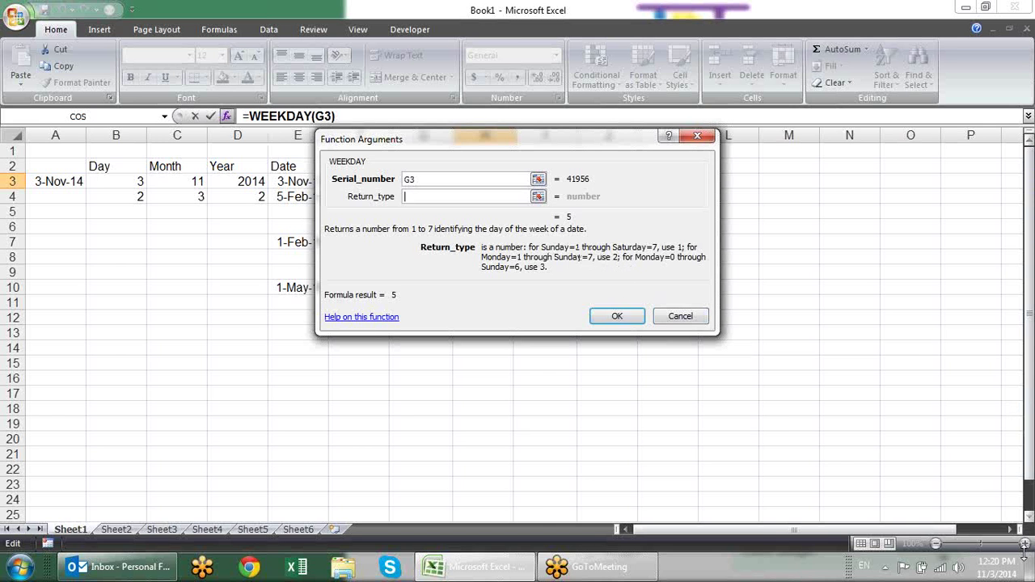
{"action": "left_click", "coordinate": [998, 567]}
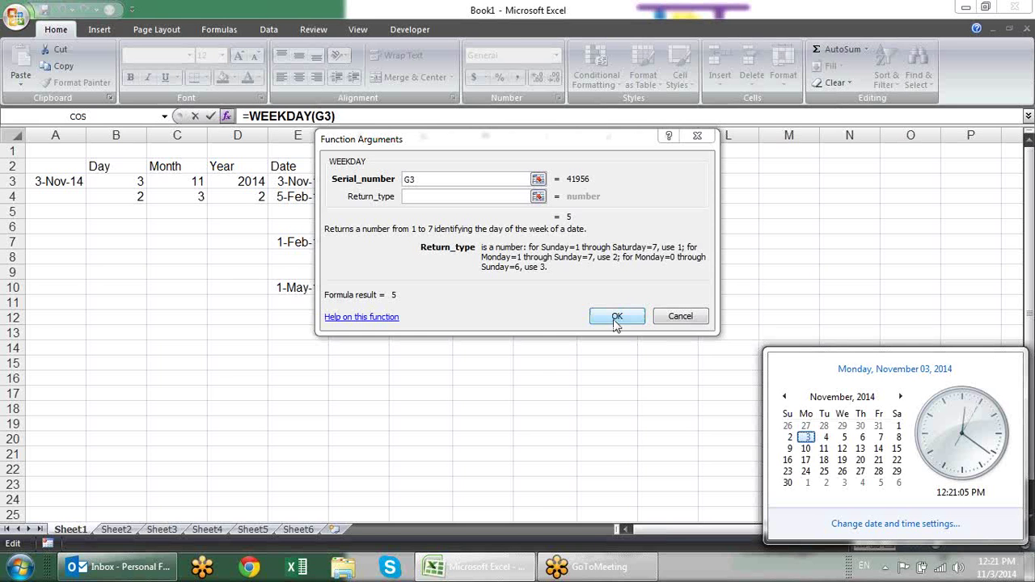
{"action": "left_click", "coordinate": [615, 317]}
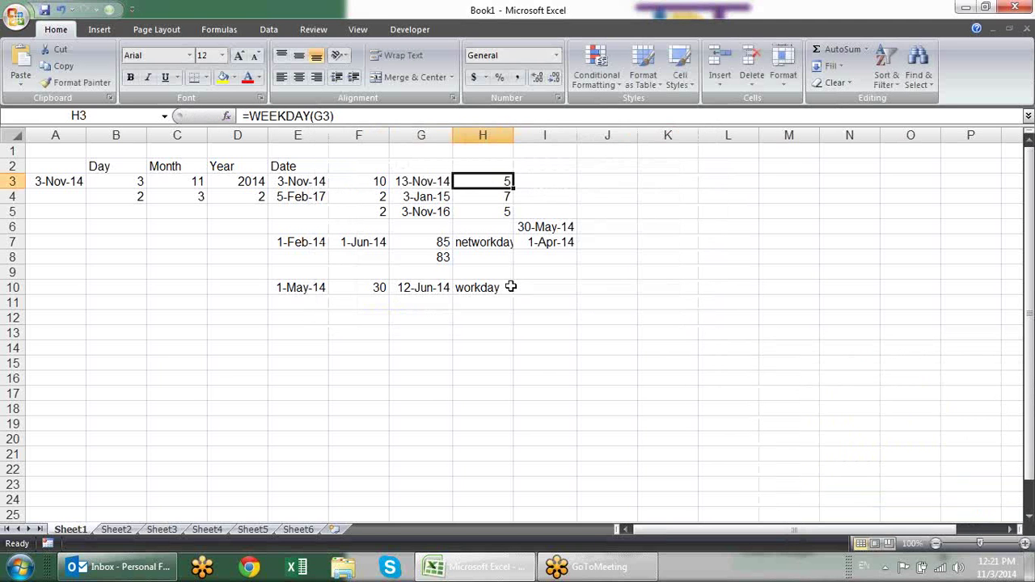
{"action": "key", "text": "F2"}
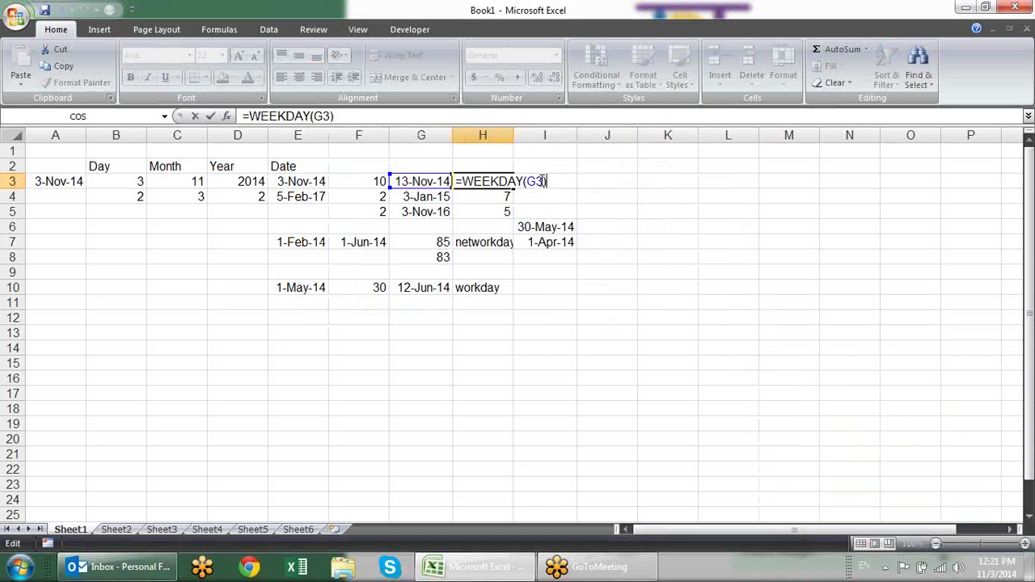
{"action": "type", "text": ", 1"}
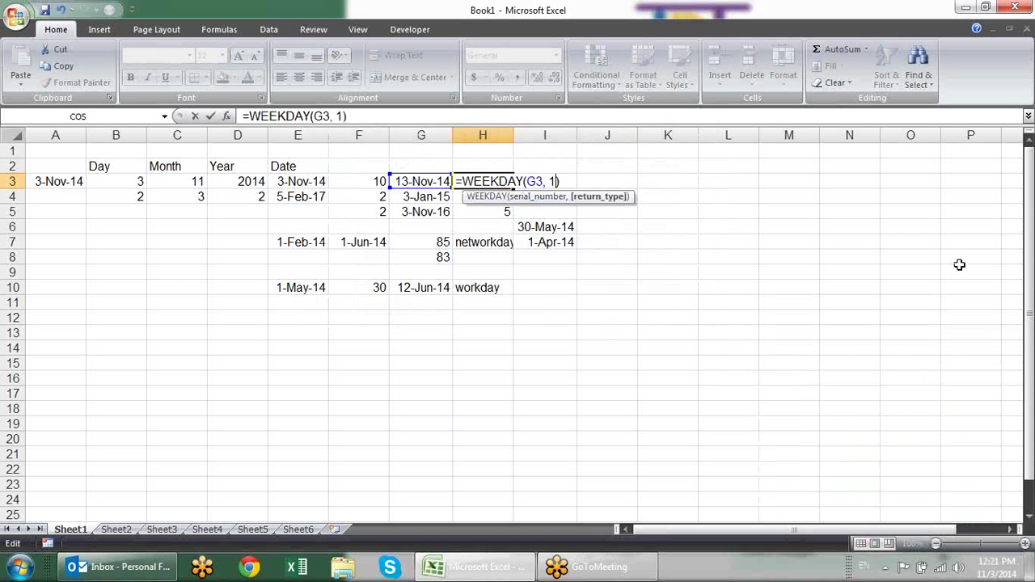
{"action": "key", "text": "Return"}
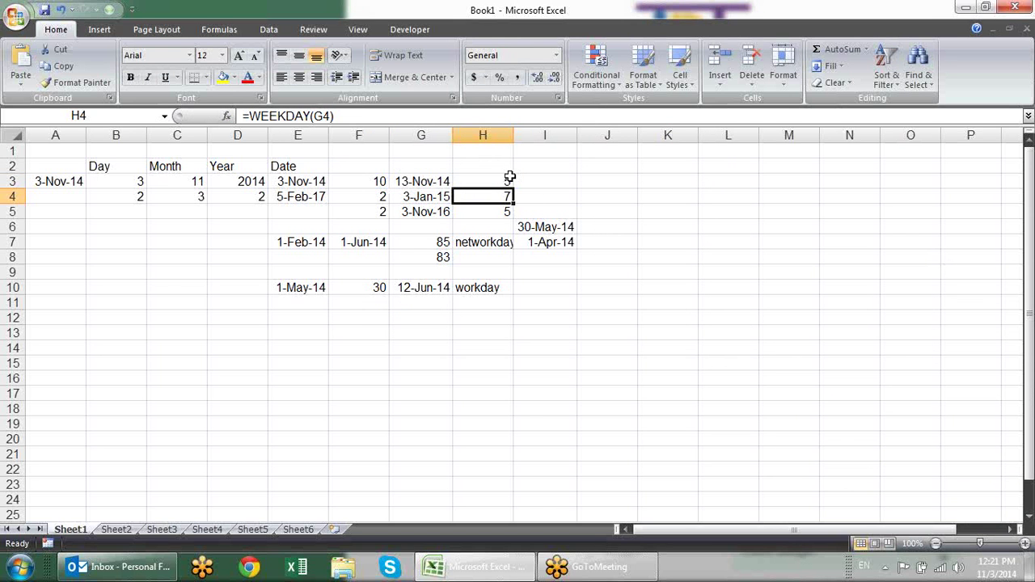
{"action": "left_click", "coordinate": [506, 178]}
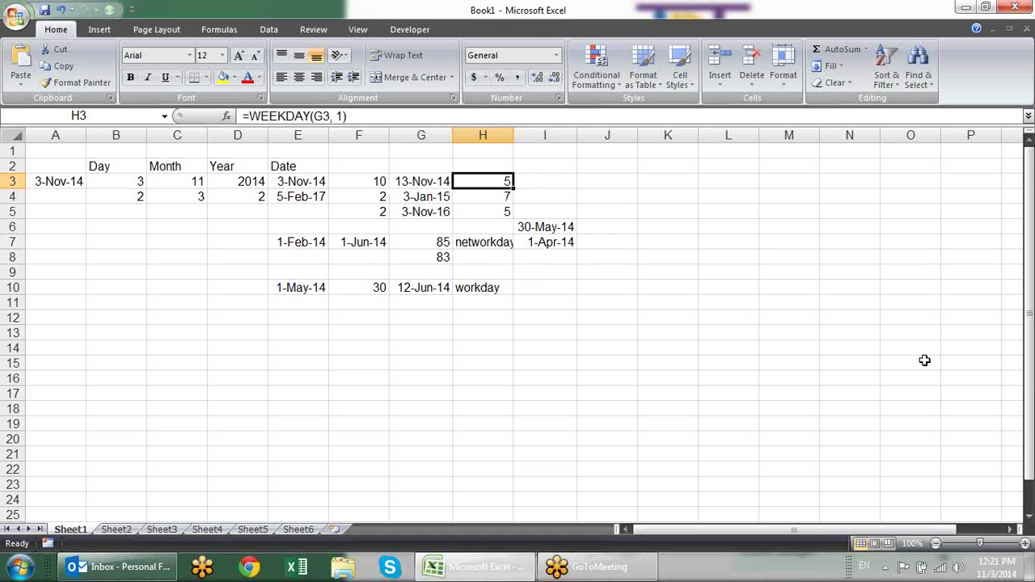
{"action": "key", "text": "F2"}
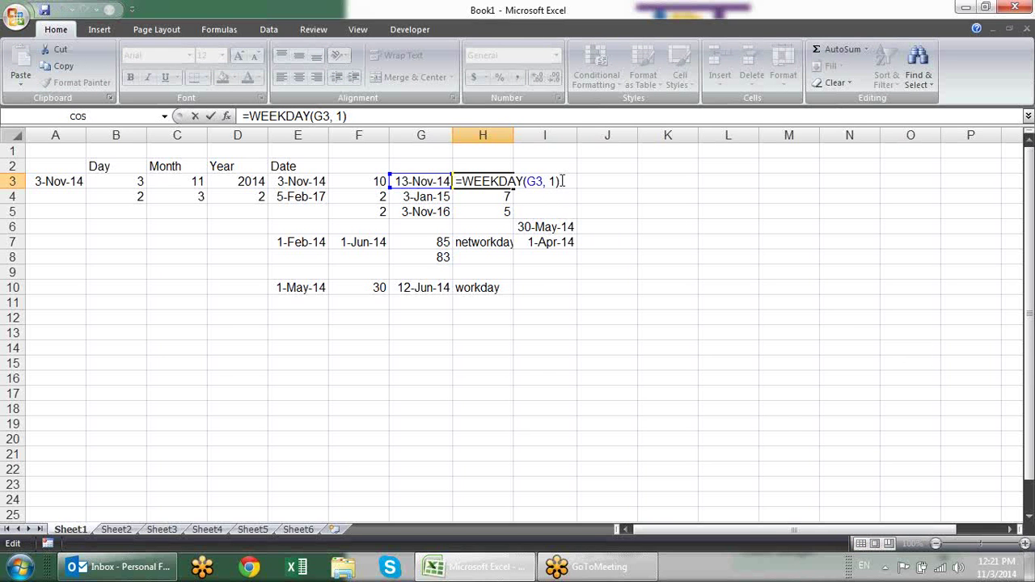
{"action": "key", "text": "Escape"}
{"action": "left_click", "coordinate": [996, 566]}
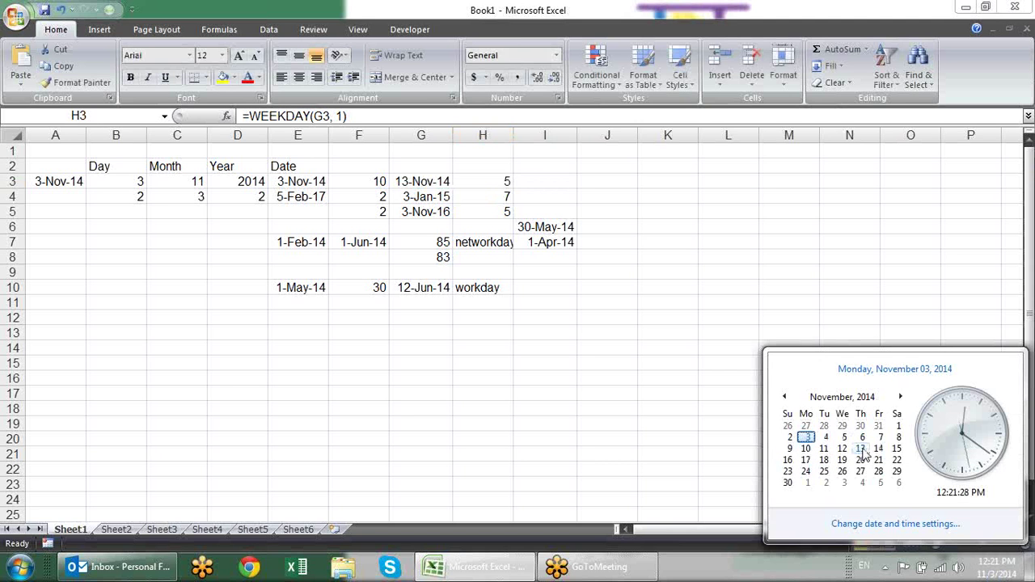
{"action": "left_click", "coordinate": [881, 346]}
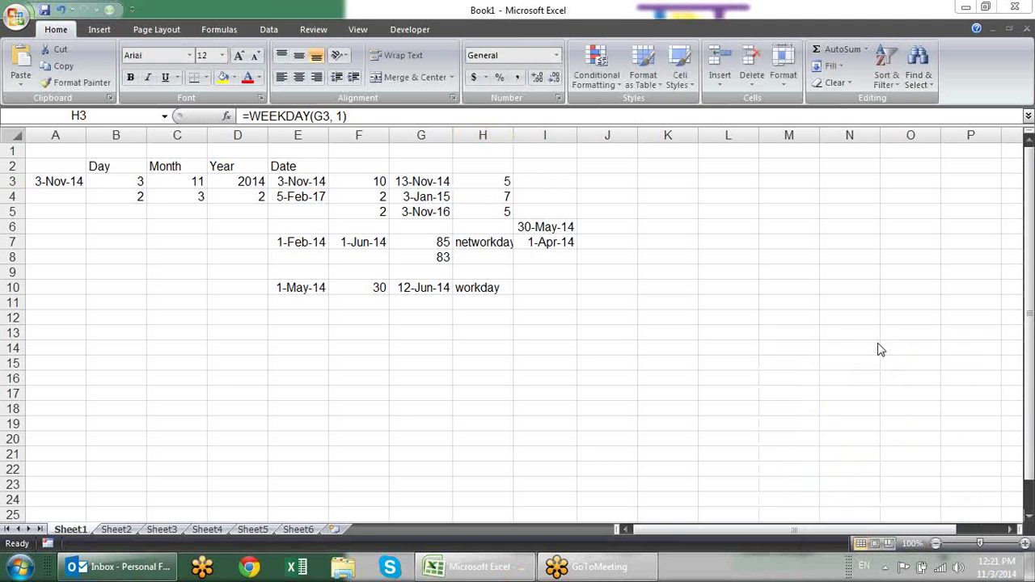
{"action": "left_click", "coordinate": [490, 181]}
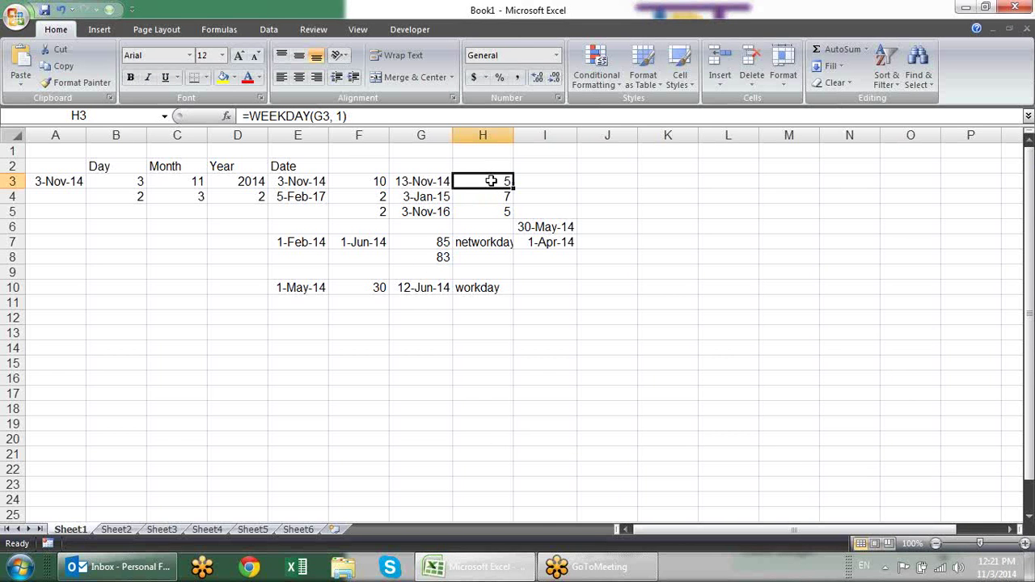
{"action": "double_click", "coordinate": [490, 181]}
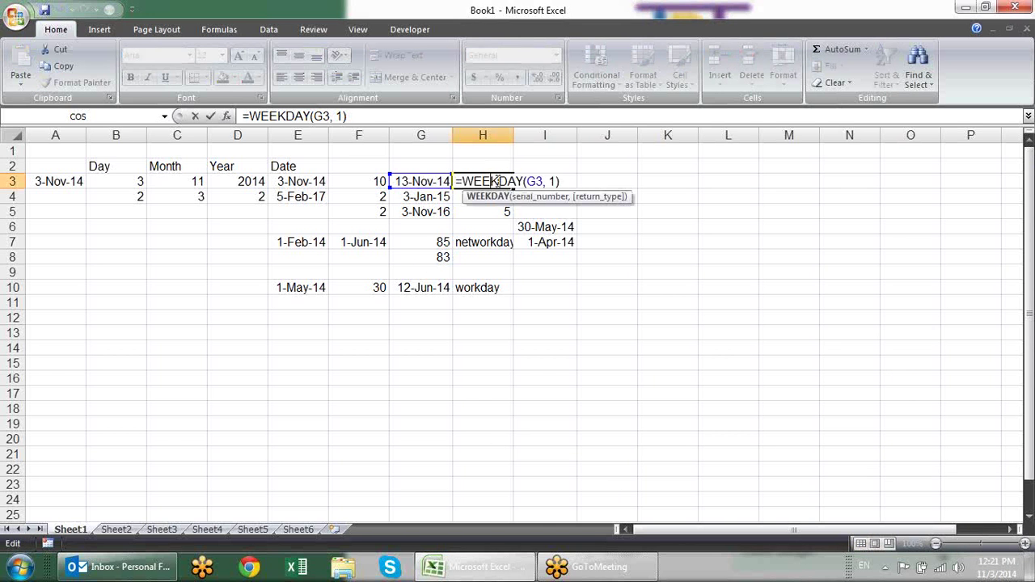
{"action": "left_click", "coordinate": [556, 181]}
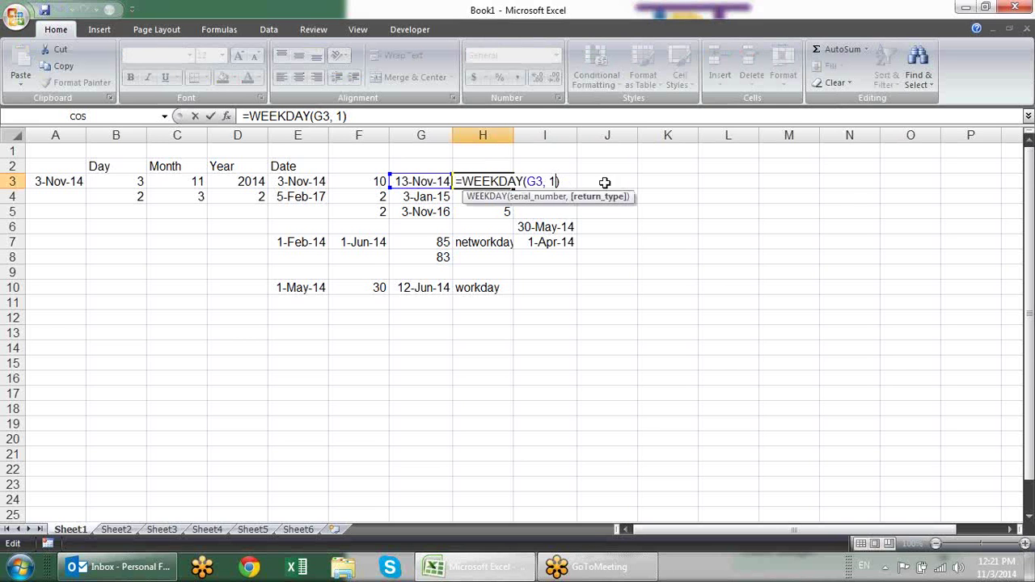
{"action": "key", "text": "BackSpace"}
{"action": "key", "text": "BackSpace"}
{"action": "key", "text": "BackSpace"}
{"action": "key", "text": "Return"}
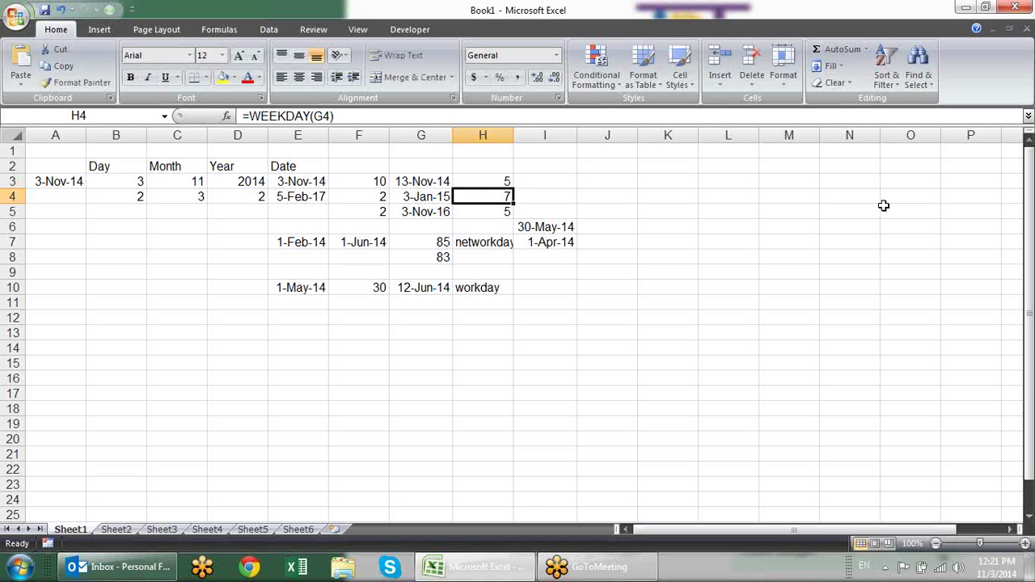
{"action": "left_click", "coordinate": [552, 181]}
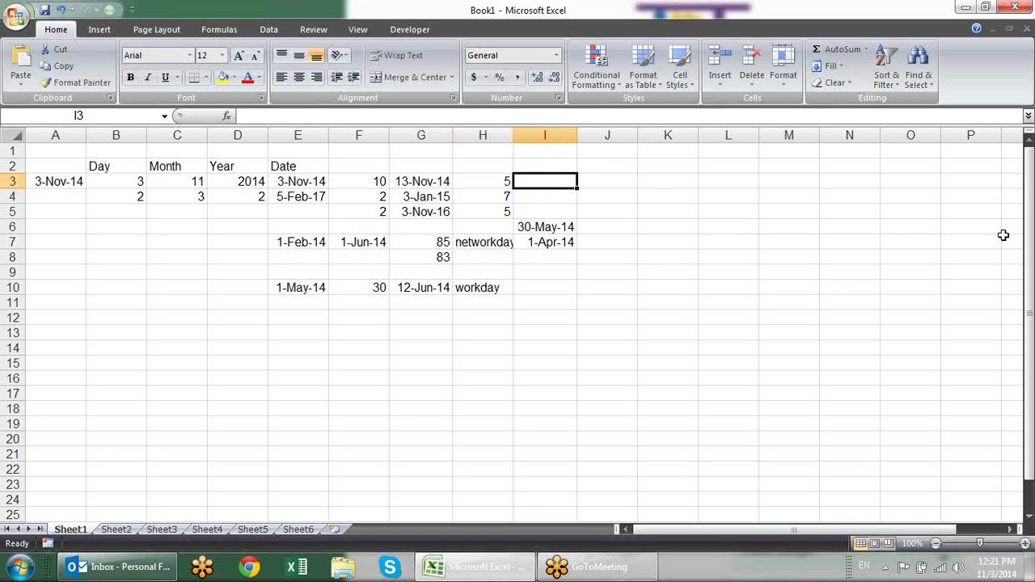
Enter a TEXT formula on the G3 date in I3 and copy it down to I5
{"action": "type", "text": "=tex"}
{"action": "key", "text": "Tab"}
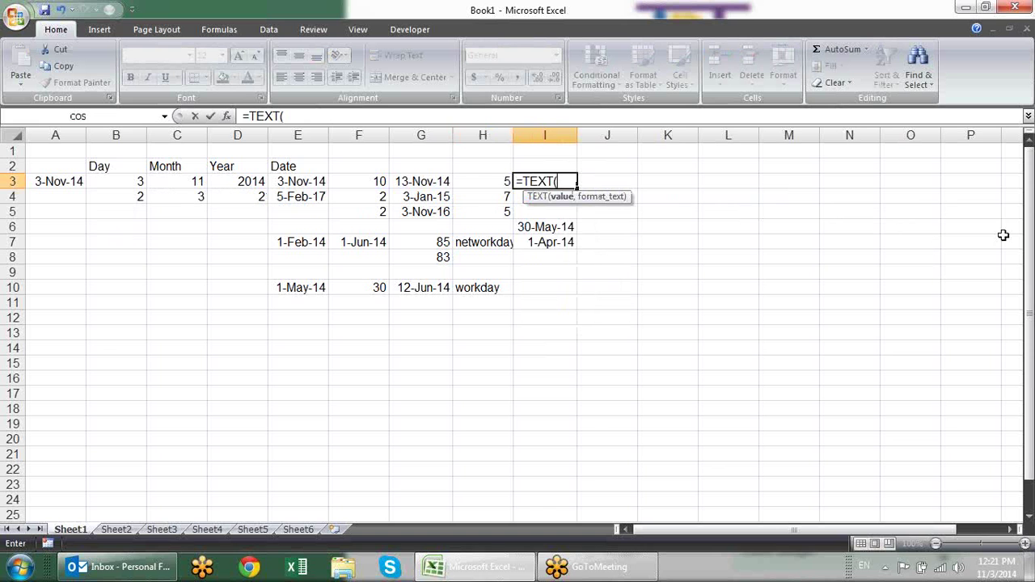
{"action": "left_click", "coordinate": [441, 186]}
{"action": "type", "text": ",\"mmm"}
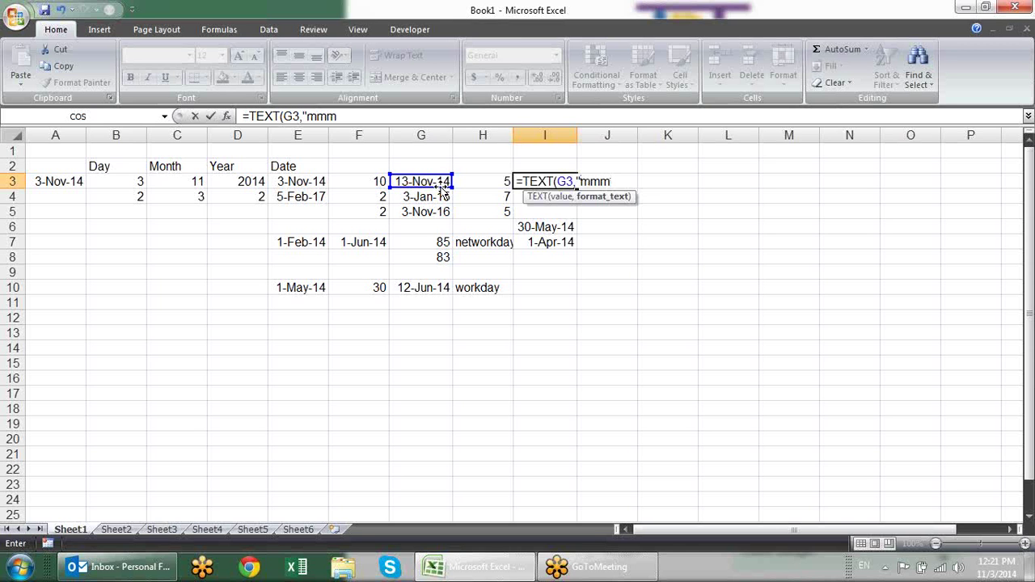
{"action": "key", "text": "BackSpace"}
{"action": "key", "text": "BackSpace"}
{"action": "key", "text": "BackSpace"}
{"action": "type", "text": "\")"}
{"action": "key", "text": "Return"}
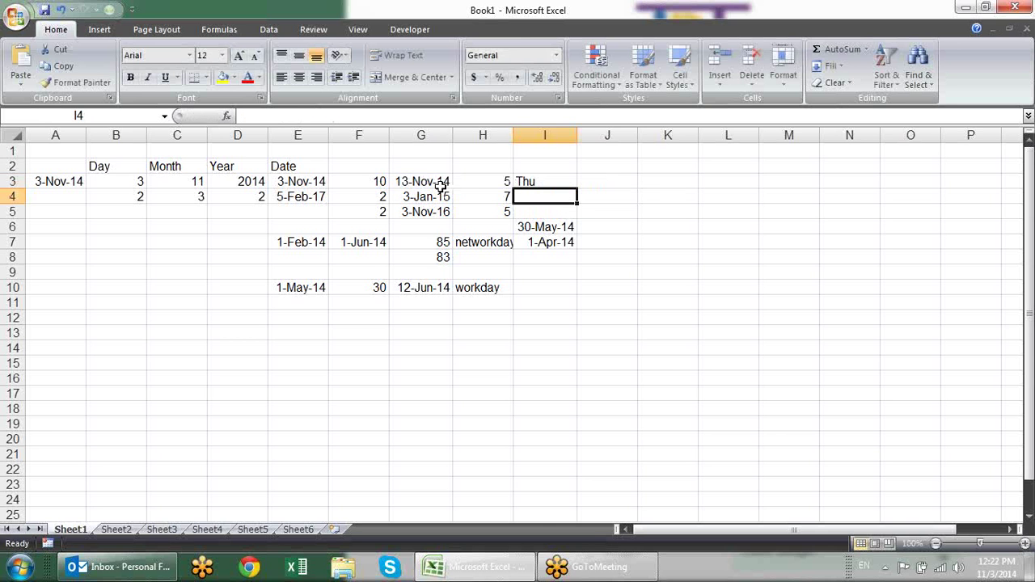
{"action": "key", "text": "Up"}
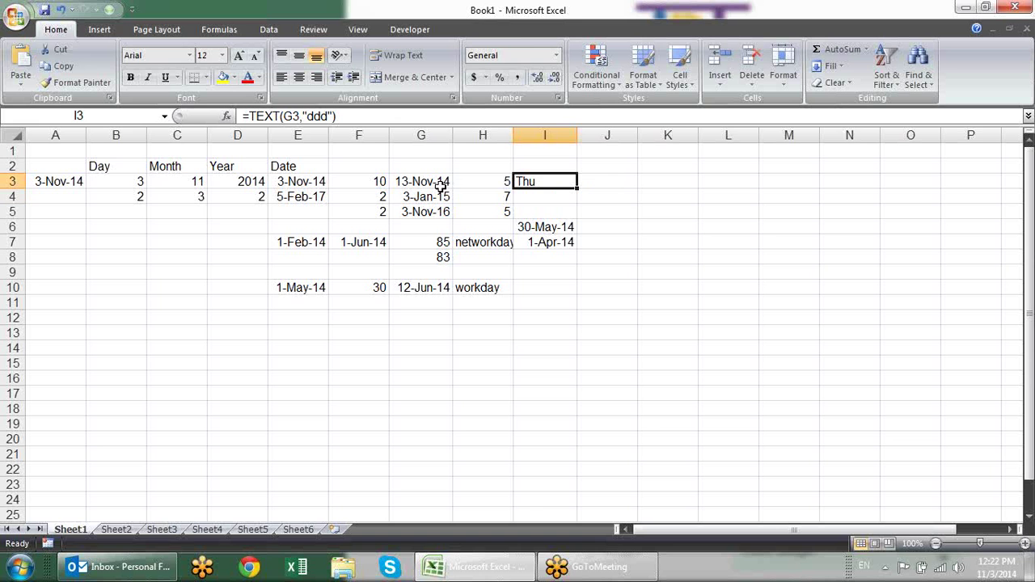
{"action": "left_click_drag", "start_coordinate": [577, 187], "coordinate": [572, 215]}
Change the format code to "dddd" for full day names and refill only I3:I5
{"action": "left_click", "coordinate": [559, 186]}
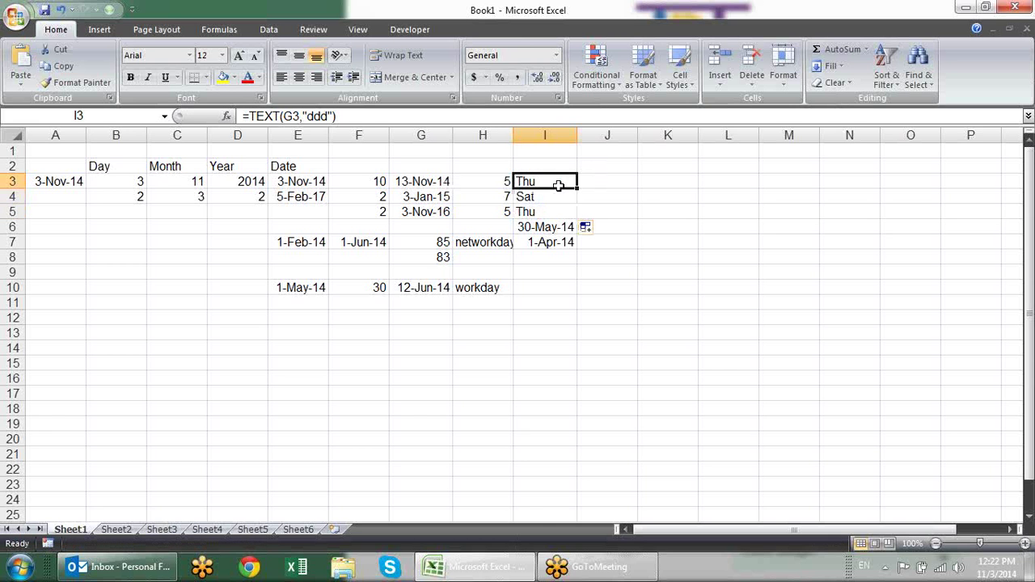
{"action": "key", "text": "F2"}
{"action": "type", "text": "d"}
{"action": "key", "text": "Return"}
{"action": "left_click", "coordinate": [527, 179]}
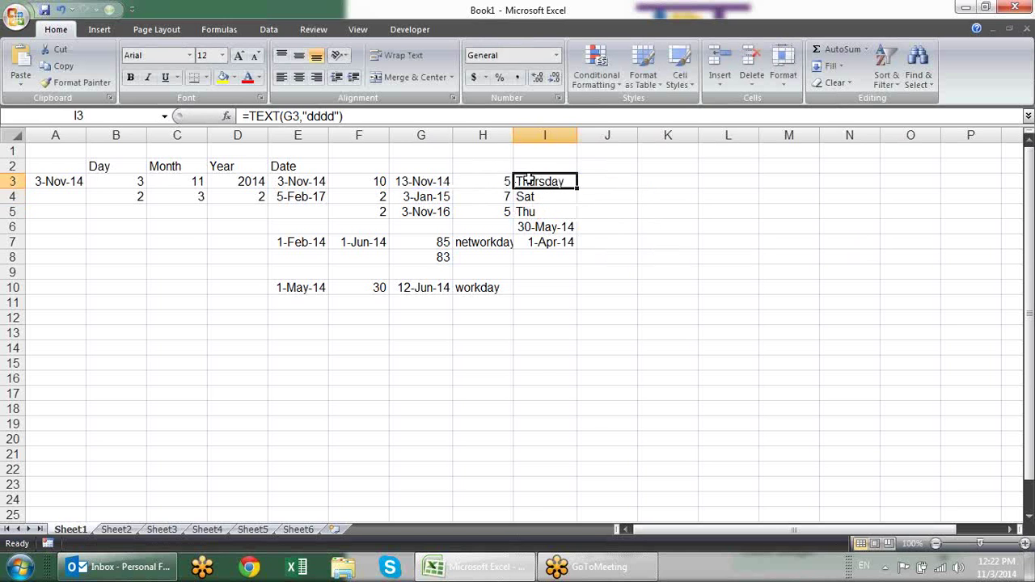
{"action": "double_click", "coordinate": [577, 188]}
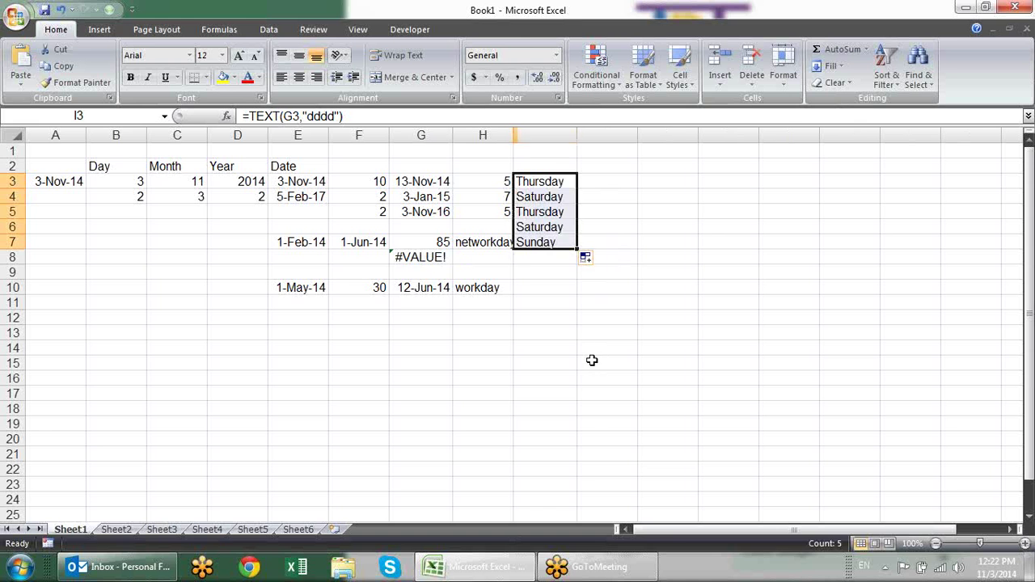
{"action": "key", "text": "ctrl+z"}
{"action": "left_click", "coordinate": [550, 211]}
{"action": "left_click", "coordinate": [562, 178]}
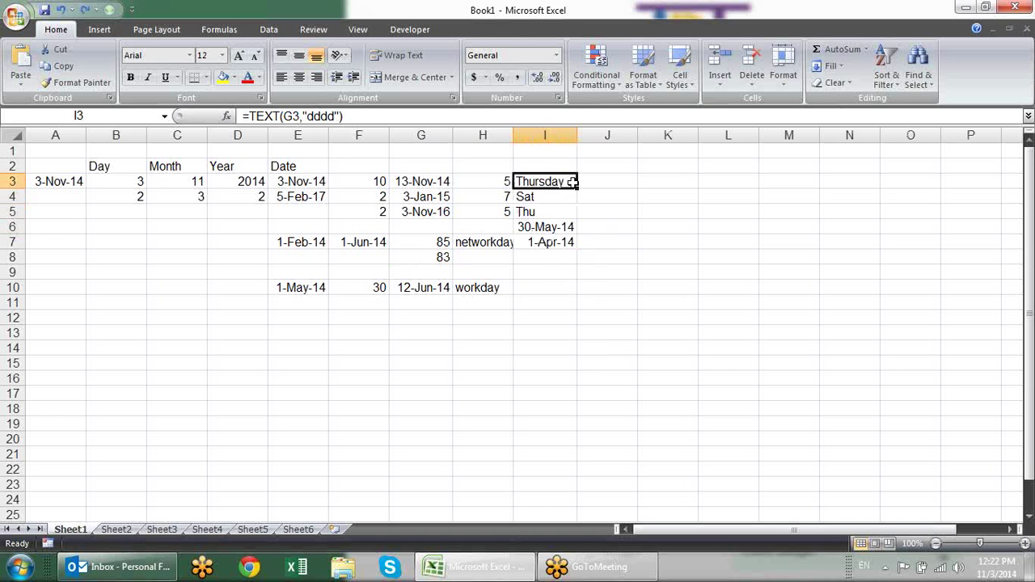
{"action": "left_click_drag", "start_coordinate": [579, 191], "coordinate": [581, 218]}
{"action": "left_click", "coordinate": [627, 172]}
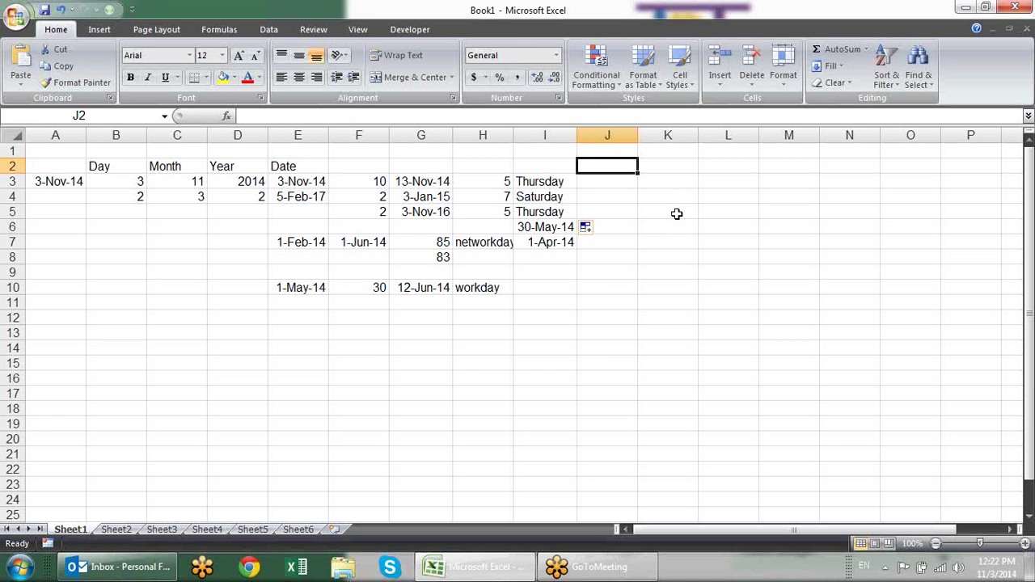
Enter Sunday in K6
{"action": "left_click", "coordinate": [506, 188]}
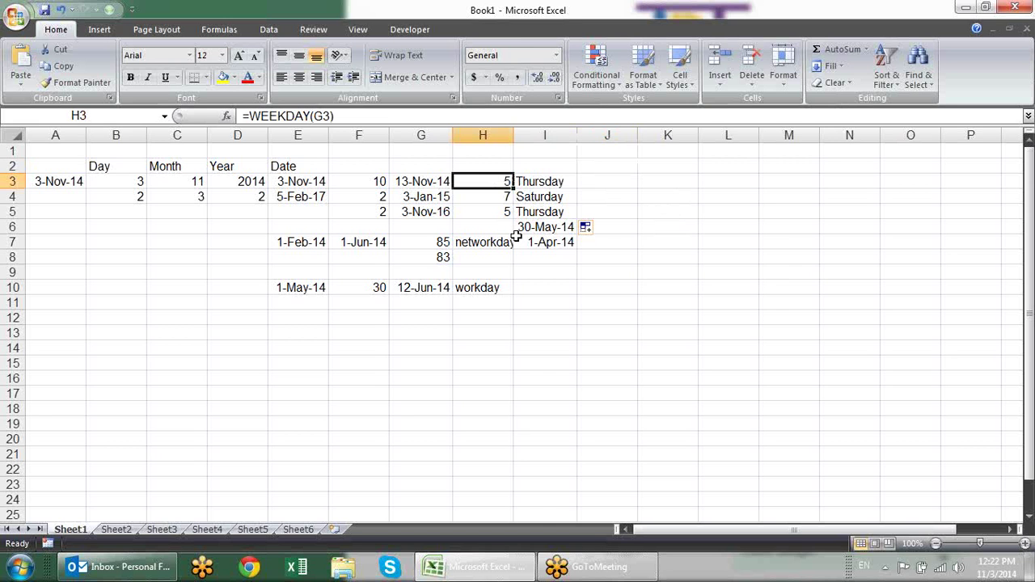
{"action": "left_click", "coordinate": [662, 196]}
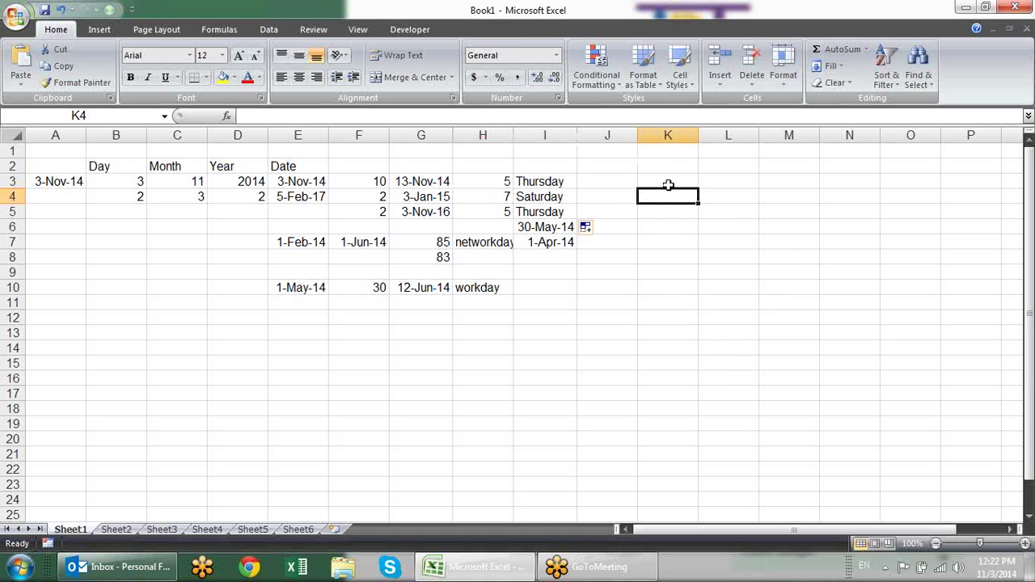
{"action": "left_click", "coordinate": [649, 225]}
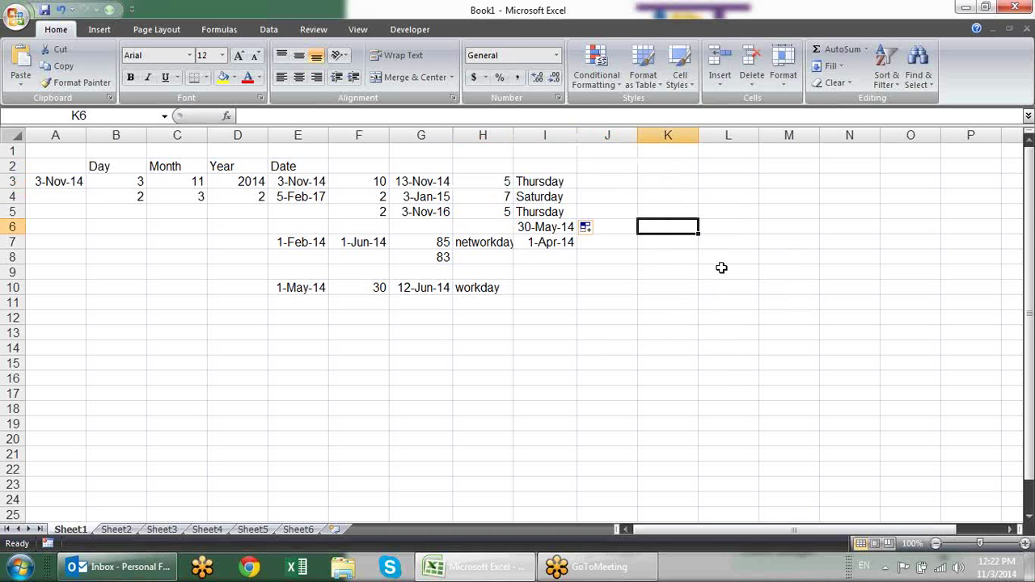
{"action": "type", "text": "Sunday"}
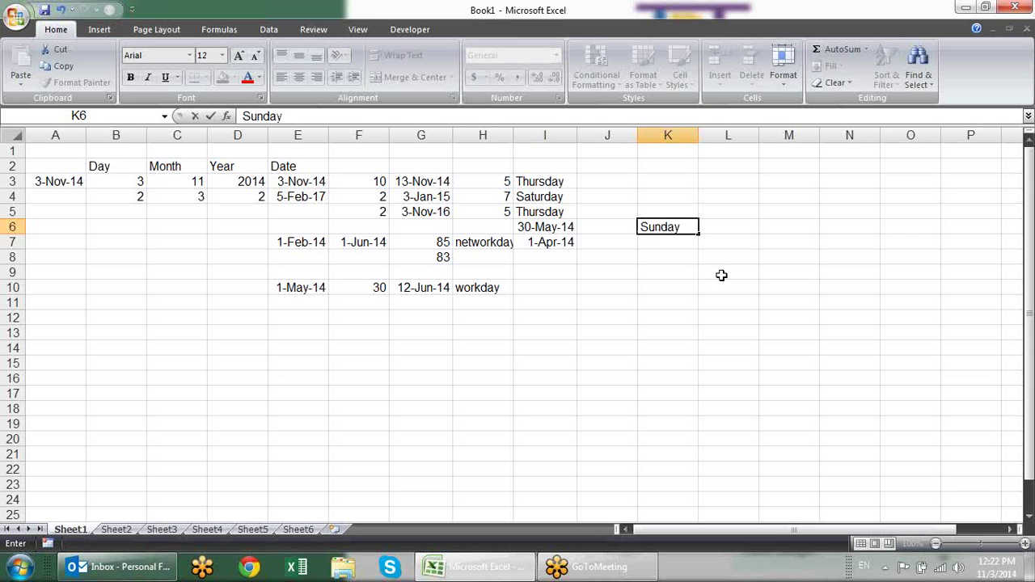
{"action": "key", "text": "Return"}
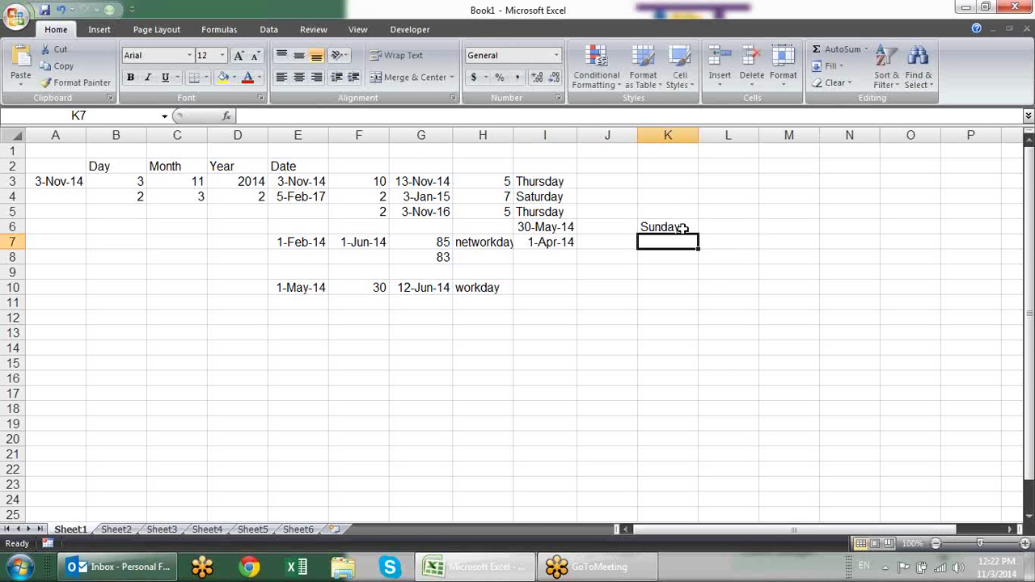
Fill K6:K12 with Sunday through Saturday and widen column K
{"action": "left_click", "coordinate": [683, 228]}
{"action": "left_click_drag", "start_coordinate": [698, 234], "coordinate": [704, 354]}
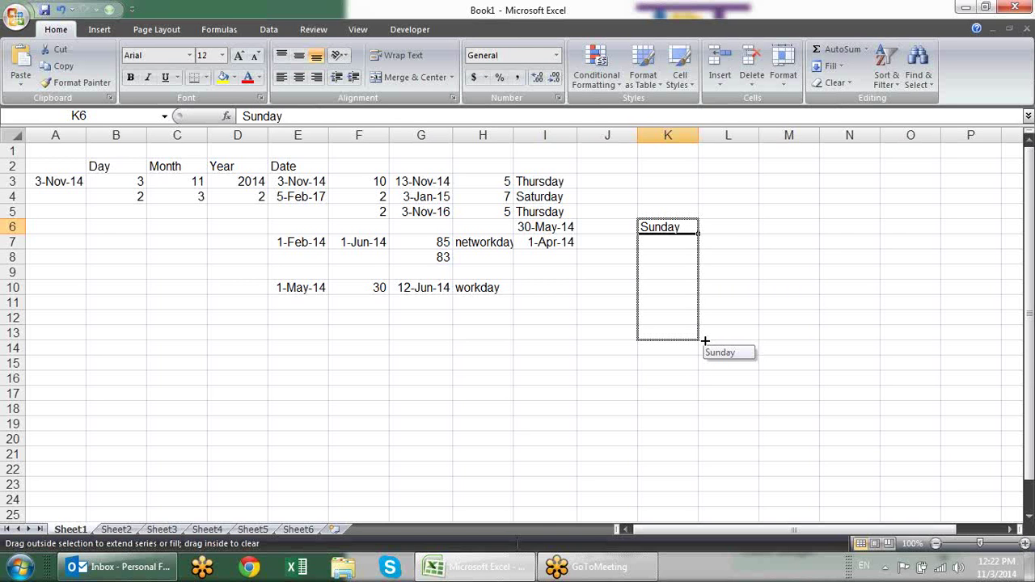
{"action": "left_click_drag", "start_coordinate": [704, 340], "coordinate": [705, 325]}
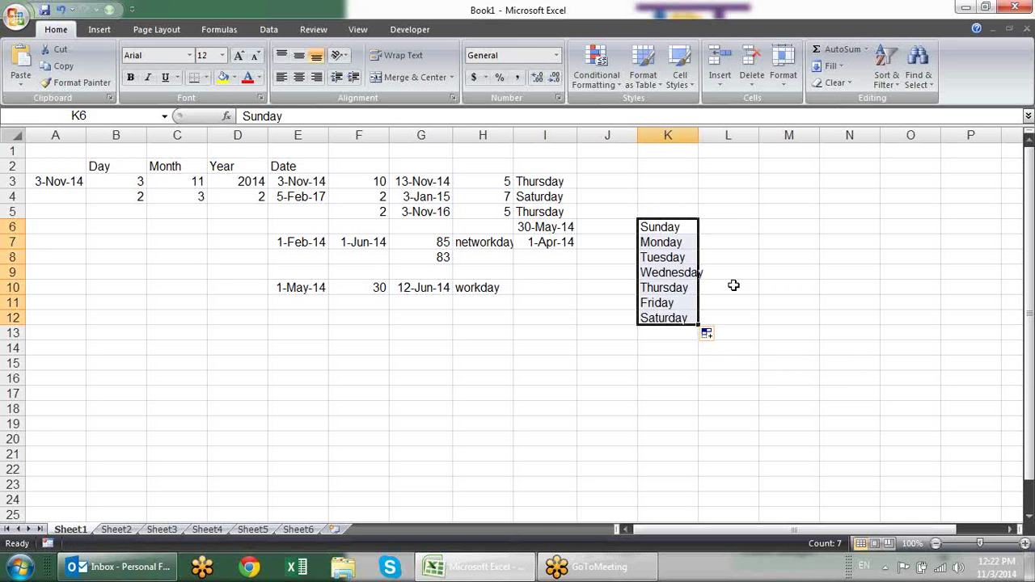
{"action": "left_click", "coordinate": [659, 182]}
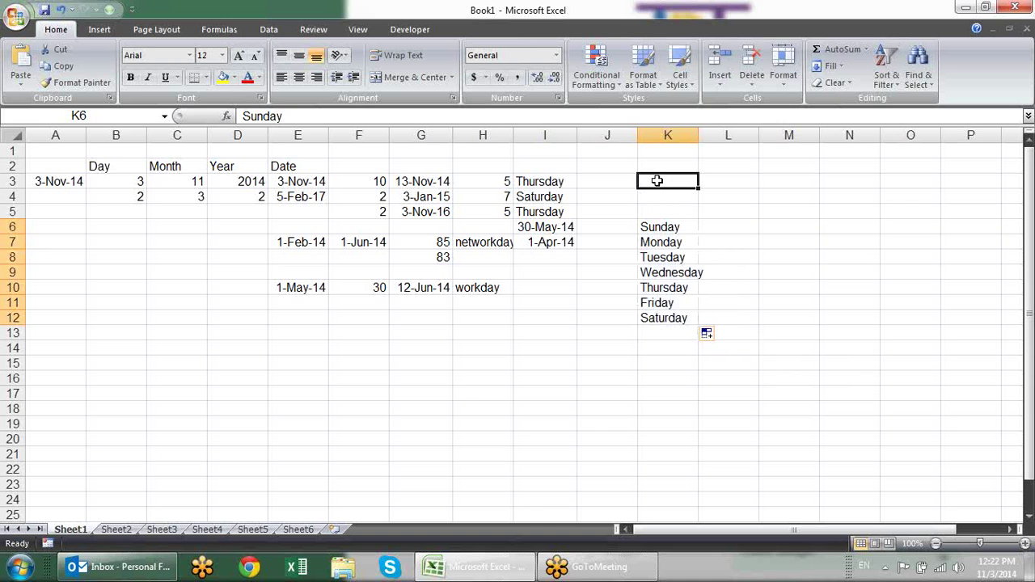
{"action": "left_click_drag", "start_coordinate": [674, 228], "coordinate": [683, 321]}
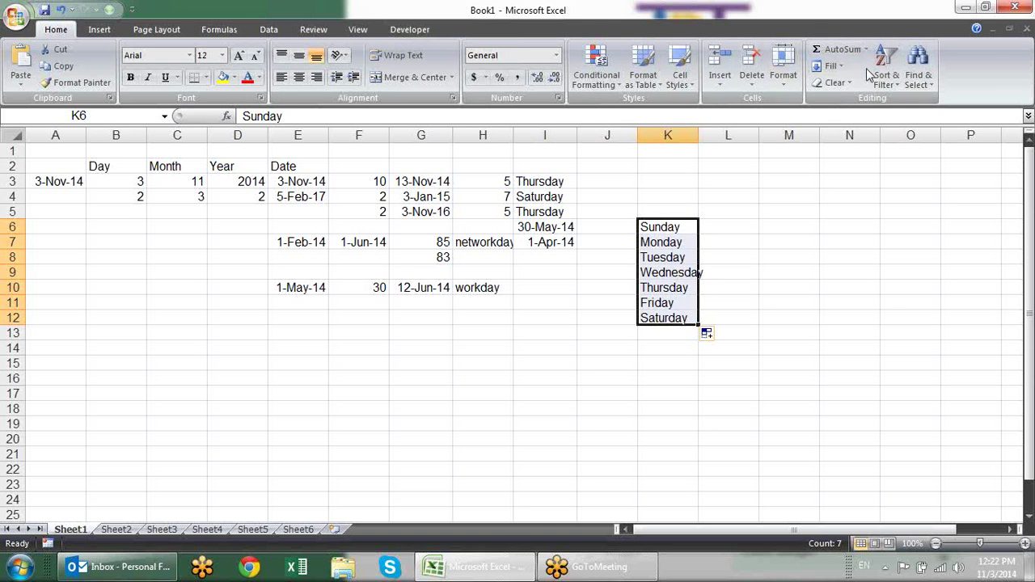
{"action": "left_click_drag", "start_coordinate": [699, 135], "coordinate": [993, 161]}
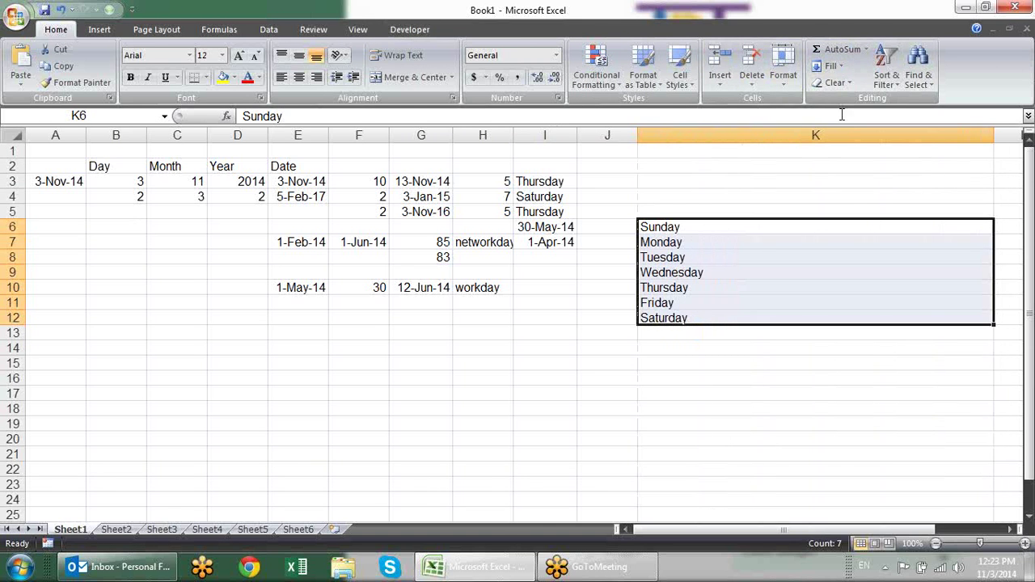
Join K6:K12 into one line in K6 with Fill > Justify, replacing spaces with "," separators
{"action": "left_click", "coordinate": [839, 66]}
{"action": "left_click", "coordinate": [848, 184]}
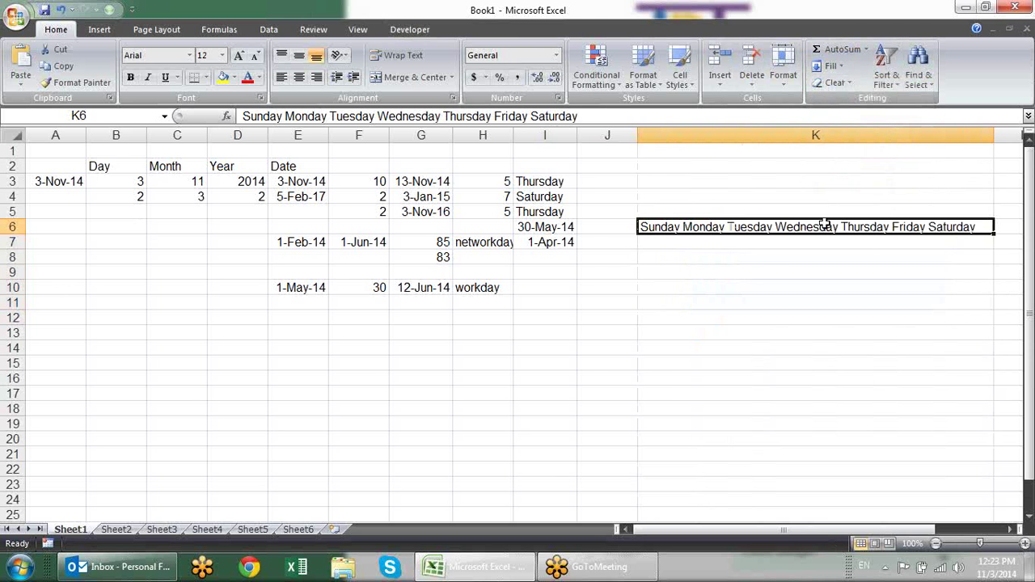
{"action": "key", "text": "ctrl+f"}
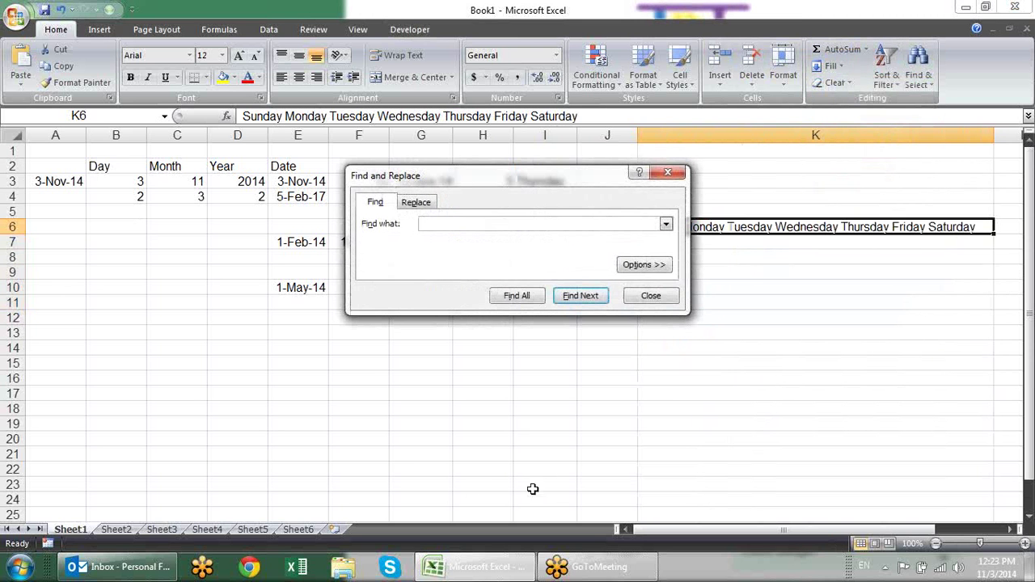
{"action": "left_click", "coordinate": [416, 202]}
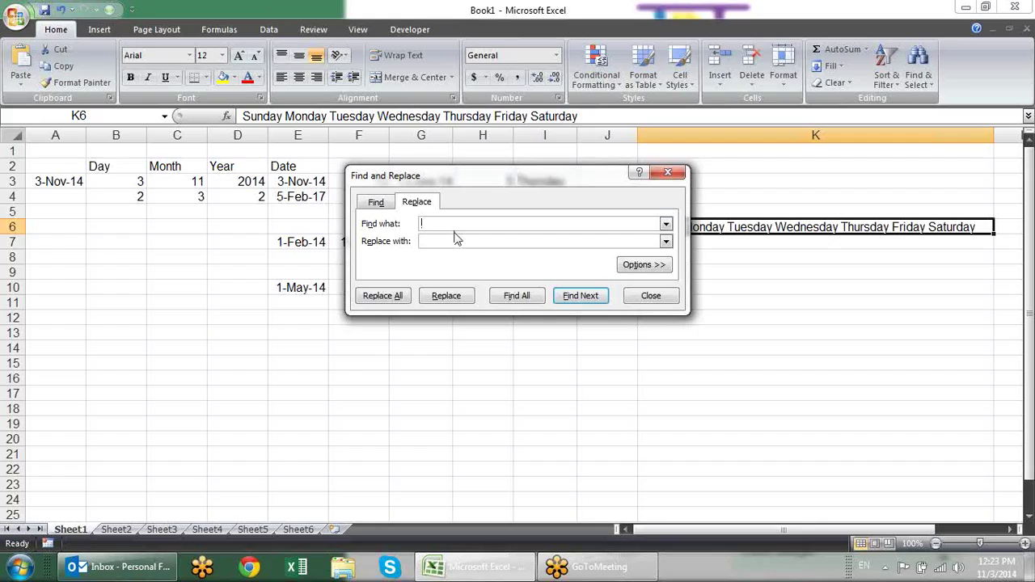
{"action": "key", "text": "Tab"}
{"action": "type", "text": ","}
{"action": "type", "text": ", "}
{"action": "type", "text": "1"}
{"action": "left_click", "coordinate": [459, 297]}
{"action": "left_click", "coordinate": [594, 296]}
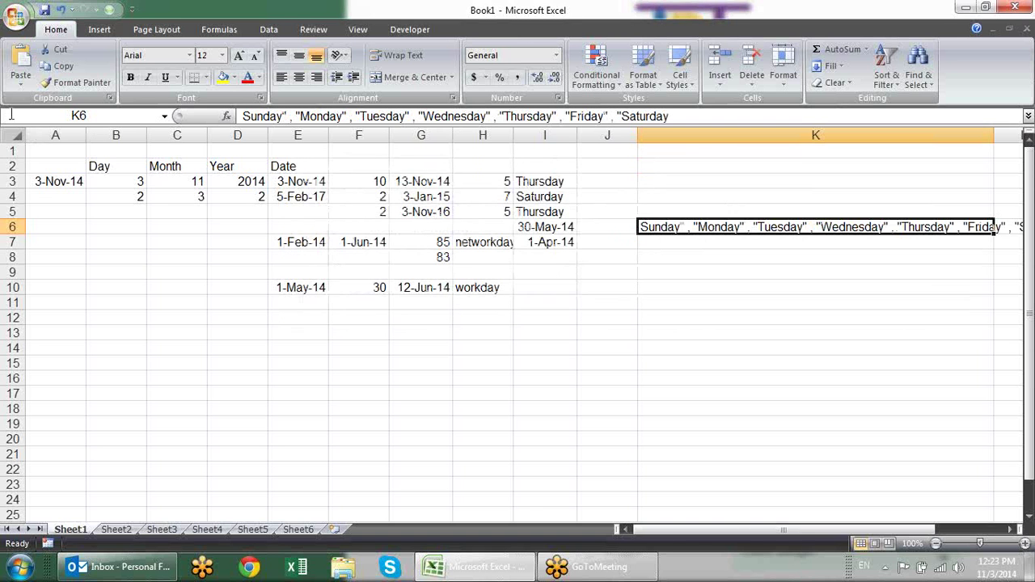
Add opening and closing quotes to the K6 text and select it all
{"action": "left_click", "coordinate": [240, 115]}
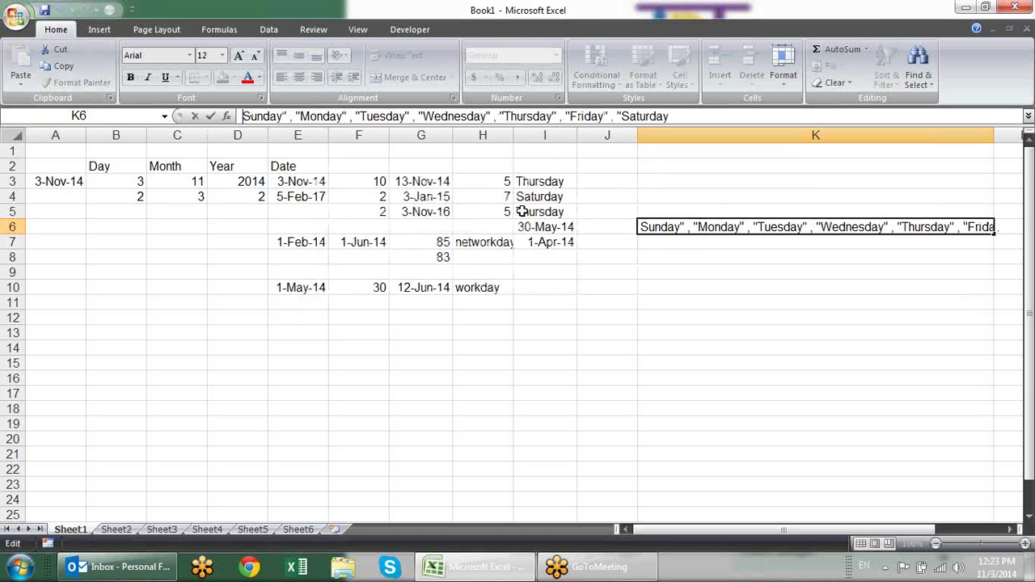
{"action": "type", "text": "\""}
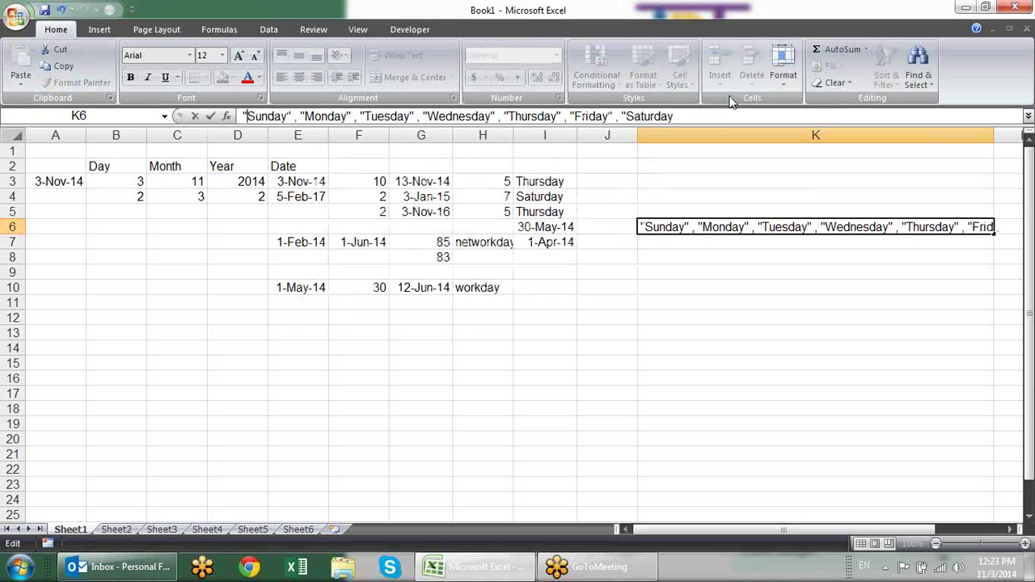
{"action": "left_click", "coordinate": [712, 114]}
{"action": "type", "text": "\""}
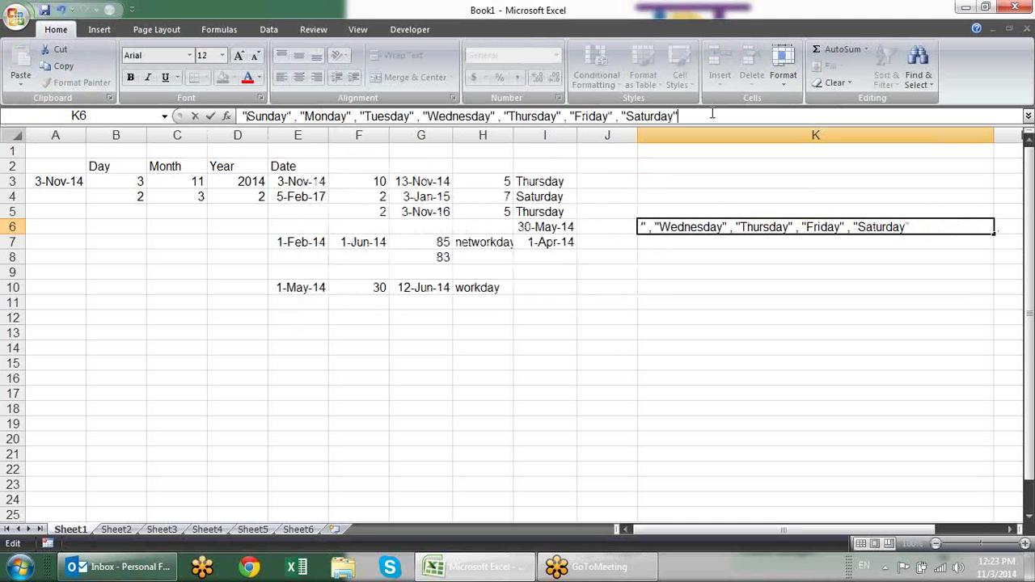
{"action": "left_click_drag", "start_coordinate": [712, 114], "coordinate": [242, 116]}
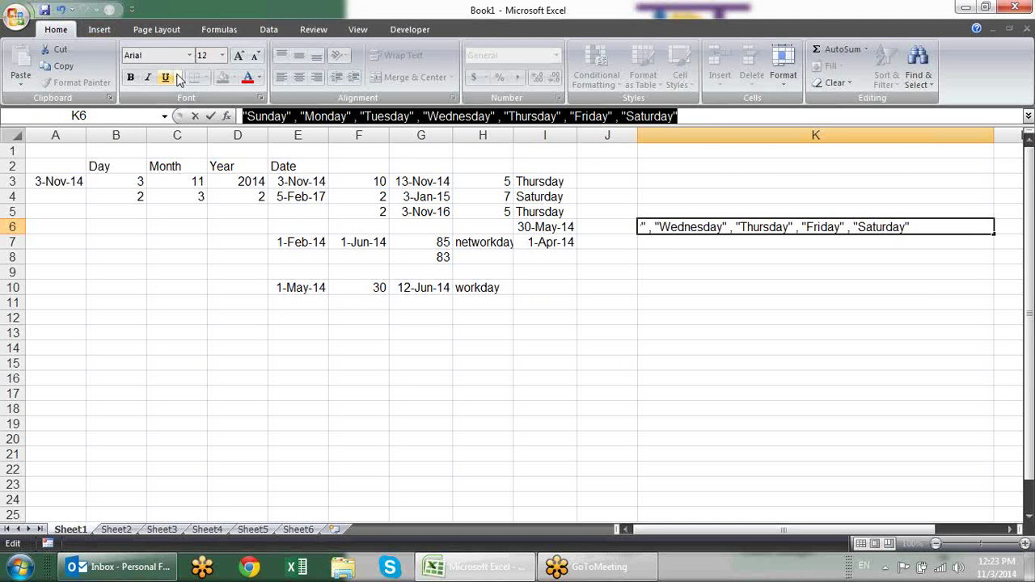
Enter =CHOOSE(H3,"Sunday",…,"Saturday") in J3 with the pasted day list and fill it to J5
{"action": "left_click", "coordinate": [618, 180]}
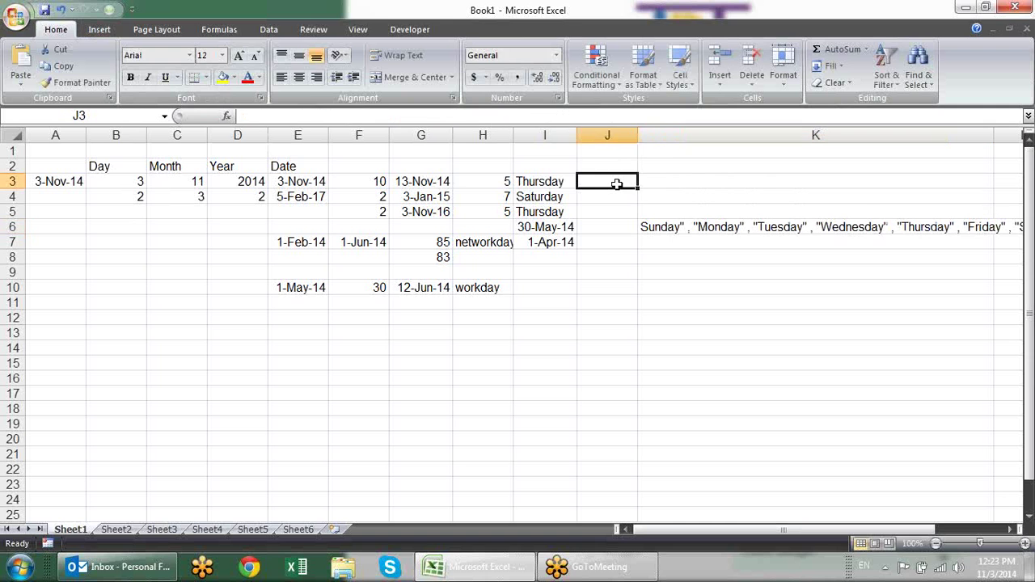
{"action": "type", "text": "="}
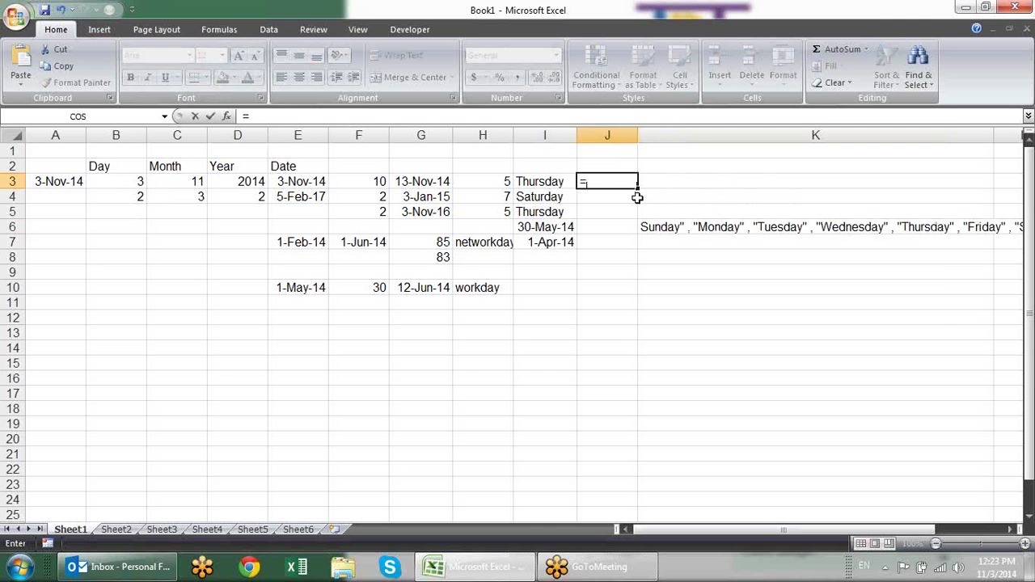
{"action": "type", "text": "ch"}
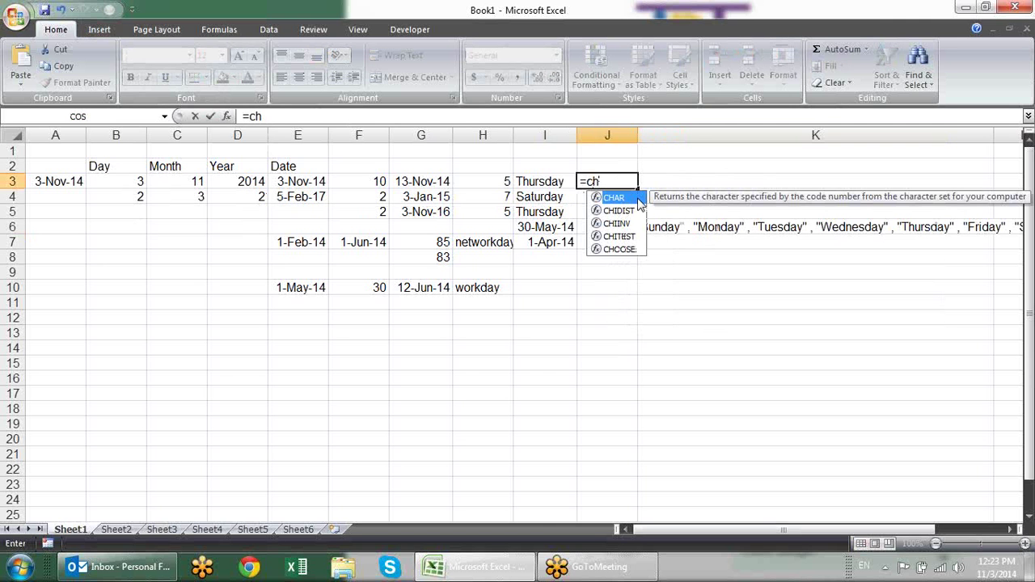
{"action": "type", "text": "o"}
{"action": "key", "text": "Tab"}
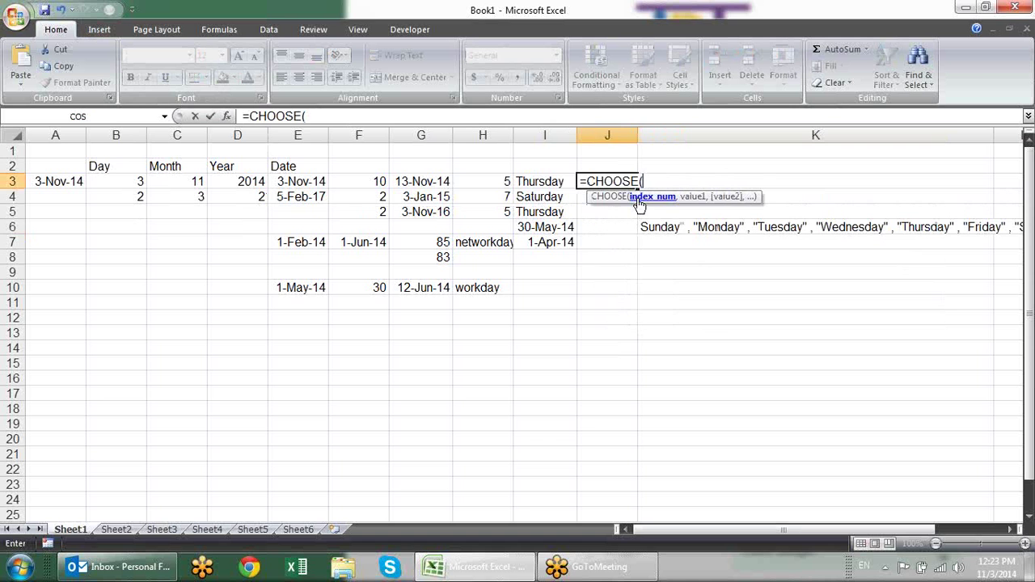
{"action": "left_click", "coordinate": [501, 178]}
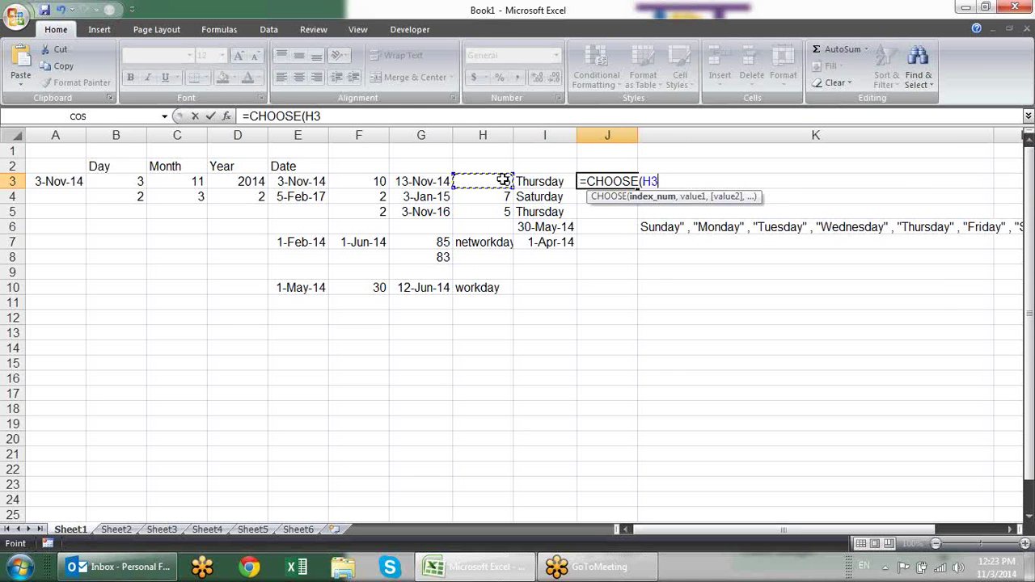
{"action": "type", "text": ","}
{"action": "key", "text": "ctrl+v"}
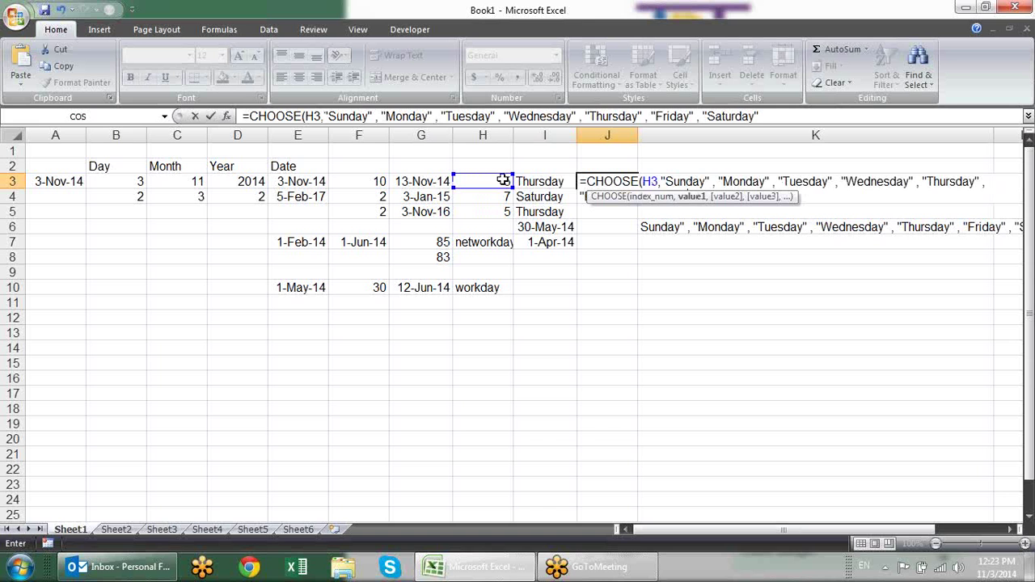
{"action": "key", "text": "Return"}
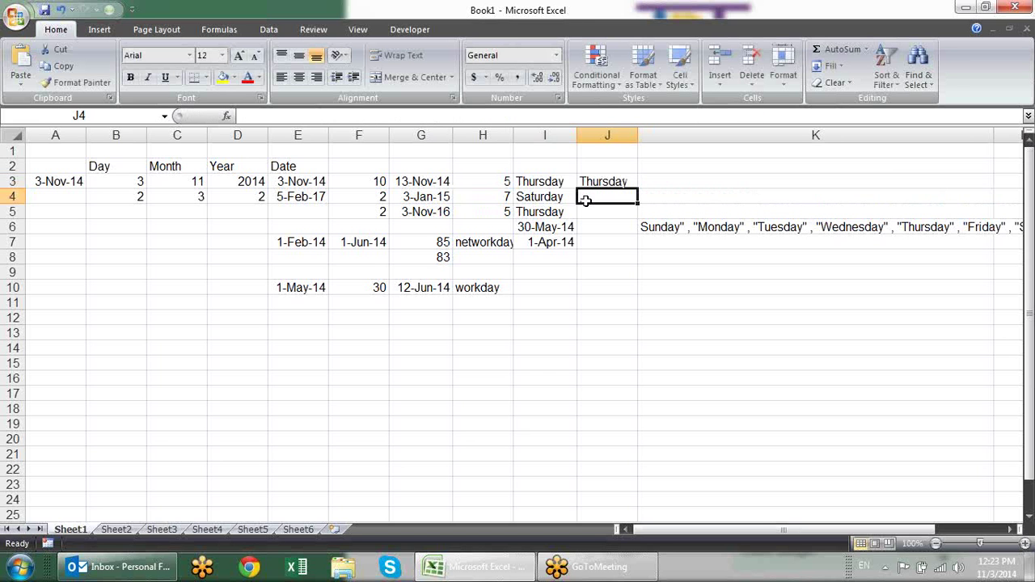
{"action": "left_click", "coordinate": [627, 181]}
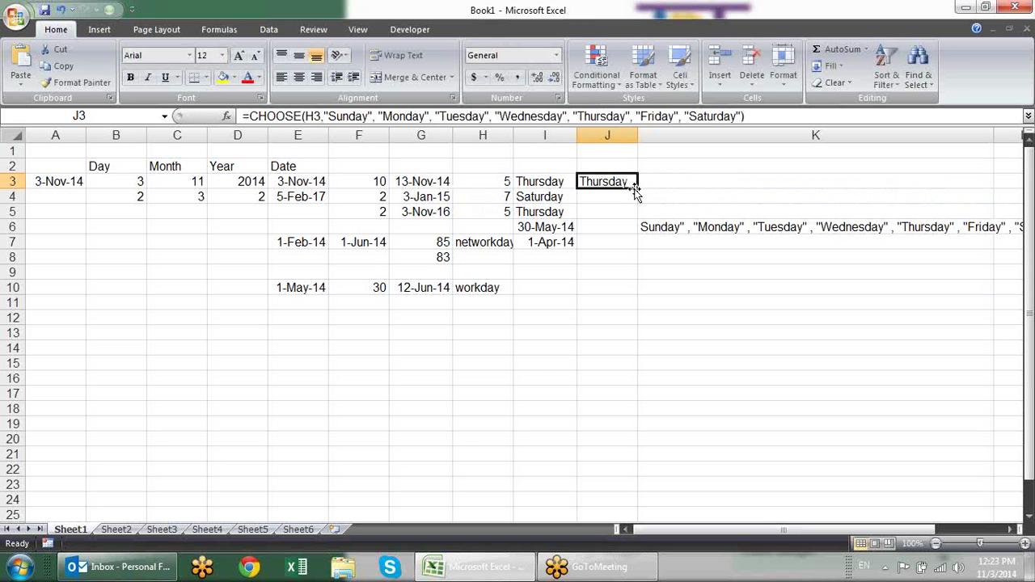
{"action": "left_click_drag", "start_coordinate": [638, 191], "coordinate": [639, 214]}
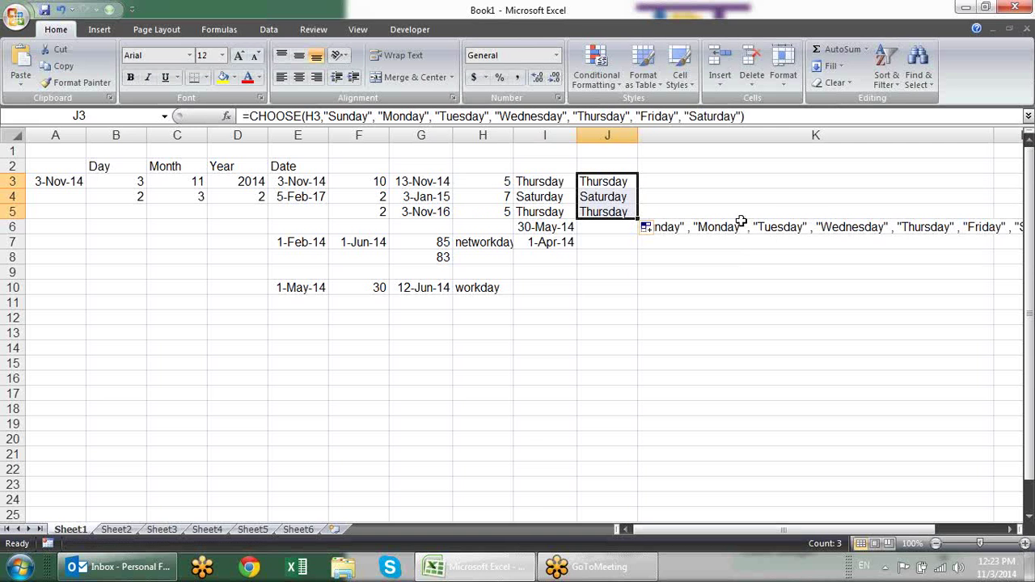
{"action": "left_click", "coordinate": [605, 180]}
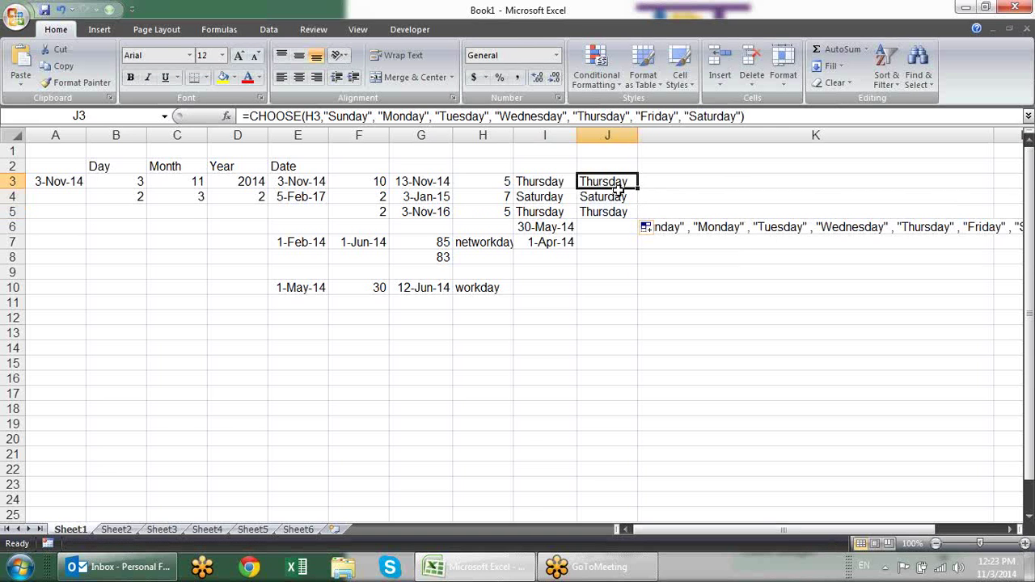
Replace the H3 index in J3's CHOOSE formula with WEEKDAY(G3)
{"action": "double_click", "coordinate": [620, 187]}
{"action": "left_click", "coordinate": [657, 179]}
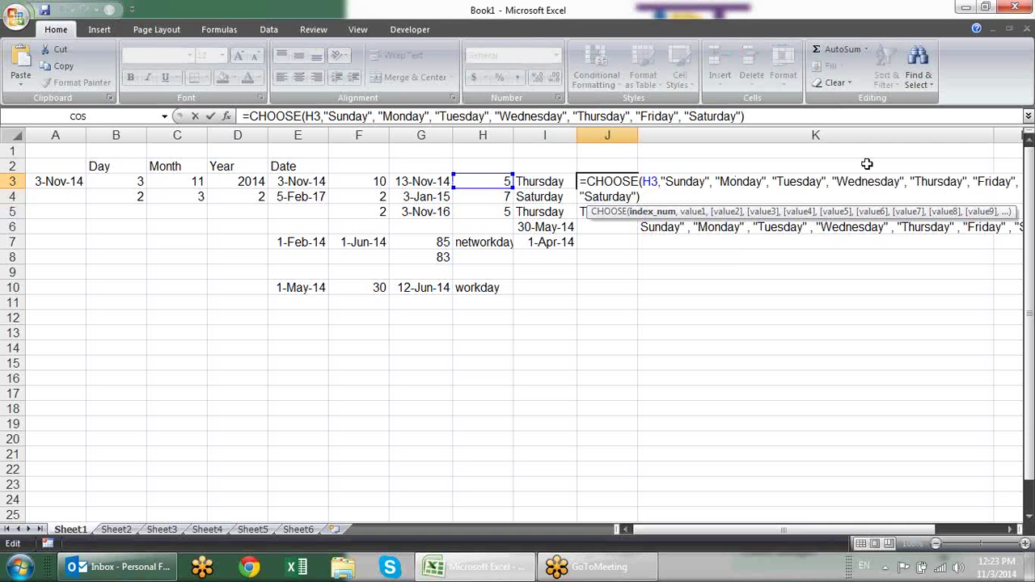
{"action": "key", "text": "BackSpace"}
{"action": "key", "text": "BackSpace"}
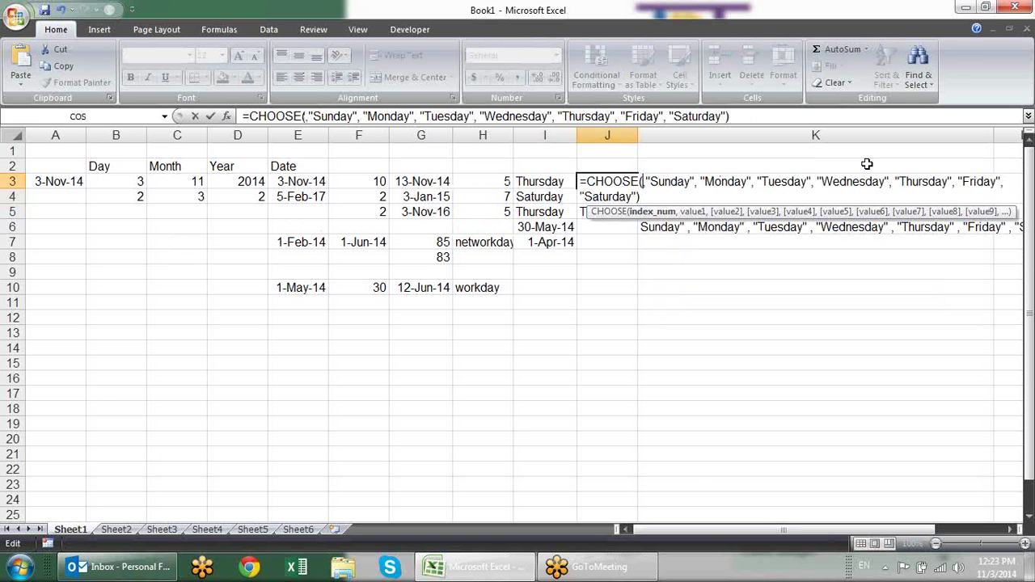
{"action": "type", "text": "w"}
{"action": "key", "text": "Tab"}
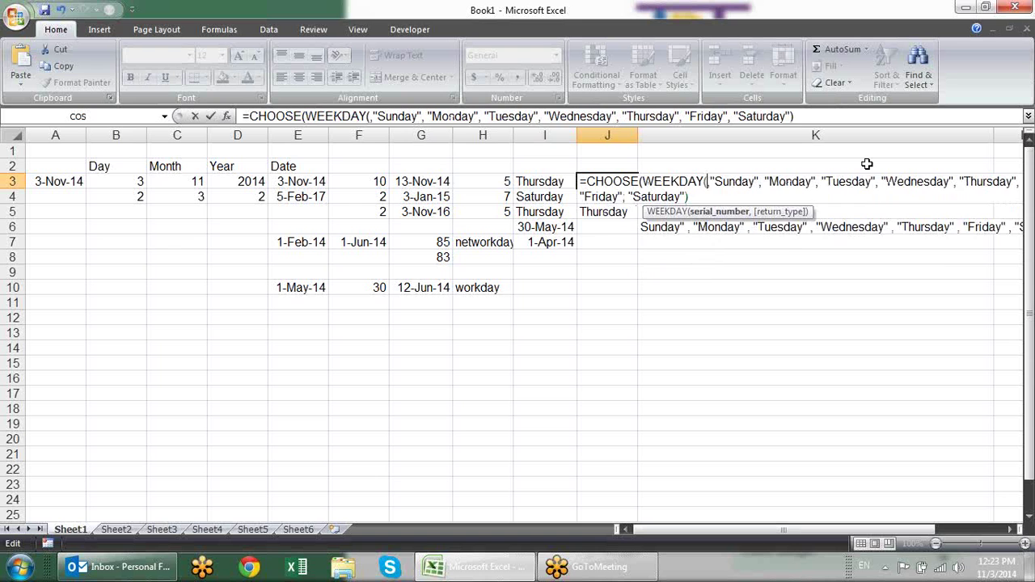
{"action": "left_click", "coordinate": [423, 180]}
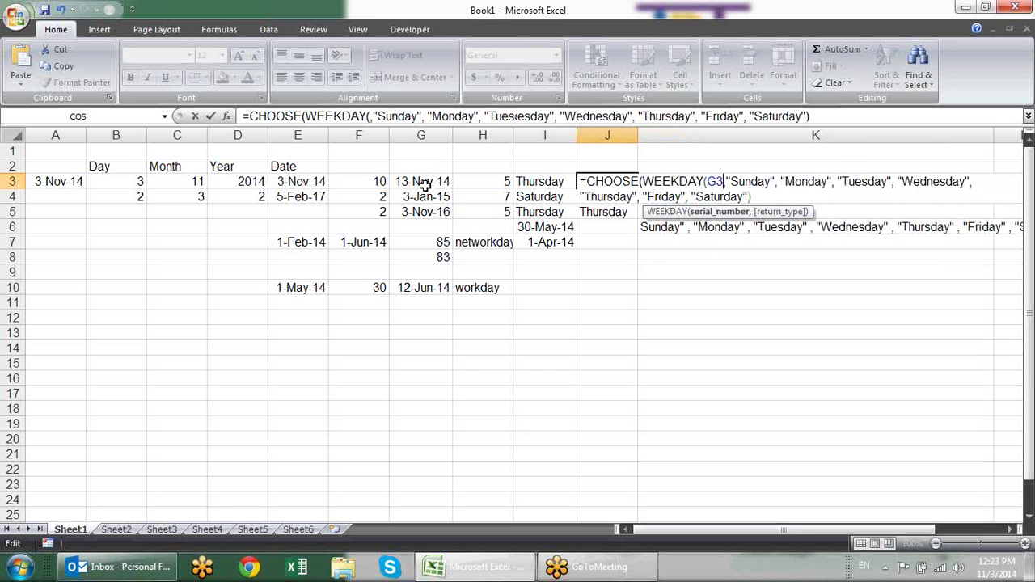
{"action": "type", "text": ")"}
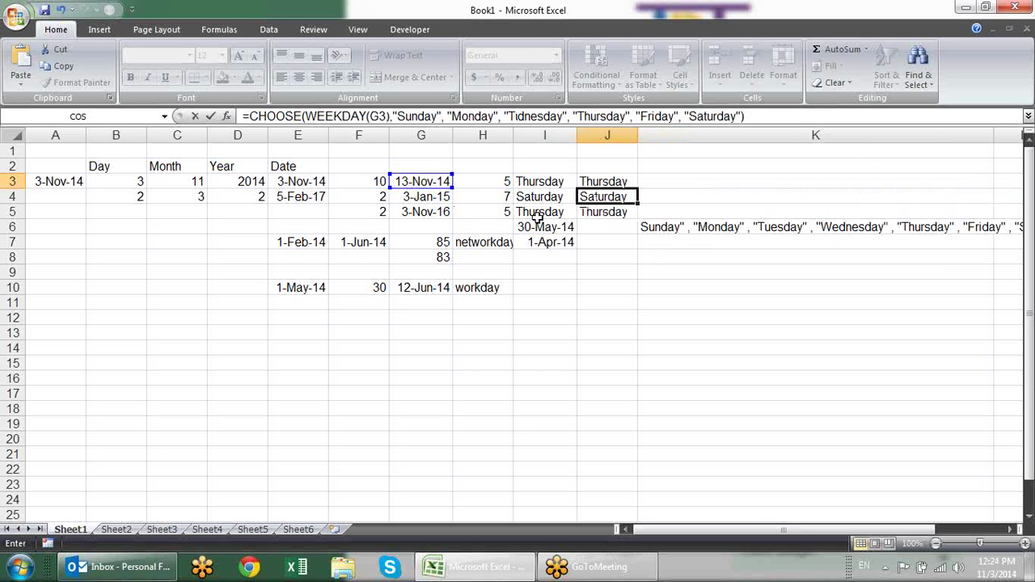
{"action": "key", "text": "Return"}
Fill the revised CHOOSE formula down to J5 and narrow column K
{"action": "left_click", "coordinate": [634, 185]}
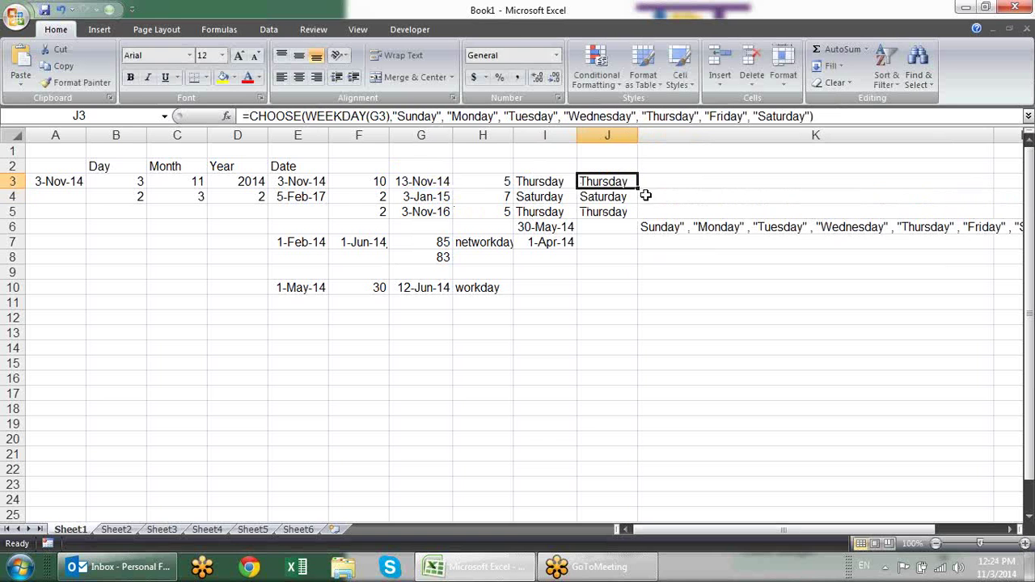
{"action": "left_click_drag", "start_coordinate": [639, 186], "coordinate": [638, 211]}
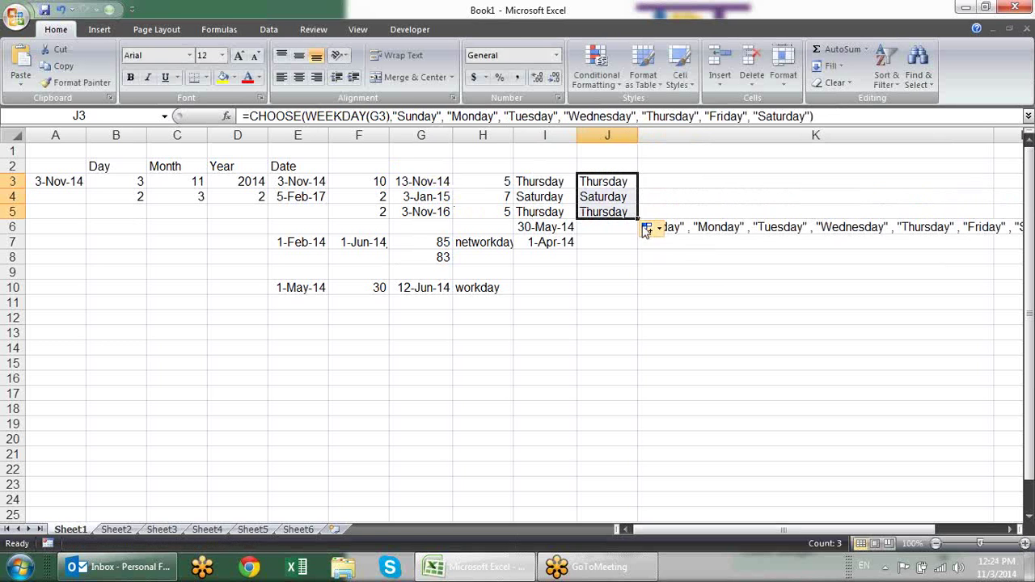
{"action": "left_click", "coordinate": [728, 301]}
{"action": "left_click_drag", "start_coordinate": [992, 135], "coordinate": [701, 138]}
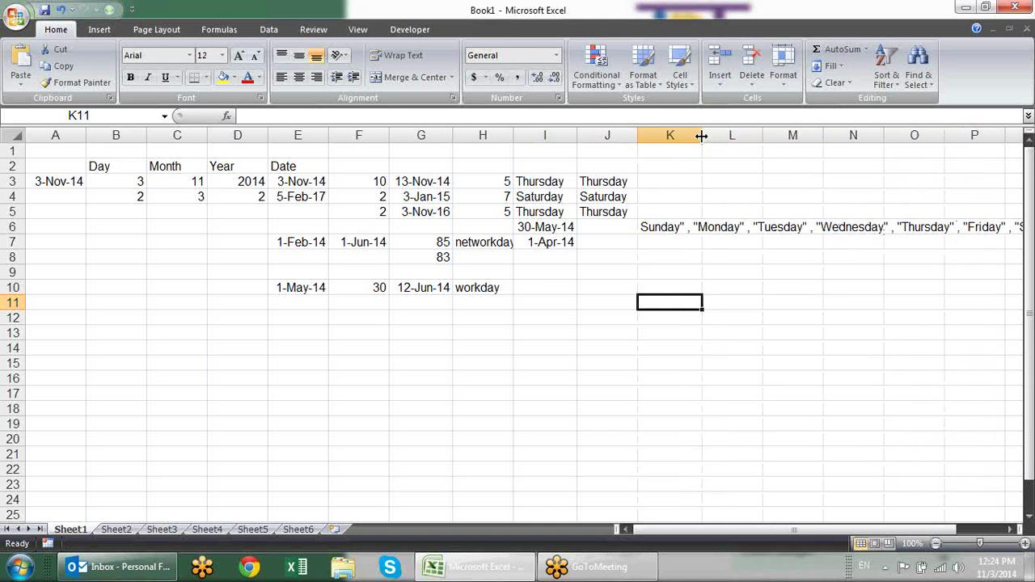
Delete the leftover weekday list text from K6
{"action": "left_click", "coordinate": [671, 215]}
{"action": "left_click", "coordinate": [676, 223]}
{"action": "key", "text": "Delete"}
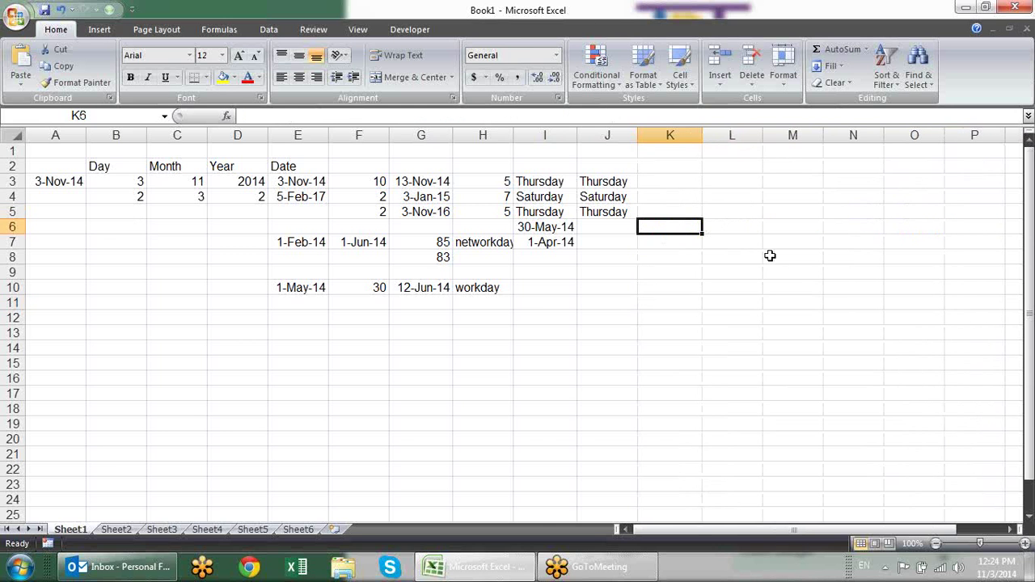
Enter the date 1-jun-2014 in A13, showing 1-Jun-14
{"action": "left_click", "coordinate": [541, 316]}
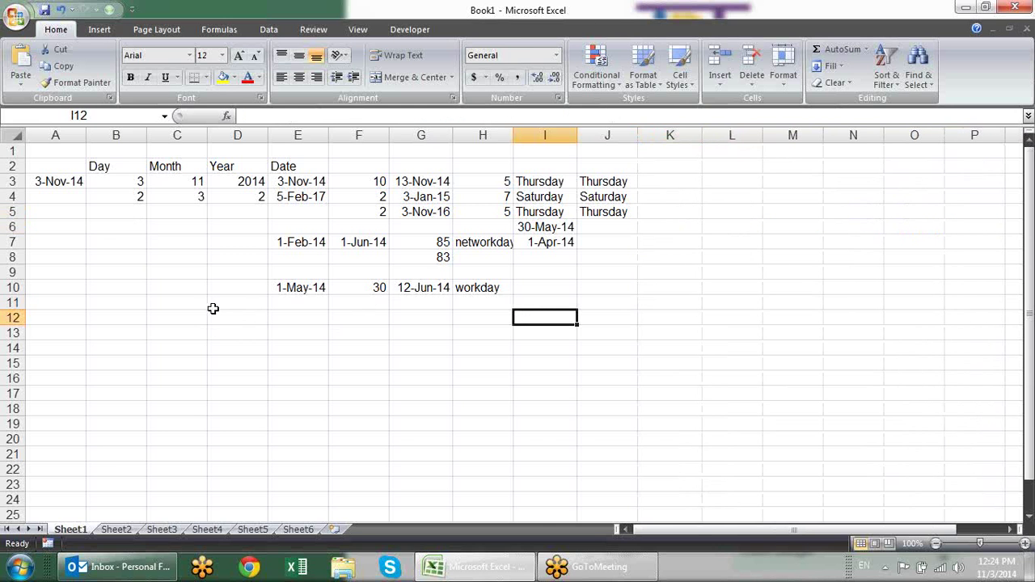
{"action": "left_click", "coordinate": [184, 322]}
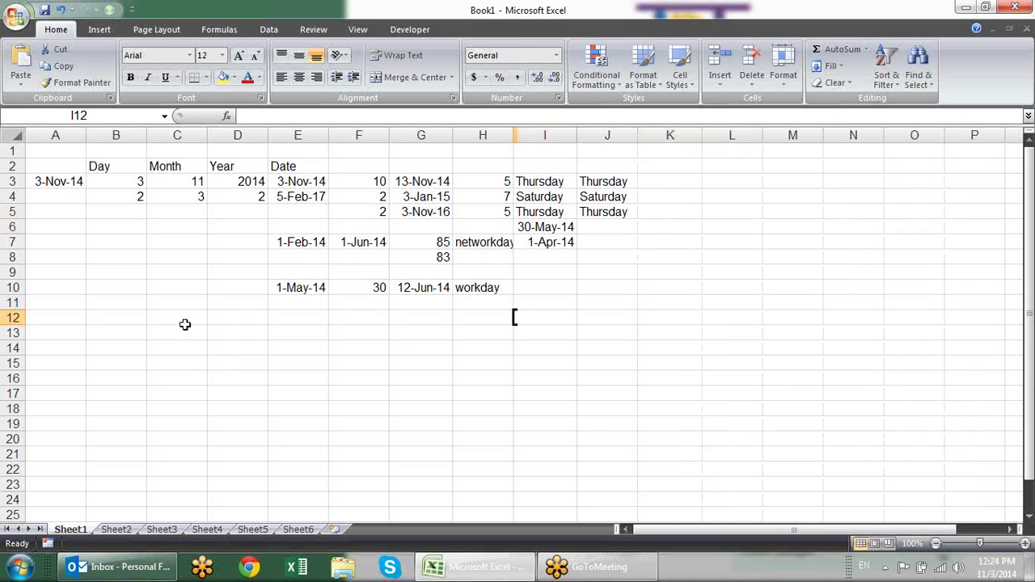
{"action": "left_click", "coordinate": [45, 335]}
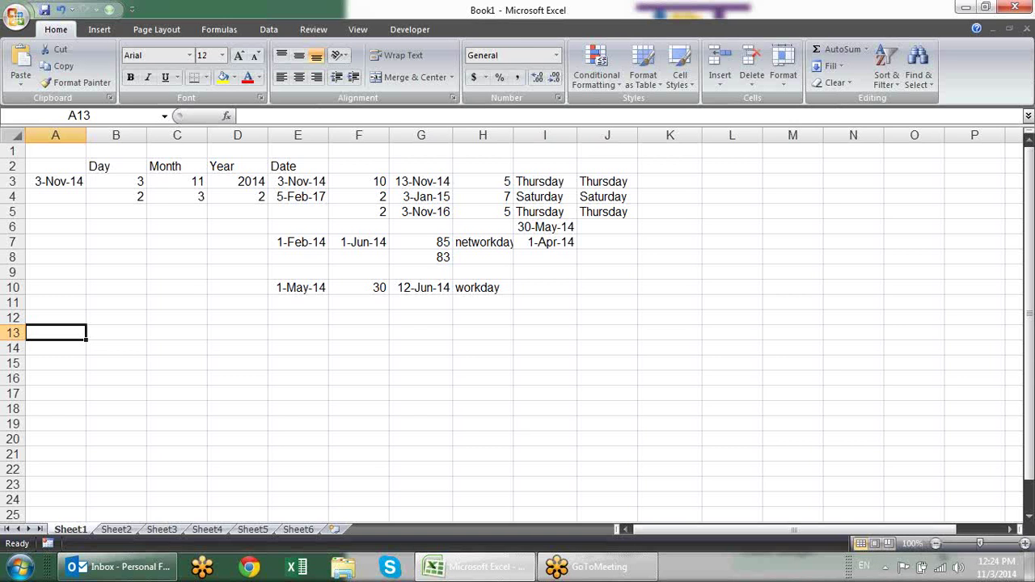
{"action": "type", "text": "1-jun-2014"}
{"action": "key", "text": "Return"}
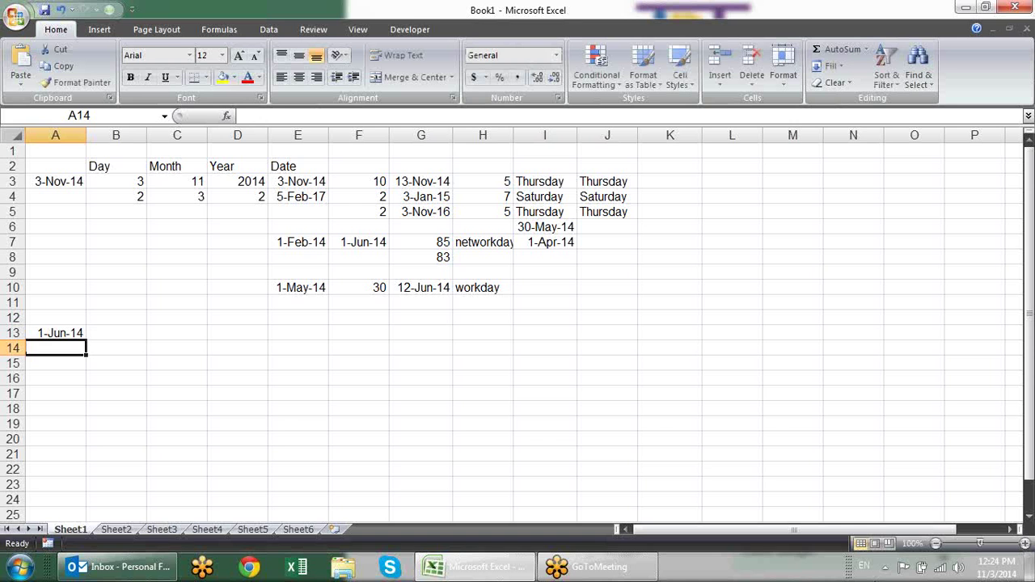
{"action": "key", "text": "Right"}
{"action": "key", "text": "Right"}
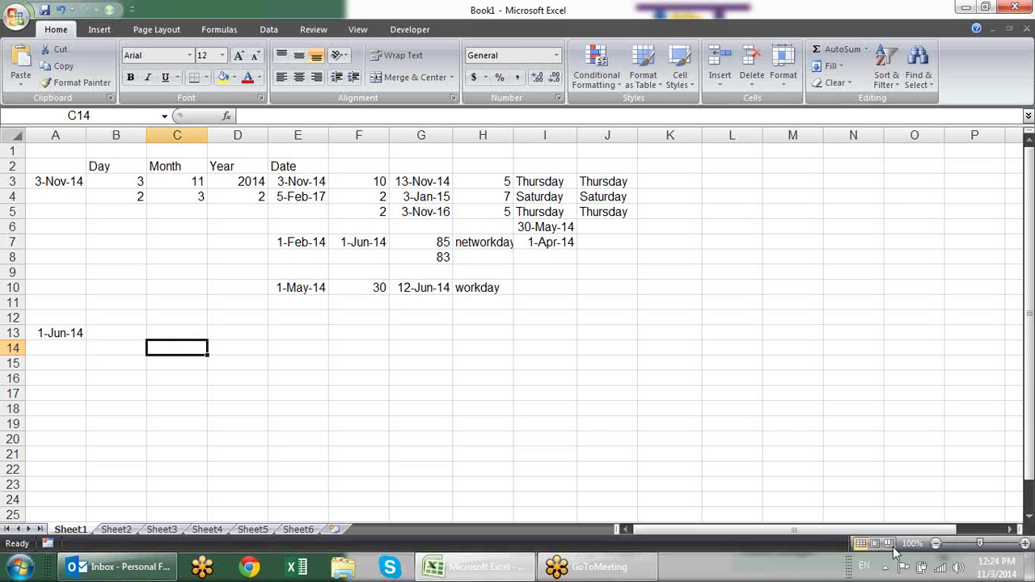
Browse the Date & Time function list, then cancel a formula started in B13
{"action": "left_click", "coordinate": [243, 32]}
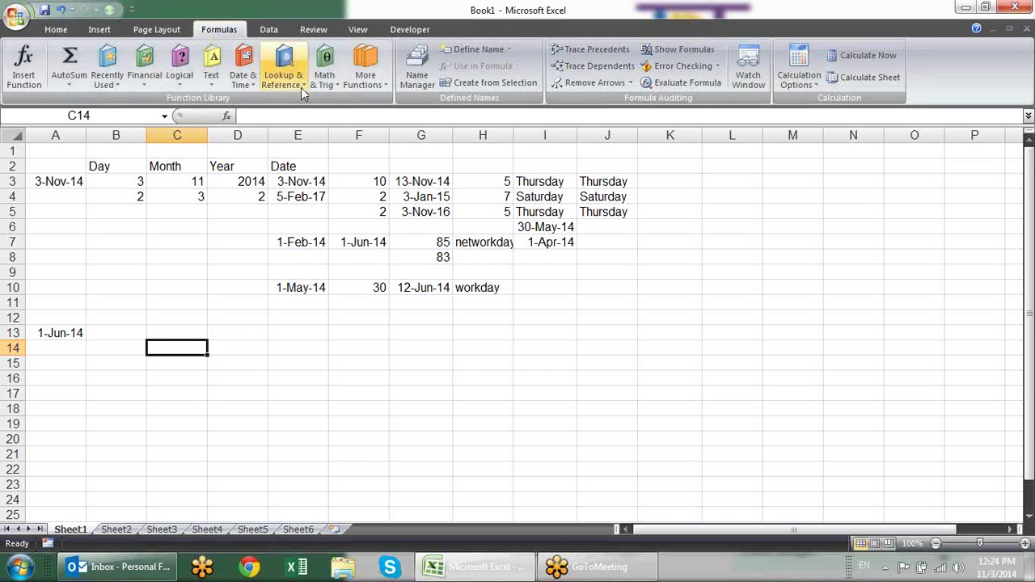
{"action": "left_click", "coordinate": [243, 65]}
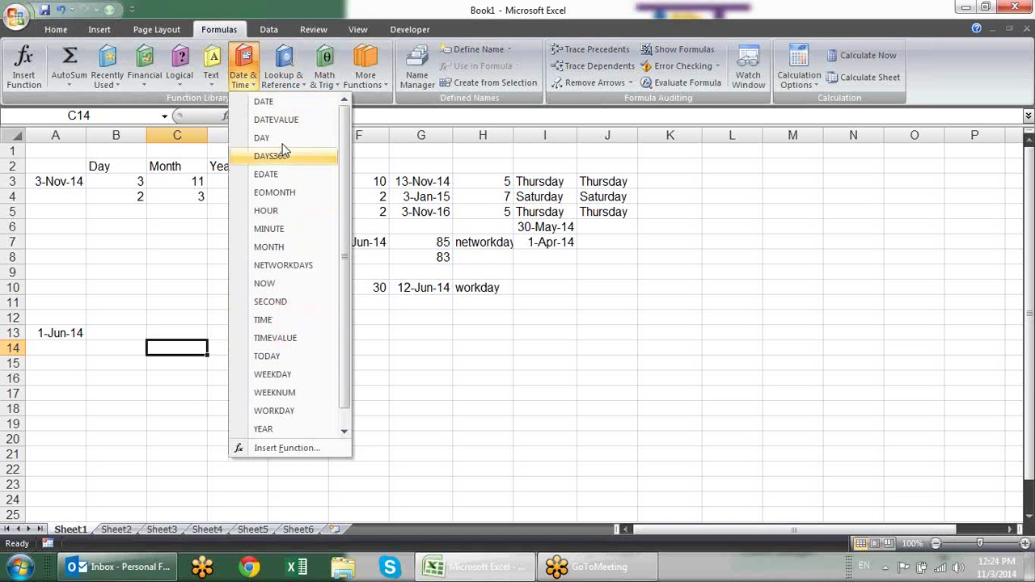
{"action": "left_click", "coordinate": [405, 363]}
{"action": "left_click", "coordinate": [113, 333]}
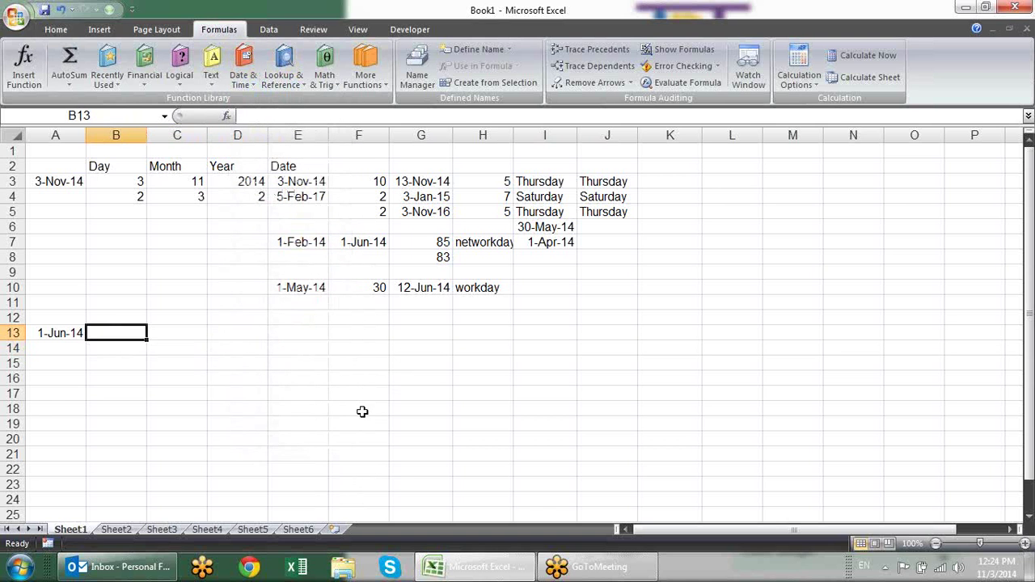
{"action": "type", "text": "="}
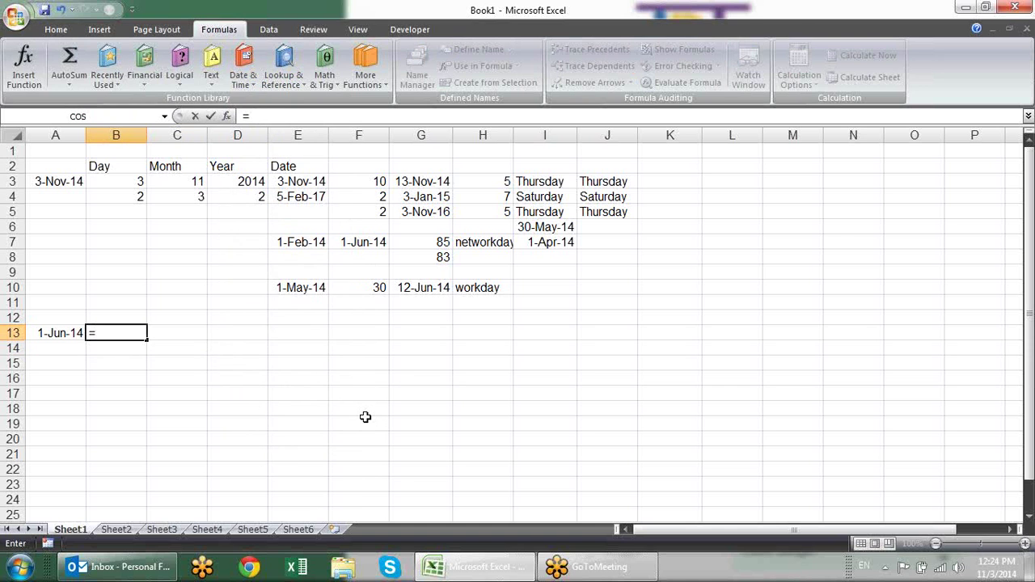
{"action": "key", "text": "Escape"}
Label B14:D14 as day, month and year
{"action": "key", "text": "Down"}
{"action": "type", "text": "day"}
{"action": "key", "text": "Tab"}
{"action": "type", "text": "month"}
{"action": "key", "text": "Tab"}
{"action": "type", "text": "year"}
{"action": "key", "text": "Return"}
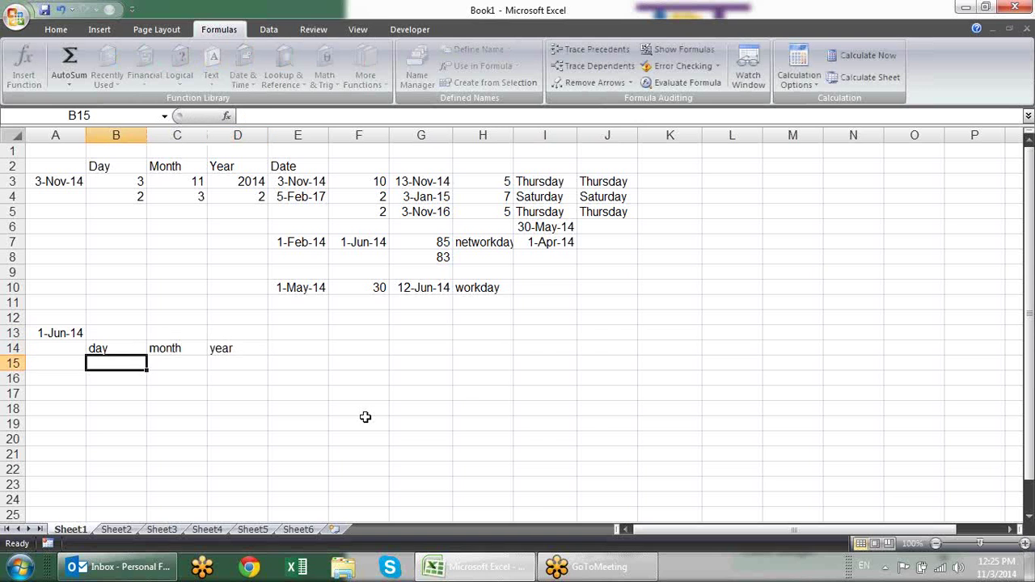
Enter the date 17-9-186 in A12
{"action": "type", "text": "="}
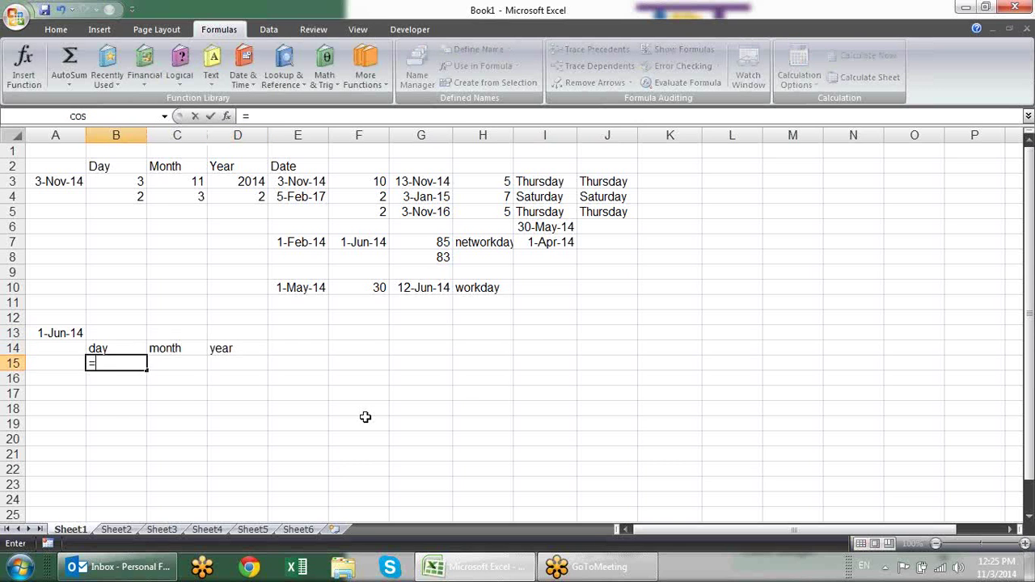
{"action": "type", "text": "date"}
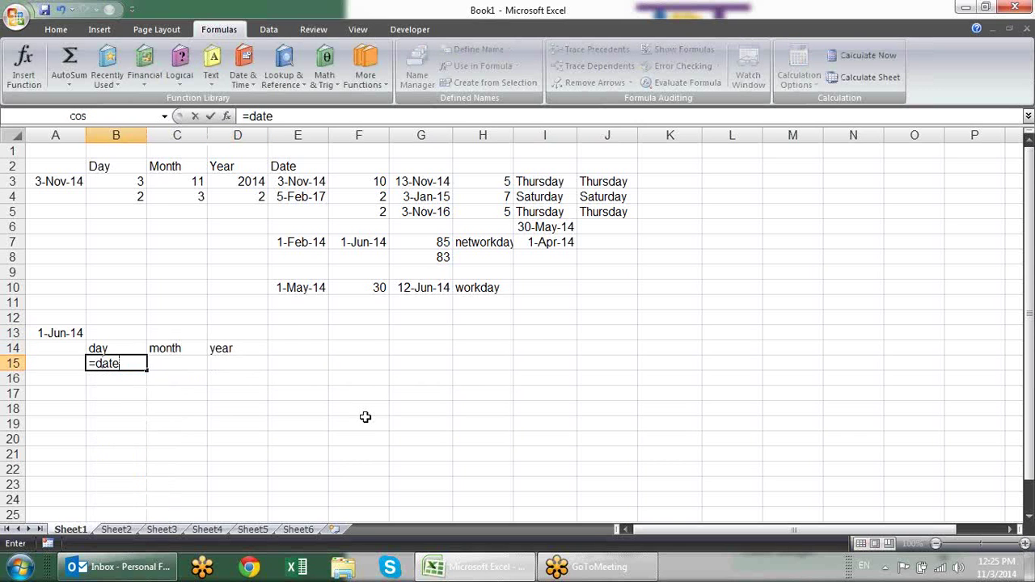
{"action": "key", "text": "Escape"}
{"action": "key", "text": "Up"}
{"action": "key", "text": "Up"}
{"action": "key", "text": "Up"}
{"action": "key", "text": "Left"}
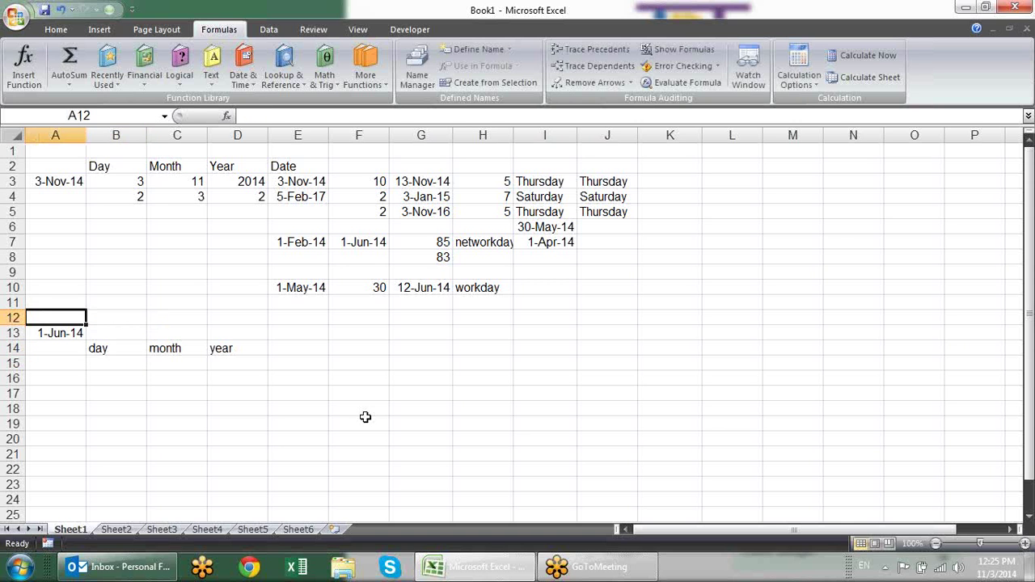
{"action": "type", "text": "17-"}
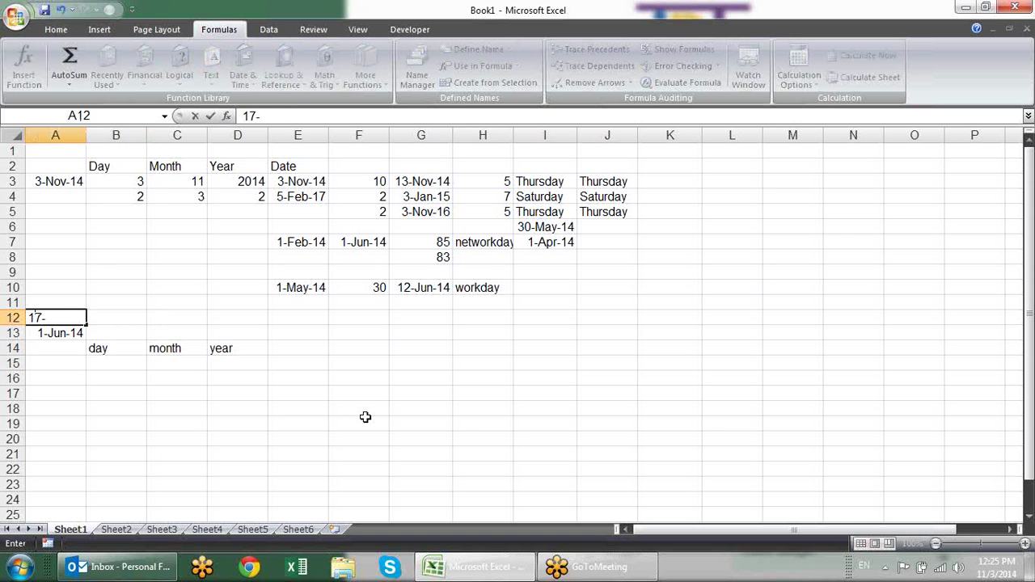
{"action": "type", "text": "9-186"}
{"action": "key", "text": "Return"}
Fix A12's year to 1986 and spell the month as sep, giving 17-Sep-86
{"action": "key", "text": "Up"}
{"action": "key", "text": "F2"}
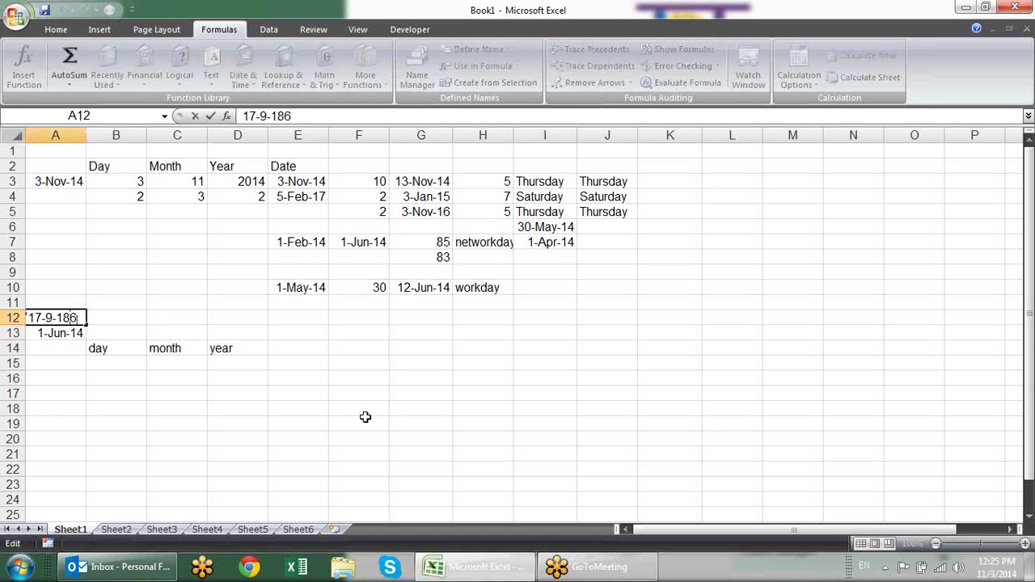
{"action": "type", "text": "9"}
{"action": "key", "text": "Return"}
{"action": "key", "text": "Up"}
{"action": "key", "text": "F2"}
{"action": "key", "text": "BackSpace"}
{"action": "type", "text": "sep"}
{"action": "key", "text": "Return"}
{"action": "key", "text": "Up"}
{"action": "key", "text": "Down"}
{"action": "key", "text": "Down"}
{"action": "key", "text": "Down"}
{"action": "key", "text": "Right"}
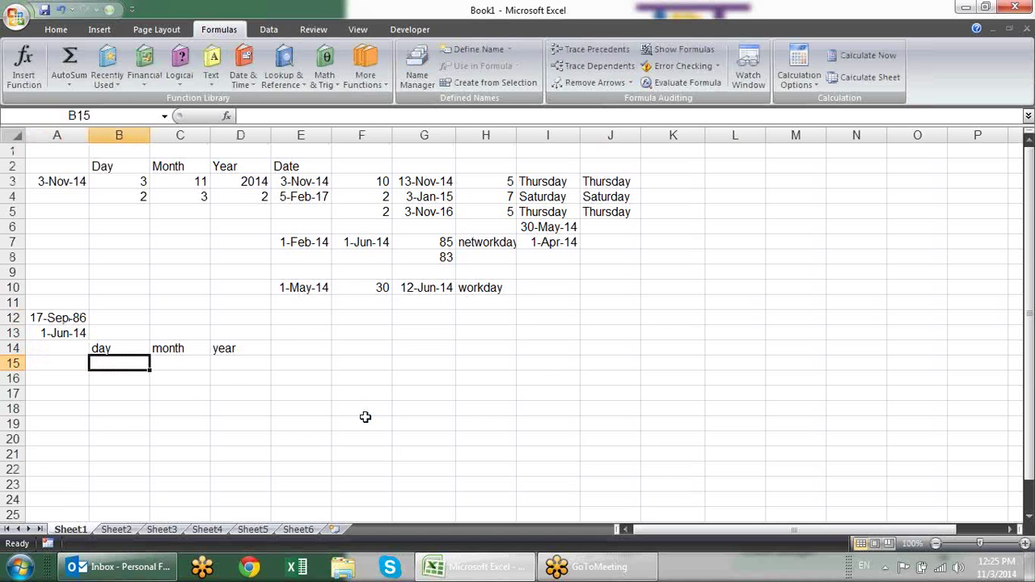
Enter =DATEDIF(A12,A13,"d") in B15, returning 10119 days
{"action": "type", "text": "=da"}
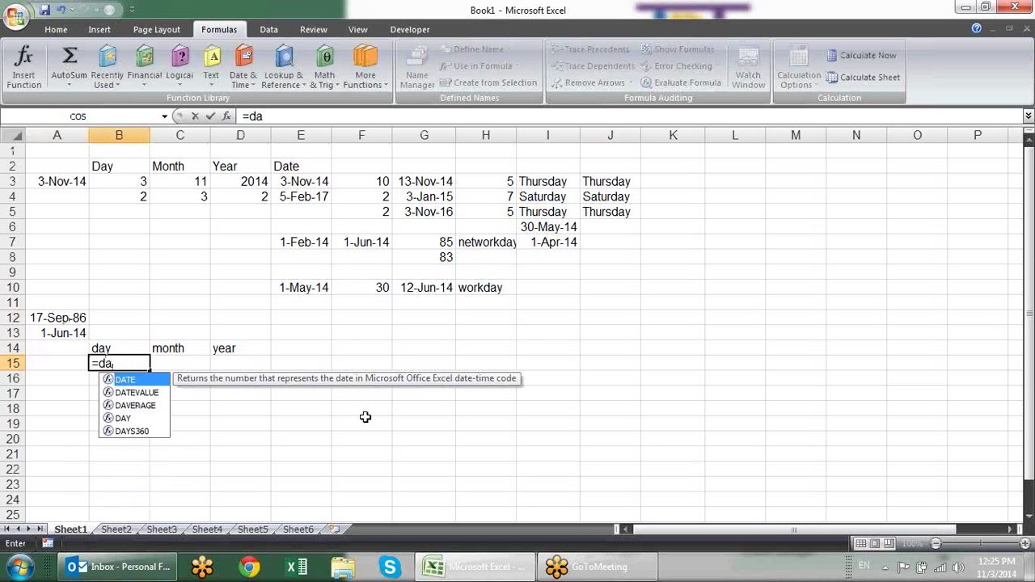
{"action": "type", "text": "tedif("}
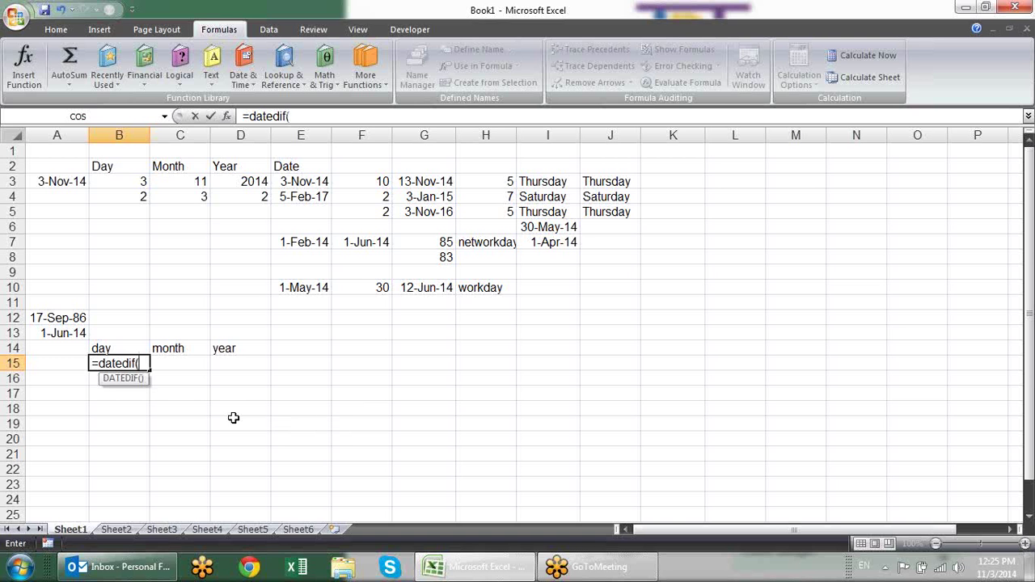
{"action": "left_click", "coordinate": [77, 318]}
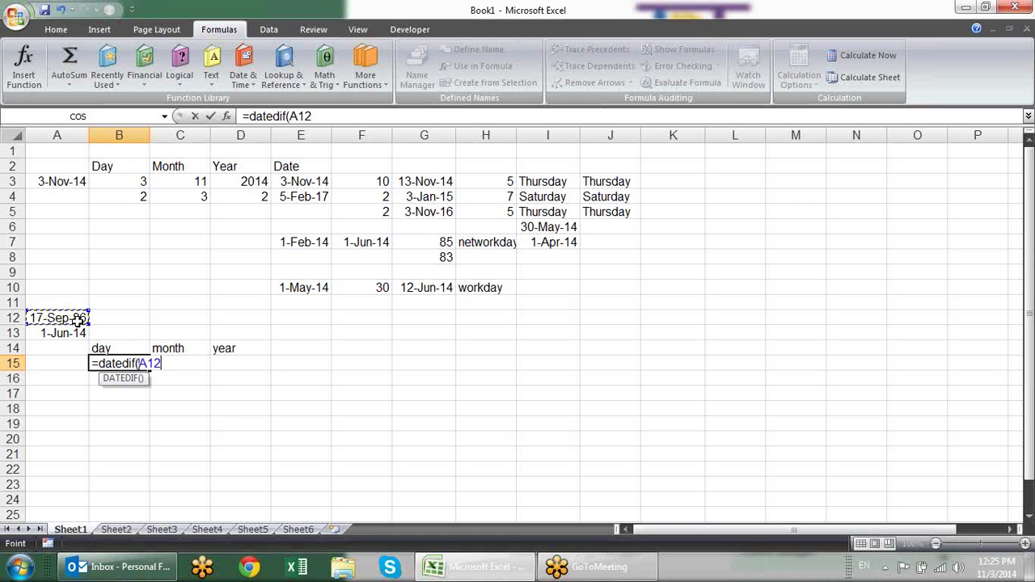
{"action": "type", "text": ","}
{"action": "left_click", "coordinate": [72, 333]}
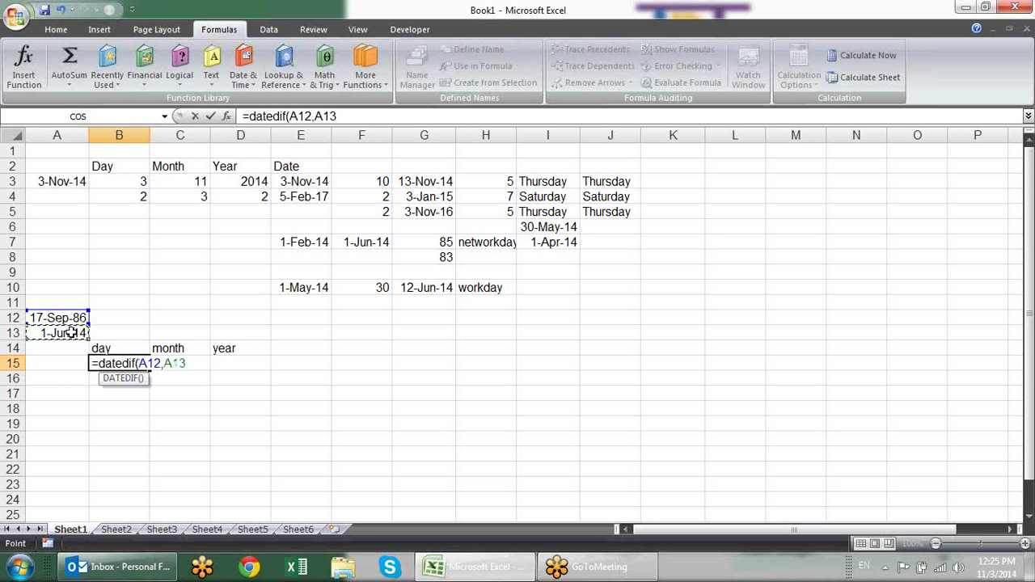
{"action": "type", "text": ","}
{"action": "type", "text": "\""}
{"action": "type", "text": "d\""}
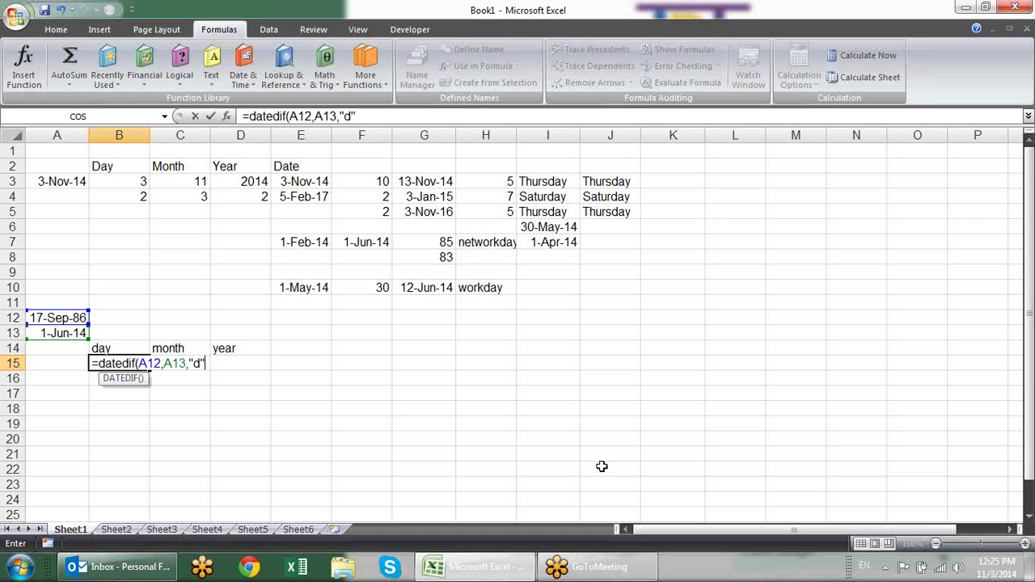
{"action": "key", "text": "Return"}
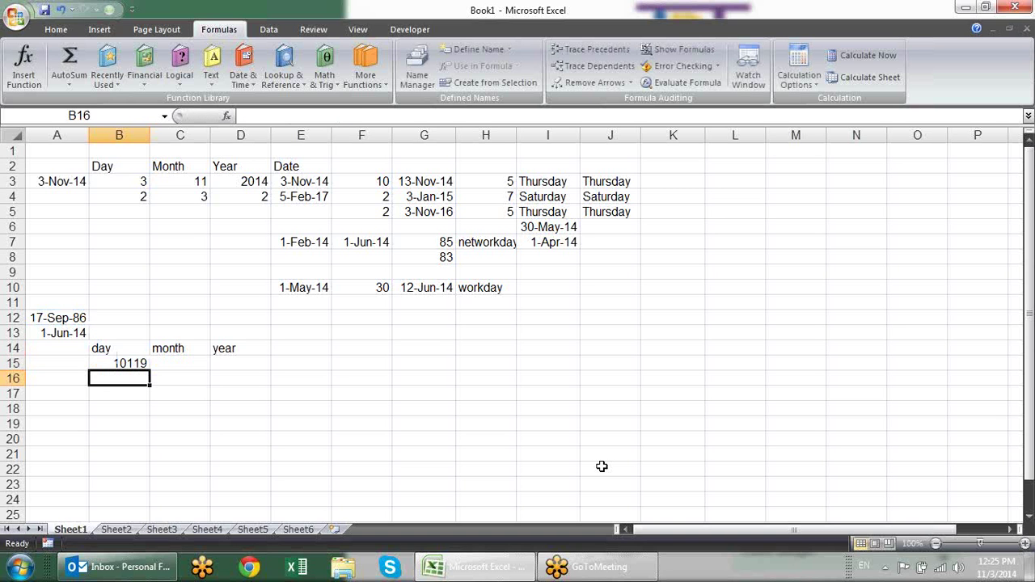
{"action": "key", "text": "Up"}
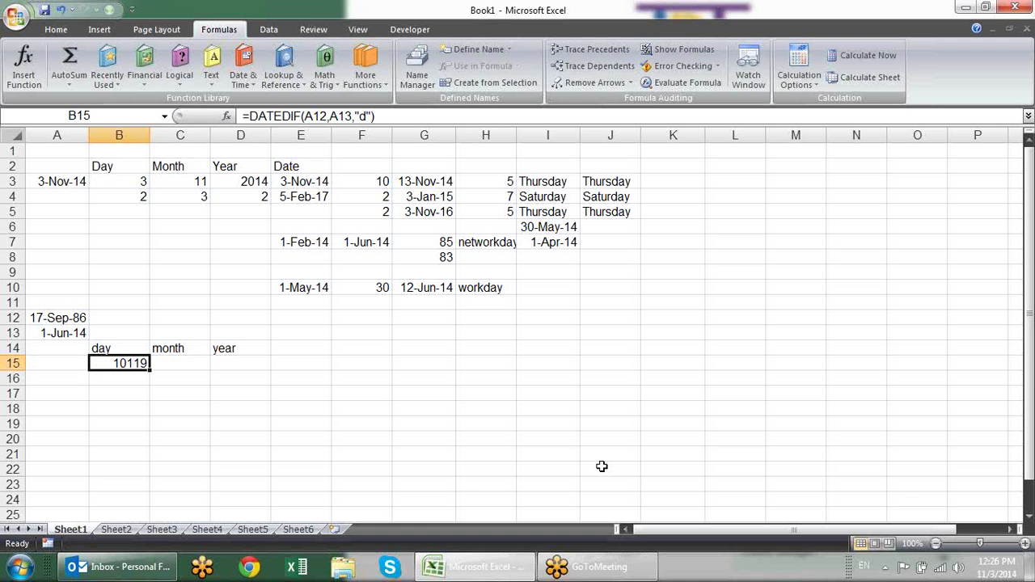
{"action": "key", "text": "Right"}
{"action": "key", "text": "Right"}
{"action": "key", "text": "Left"}
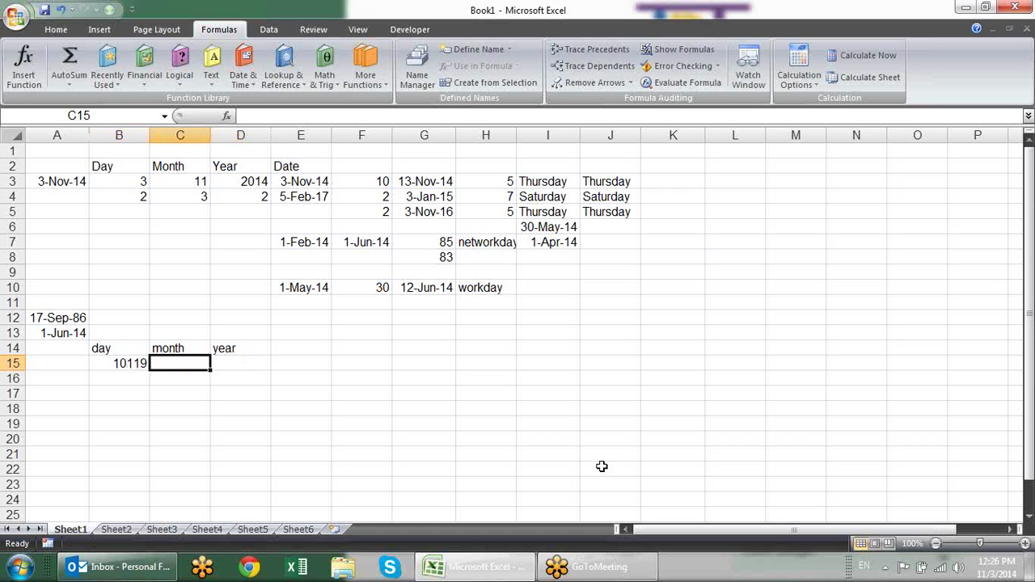
{"action": "type", "text": "="}
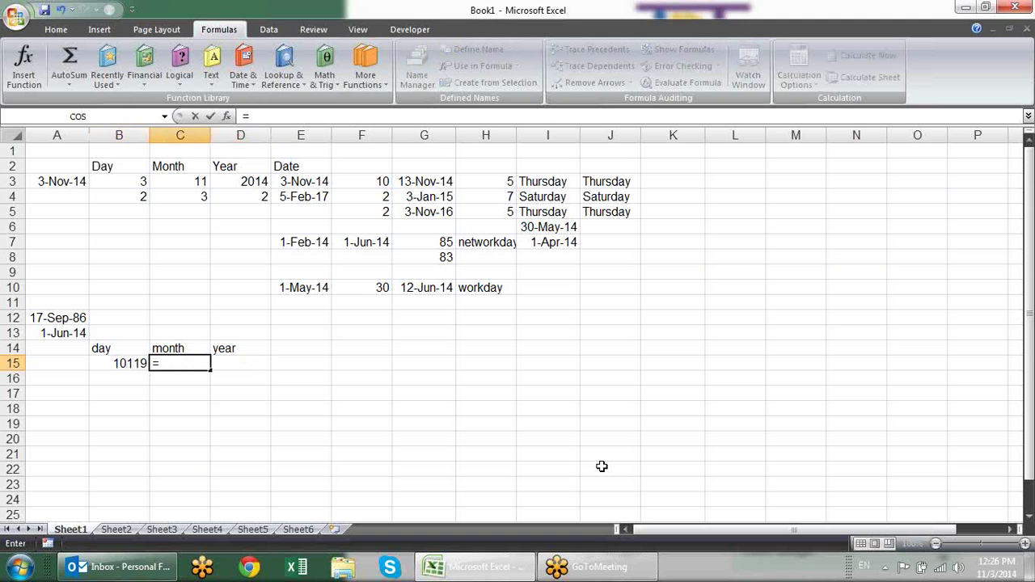
Enter =DATEDIF(A12,A13,"M") in C15, giving 332 total months
{"action": "type", "text": "datedif("}
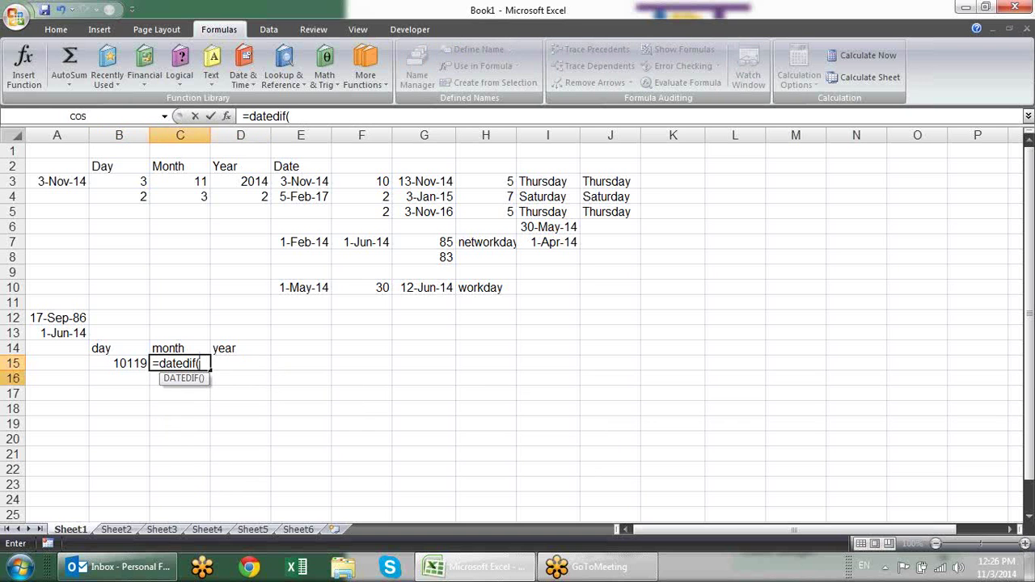
{"action": "left_click", "coordinate": [62, 317]}
{"action": "type", "text": ","}
{"action": "left_click", "coordinate": [71, 334]}
{"action": "type", "text": ","}
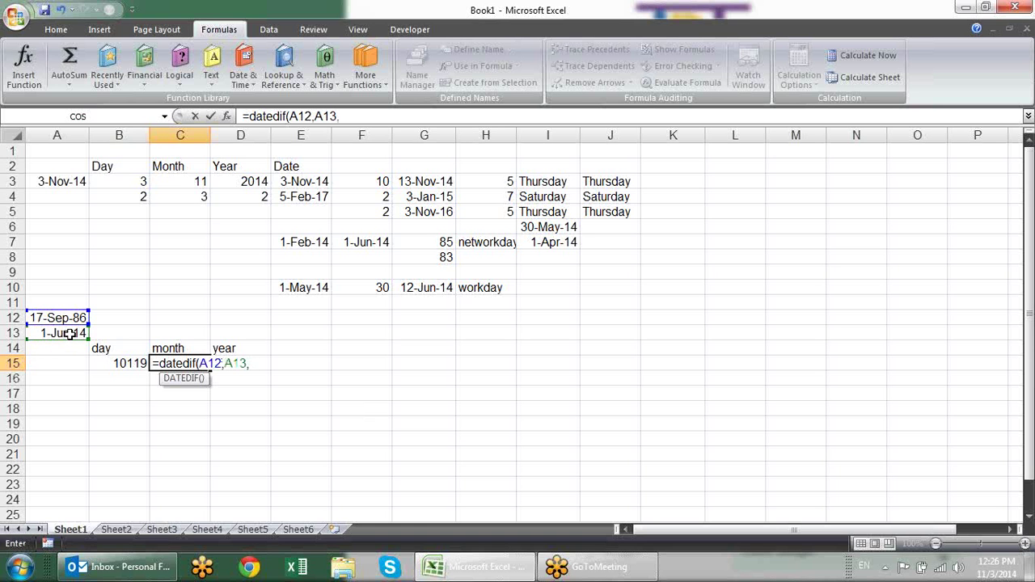
{"action": "type", "text": "\"M"}
{"action": "key", "text": "Return"}
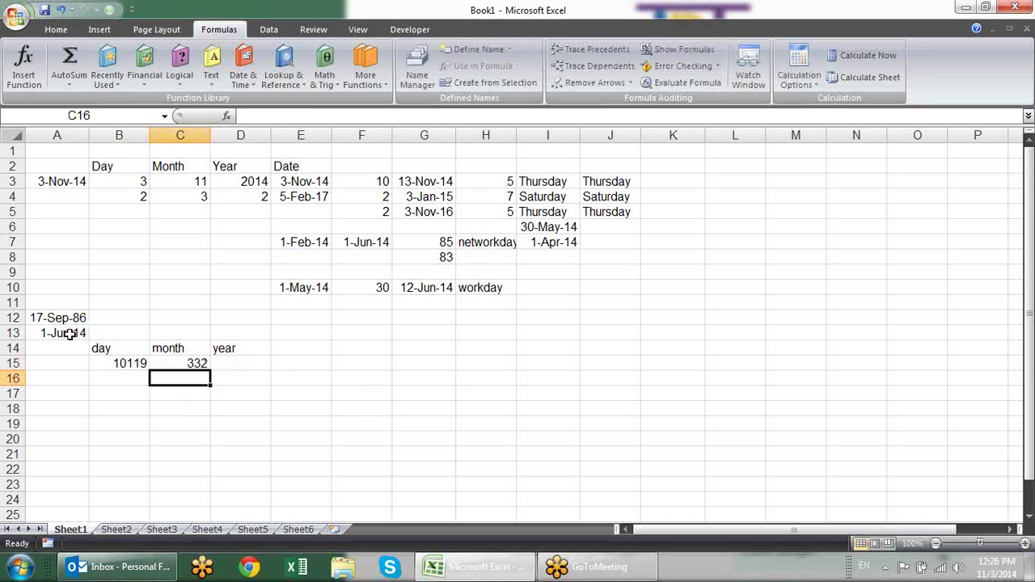
Enter =DATEDIF(A12,A13,"Y") in D15, giving 27 total years
{"action": "key", "text": "Up"}
{"action": "key", "text": "Right"}
{"action": "type", "text": "="}
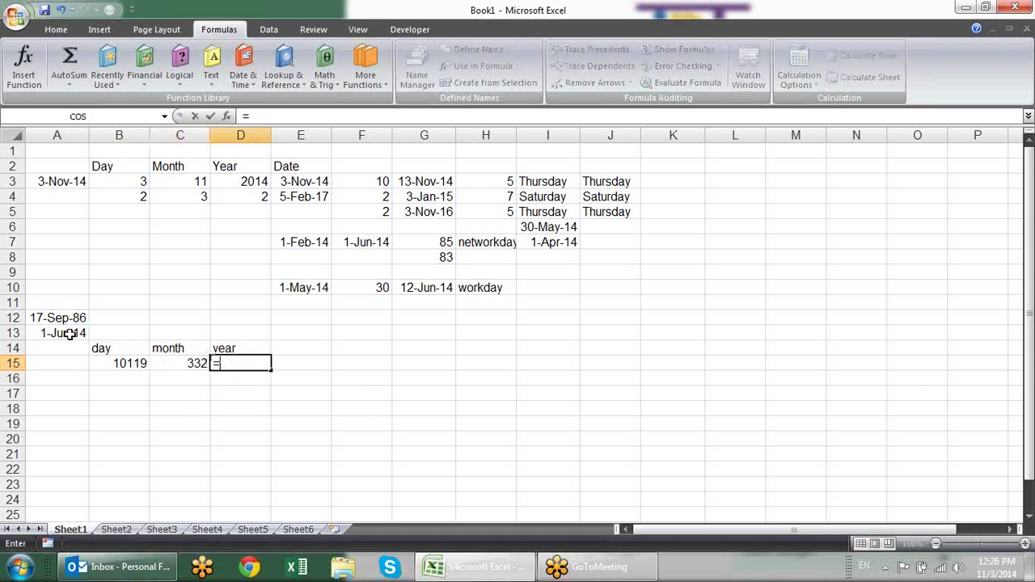
{"action": "type", "text": "date"}
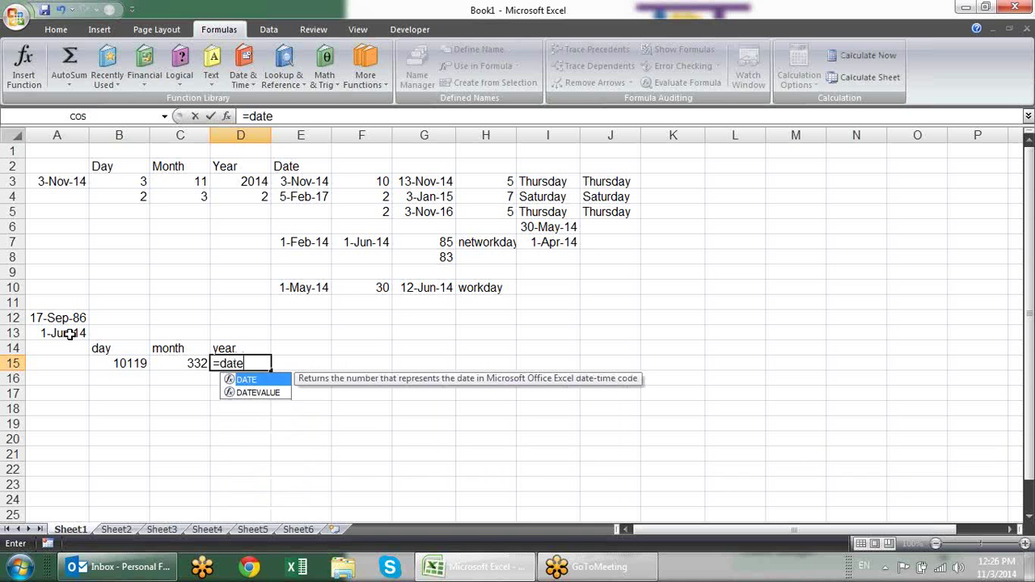
{"action": "type", "text": "dif("}
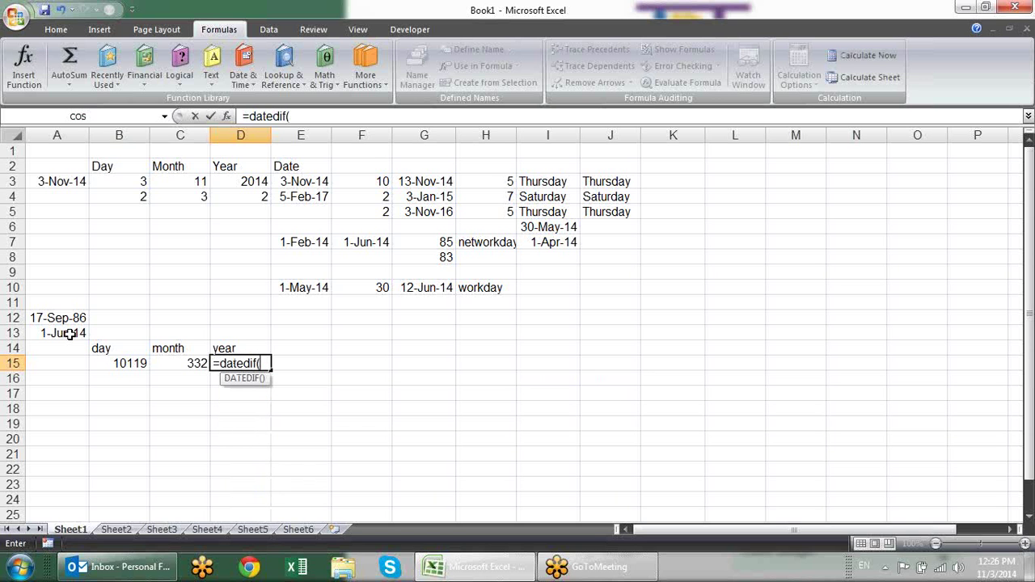
{"action": "left_click", "coordinate": [73, 320]}
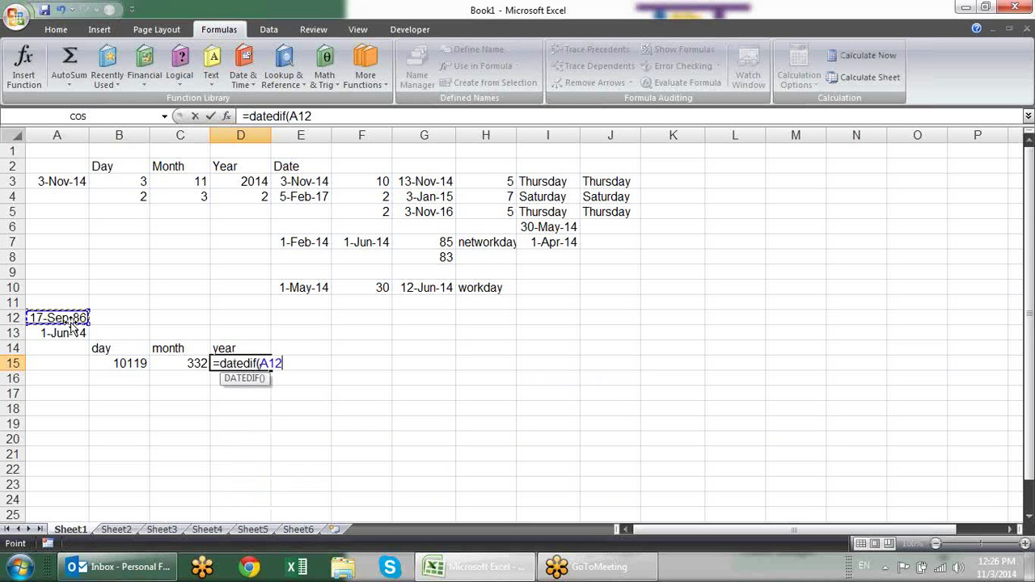
{"action": "type", "text": ","}
{"action": "left_click", "coordinate": [73, 333]}
{"action": "type", "text": ",\"Y"}
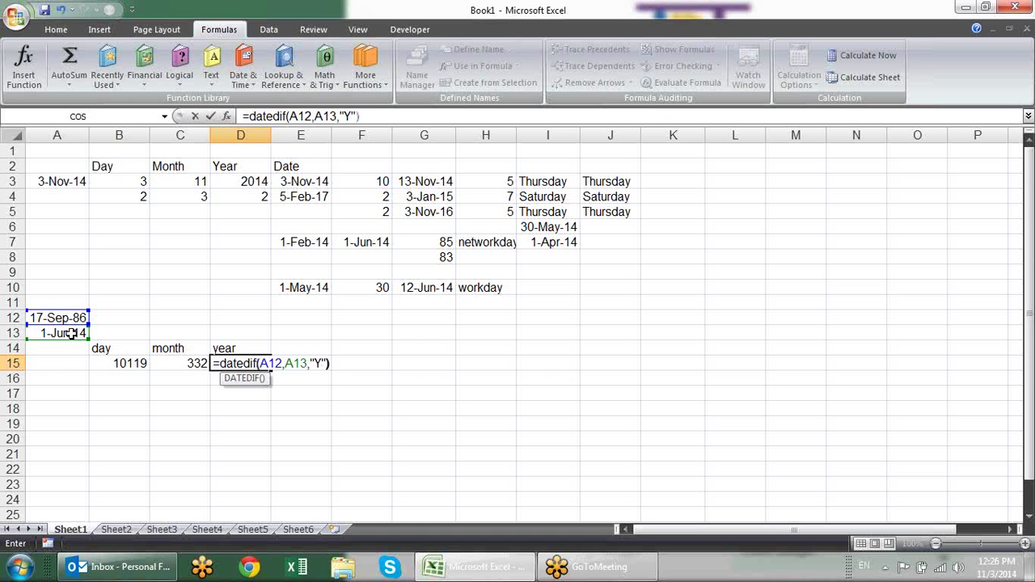
{"action": "key", "text": "Return"}
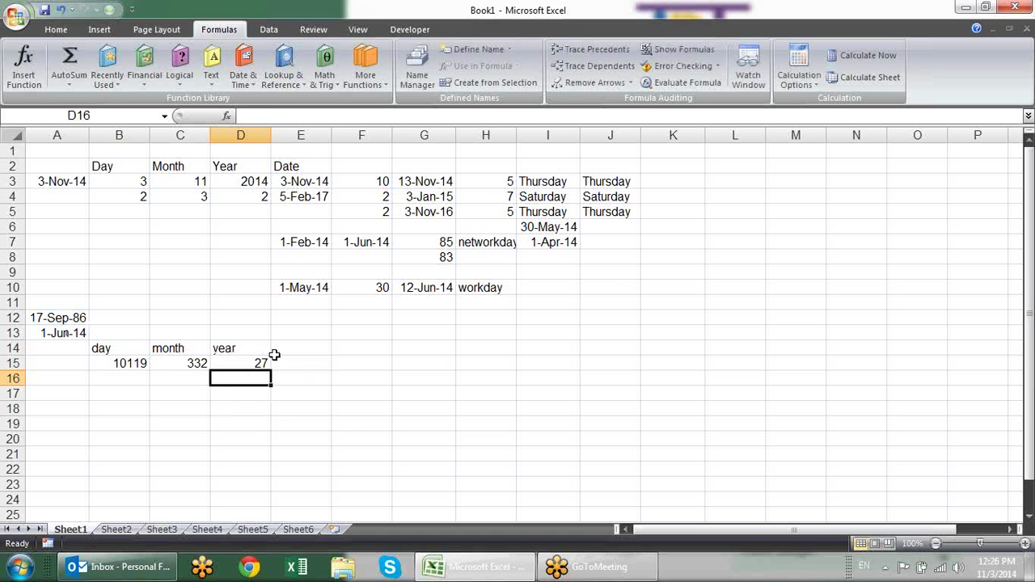
Review the day, month and year DATEDIF formulas in B15, C15 and D15
{"action": "left_click", "coordinate": [97, 364]}
{"action": "left_click", "coordinate": [202, 360]}
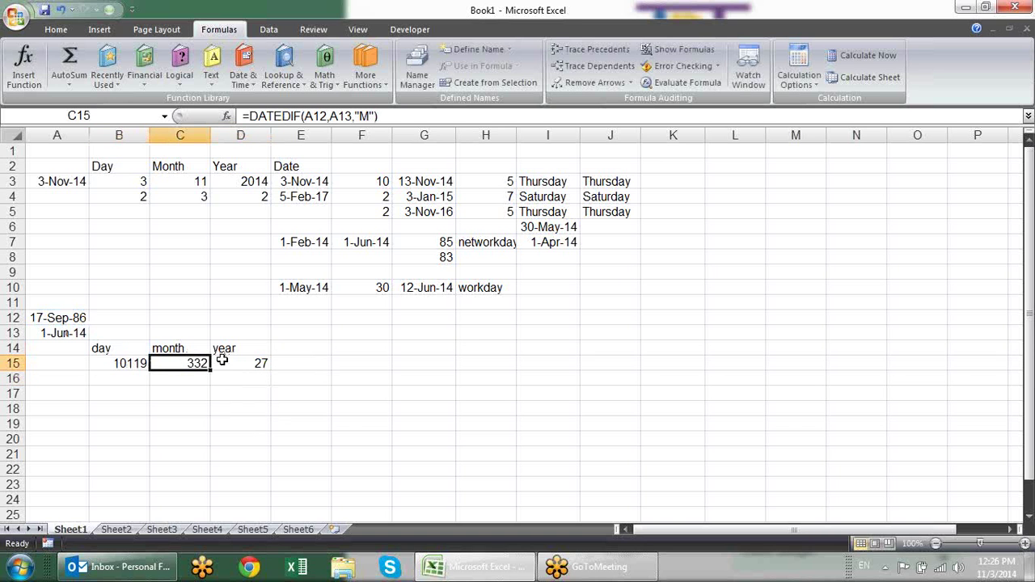
{"action": "left_click", "coordinate": [243, 366]}
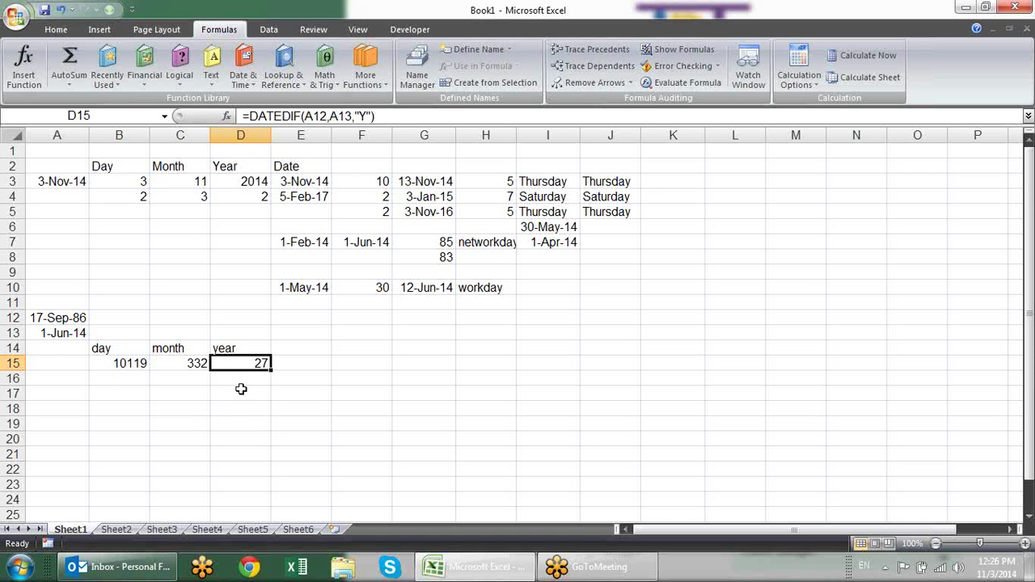
{"action": "left_click", "coordinate": [243, 378]}
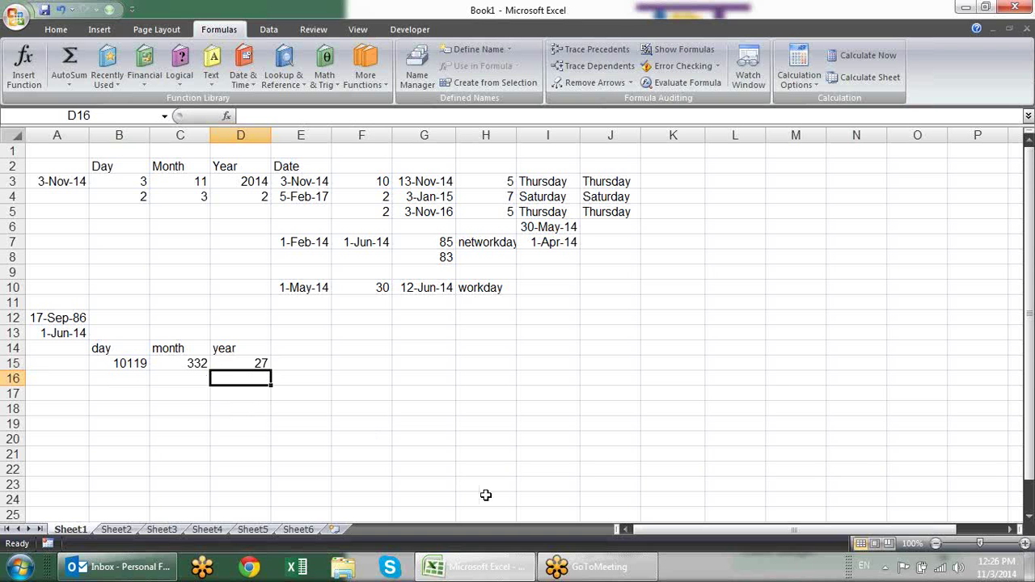
{"action": "type", "text": "="}
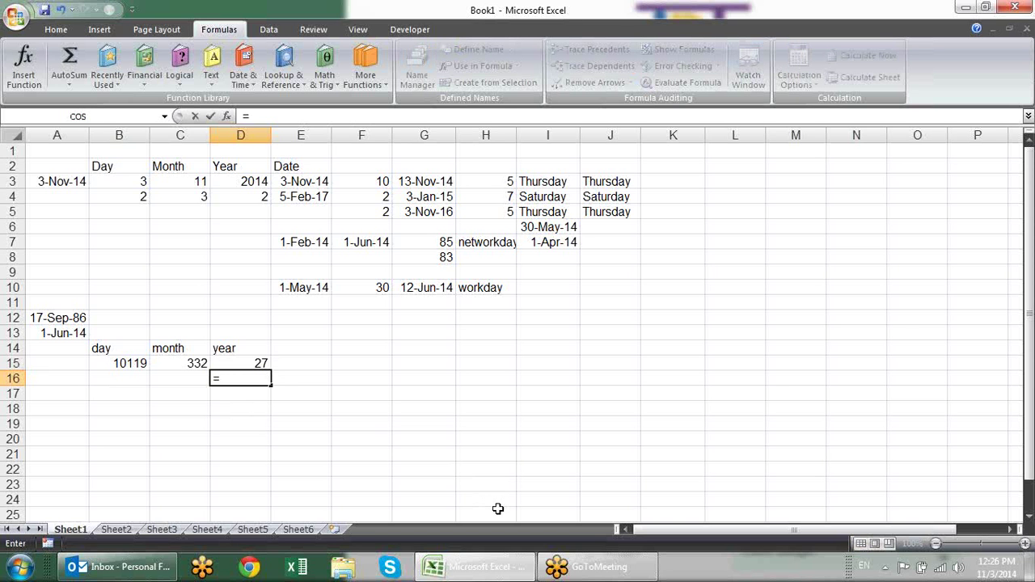
{"action": "key", "text": "Escape"}
{"action": "key", "text": "ctrl+d"}
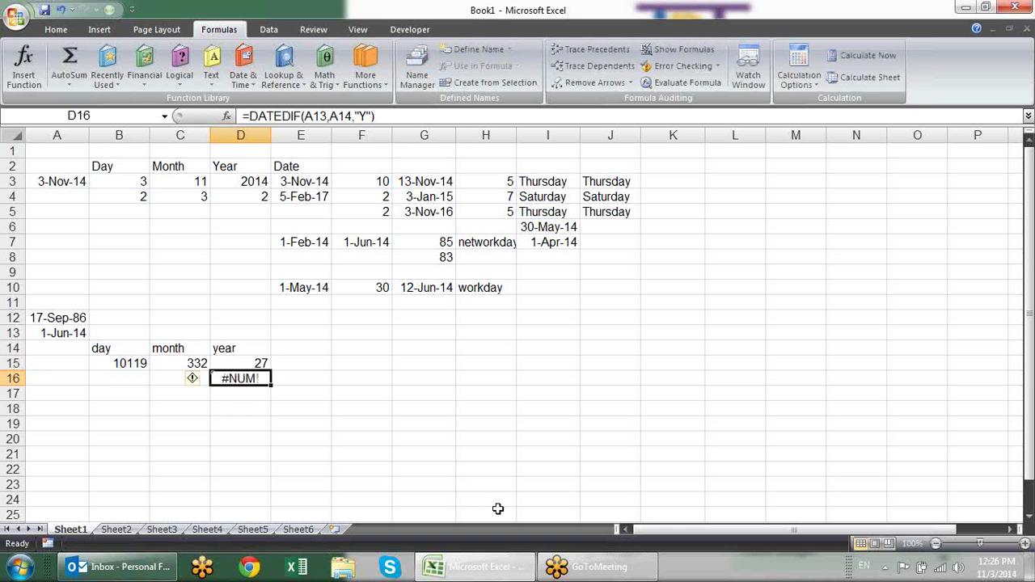
{"action": "key", "text": "F2"}
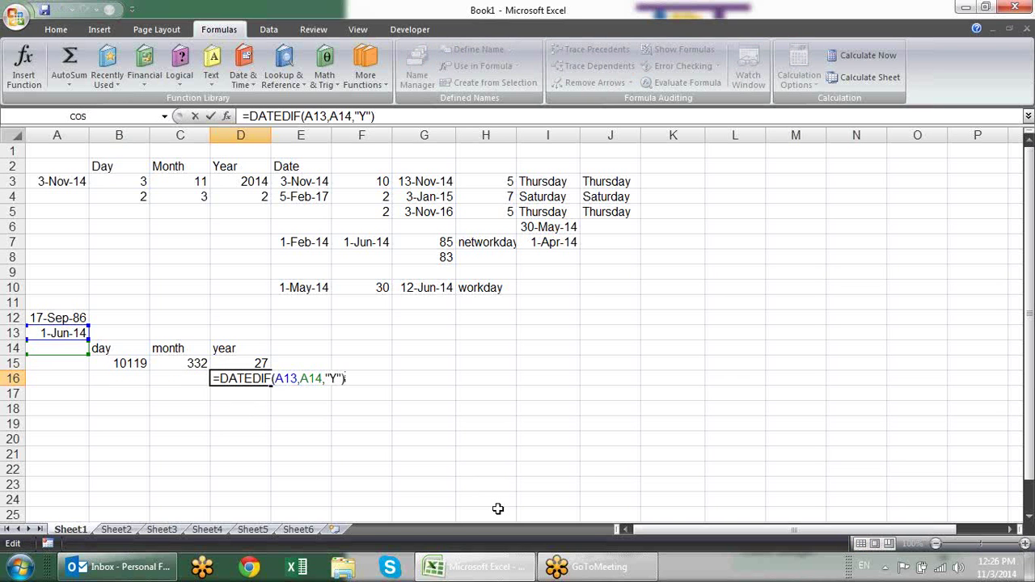
{"action": "key", "text": "Escape"}
{"action": "type", "text": "=datedif"}
{"action": "key", "text": "Tab"}
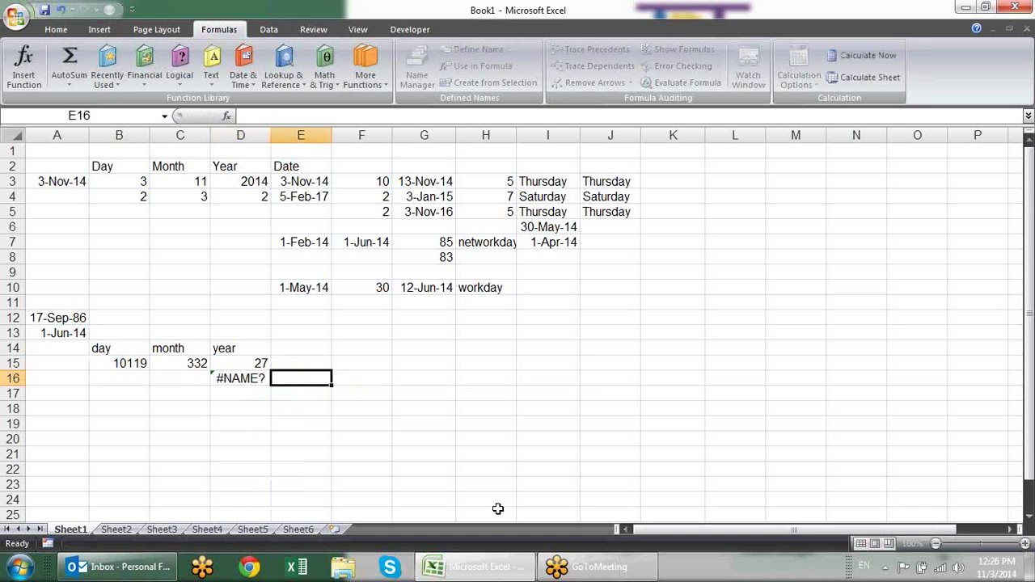
{"action": "key", "text": "Left"}
{"action": "key", "text": "Delete"}
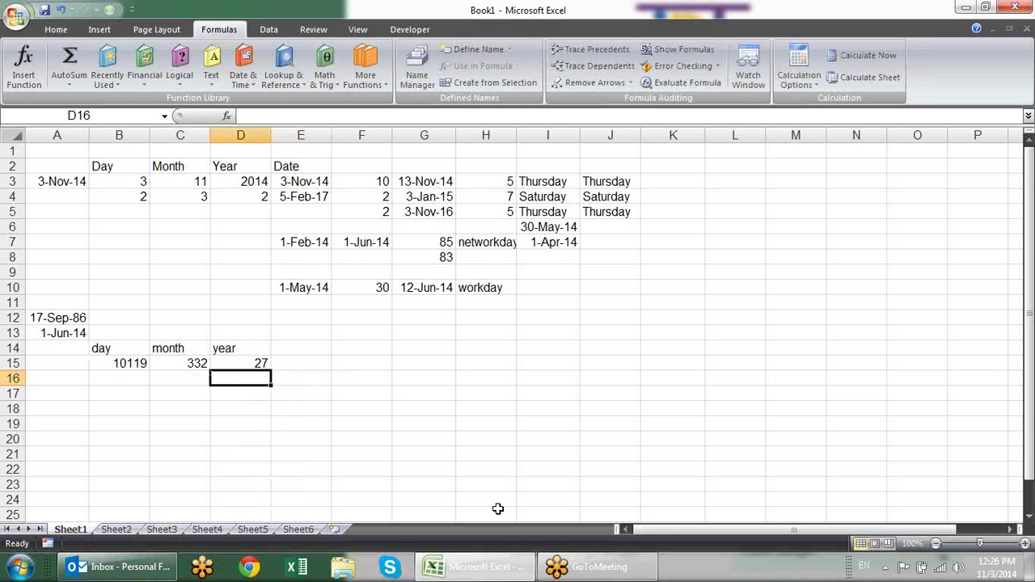
{"action": "key", "text": "Left"}
{"action": "key", "text": "Left"}
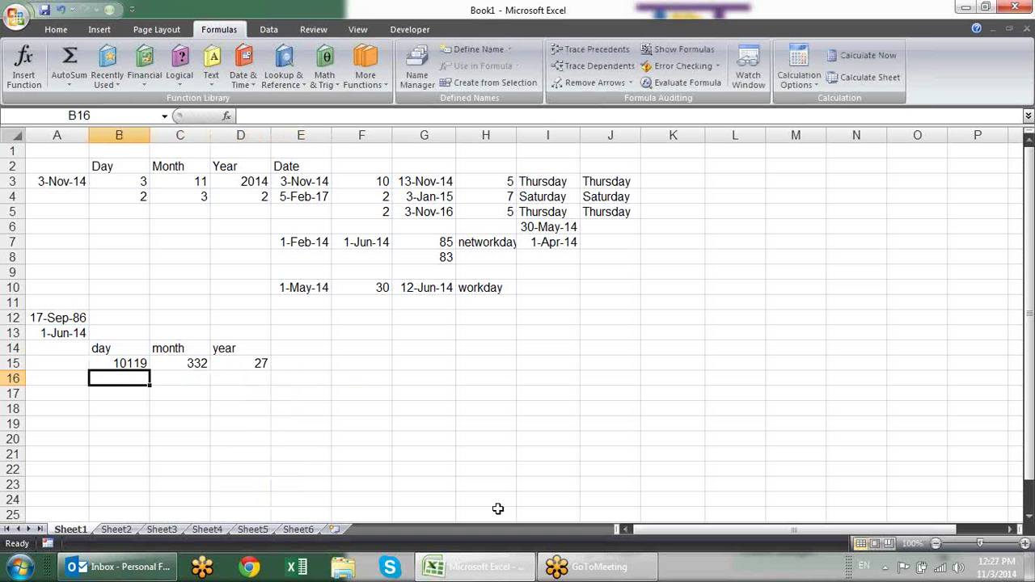
Enter a leftover-days formula in B16 referencing A12 and A13 with unit "MD"
{"action": "type", "text": "="}
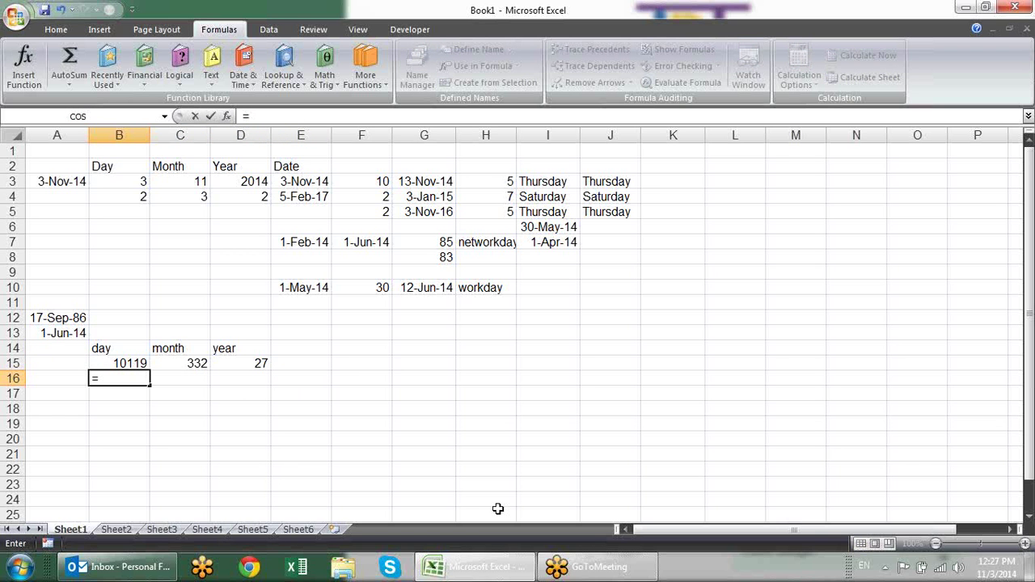
{"action": "type", "text": "date"}
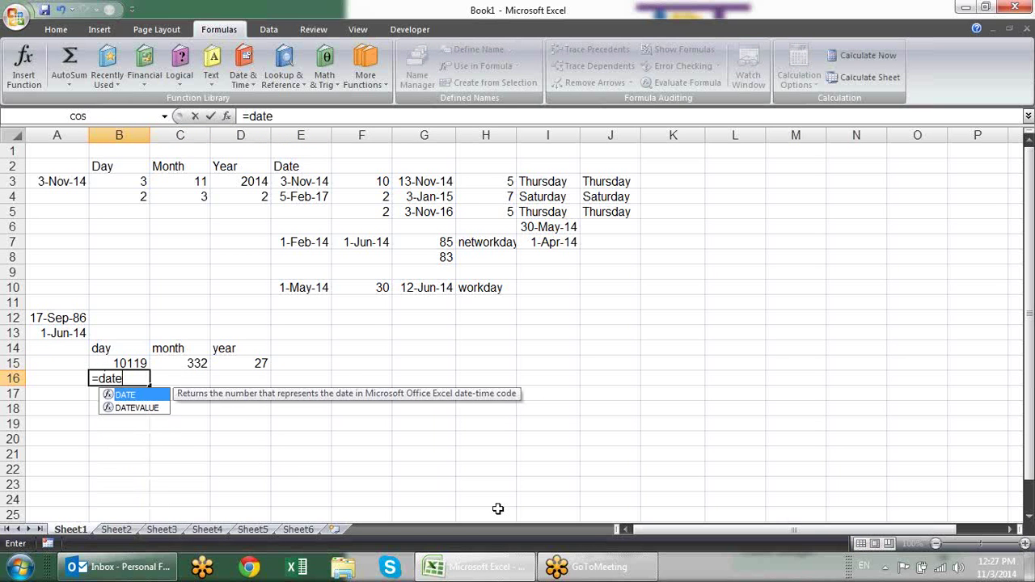
{"action": "type", "text": "d("}
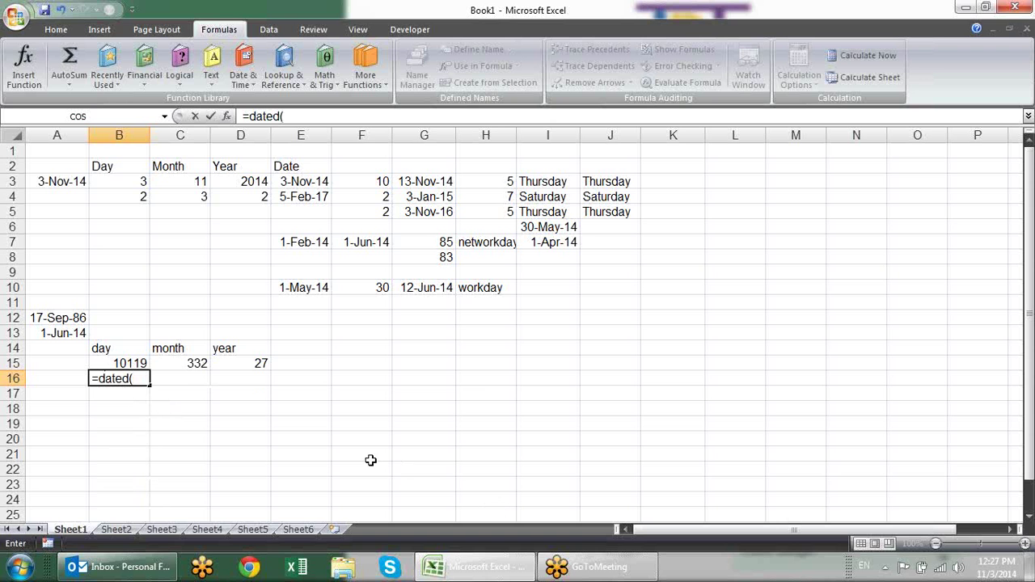
{"action": "left_click", "coordinate": [63, 321]}
{"action": "type", "text": ","}
{"action": "left_click", "coordinate": [73, 335]}
{"action": "type", "text": ",\""}
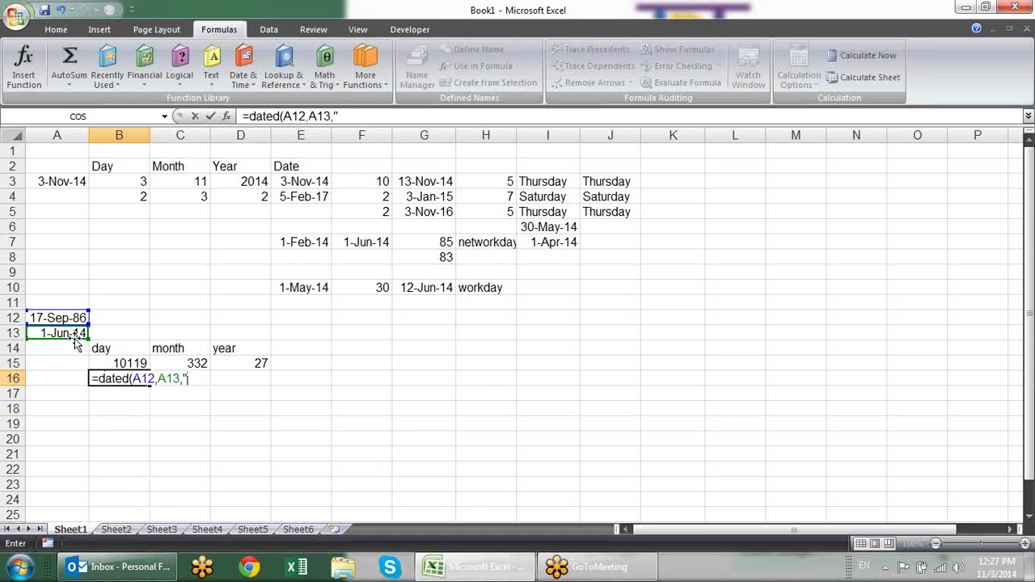
{"action": "type", "text": "MD\""}
{"action": "type", "text": ")"}
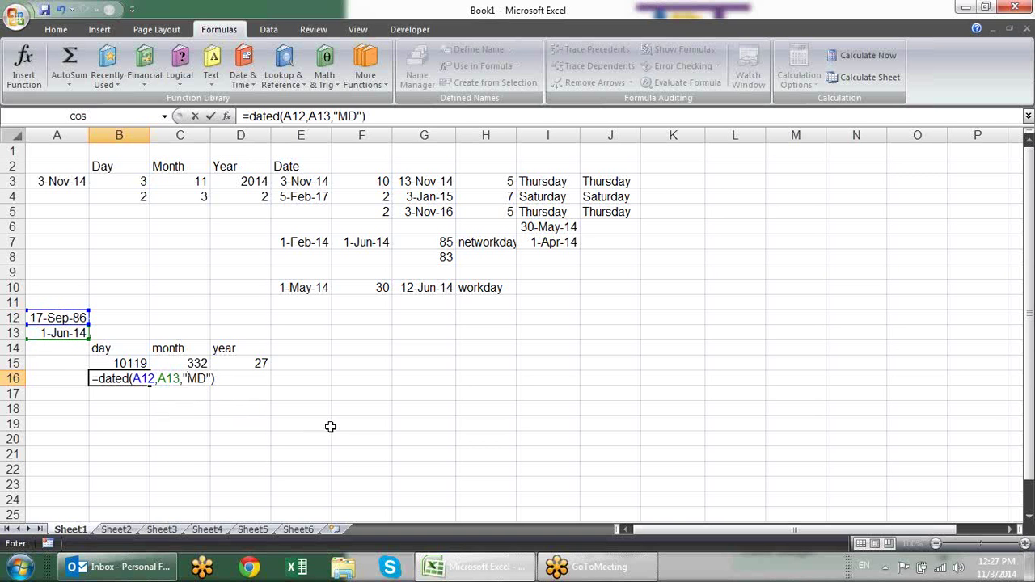
{"action": "key", "text": "Return"}
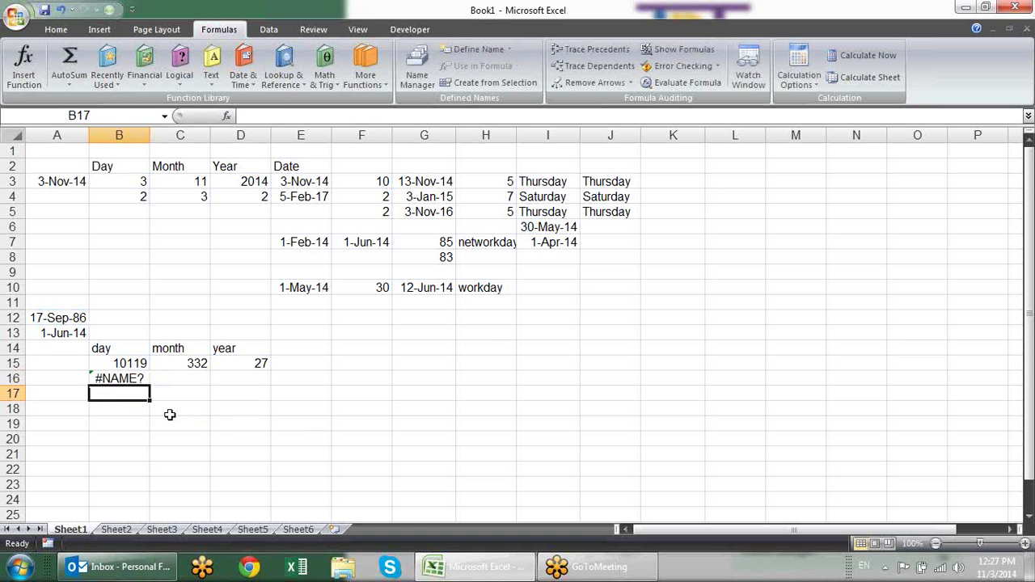
Correct B16 to =DATEDIF(A12,A13,"md") so it returns 14 leftover days
{"action": "double_click", "coordinate": [127, 380]}
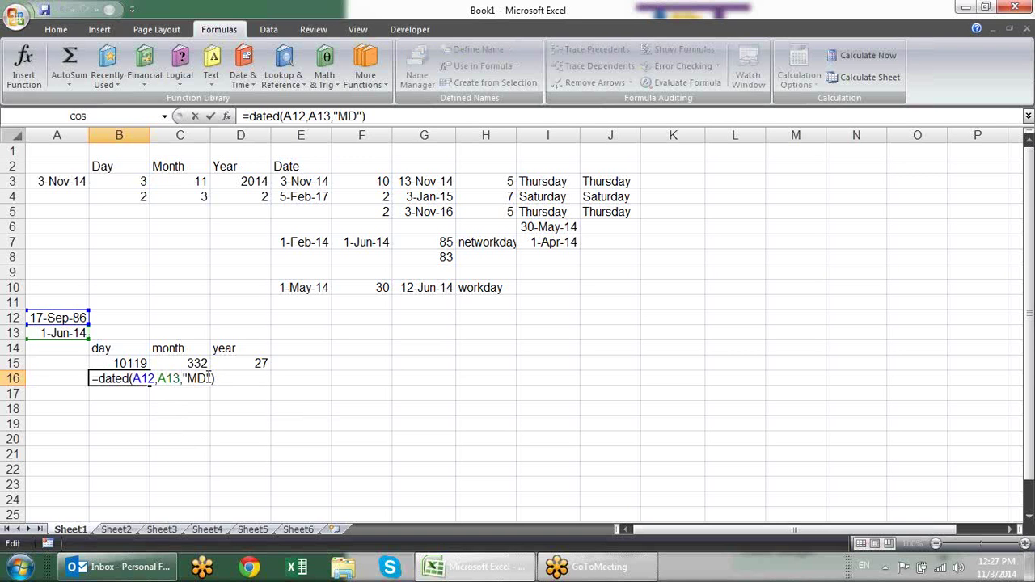
{"action": "key", "text": "BackSpace"}
{"action": "key", "text": "BackSpace"}
{"action": "type", "text": "md"}
{"action": "key", "text": "Return"}
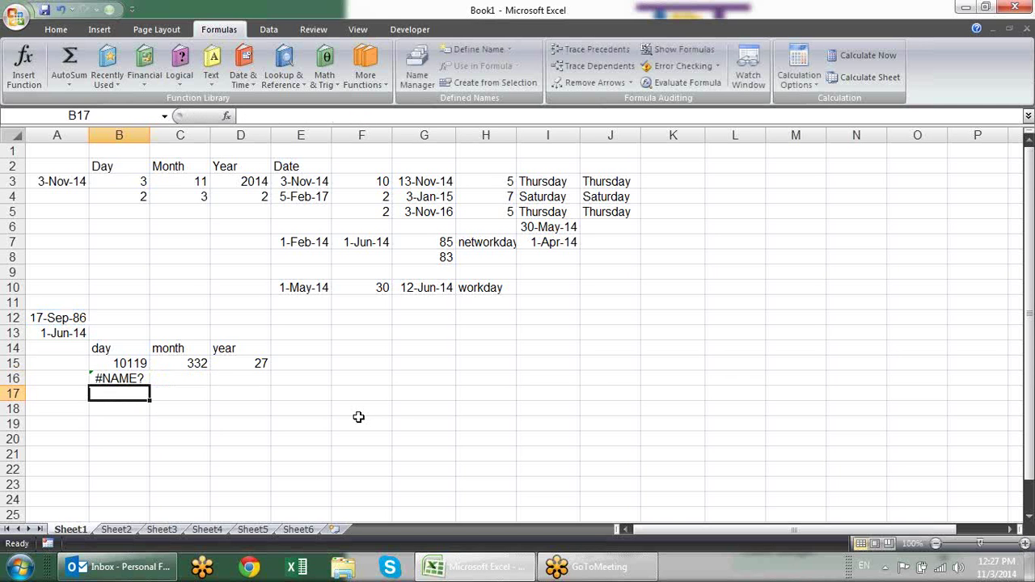
{"action": "key", "text": "Up"}
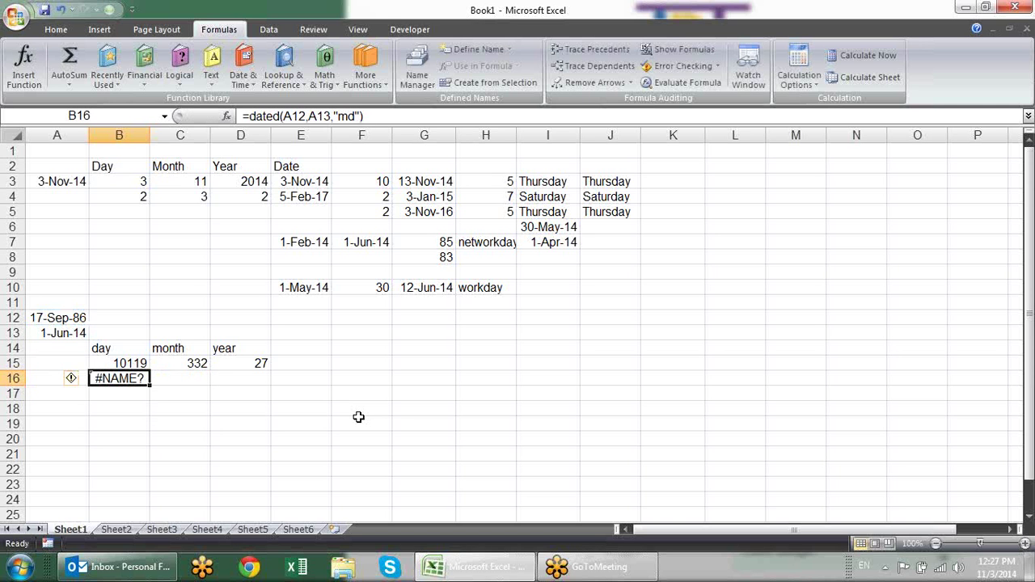
{"action": "key", "text": "F2"}
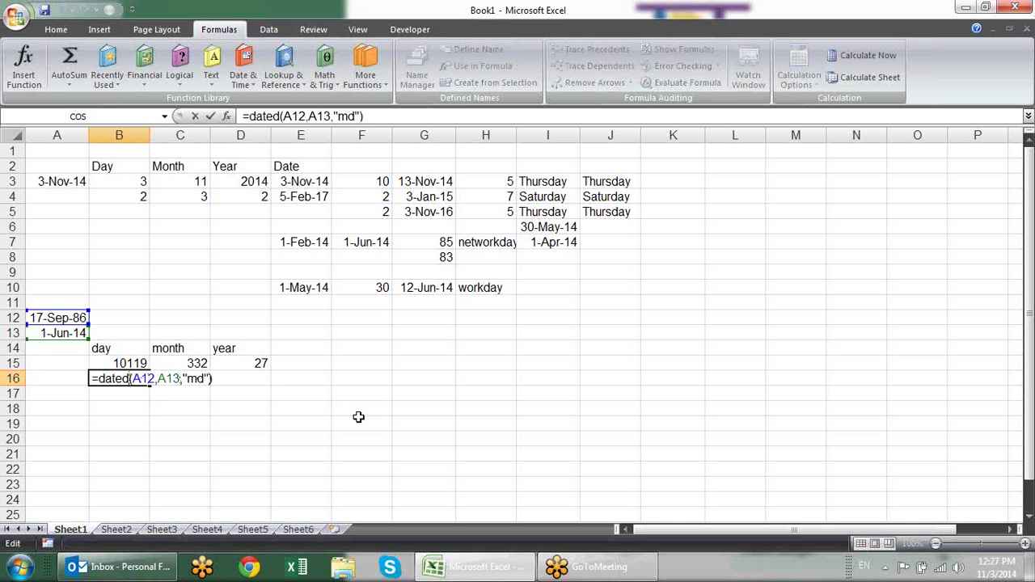
{"action": "type", "text": "if"}
{"action": "key", "text": "Return"}
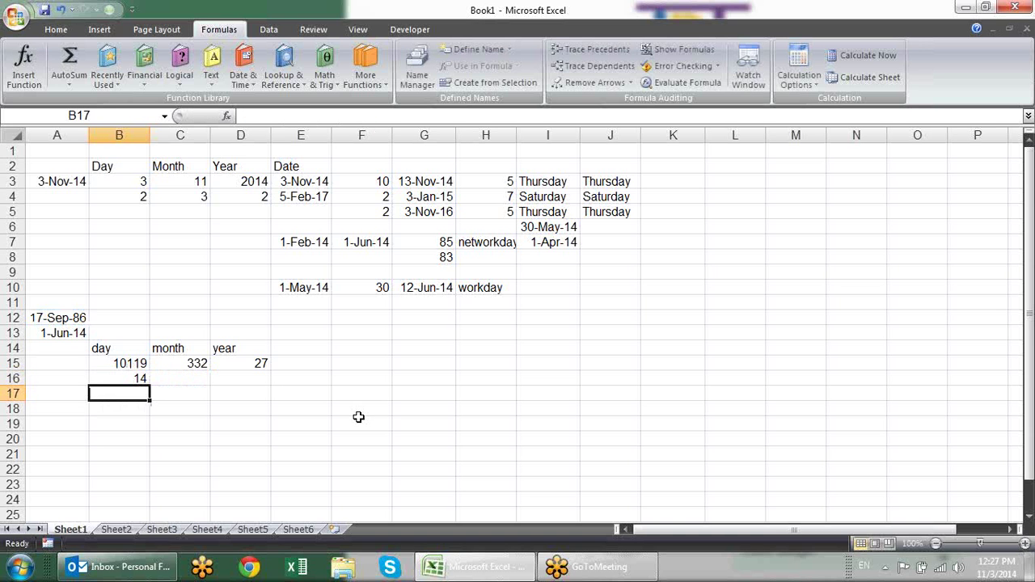
{"action": "key", "text": "Up"}
{"action": "key", "text": "Right"}
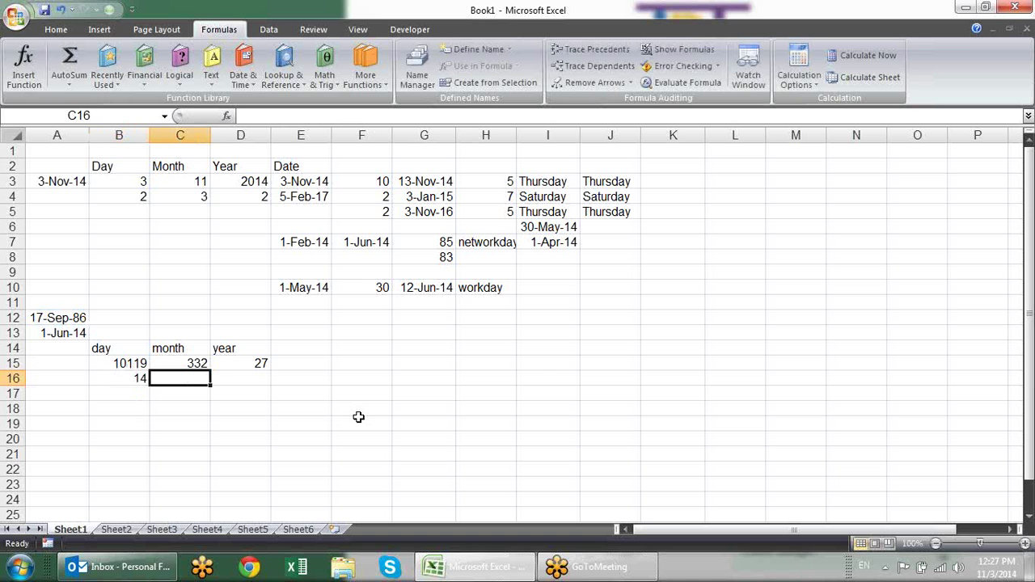
Enter =DATEDIF(A12,A13,"ym") in C16, returning 8 leftover months beyond whole years
{"action": "type", "text": "=mond"}
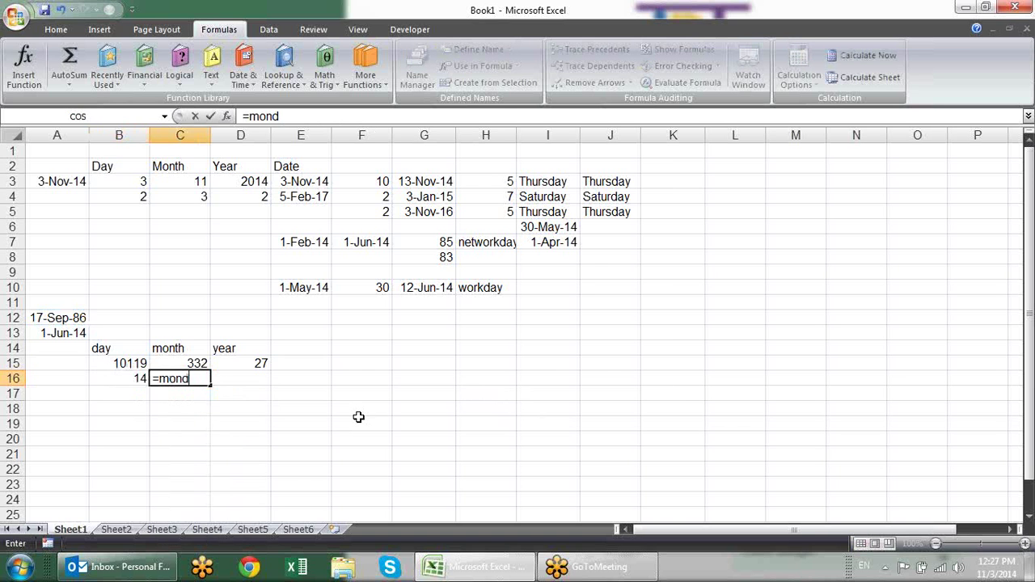
{"action": "key", "text": "BackSpace"}
{"action": "key", "text": "BackSpace"}
{"action": "key", "text": "BackSpace"}
{"action": "key", "text": "BackSpace"}
{"action": "type", "text": "datedif"}
{"action": "type", "text": "("}
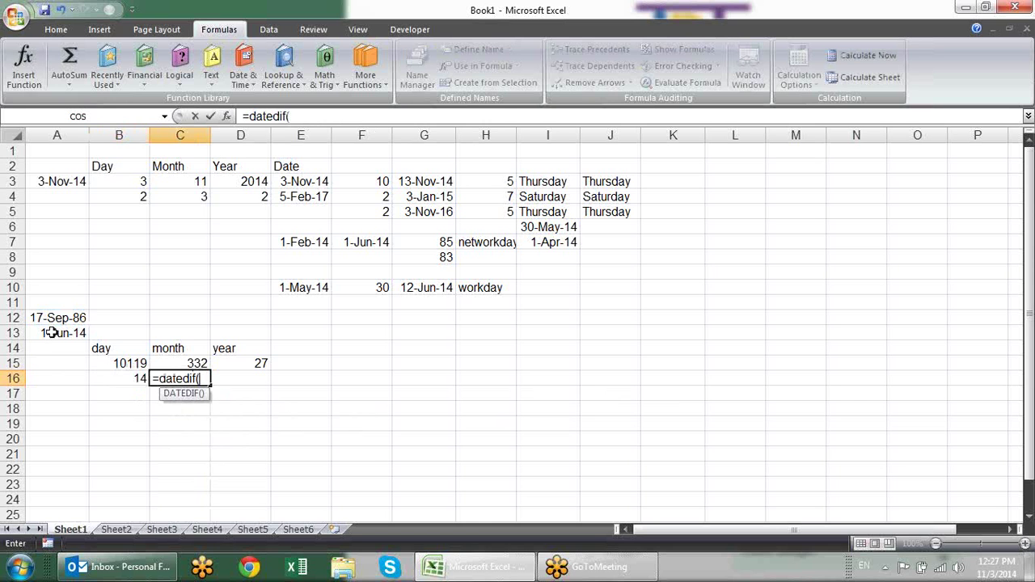
{"action": "left_click", "coordinate": [51, 318]}
{"action": "type", "text": ","}
{"action": "left_click", "coordinate": [66, 333]}
{"action": "type", "text": ","}
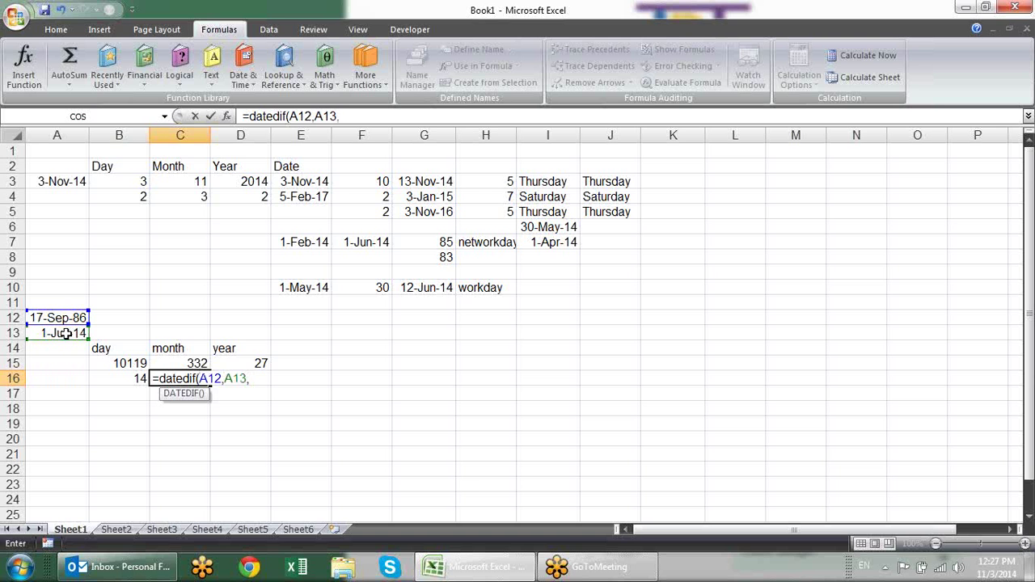
{"action": "type", "text": "("}
{"action": "type", "text": "ym"}
{"action": "key", "text": "BackSpace"}
{"action": "key", "text": "BackSpace"}
{"action": "type", "text": "m"}
{"action": "key", "text": "Return"}
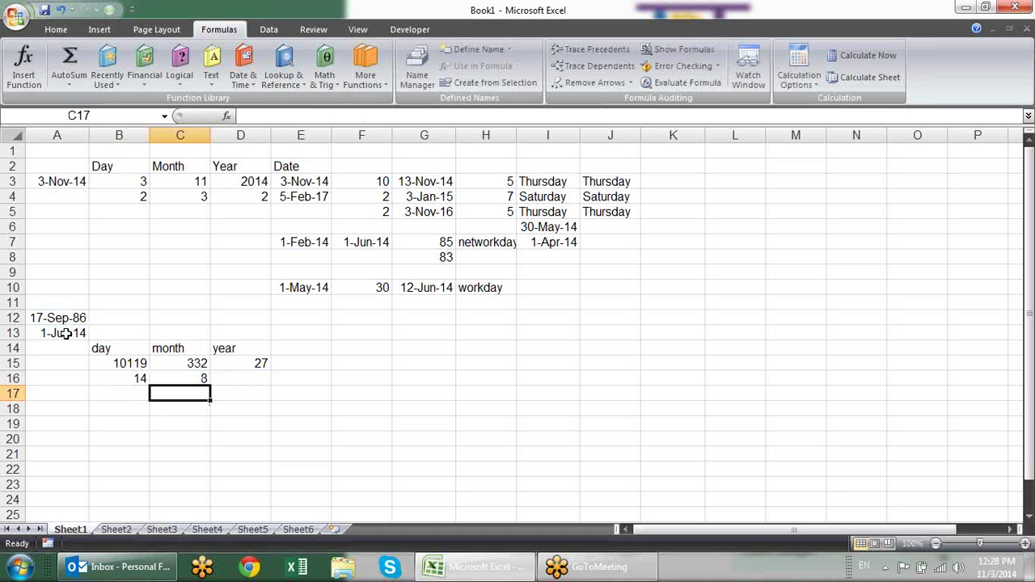
{"action": "key", "text": "Up"}
{"action": "key", "text": "Right"}
{"action": "key", "text": "Up"}
Enter =DATEDIF(A12,A13,"Y") in D16, returning 27 whole years
{"action": "key", "text": "Down"}
{"action": "type", "text": "=dated"}
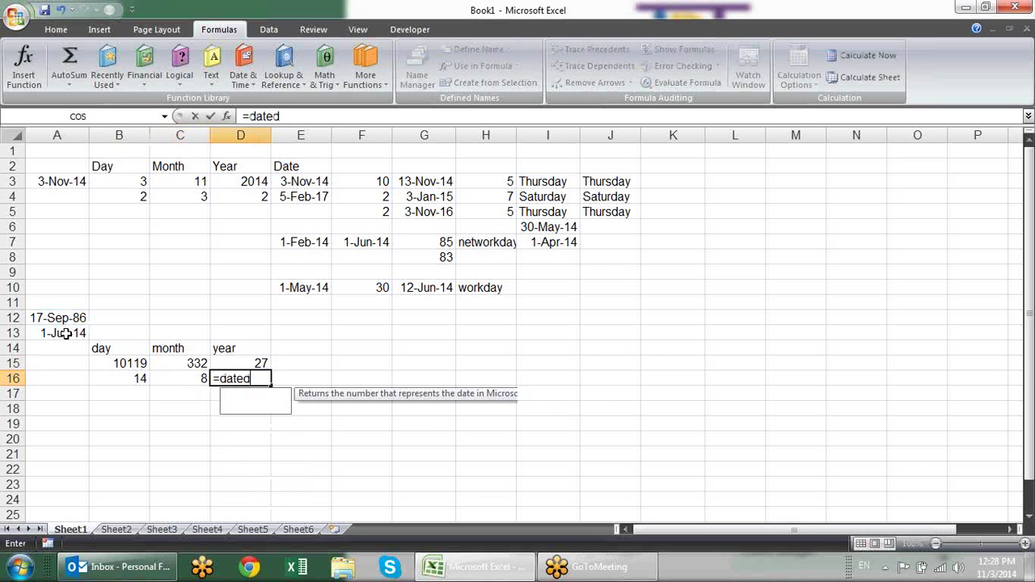
{"action": "type", "text": "if"}
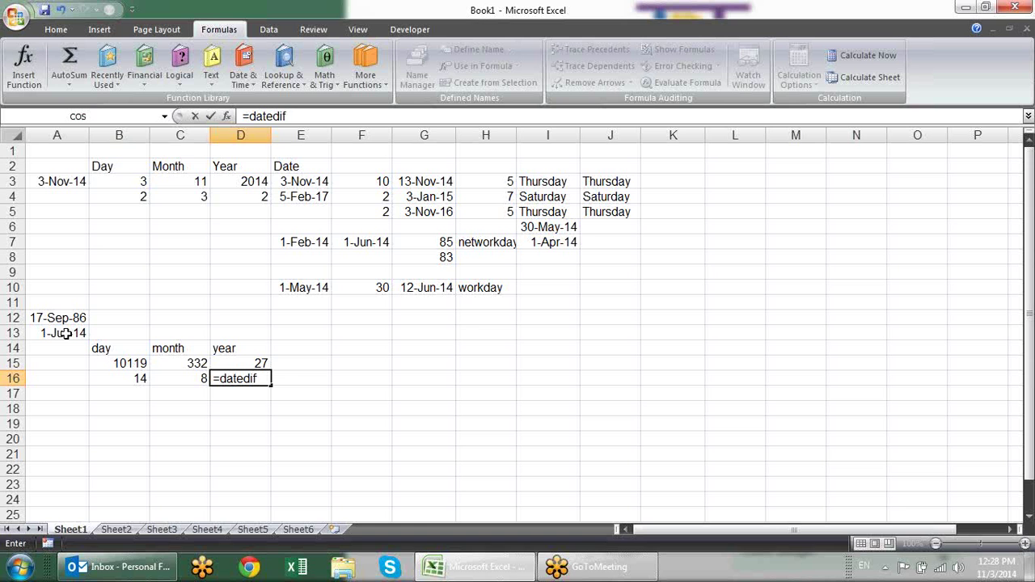
{"action": "type", "text": "("}
{"action": "left_click", "coordinate": [47, 317]}
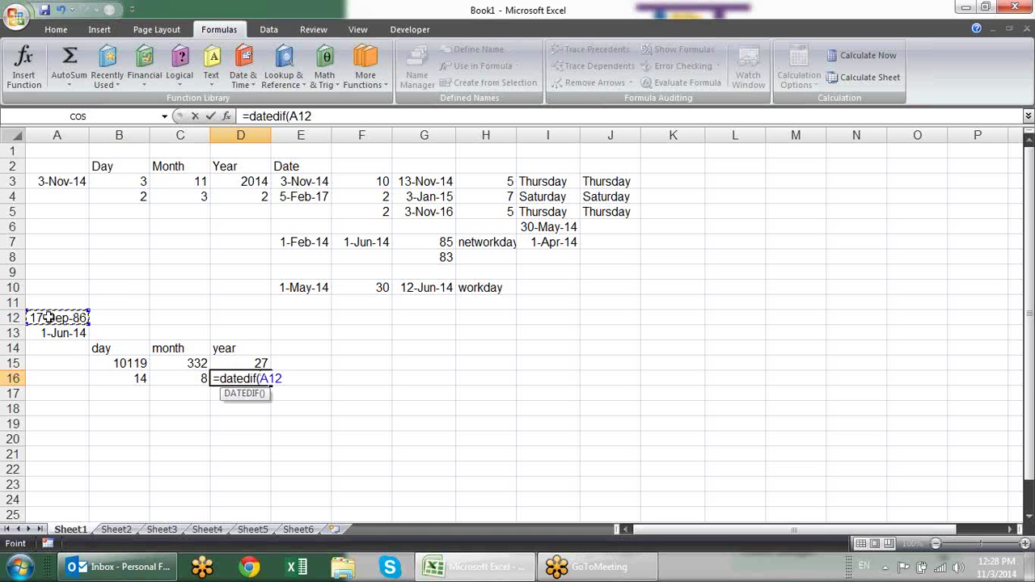
{"action": "type", "text": ","}
{"action": "left_click_drag", "start_coordinate": [49, 318], "coordinate": [57, 334]}
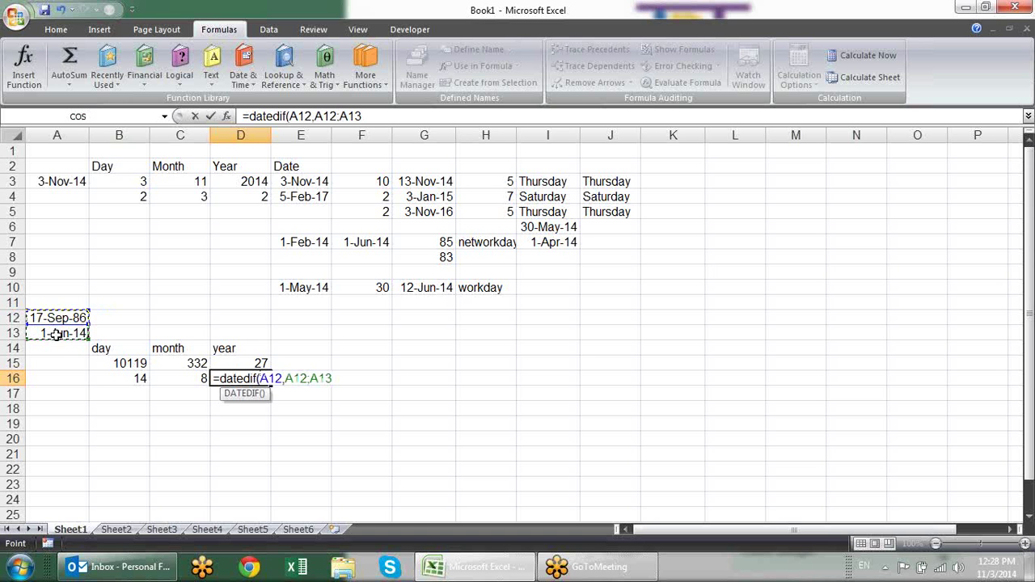
{"action": "left_click", "coordinate": [61, 333]}
{"action": "type", "text": ","}
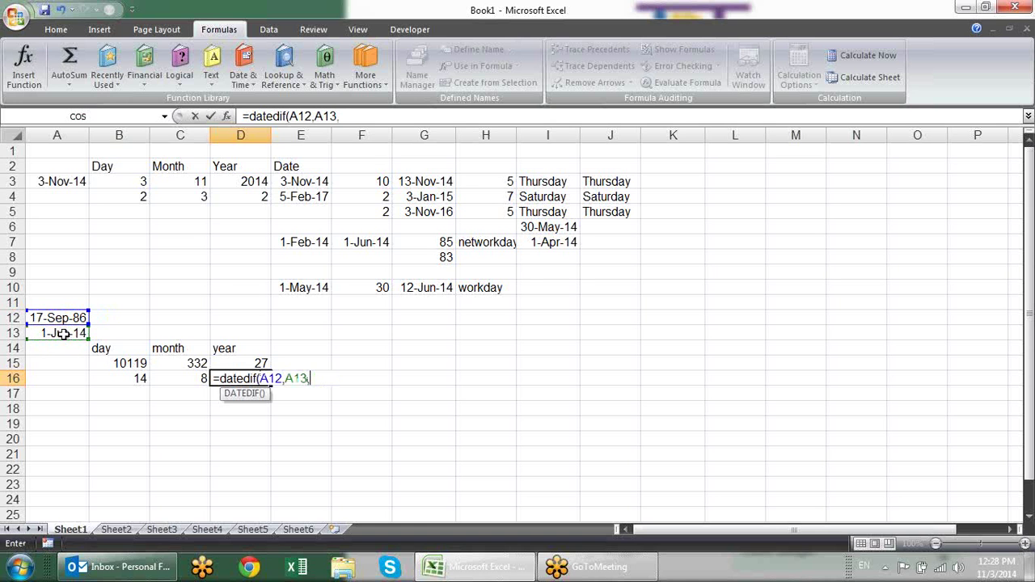
{"action": "type", "text": "\"Y\""}
{"action": "key", "text": "Return"}
Review the DATEDIF formulas across B15:D16 for days, months and years
{"action": "left_click", "coordinate": [233, 378]}
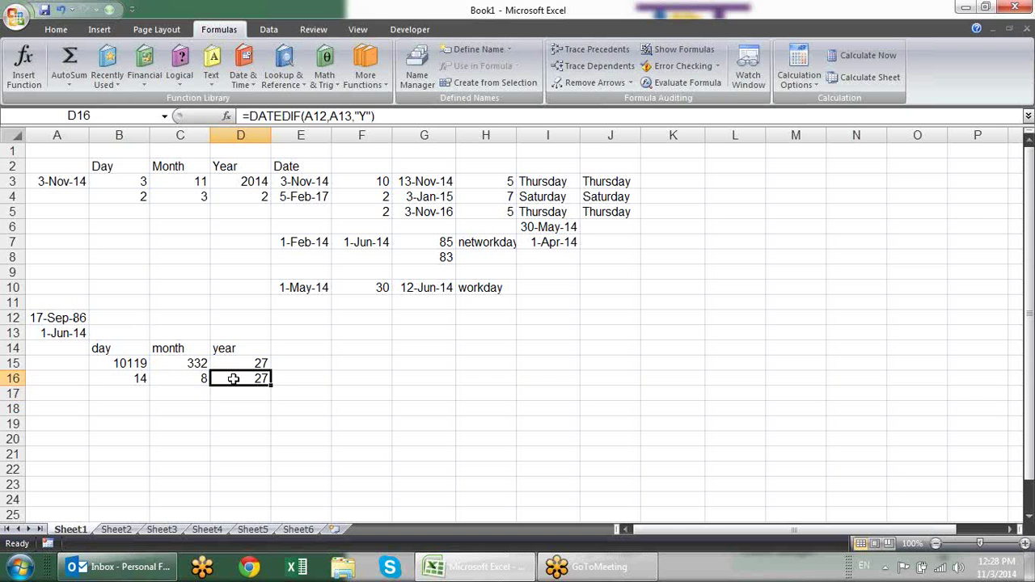
{"action": "left_click", "coordinate": [198, 363]}
{"action": "left_click", "coordinate": [202, 380]}
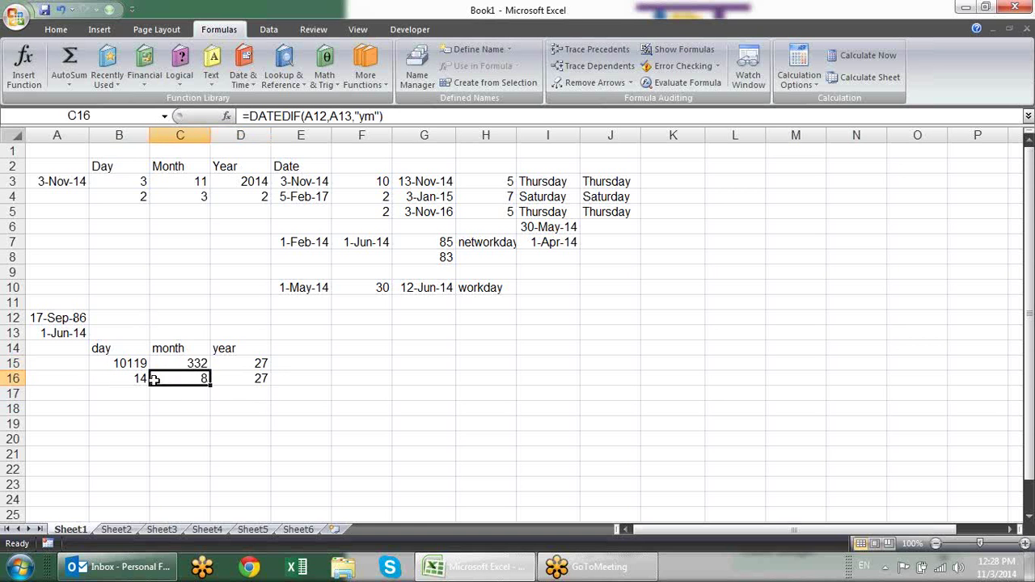
{"action": "left_click", "coordinate": [139, 361]}
{"action": "left_click", "coordinate": [230, 379]}
{"action": "left_click", "coordinate": [200, 377]}
{"action": "left_click", "coordinate": [142, 377]}
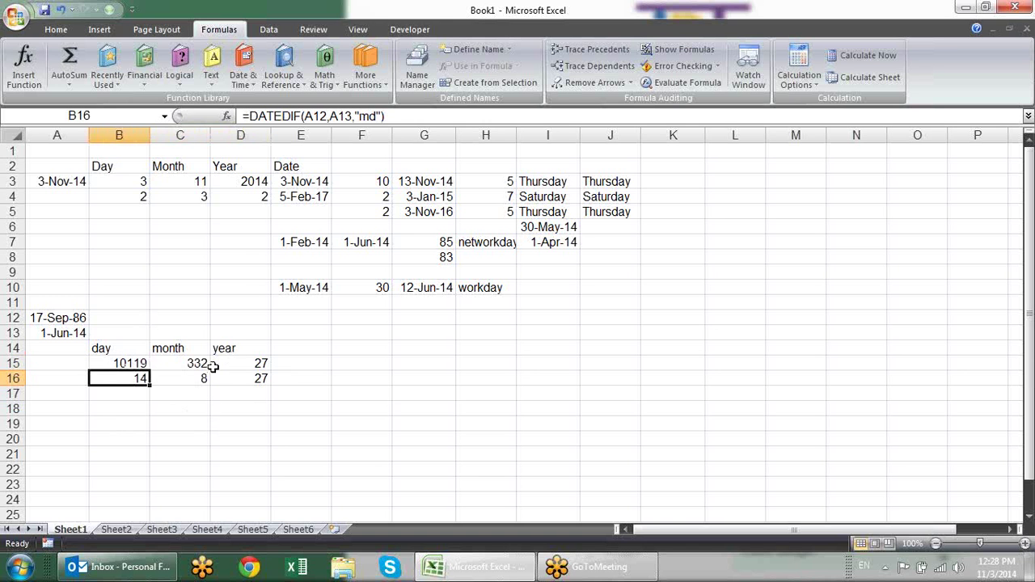
{"action": "left_click", "coordinate": [142, 400]}
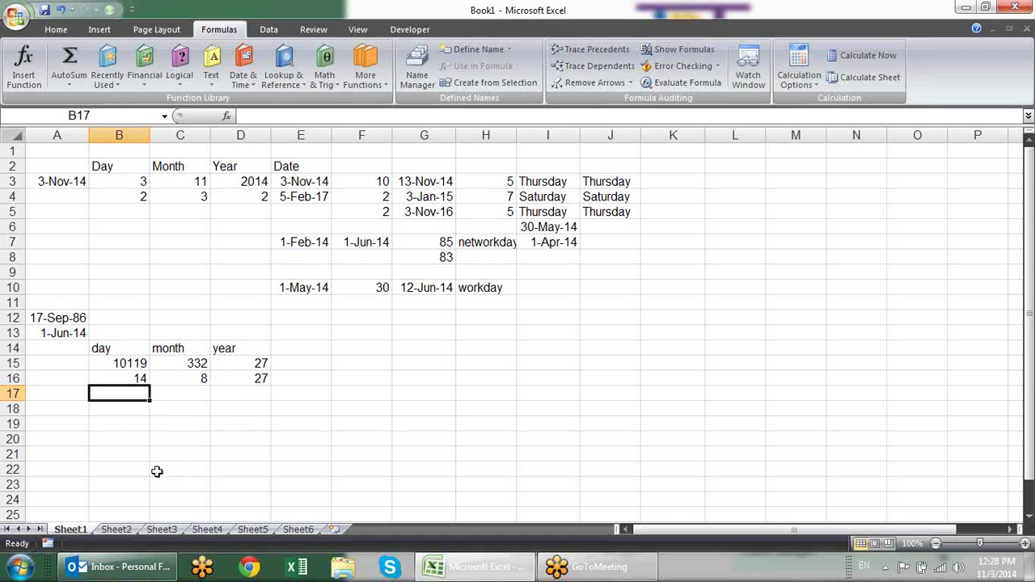
Inspect the year- and month-difference formulas in D16 and C16 without changing them
{"action": "double_click", "coordinate": [255, 381]}
{"action": "key", "text": "Escape"}
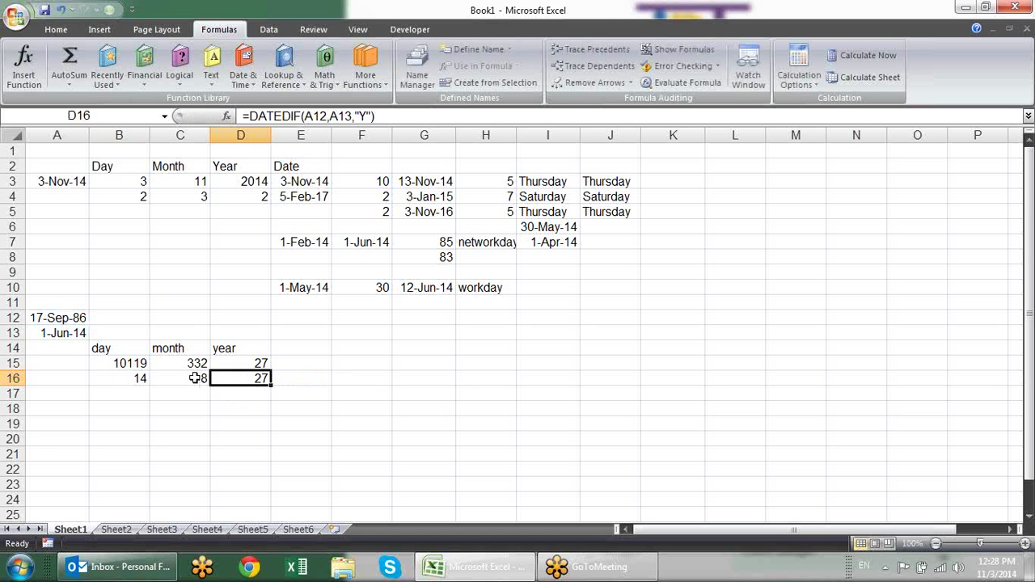
{"action": "double_click", "coordinate": [194, 378]}
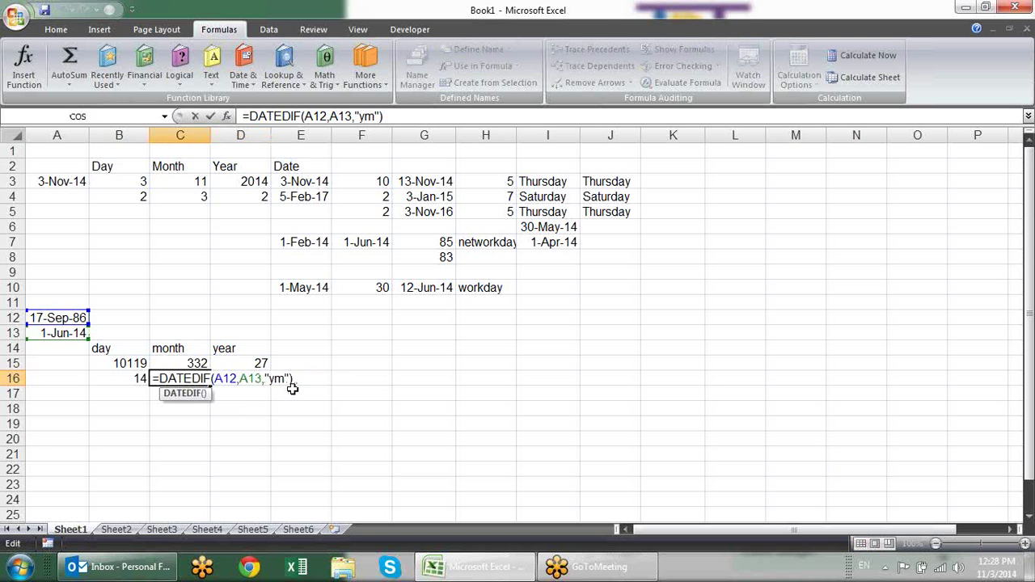
{"action": "key", "text": "Escape"}
Enter =DATEDIF(A12,A13,"YD") in B18, returning 132 days
{"action": "left_click", "coordinate": [141, 409]}
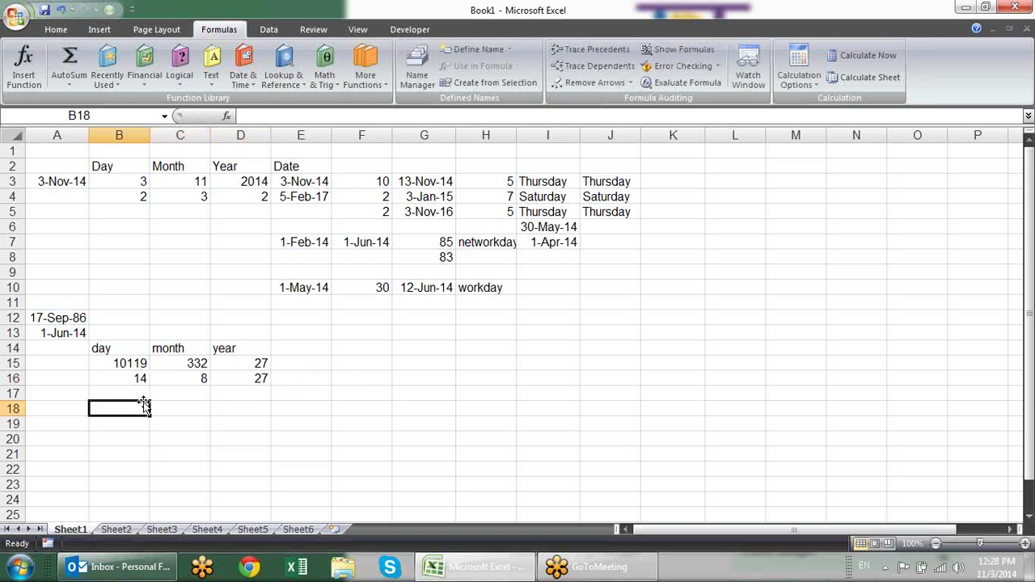
{"action": "type", "text": "=datre"}
{"action": "key", "text": "BackSpace"}
{"action": "key", "text": "BackSpace"}
{"action": "type", "text": "tel"}
{"action": "key", "text": "BackSpace"}
{"action": "key", "text": "BackSpace"}
{"action": "key", "text": "BackSpace"}
{"action": "type", "text": "ed"}
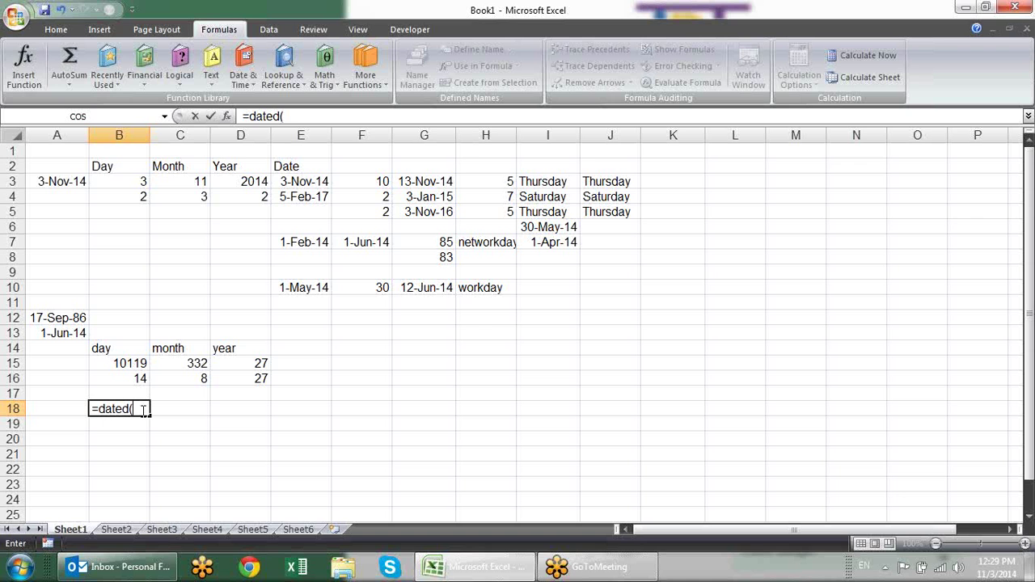
{"action": "type", "text": "if"}
{"action": "type", "text": "("}
{"action": "left_click", "coordinate": [80, 312]}
{"action": "type", "text": ","}
{"action": "left_click", "coordinate": [81, 330]}
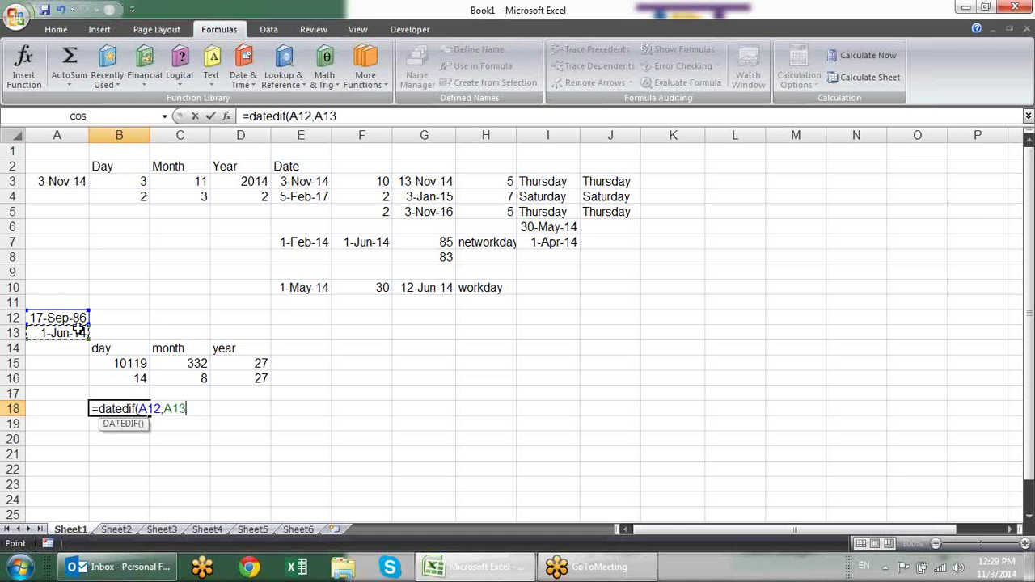
{"action": "type", "text": ","}
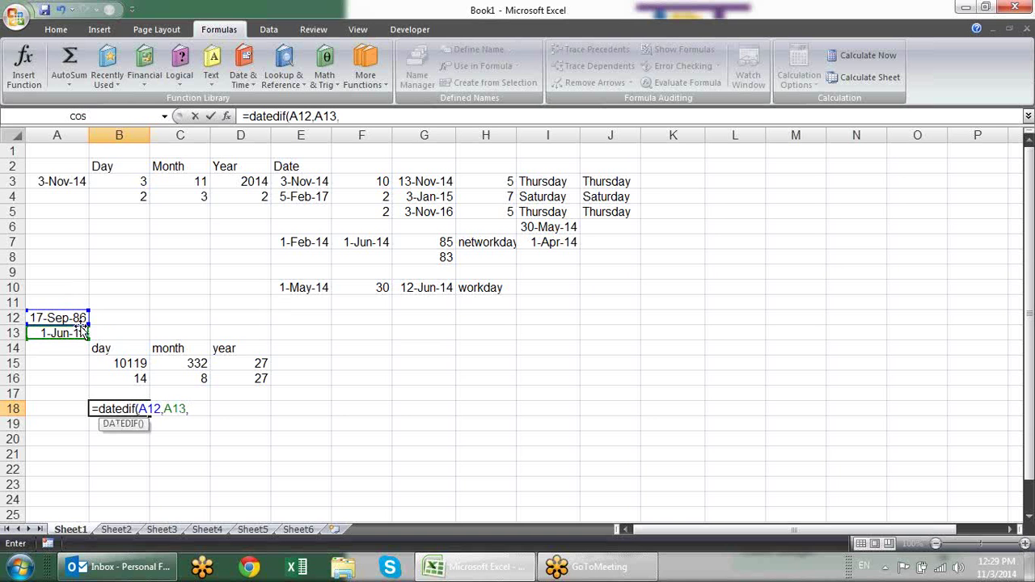
{"action": "type", "text": "\"YD\")"}
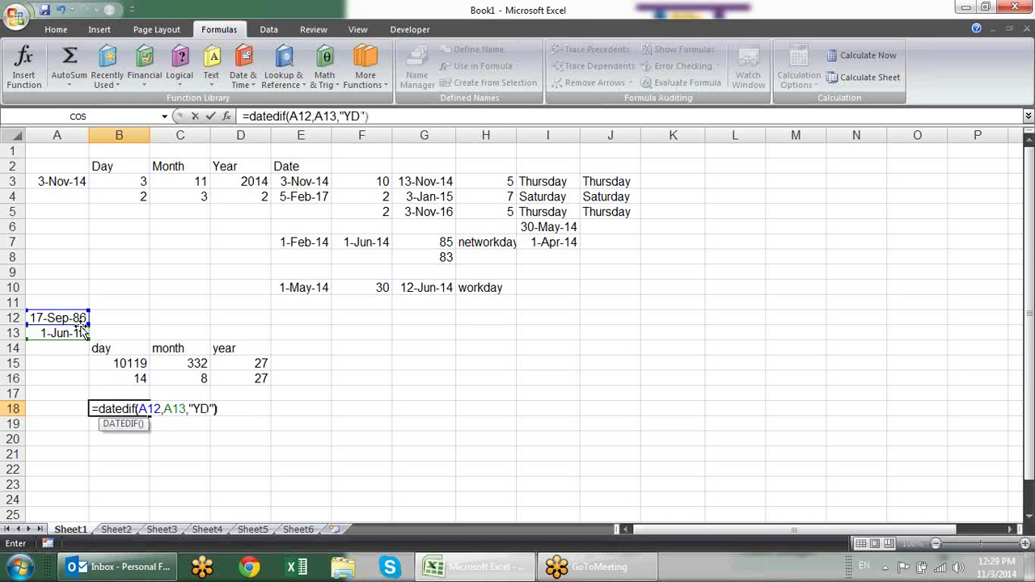
{"action": "key", "text": "Return"}
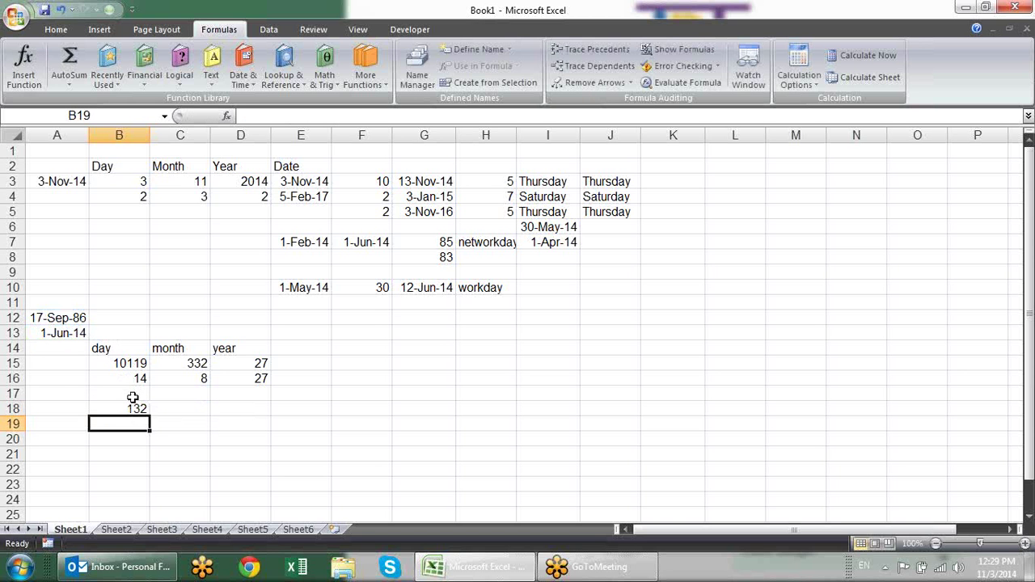
{"action": "left_click", "coordinate": [141, 409]}
Start the interval-code legend with code y and label 'year' in F15:G15
{"action": "left_click", "coordinate": [276, 379]}
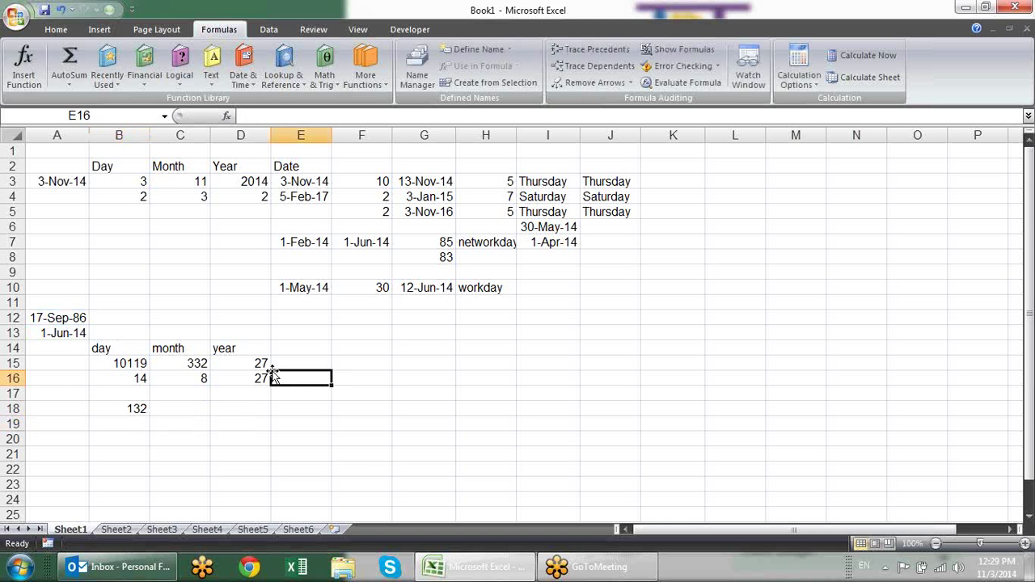
{"action": "left_click", "coordinate": [140, 410]}
{"action": "left_click_drag", "start_coordinate": [268, 376], "coordinate": [272, 363]}
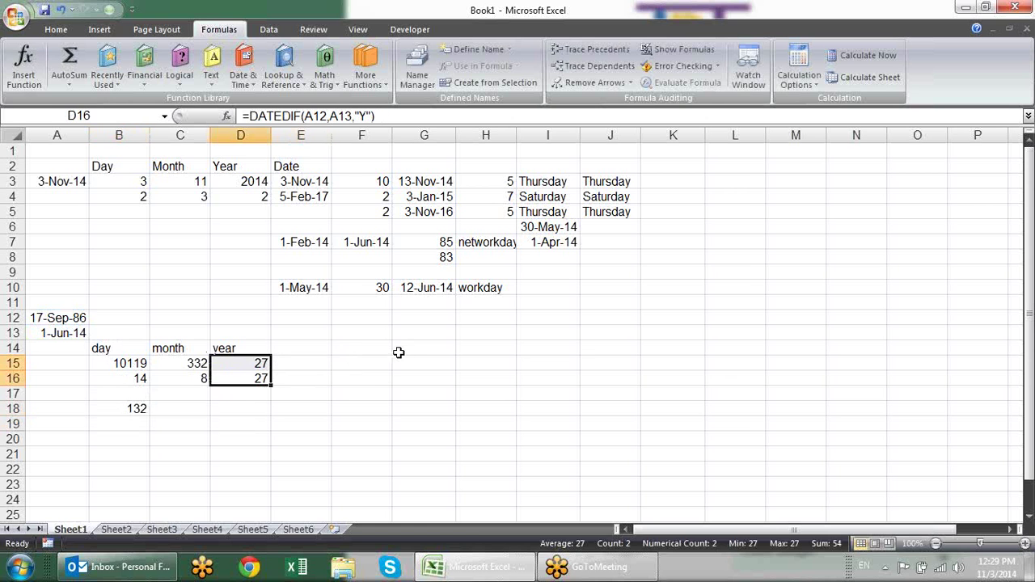
{"action": "left_click", "coordinate": [353, 378]}
{"action": "left_click_drag", "start_coordinate": [353, 378], "coordinate": [353, 393]}
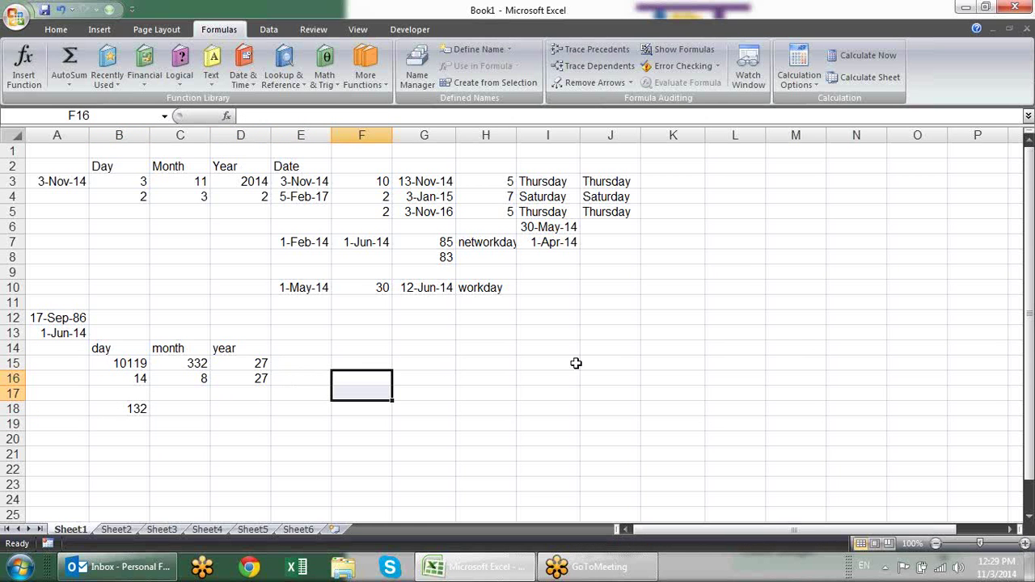
{"action": "left_click", "coordinate": [356, 358]}
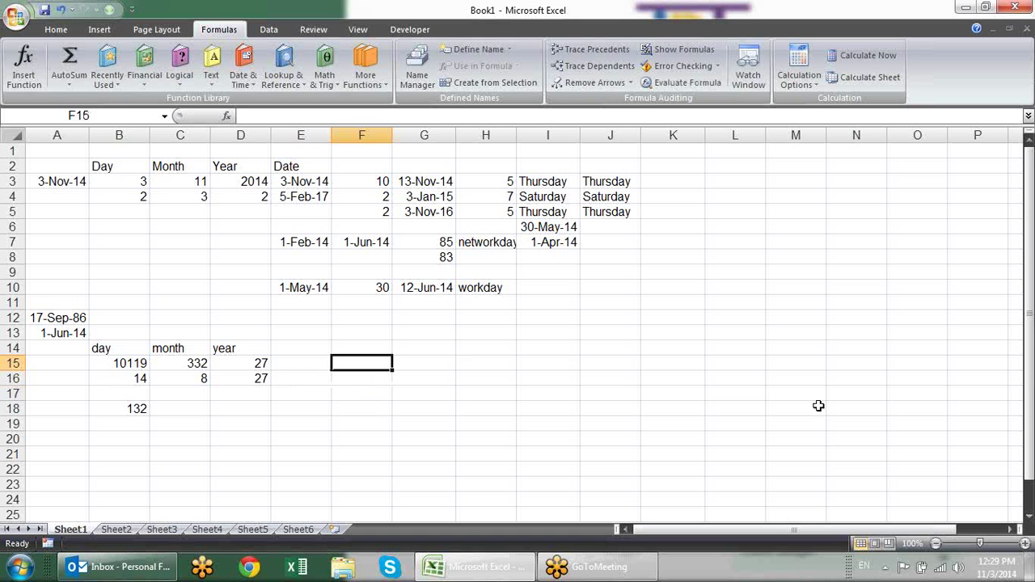
{"action": "type", "text": "y"}
{"action": "key", "text": "Tab"}
{"action": "type", "text": "year"}
{"action": "key", "text": "Return"}
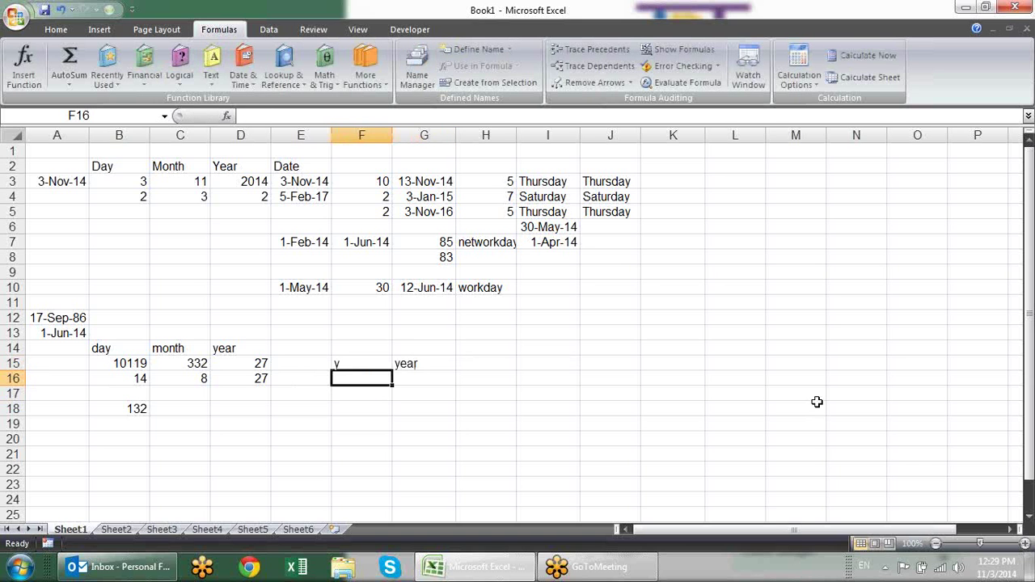
Add the codes m and d with labels 'month' and 'days'
{"action": "type", "text": "m"}
{"action": "key", "text": "Tab"}
{"action": "type", "text": "month"}
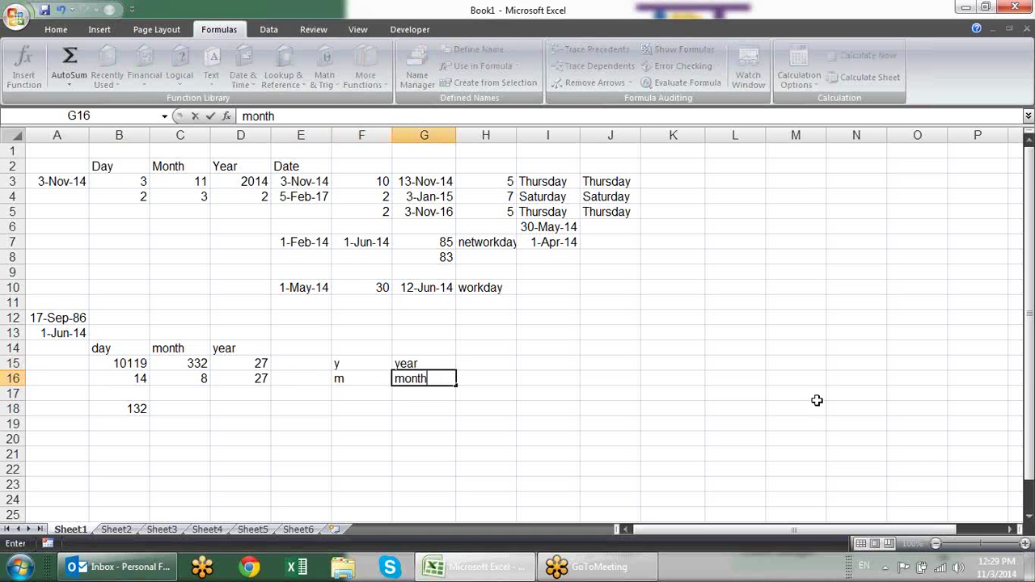
{"action": "key", "text": "Return"}
{"action": "type", "text": "d"}
{"action": "key", "text": "Tab"}
{"action": "type", "text": "days"}
{"action": "key", "text": "Return"}
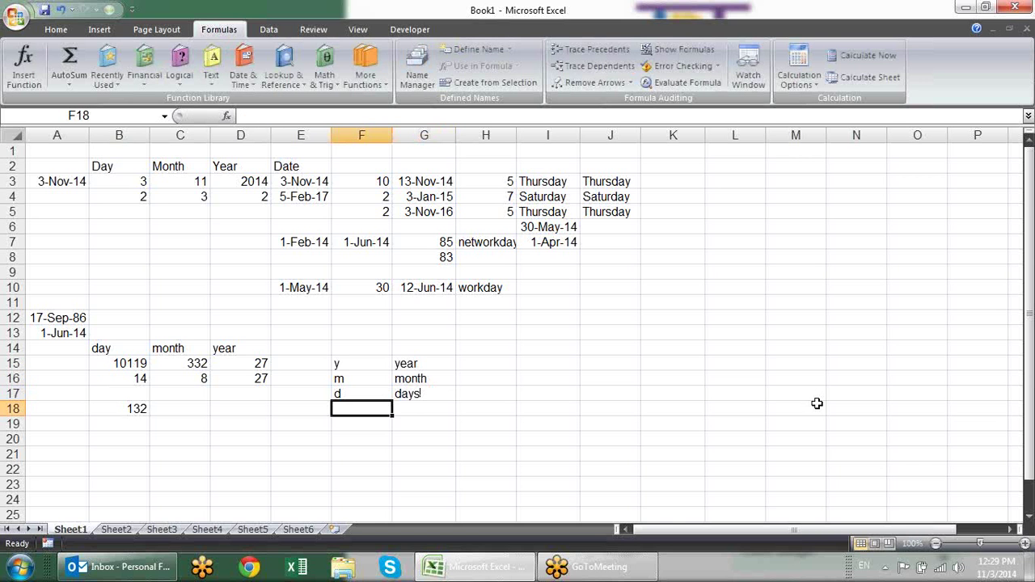
Add code ym with the label 'year after month'
{"action": "type", "text": "ym"}
{"action": "key", "text": "Tab"}
{"action": "type", "text": "year"}
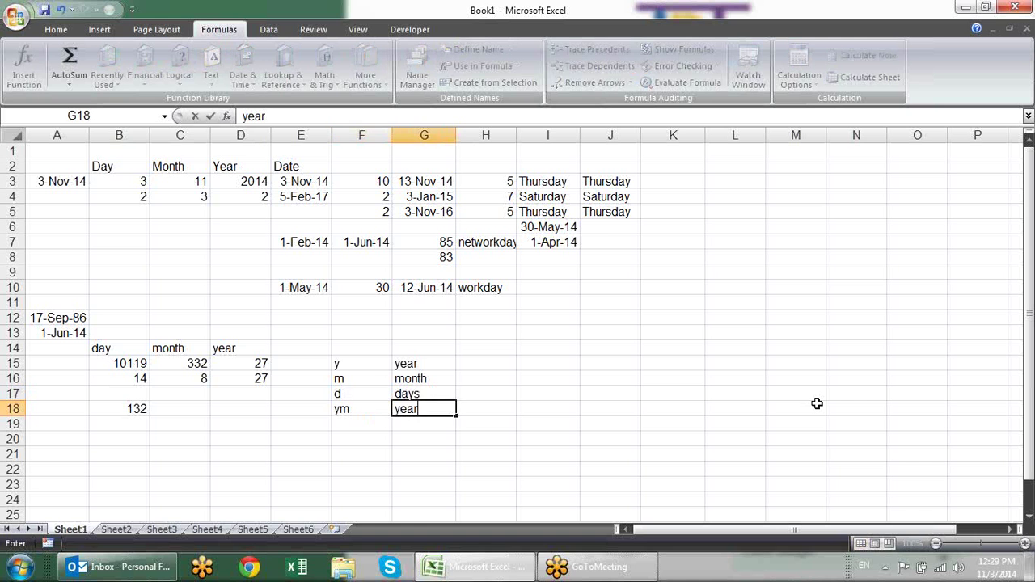
{"action": "type", "text": " after mong"}
{"action": "key", "text": "BackSpace"}
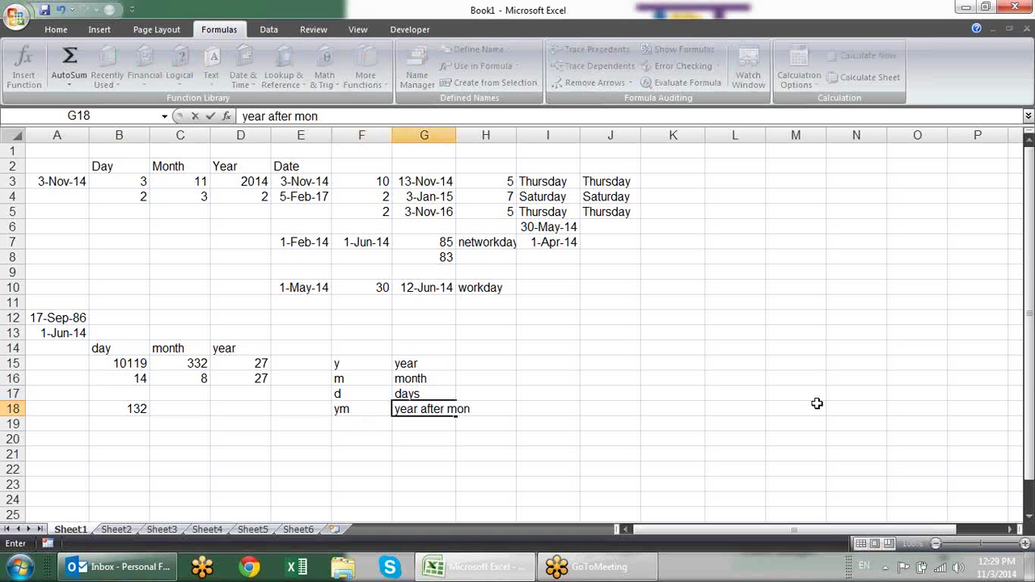
{"action": "type", "text": "th"}
{"action": "key", "text": "Return"}
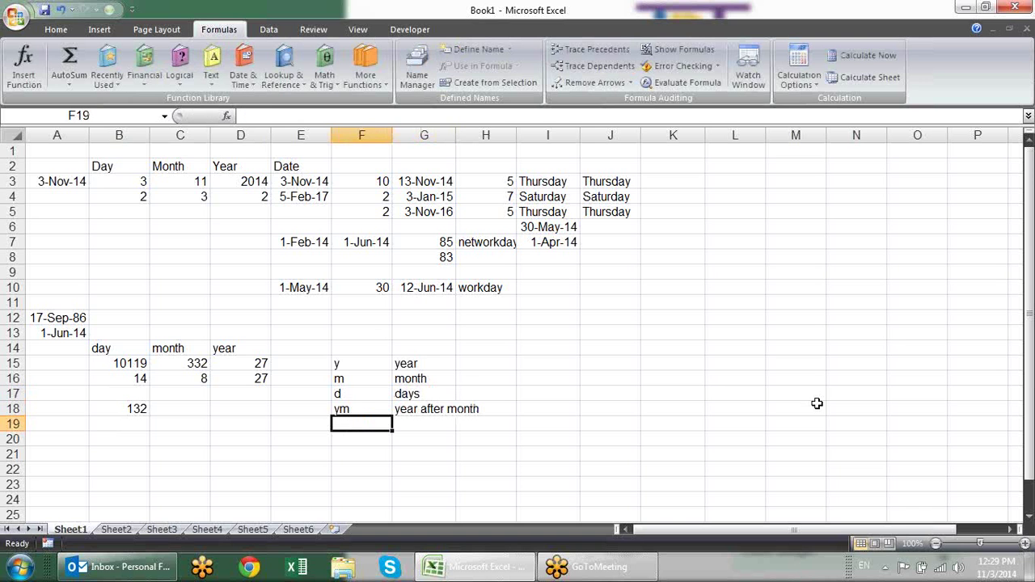
Add code md with the label 'month after days'
{"action": "type", "text": "md"}
{"action": "key", "text": "Tab"}
{"action": "type", "text": "year af"}
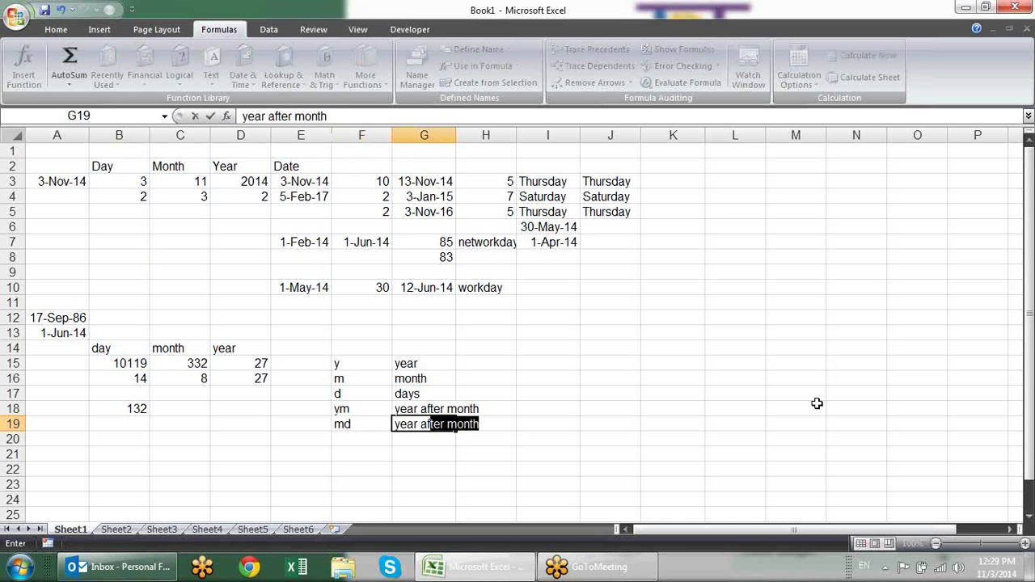
{"action": "type", "text": "e"}
{"action": "key", "text": "BackSpace"}
{"action": "type", "text": "ter days"}
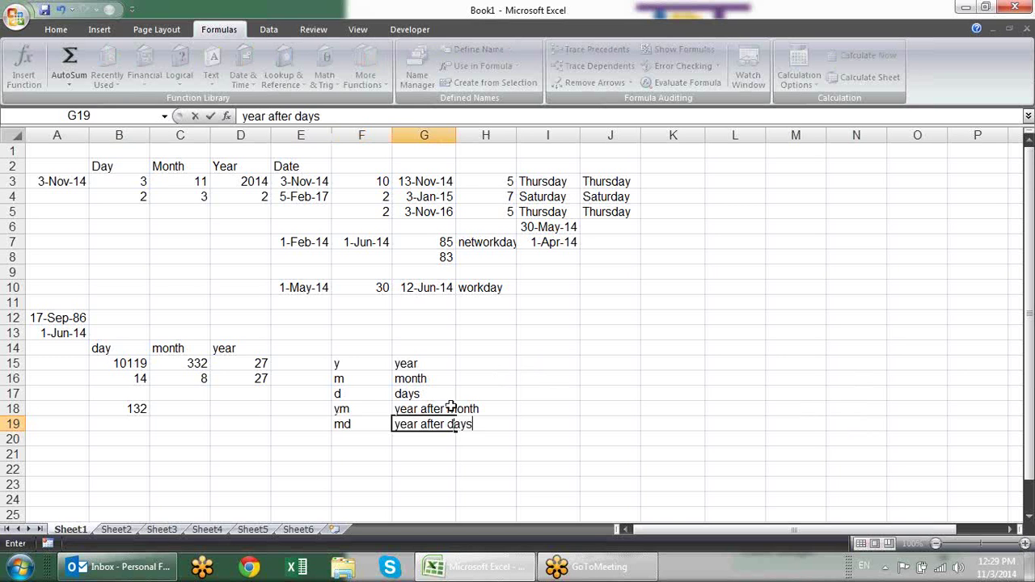
{"action": "left_click_drag", "start_coordinate": [421, 426], "coordinate": [386, 426]}
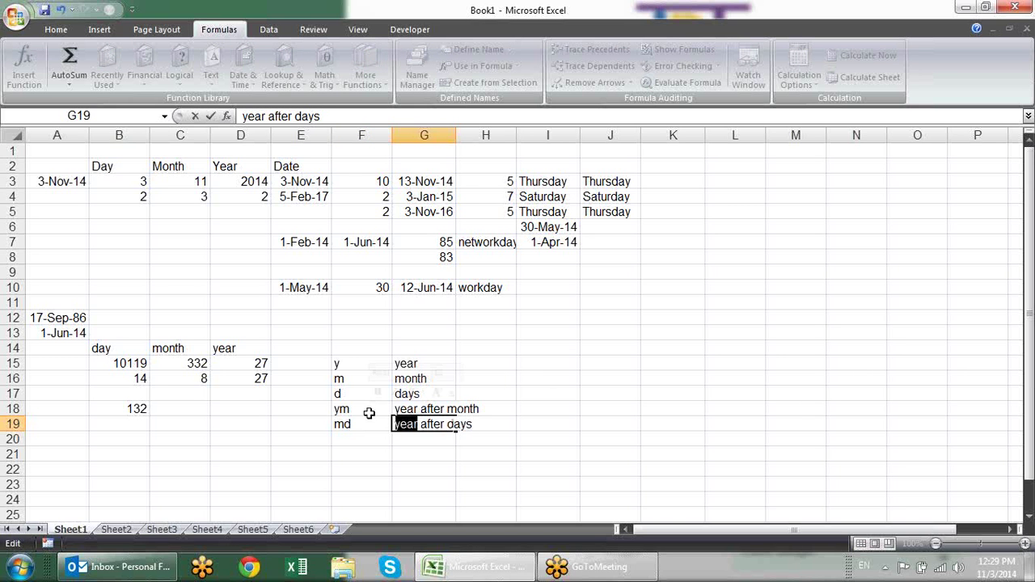
{"action": "type", "text": "month4"}
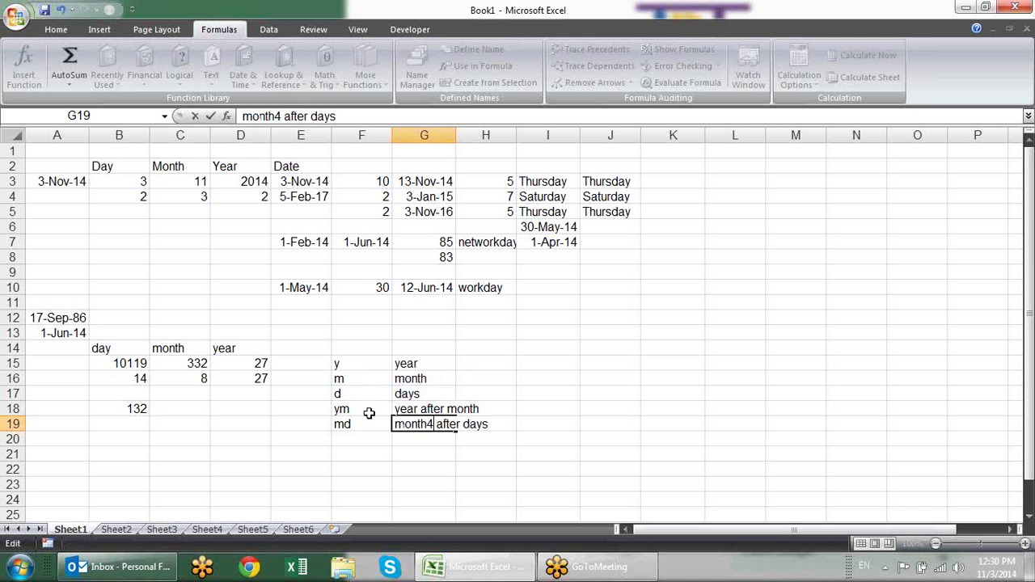
{"action": "key", "text": "BackSpace"}
{"action": "key", "text": "Return"}
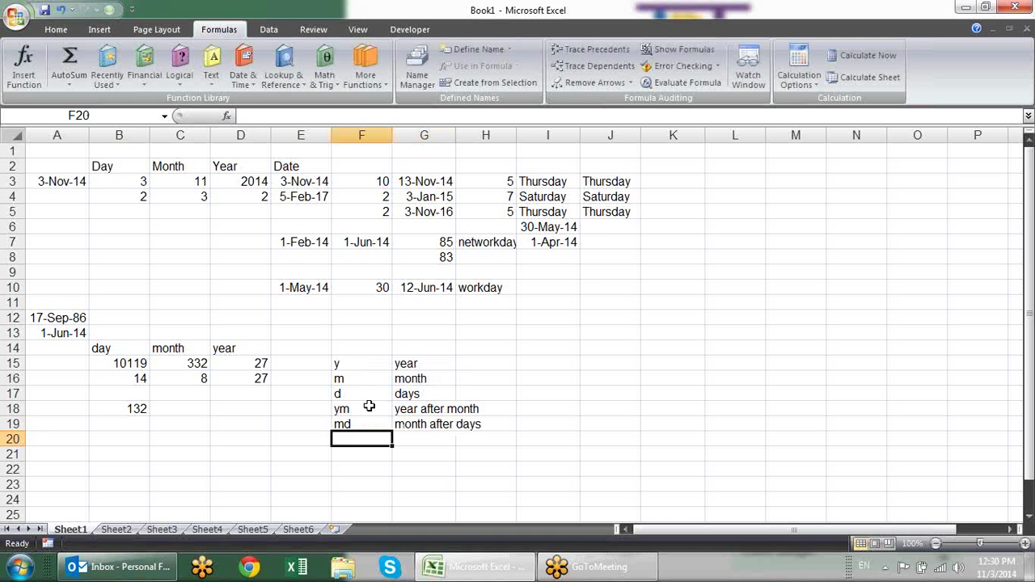
Add code YD with the label 'days after year'
{"action": "type", "text": "YD"}
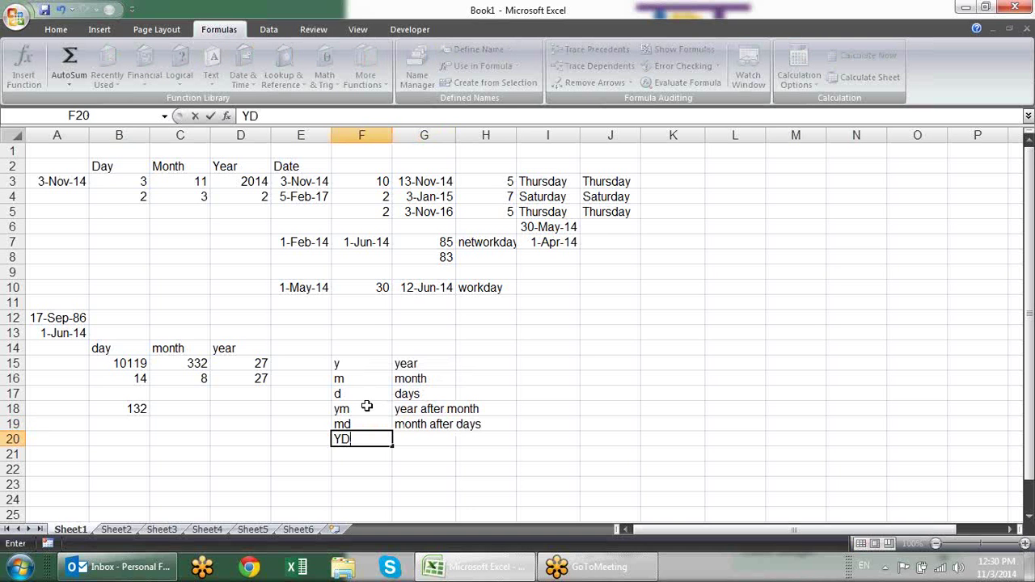
{"action": "key", "text": "Tab"}
{"action": "type", "text": "year"}
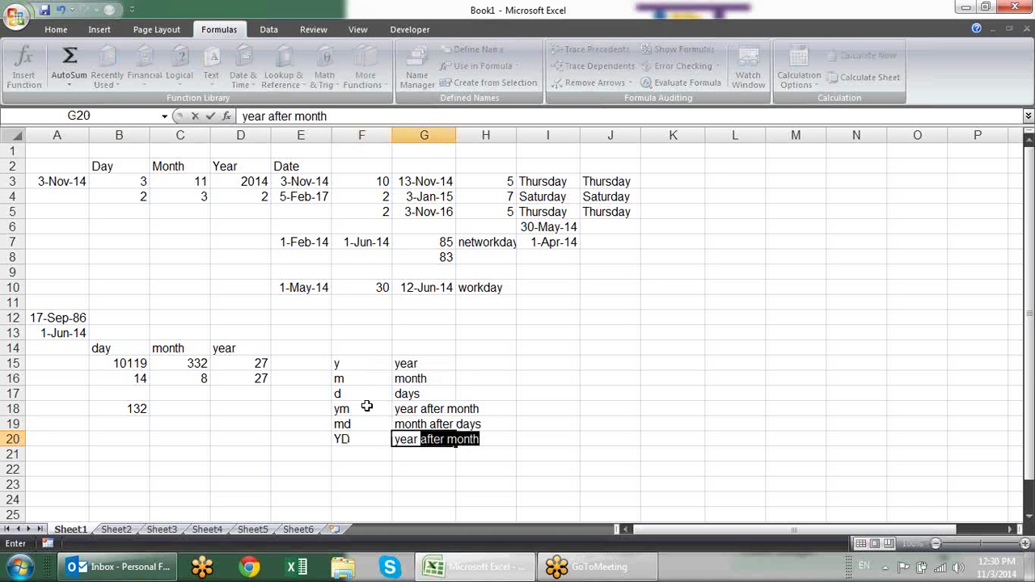
{"action": "key", "text": "BackSpace"}
{"action": "key", "text": "BackSpace"}
{"action": "key", "text": "BackSpace"}
{"action": "key", "text": "BackSpace"}
{"action": "key", "text": "BackSpace"}
{"action": "type", "text": "days after year"}
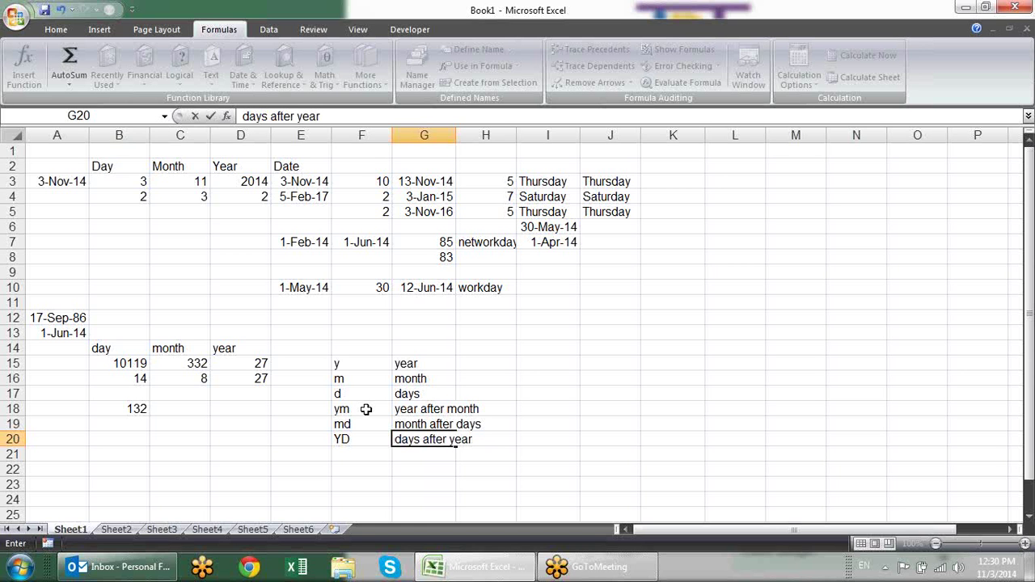
{"action": "key", "text": "Return"}
Rewrite the YD label in G20 as 'year after days'
{"action": "key", "text": "Up"}
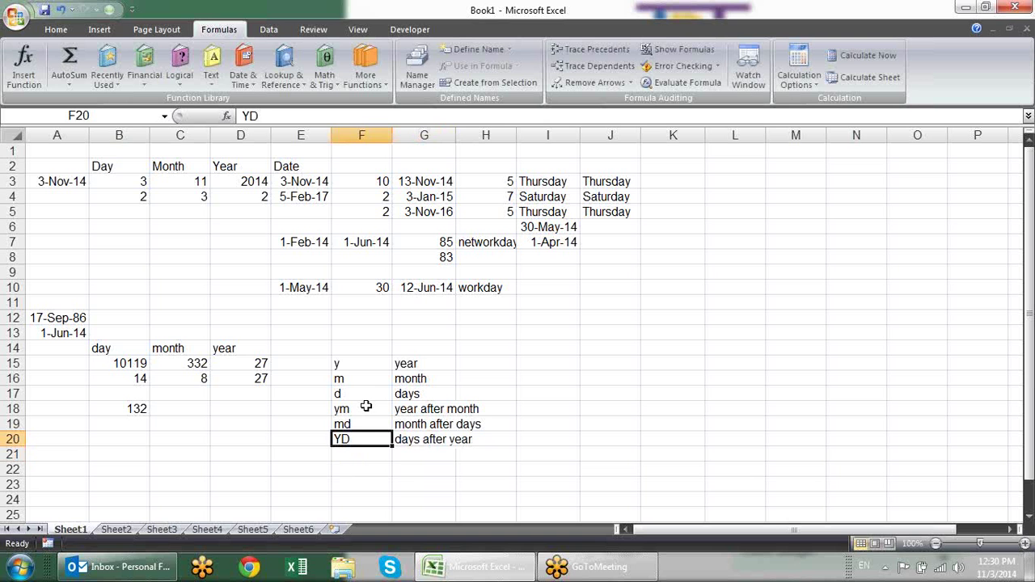
{"action": "key", "text": "Right"}
{"action": "type", "text": "year adf"}
{"action": "key", "text": "BackSpace"}
{"action": "key", "text": "BackSpace"}
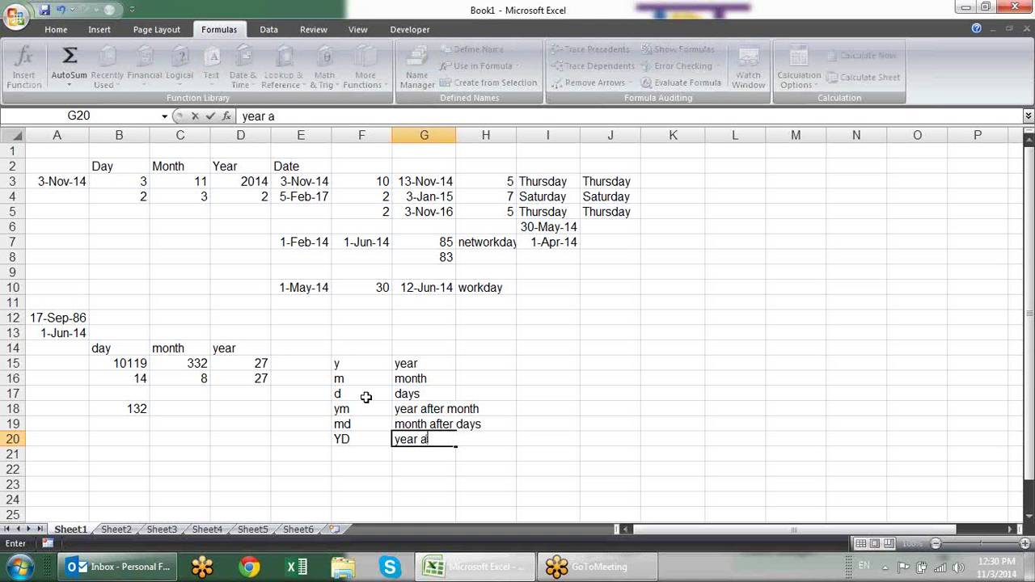
{"action": "type", "text": "fter day"}
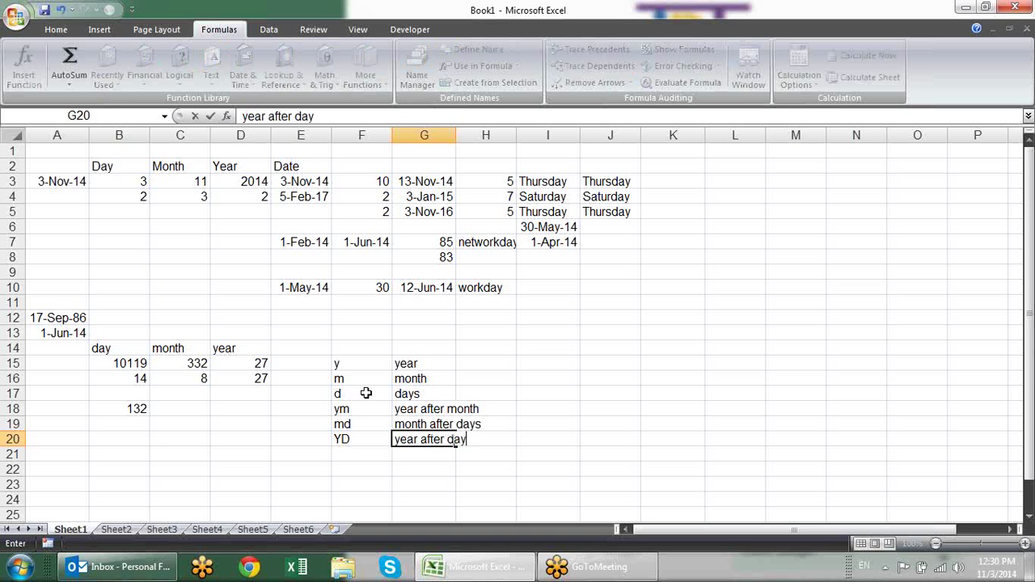
{"action": "type", "text": "s"}
{"action": "key", "text": "Return"}
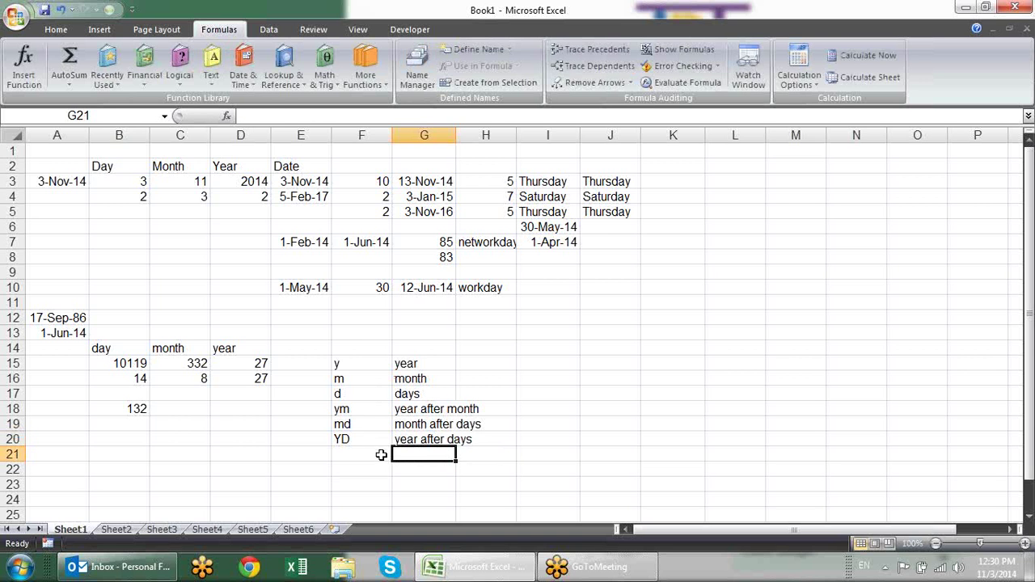
Enter =TODAY() in J10, showing 11/3/2014
{"action": "left_click_drag", "start_coordinate": [340, 364], "coordinate": [441, 439]}
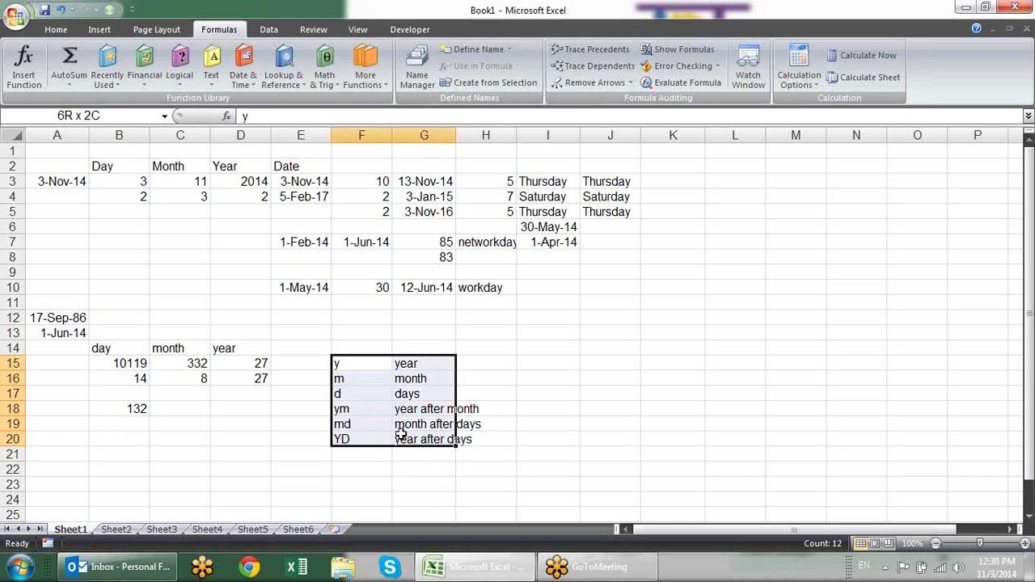
{"action": "left_click", "coordinate": [472, 468]}
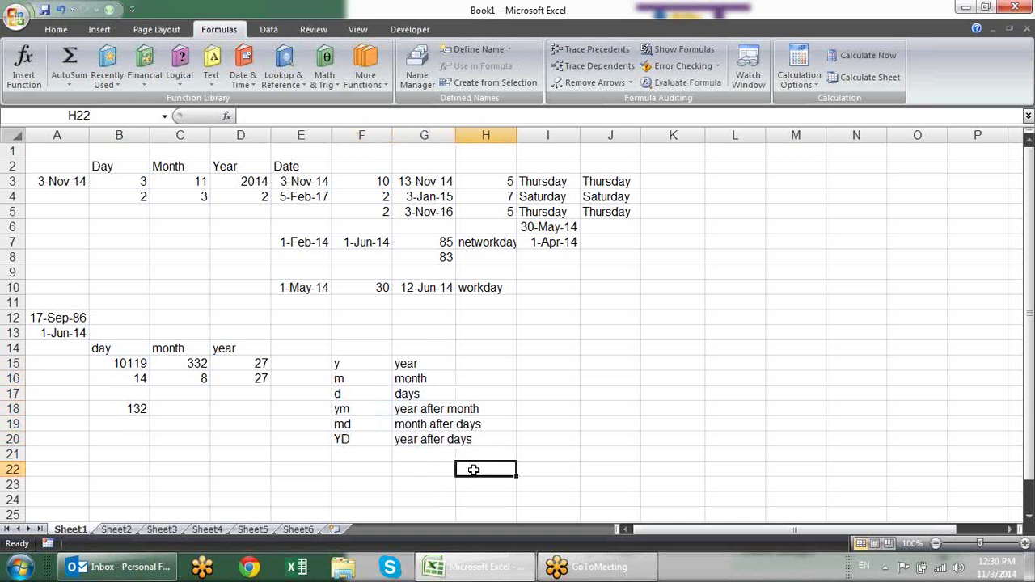
{"action": "left_click", "coordinate": [540, 363]}
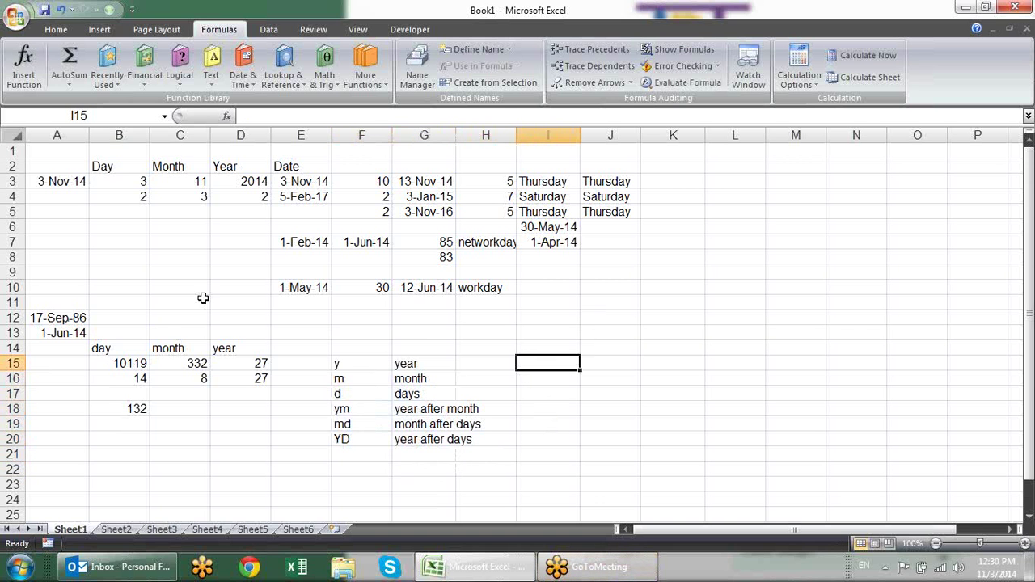
{"action": "left_click", "coordinate": [624, 270]}
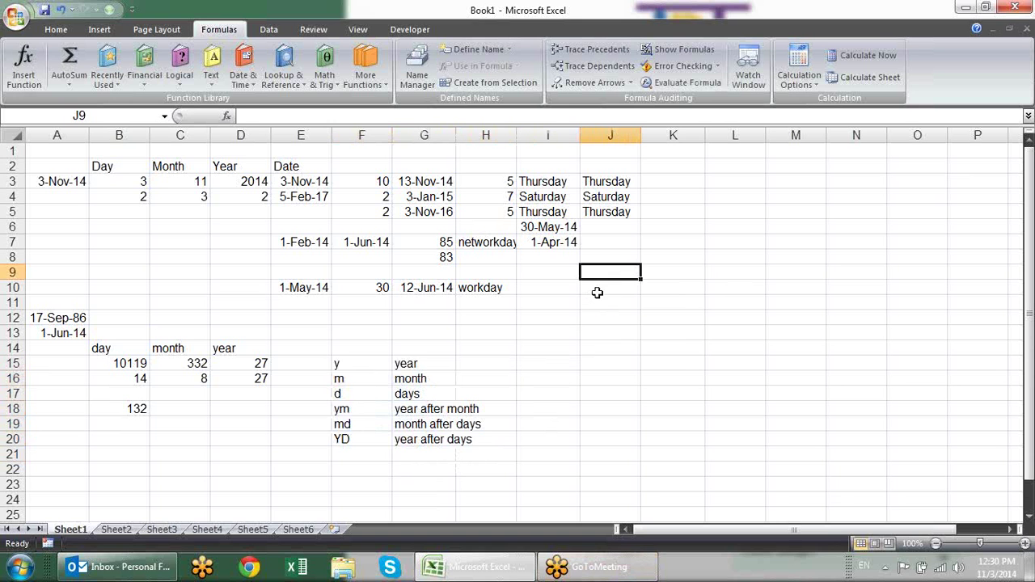
{"action": "left_click", "coordinate": [597, 293]}
{"action": "type", "text": "=tod"}
{"action": "key", "text": "Tab"}
{"action": "key", "text": "Return"}
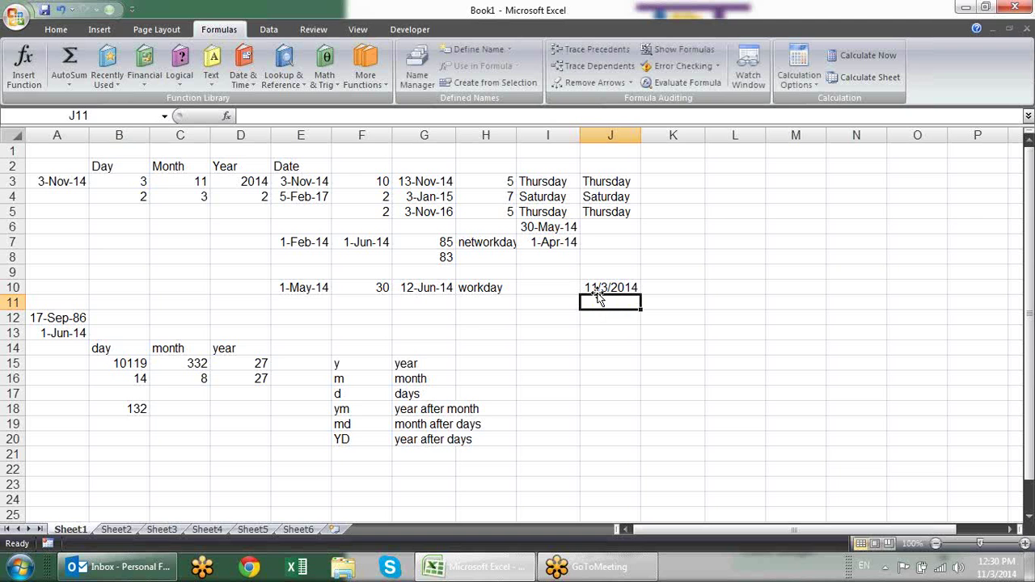
Enter =NOW() in J11, returning 11/3/2014 12:30
{"action": "type", "text": "=now"}
{"action": "key", "text": "Tab"}
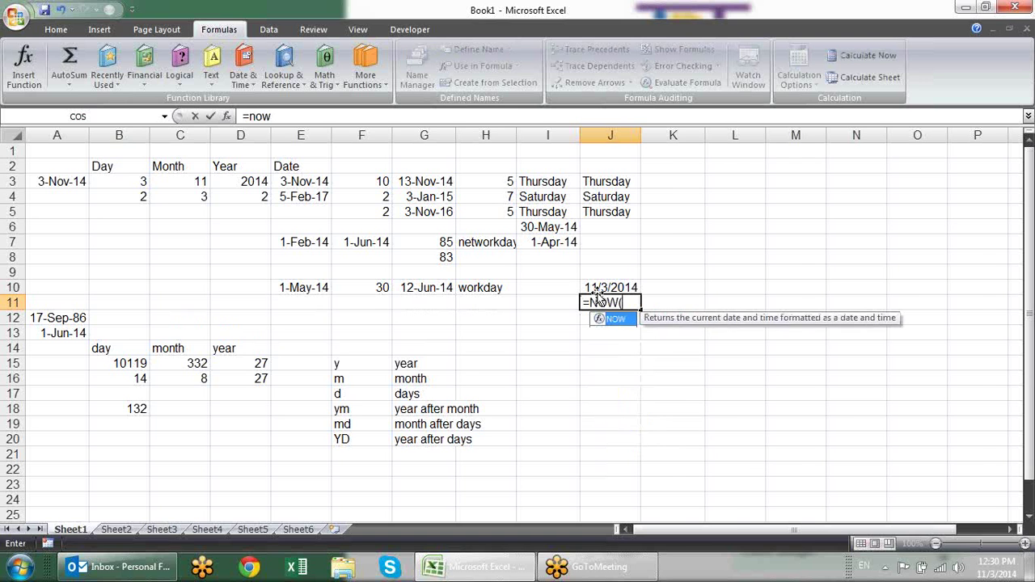
{"action": "key", "text": "Return"}
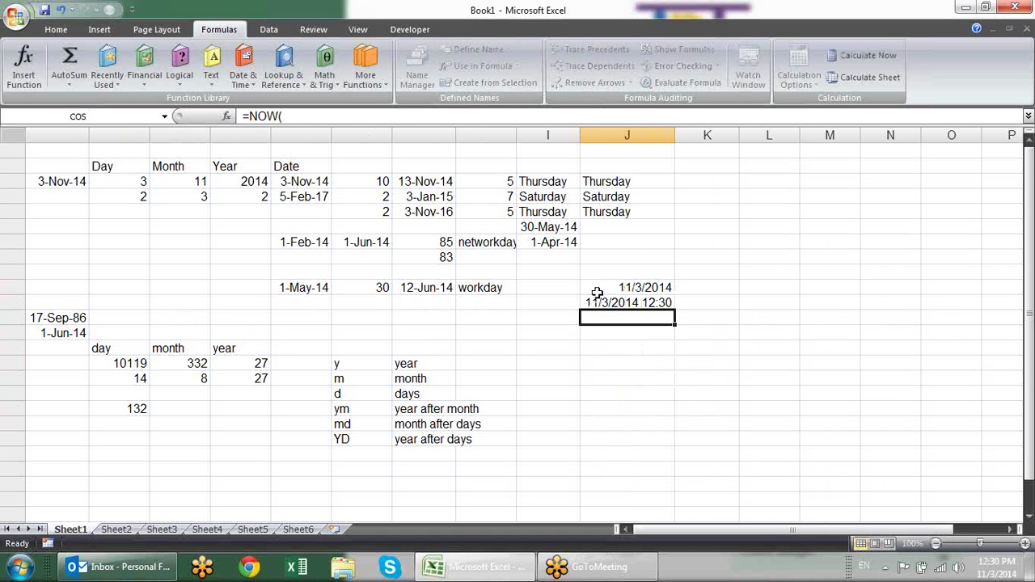
{"action": "left_click", "coordinate": [604, 300]}
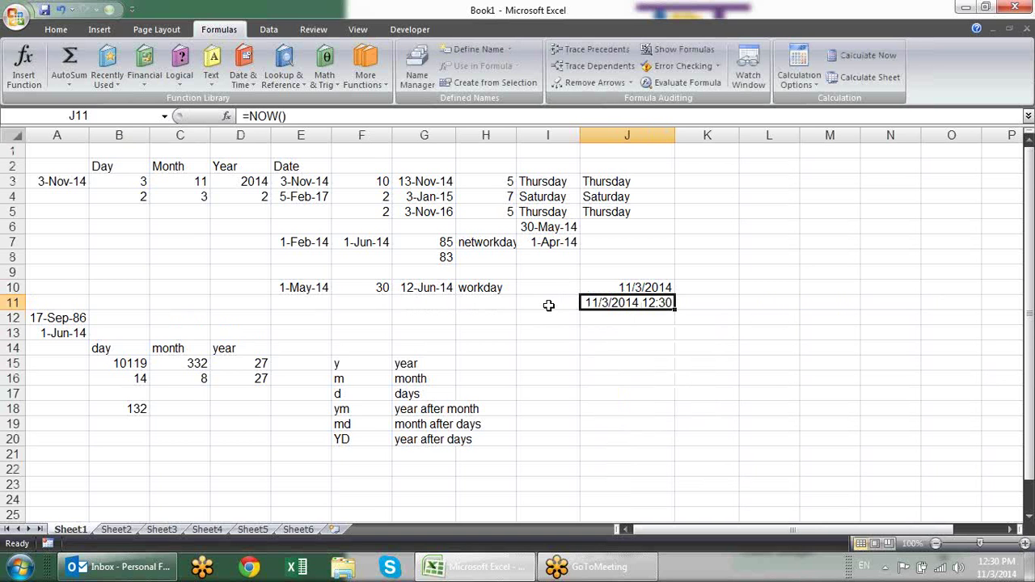
{"action": "scroll", "coordinate": [548, 305], "scroll_direction": "down", "scroll_amount": 1}
{"action": "scroll", "coordinate": [548, 305], "scroll_direction": "down", "scroll_amount": 3}
{"action": "scroll", "coordinate": [548, 305], "scroll_direction": "down", "scroll_amount": 2}
{"action": "scroll", "coordinate": [548, 308], "scroll_direction": "up", "scroll_amount": 4}
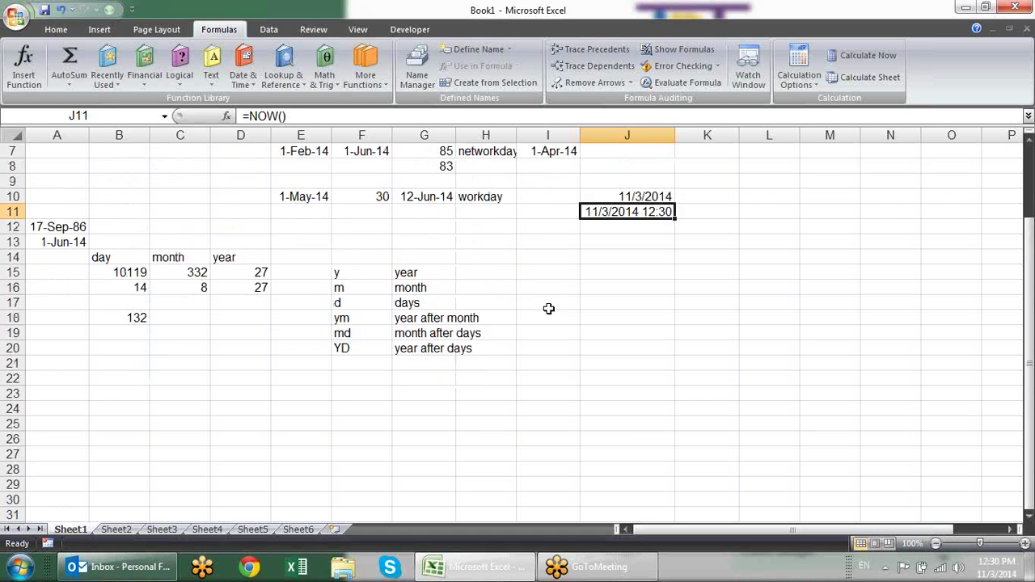
{"action": "scroll", "coordinate": [549, 308], "scroll_direction": "up", "scroll_amount": 1}
{"action": "scroll", "coordinate": [548, 308], "scroll_direction": "up", "scroll_amount": 1}
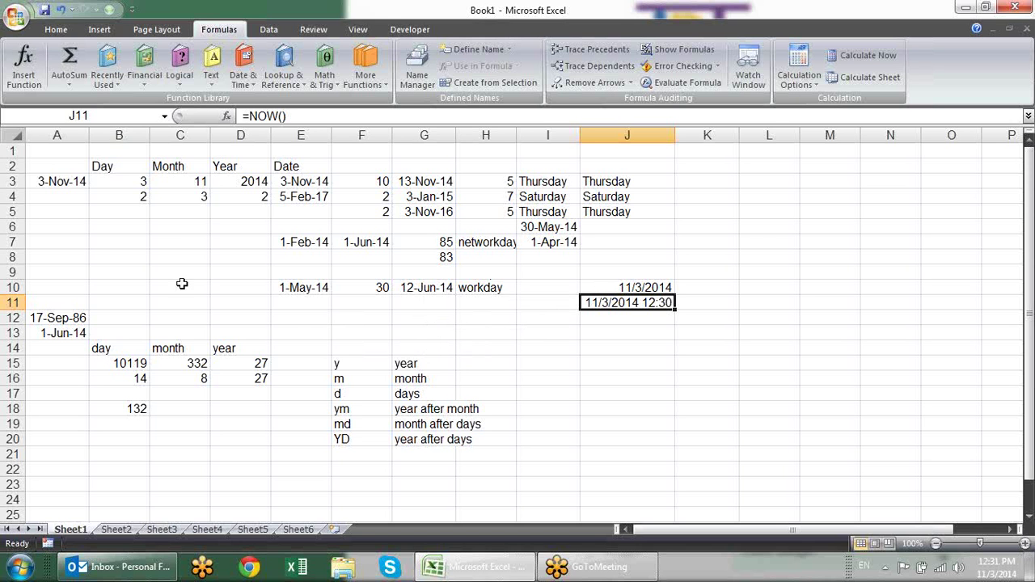
Enter =EOMONTH(E3,0) in C7 and format the result as a date
{"action": "left_click", "coordinate": [177, 246]}
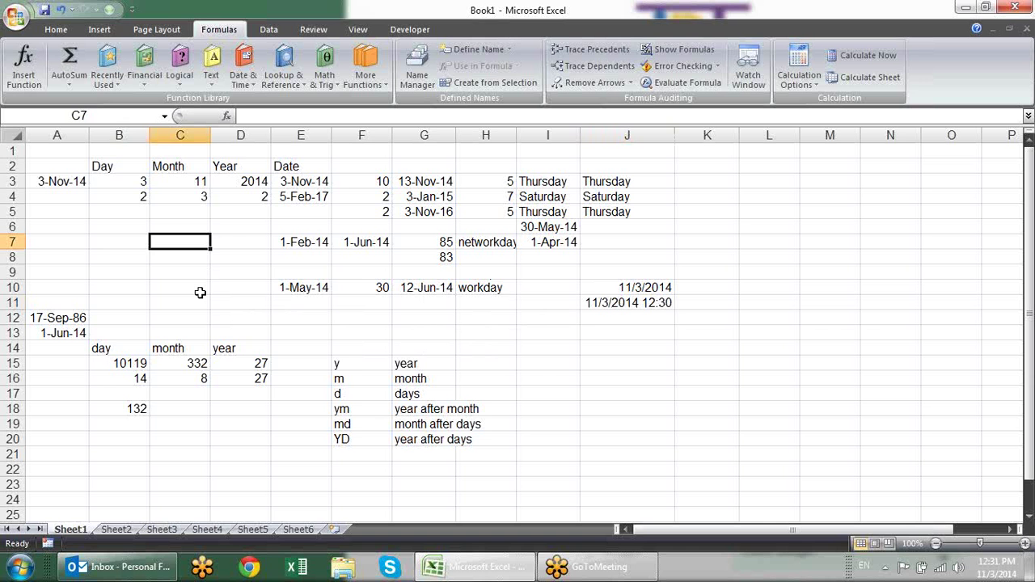
{"action": "type", "text": "=e"}
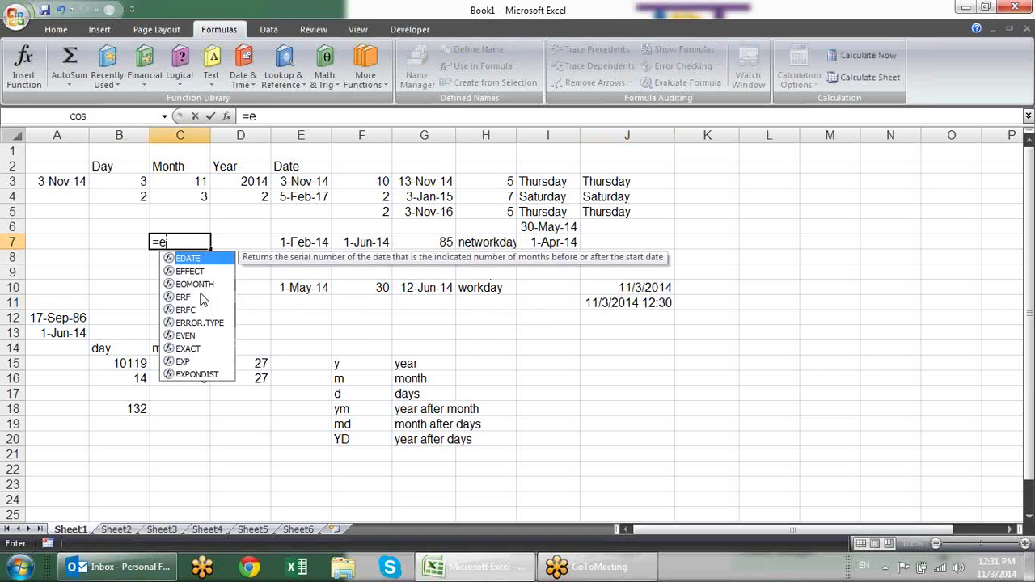
{"action": "type", "text": "o"}
{"action": "key", "text": "Tab"}
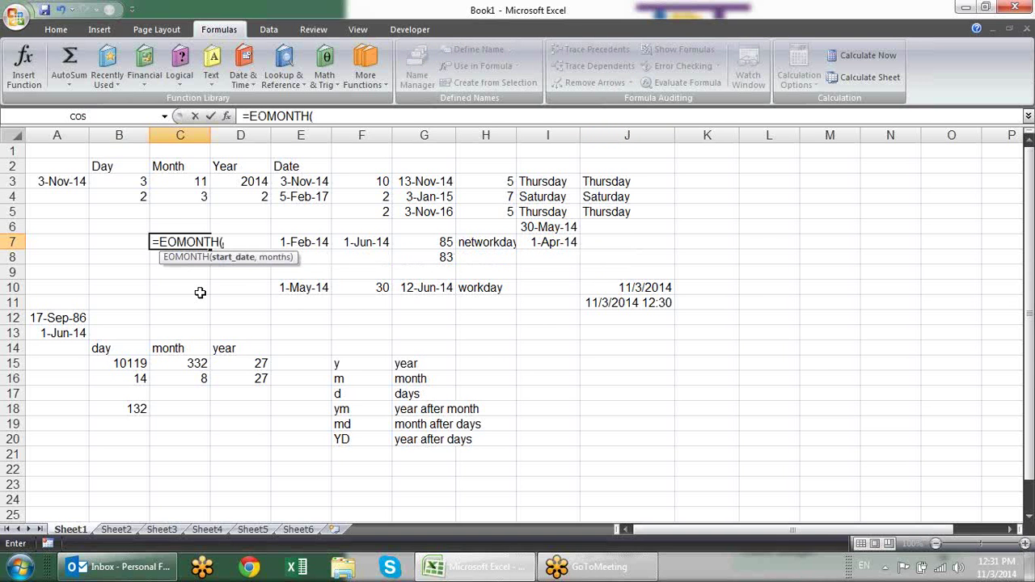
{"action": "left_click", "coordinate": [287, 181]}
{"action": "type", "text": ","}
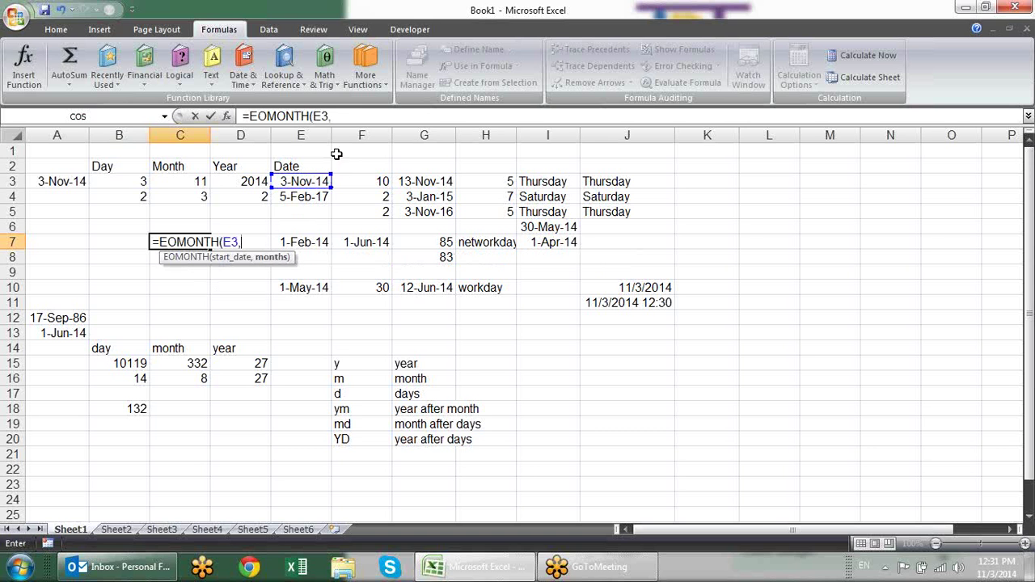
{"action": "type", "text": "0"}
{"action": "type", "text": ")"}
{"action": "key", "text": "Return"}
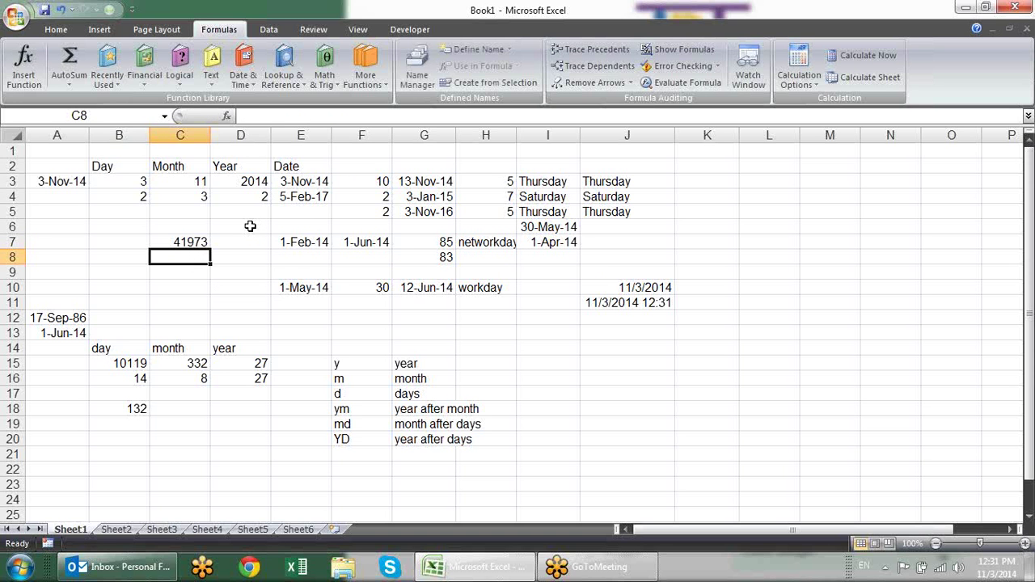
{"action": "key", "text": "Up"}
{"action": "key", "text": "ctrl+shift+3"}
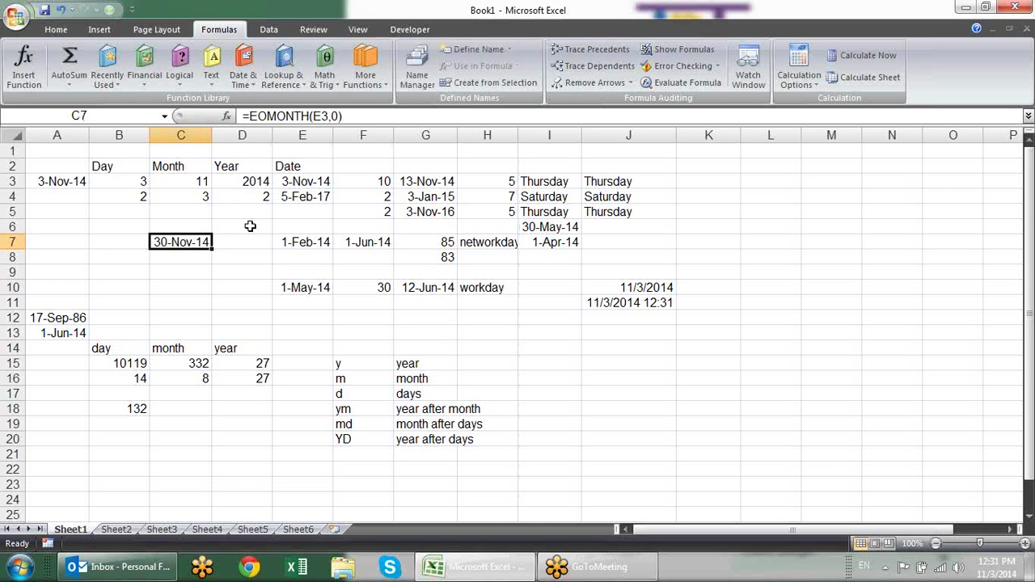
Change the EOMONTH months argument to 1, giving 31-Dec-14
{"action": "key", "text": "F2"}
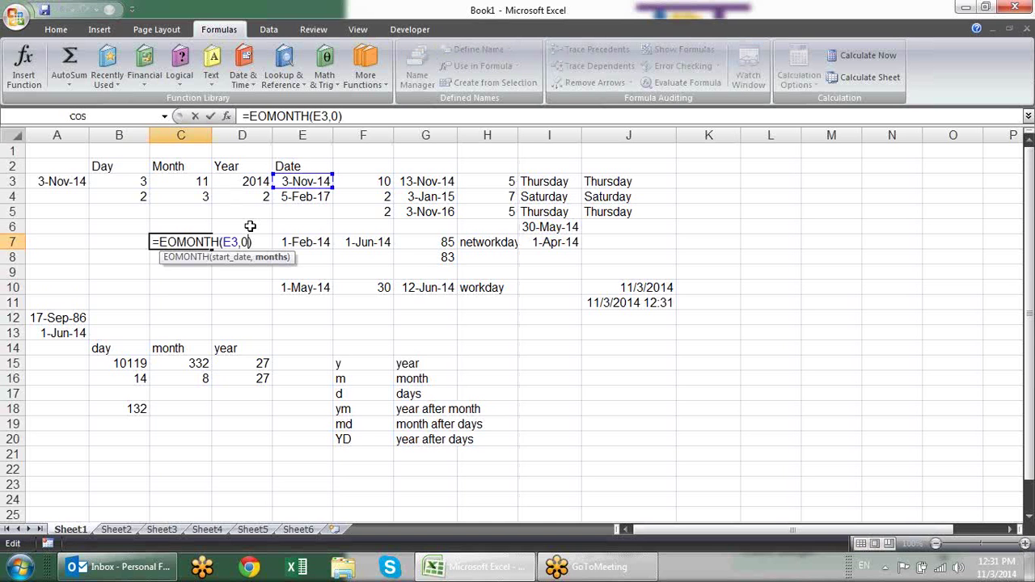
{"action": "key", "text": "BackSpace"}
{"action": "type", "text": "2"}
{"action": "key", "text": "BackSpace"}
{"action": "type", "text": "1"}
{"action": "key", "text": "Return"}
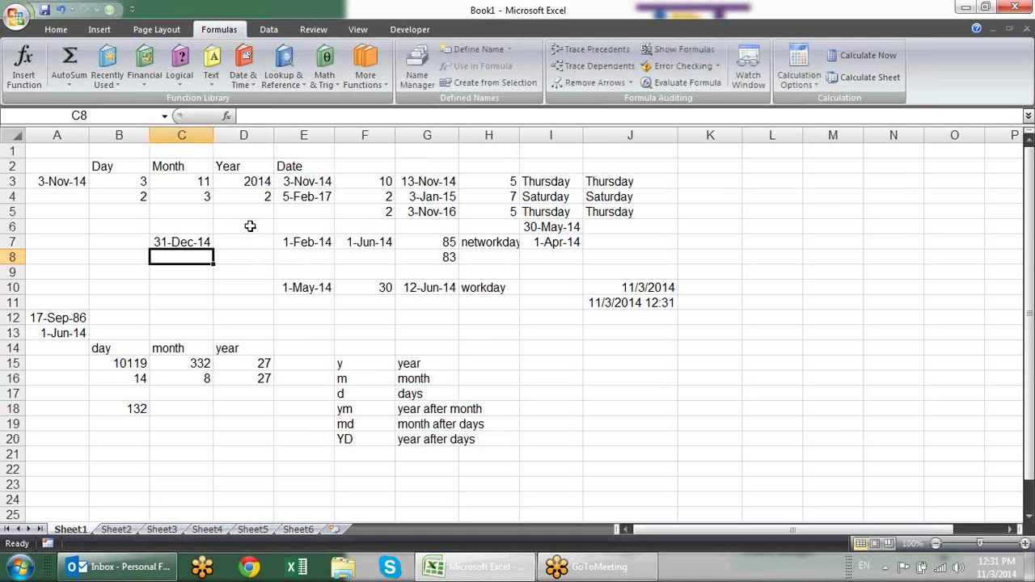
{"action": "type", "text": "1"}
{"action": "key", "text": "Escape"}
Set the months argument to 2 for 31-Jan-15 and label C6 'EOMonth'
{"action": "key", "text": "Up"}
{"action": "key", "text": "Left"}
{"action": "key", "text": "Right"}
{"action": "key", "text": "F2"}
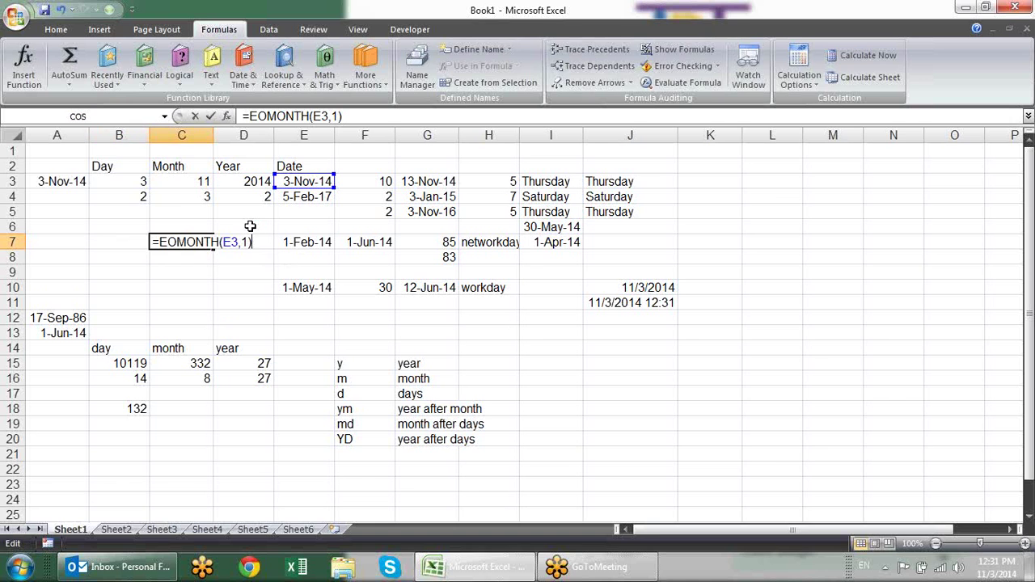
{"action": "key", "text": "BackSpace"}
{"action": "type", "text": "2"}
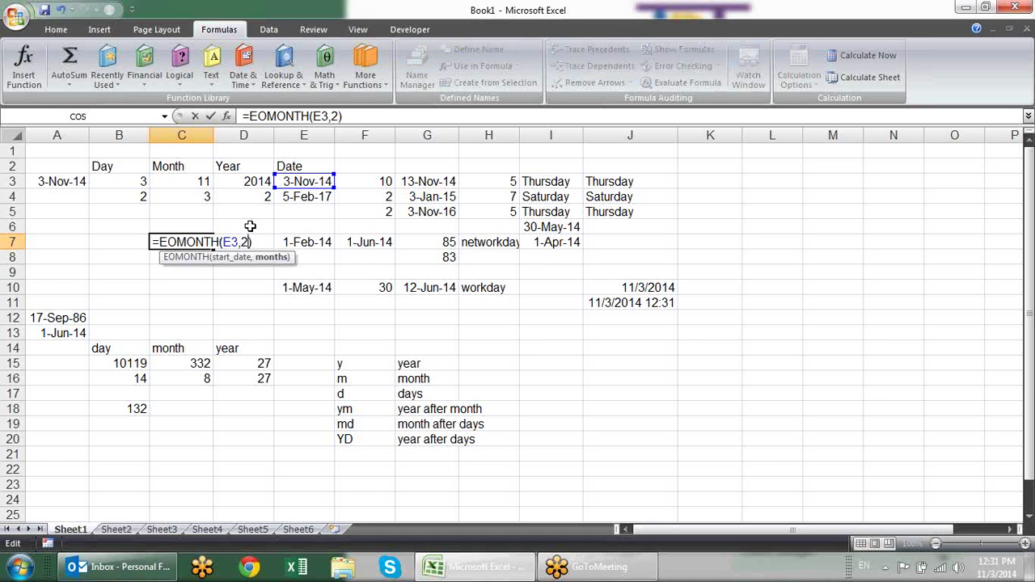
{"action": "key", "text": "Return"}
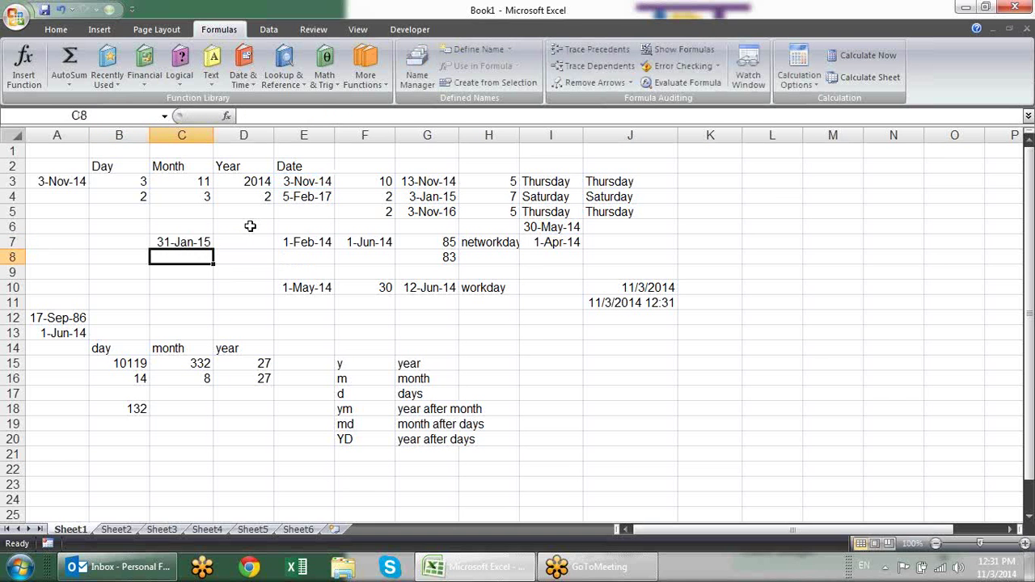
{"action": "key", "text": "Up"}
{"action": "key", "text": "Up"}
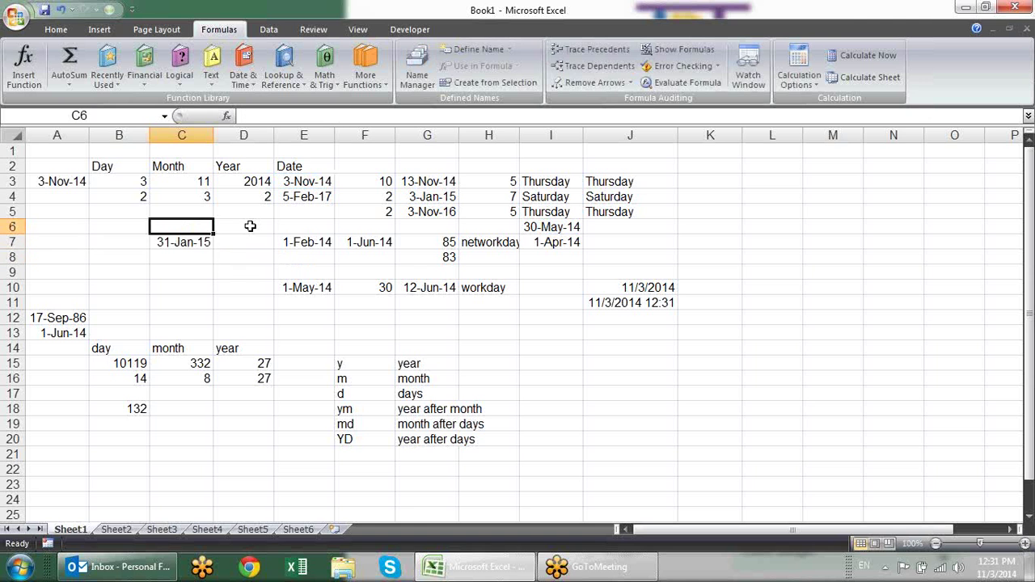
{"action": "type", "text": "EOM"}
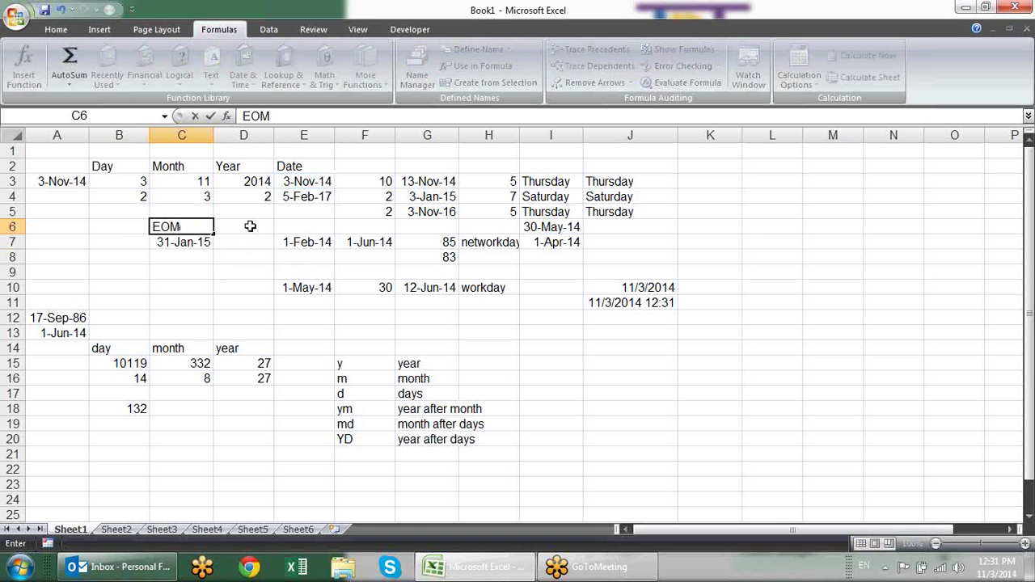
{"action": "type", "text": "onth"}
{"action": "key", "text": "Return"}
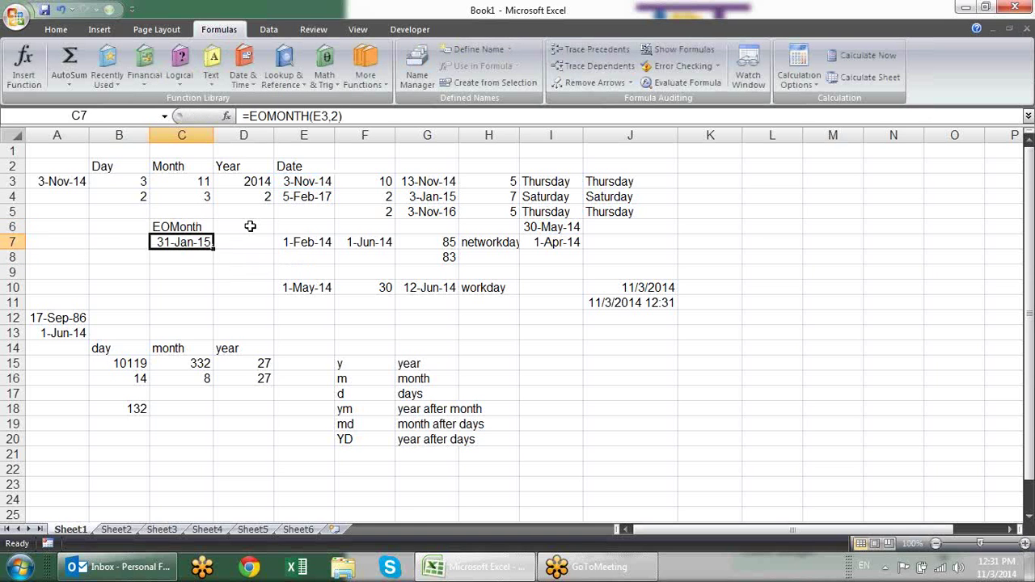
Put the current time, 12:32 PM, in A23 in place of today's date
{"action": "scroll", "coordinate": [485, 314], "scroll_direction": "down", "scroll_amount": 2}
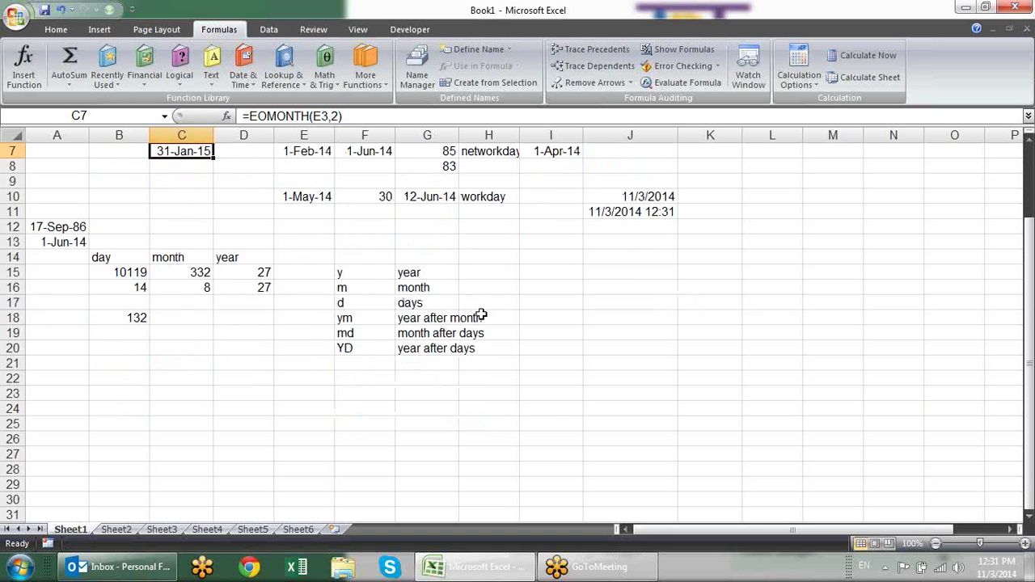
{"action": "scroll", "coordinate": [481, 312], "scroll_direction": "down", "scroll_amount": 3}
{"action": "scroll", "coordinate": [480, 312], "scroll_direction": "down", "scroll_amount": 2}
{"action": "scroll", "coordinate": [480, 308], "scroll_direction": "up", "scroll_amount": 1}
{"action": "scroll", "coordinate": [479, 303], "scroll_direction": "up", "scroll_amount": 1}
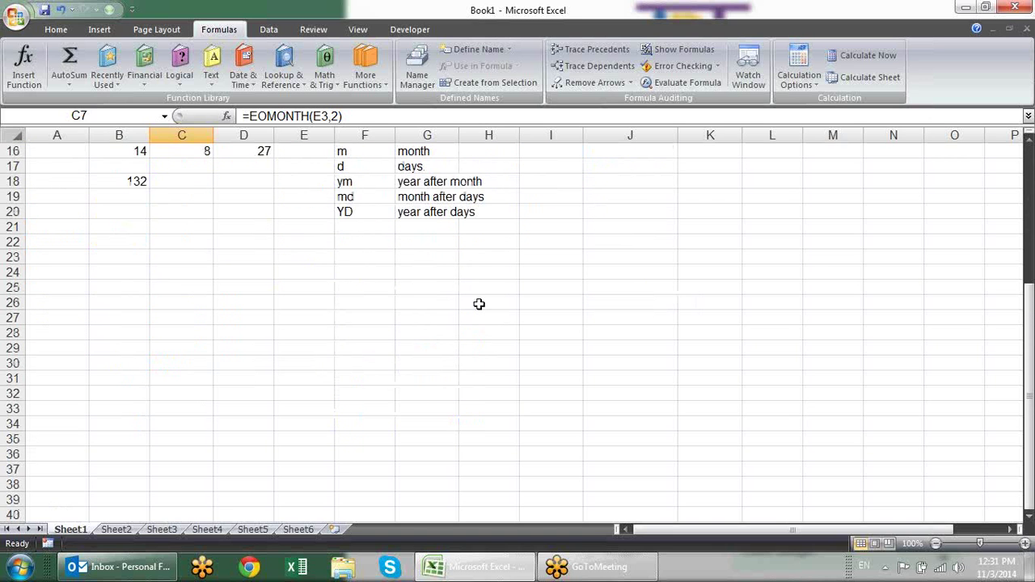
{"action": "scroll", "coordinate": [479, 304], "scroll_direction": "down", "scroll_amount": 1}
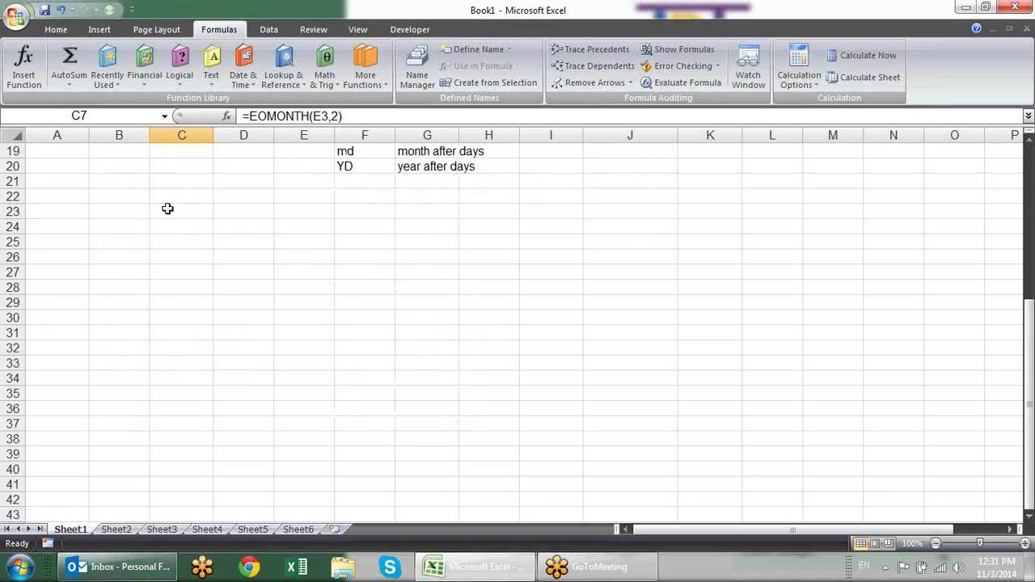
{"action": "left_click", "coordinate": [116, 200]}
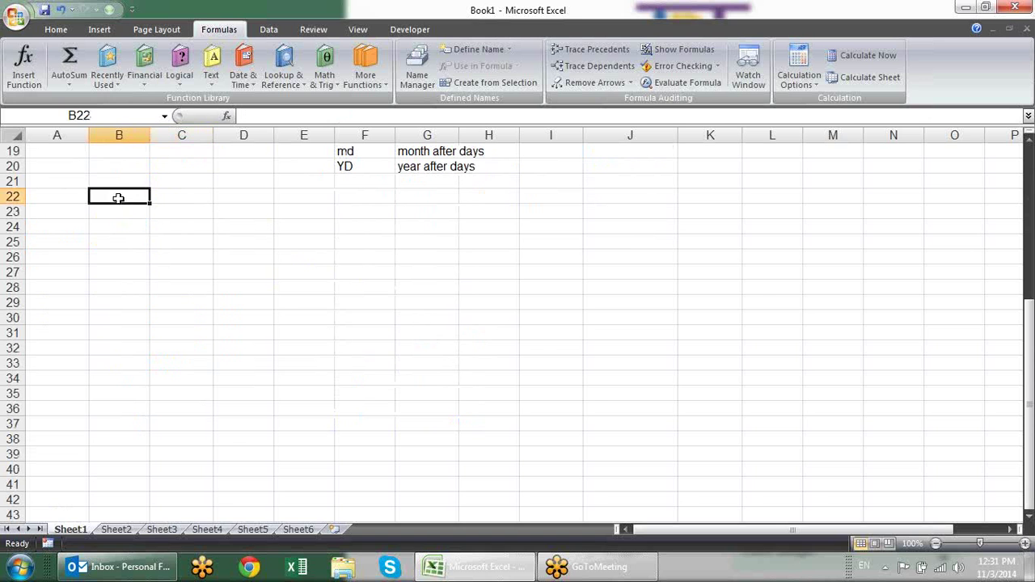
{"action": "left_click", "coordinate": [79, 211]}
{"action": "key", "text": "ctrl+semicolon"}
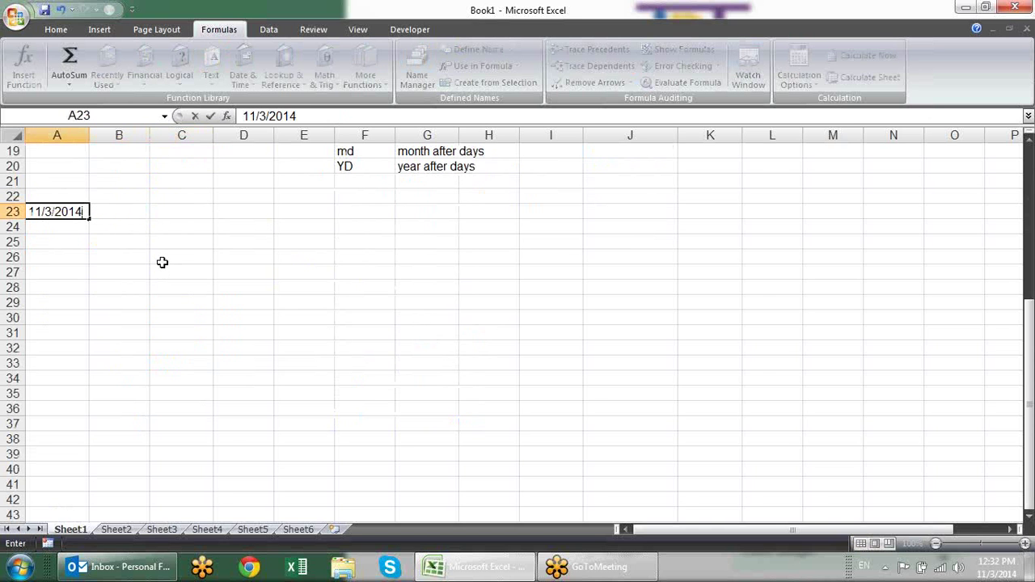
{"action": "key", "text": "Escape"}
{"action": "key", "text": "ctrl+shift+semicolon"}
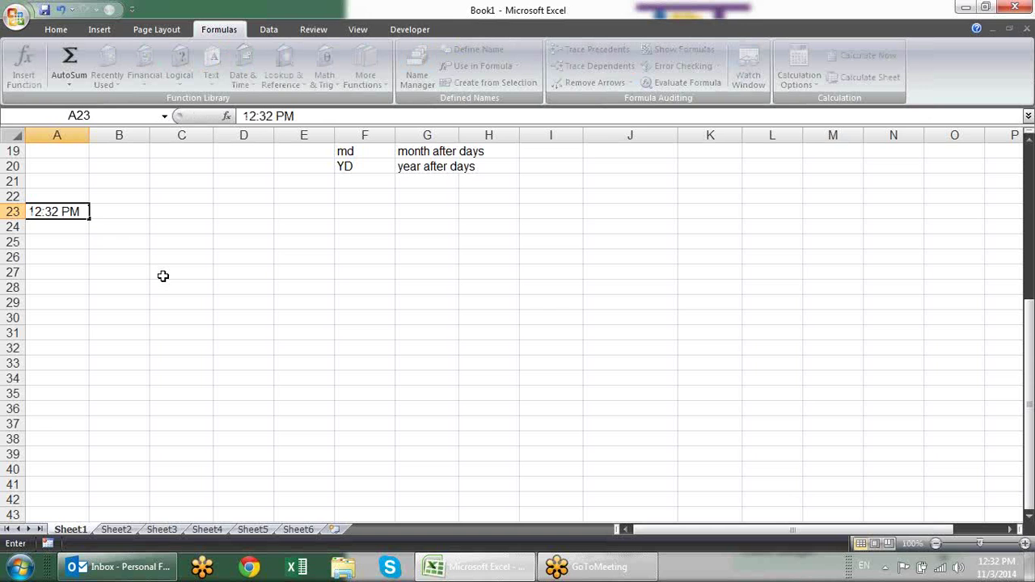
{"action": "key", "text": "Return"}
Move the selection to B22 for a header label
{"action": "key", "text": "Up"}
{"action": "key", "text": "Right"}
{"action": "key", "text": "Up"}
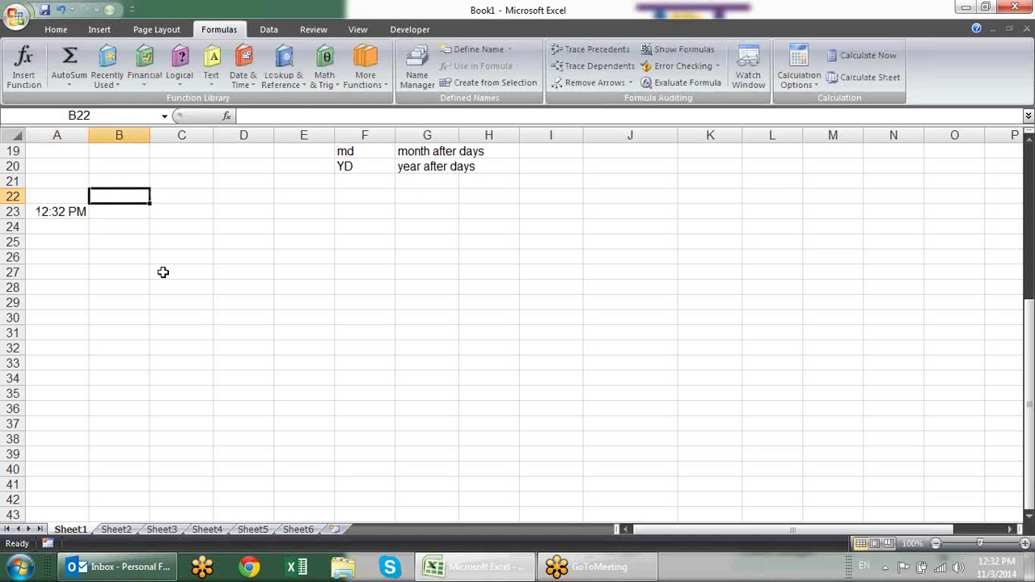
{"action": "key", "text": "Down"}
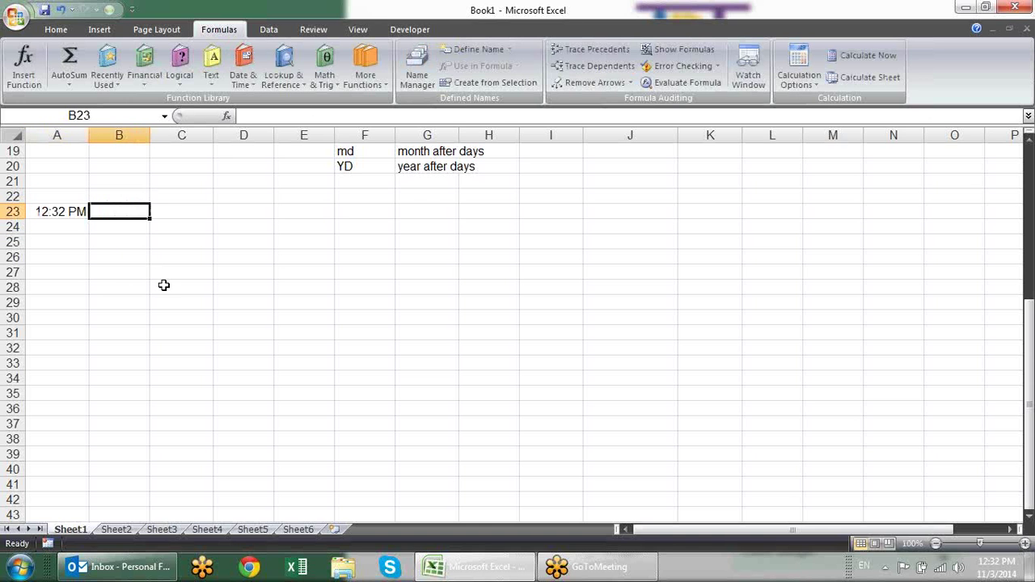
{"action": "key", "text": "Up"}
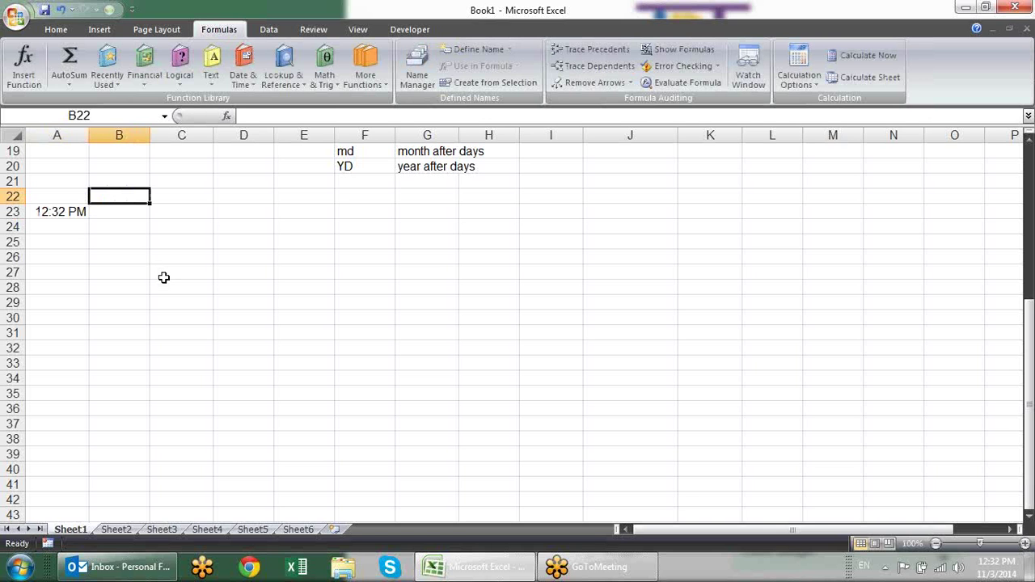
Enter the headers hours, minute and second in B22:D22
{"action": "type", "text": "hours"}
{"action": "key", "text": "Tab"}
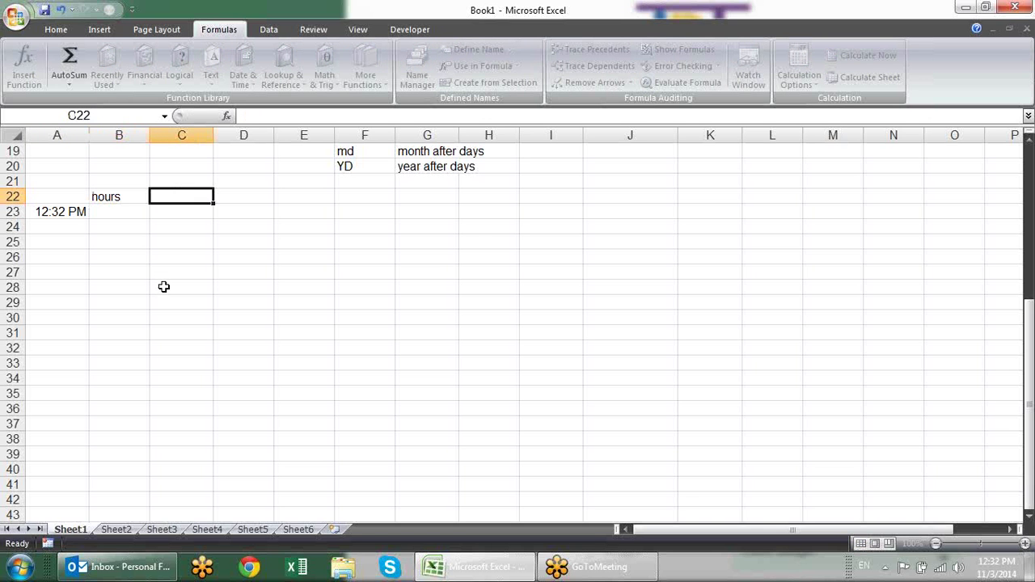
{"action": "type", "text": "m"}
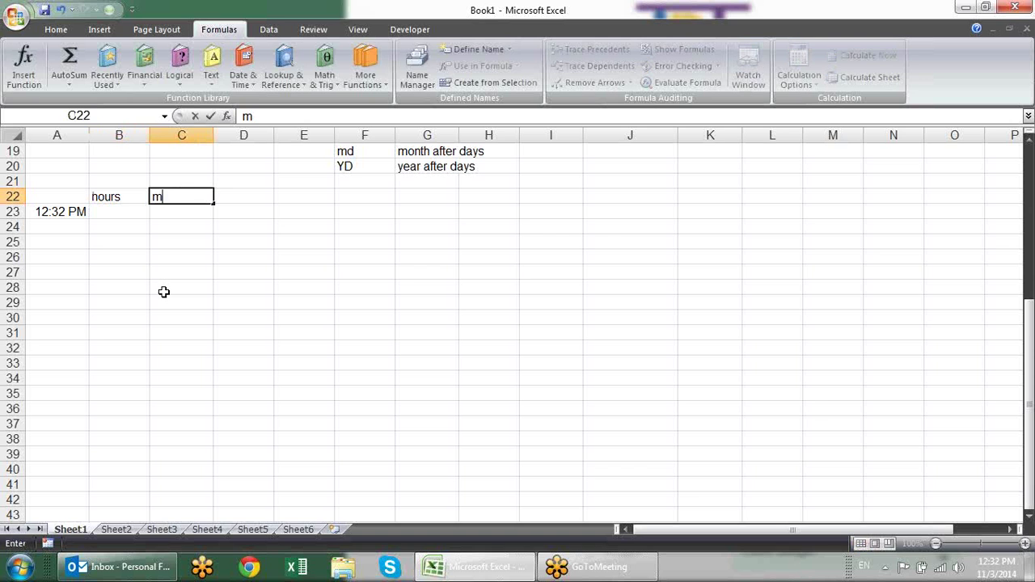
{"action": "type", "text": "inute"}
{"action": "key", "text": "Tab"}
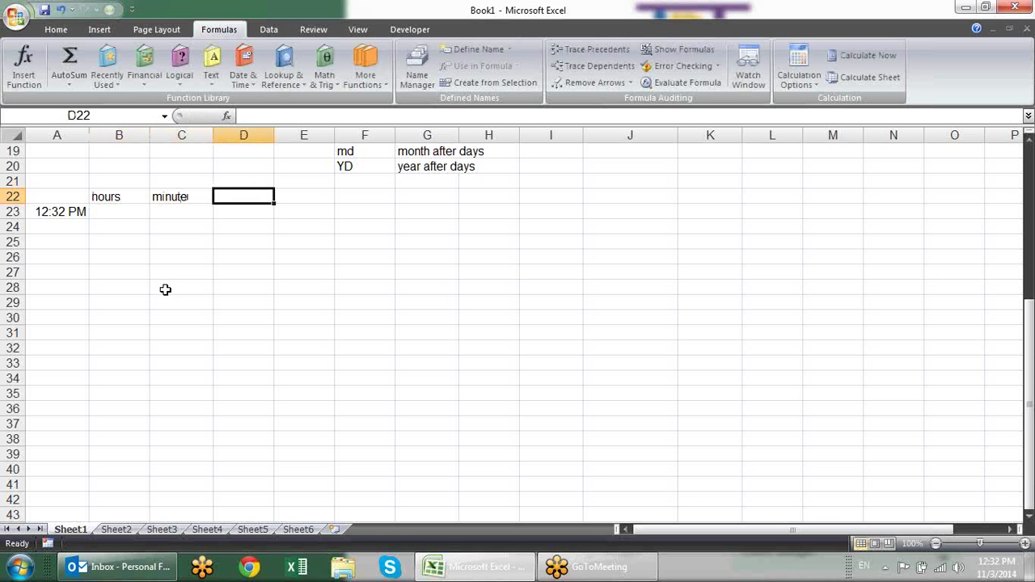
{"action": "type", "text": "second"}
{"action": "key", "text": "Return"}
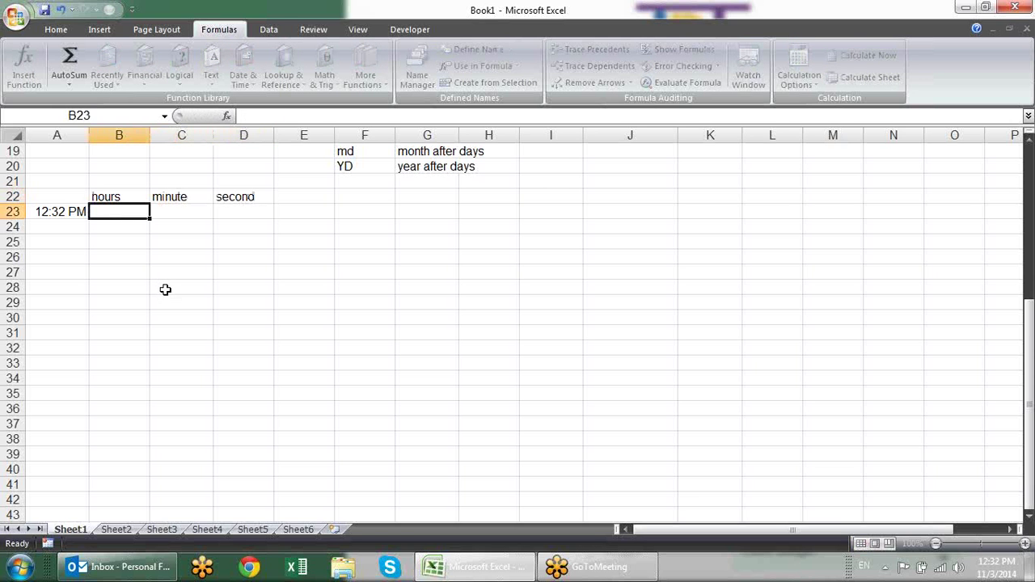
Enter =HOUR(A23) in B23 and =MINUTE(A23) in C23, giving 12 and 32
{"action": "type", "text": "="}
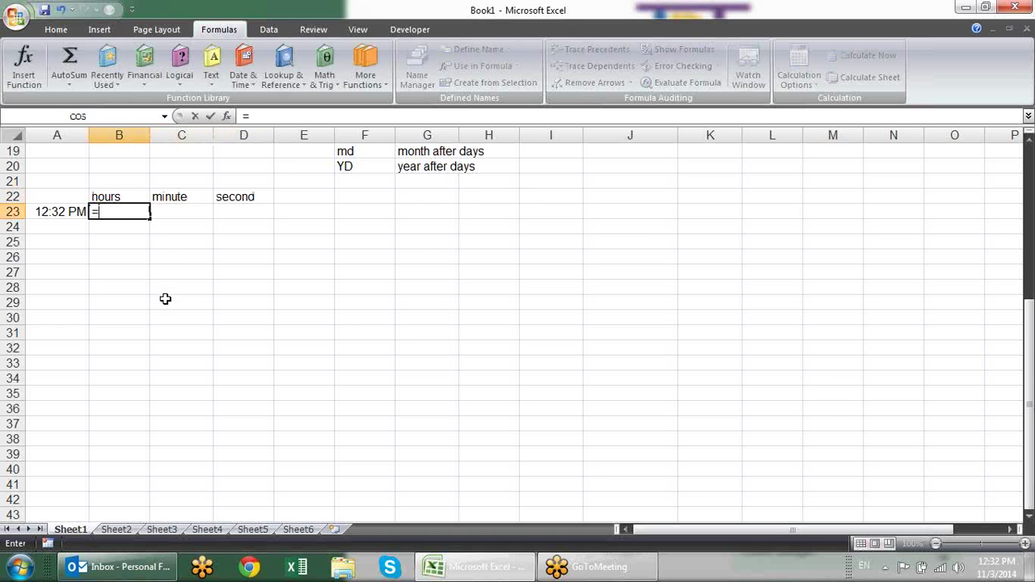
{"action": "type", "text": "hou"}
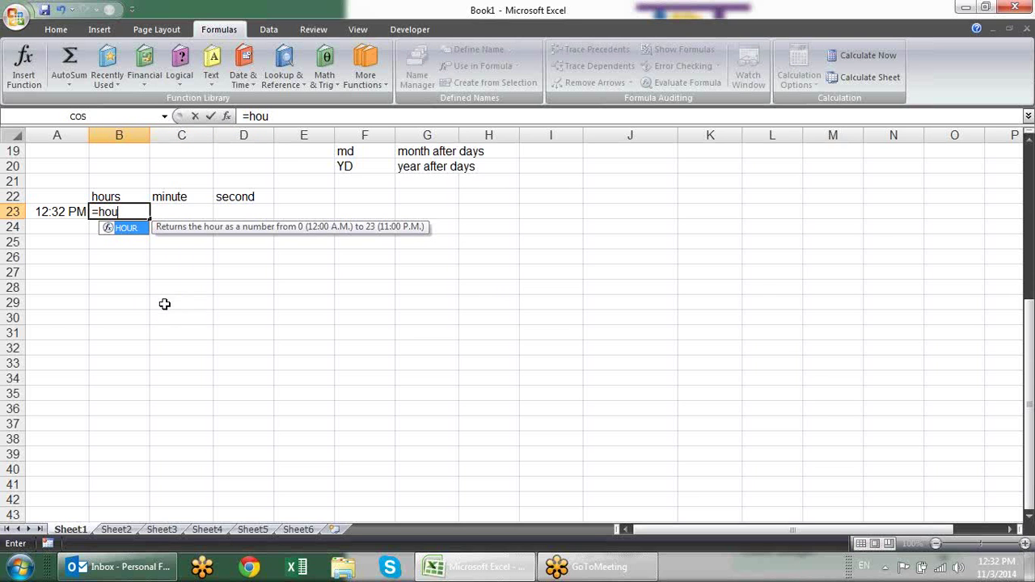
{"action": "key", "text": "Tab"}
{"action": "key", "text": "Left"}
{"action": "key", "text": "Return"}
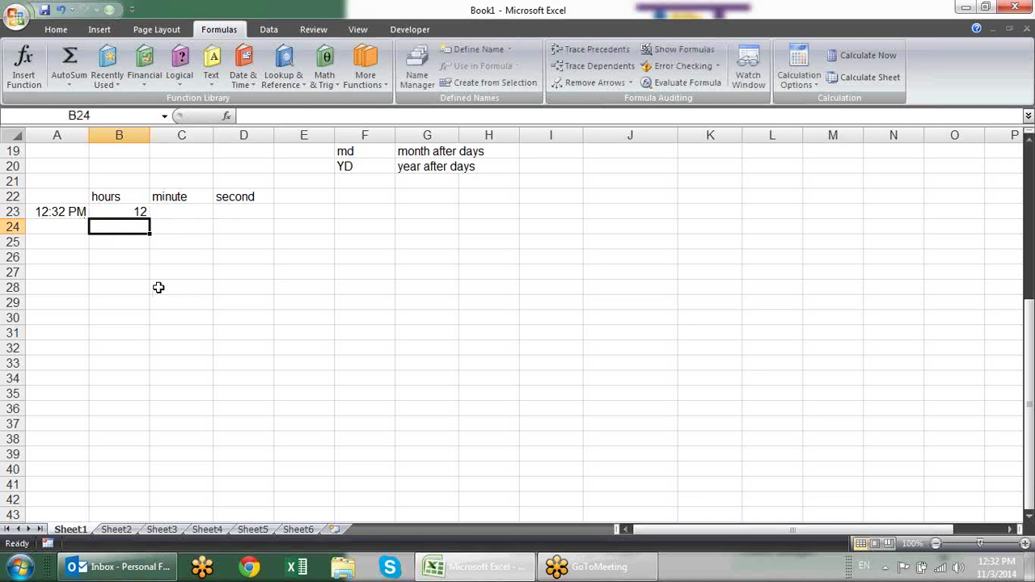
{"action": "key", "text": "Up"}
{"action": "key", "text": "Right"}
{"action": "type", "text": "="}
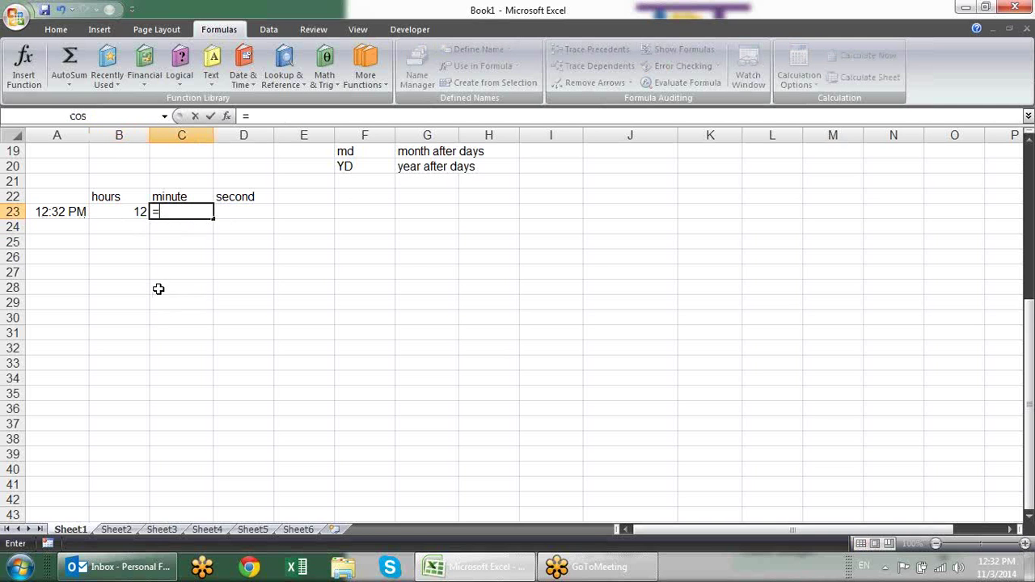
{"action": "type", "text": "minu"}
{"action": "key", "text": "Tab"}
{"action": "key", "text": "Left"}
{"action": "key", "text": "Left"}
{"action": "key", "text": "Return"}
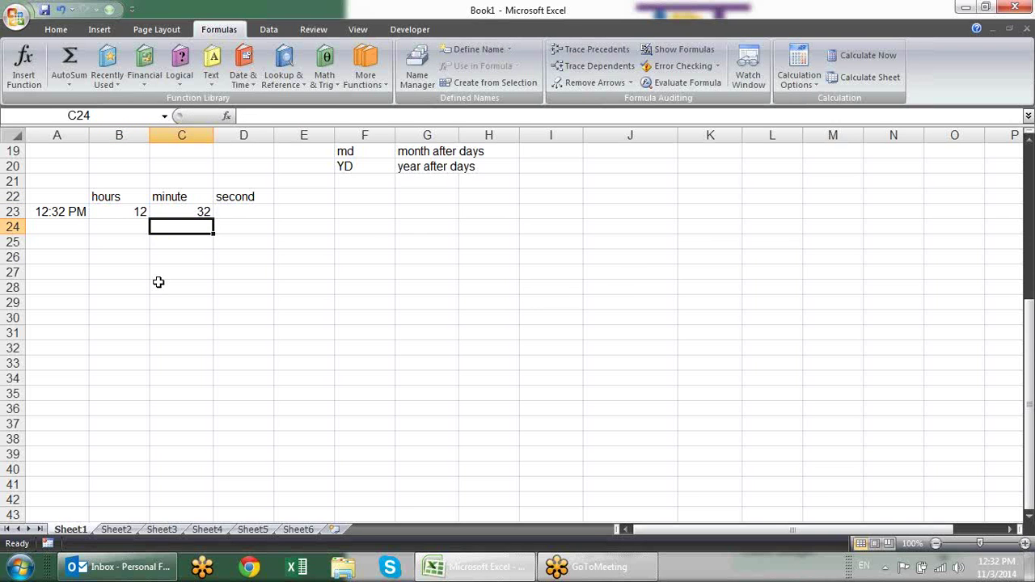
Enter =SECOND(A23) in D23, returning 0
{"action": "key", "text": "Up"}
{"action": "key", "text": "Right"}
{"action": "type", "text": "=se"}
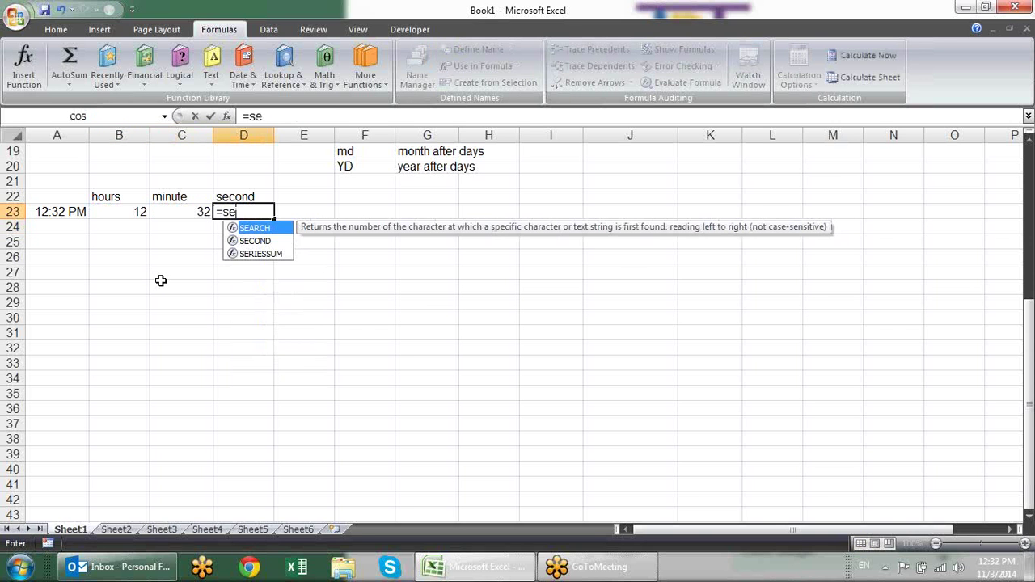
{"action": "key", "text": "Down"}
{"action": "key", "text": "Tab"}
{"action": "key", "text": "Left"}
{"action": "key", "text": "Left"}
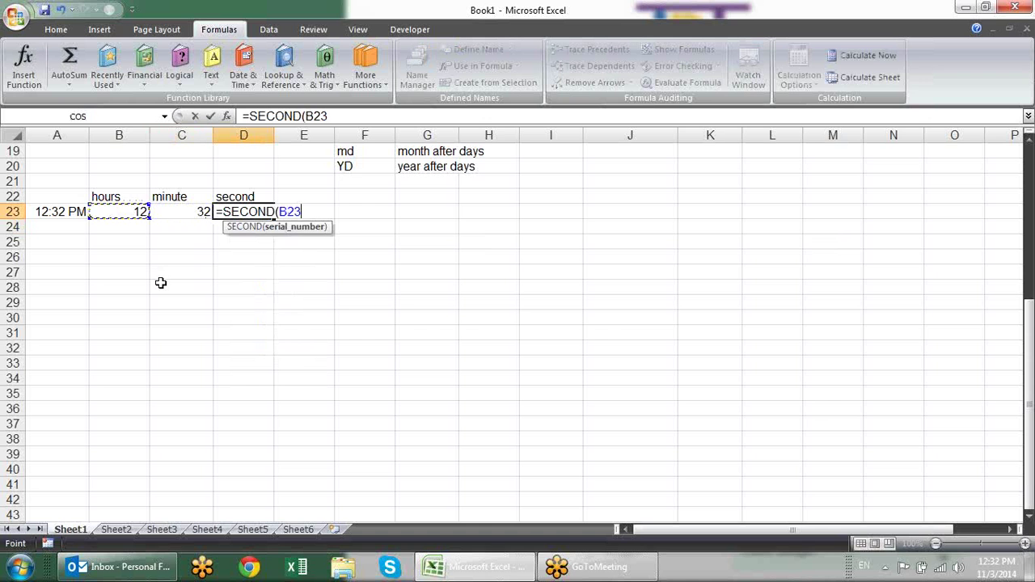
{"action": "key", "text": "Left"}
{"action": "key", "text": "Return"}
{"action": "key", "text": "Up"}
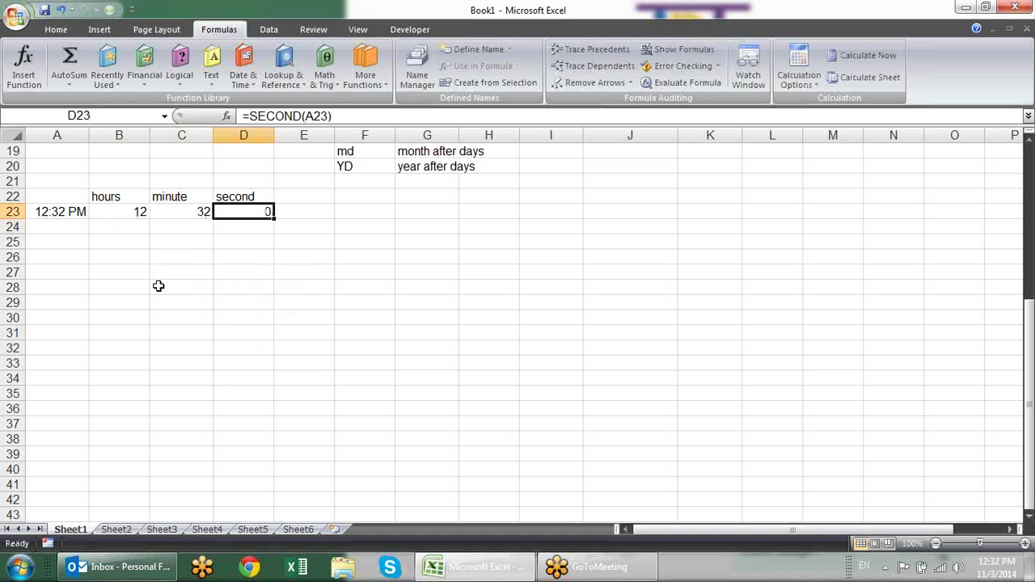
{"action": "key", "text": "Up"}
{"action": "key", "text": "Right"}
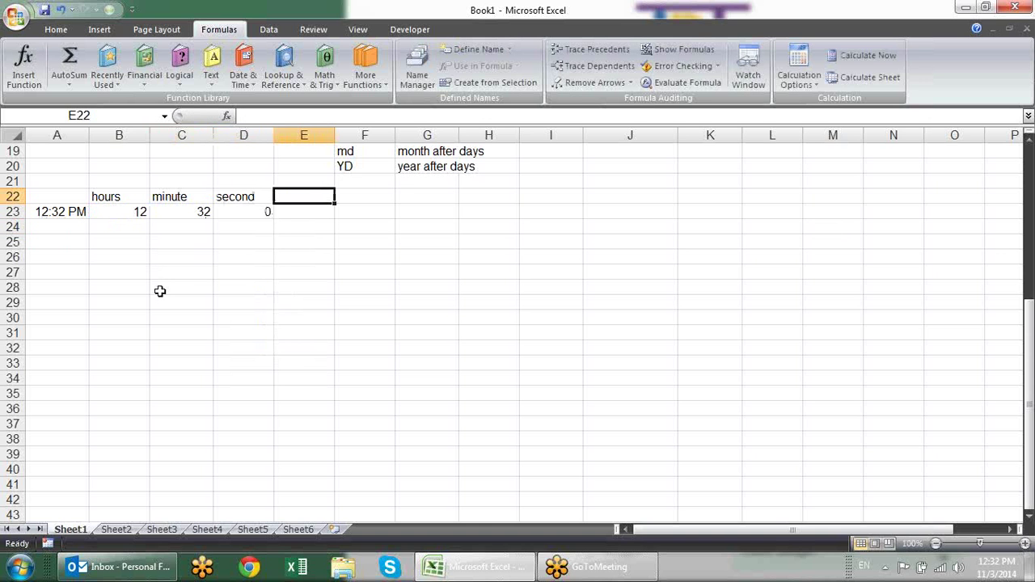
Label E22 'time' and enter =TIME(B23,C23,D23) in E23, returning 12:32 PM
{"action": "type", "text": "time"}
{"action": "key", "text": "Return"}
{"action": "type", "text": "="}
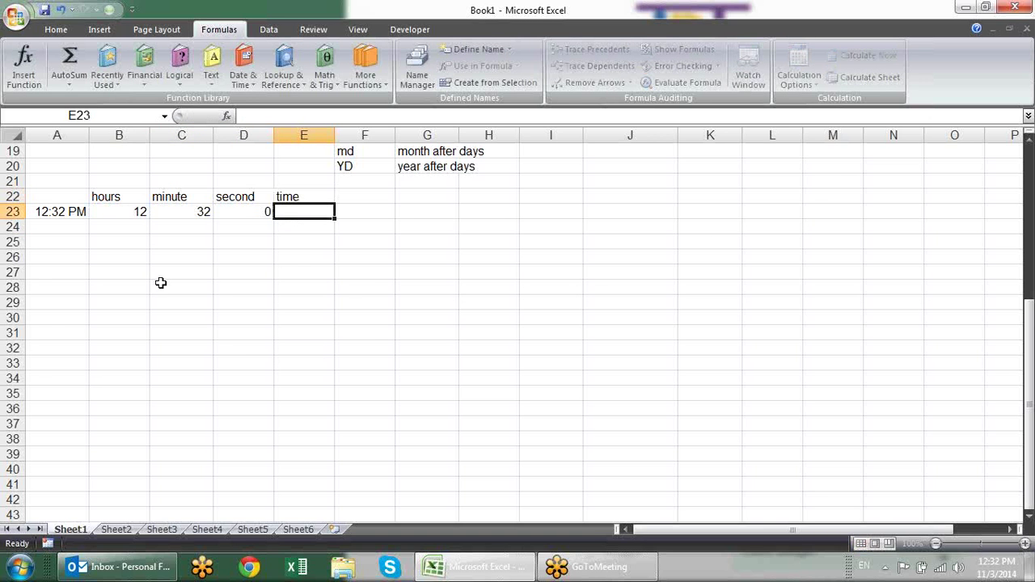
{"action": "type", "text": "tim"}
{"action": "key", "text": "Tab"}
{"action": "key", "text": "Left"}
{"action": "key", "text": "Left"}
{"action": "key", "text": "Left"}
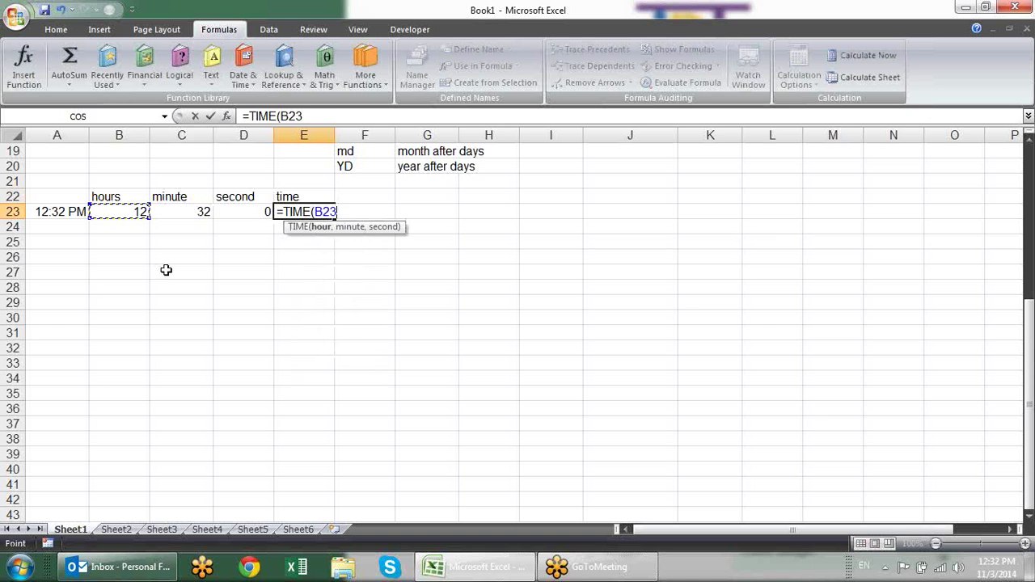
{"action": "type", "text": ","}
{"action": "key", "text": "Left"}
{"action": "key", "text": "Left"}
{"action": "type", "text": ","}
{"action": "key", "text": "Left"}
{"action": "key", "text": "Return"}
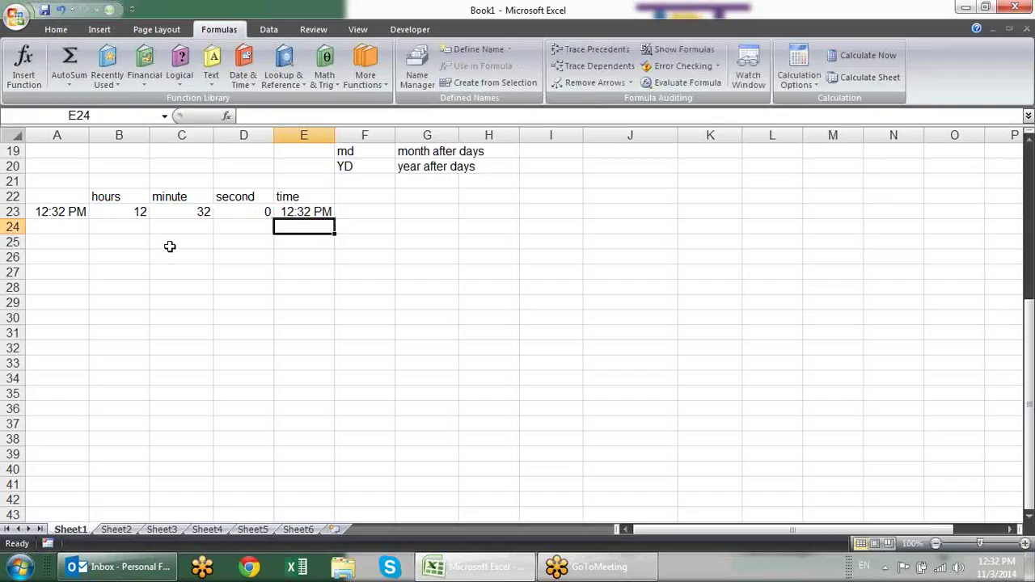
{"action": "key", "text": "Left"}
{"action": "key", "text": "Left"}
{"action": "key", "text": "Left"}
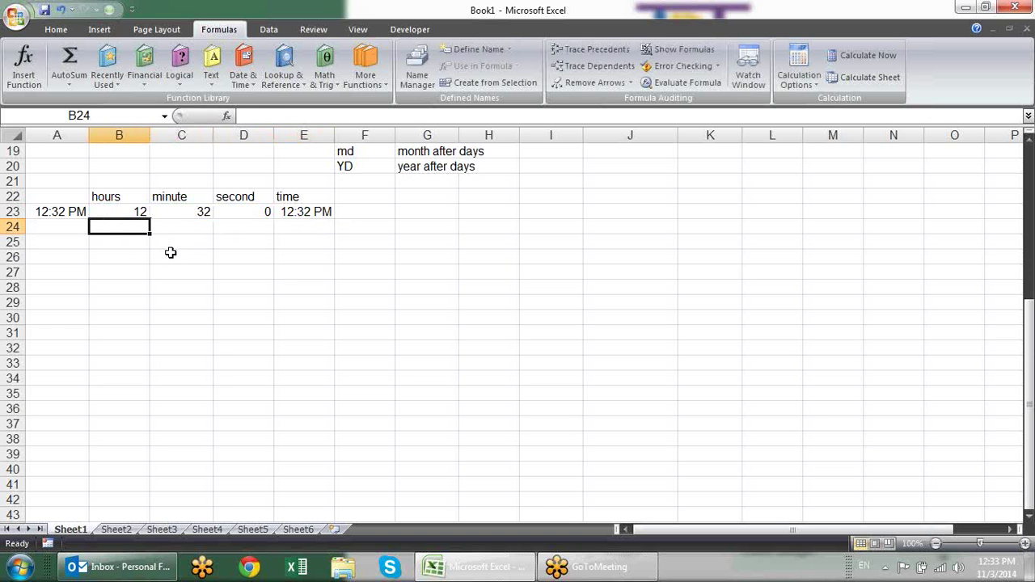
Enter 2, 3 and 5 in B24:D24 as extra hours, minutes and seconds
{"action": "type", "text": "2"}
{"action": "key", "text": "Tab"}
{"action": "type", "text": "3"}
{"action": "key", "text": "Tab"}
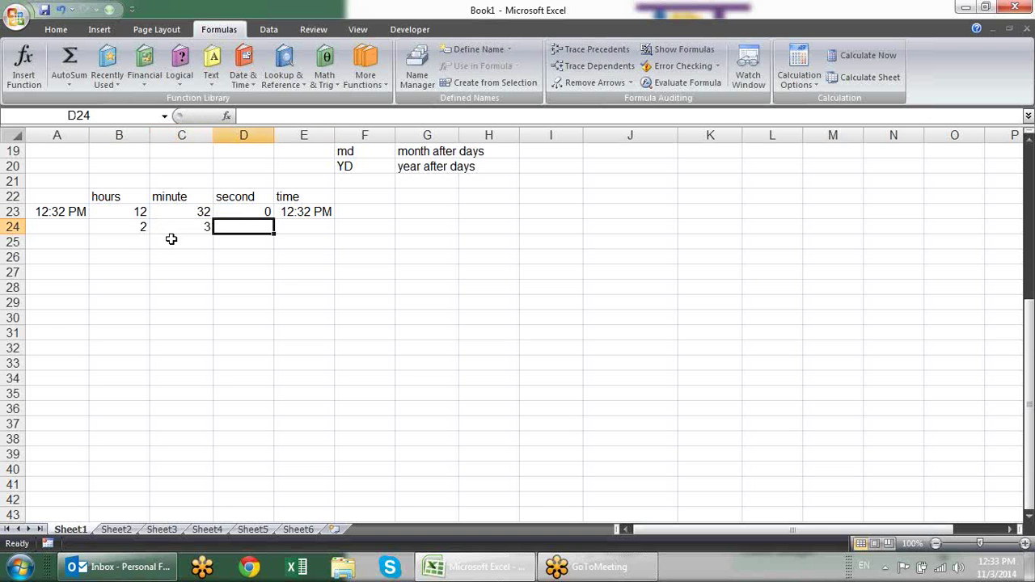
{"action": "type", "text": "5"}
{"action": "key", "text": "Return"}
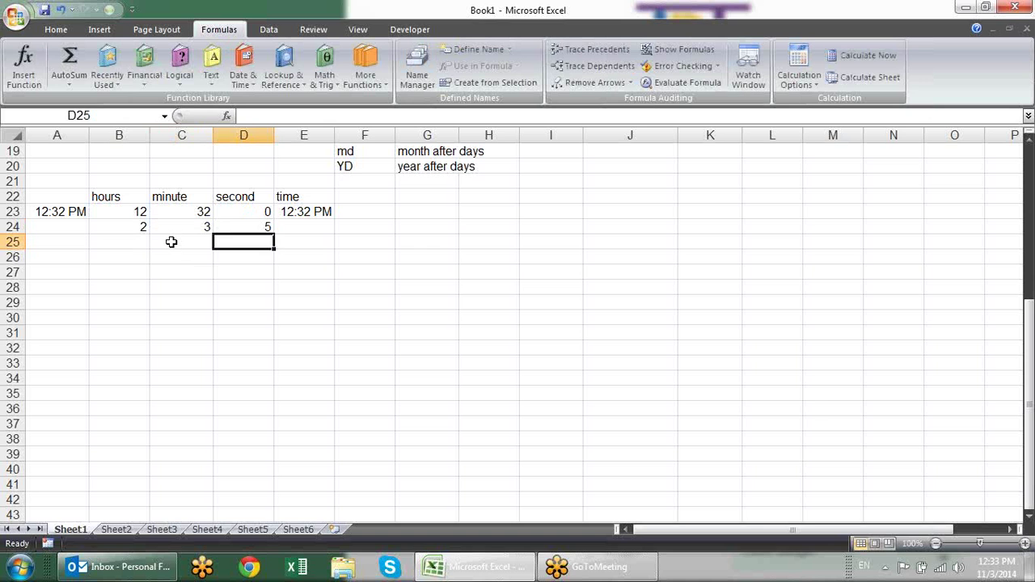
{"action": "key", "text": "Up"}
{"action": "key", "text": "Right"}
Start E24's formula as =TIME(B23+B24, summing the hours of both rows
{"action": "type", "text": "="}
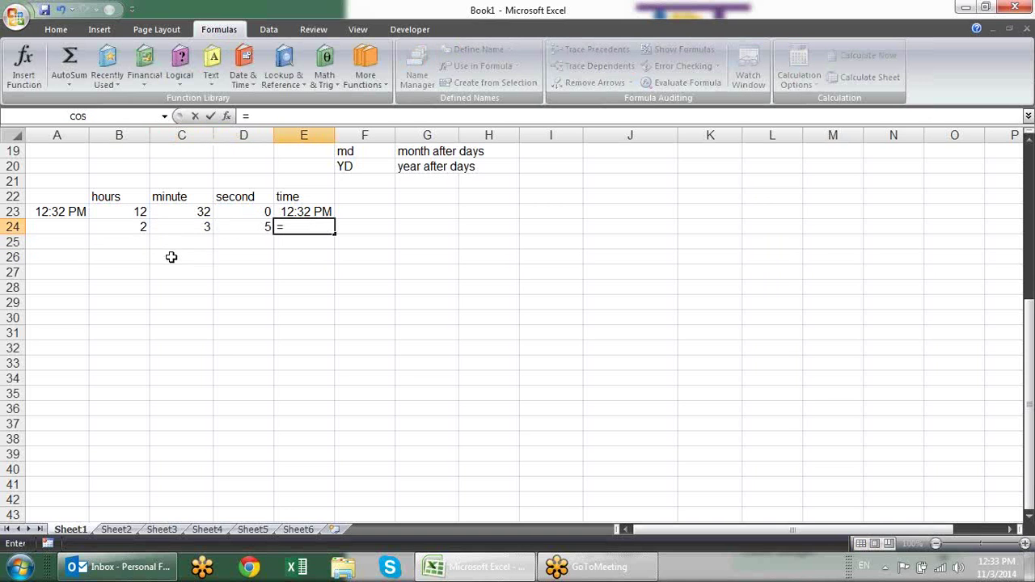
{"action": "type", "text": "time"}
{"action": "key", "text": "Tab"}
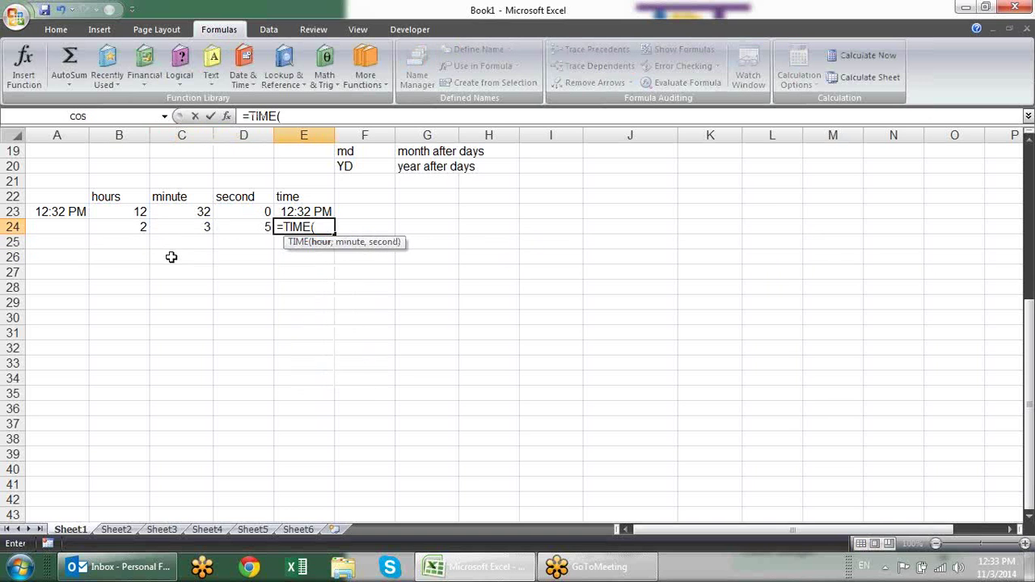
{"action": "key", "text": "Left"}
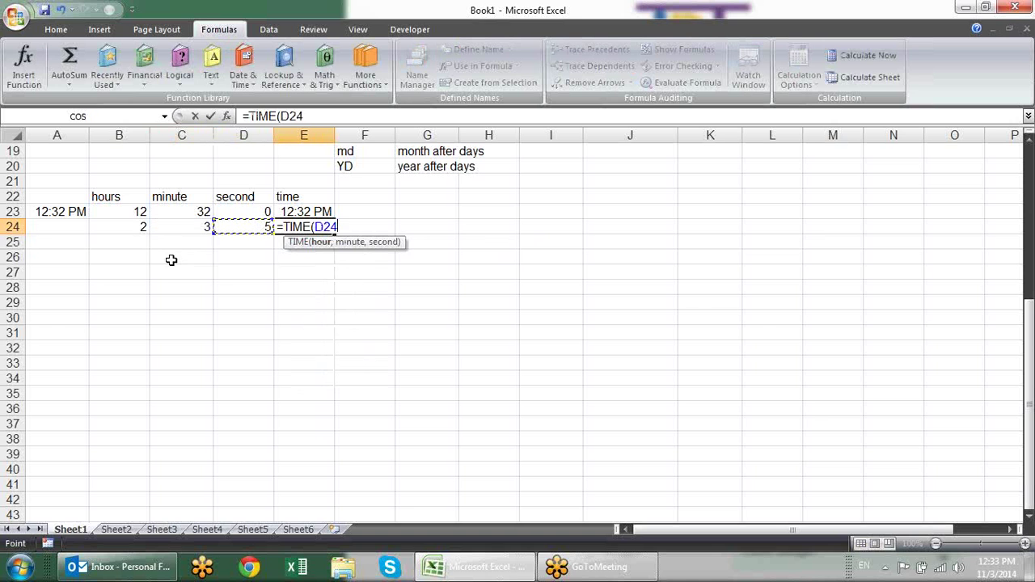
{"action": "key", "text": "Left"}
{"action": "key", "text": "Left"}
{"action": "key", "text": "Up"}
{"action": "type", "text": "+"}
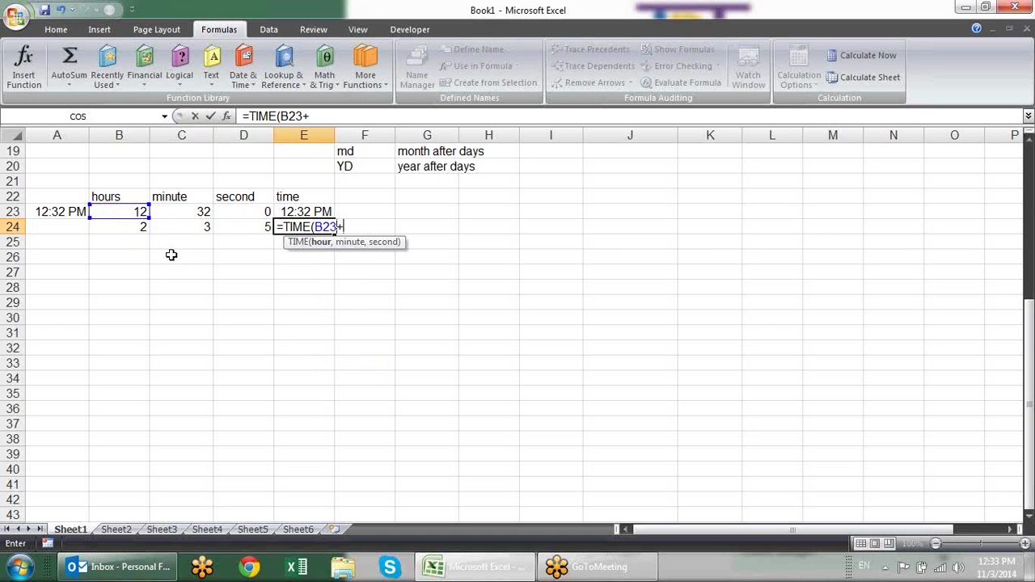
{"action": "key", "text": "Down"}
{"action": "key", "text": "Left"}
{"action": "key", "text": "Left"}
{"action": "key", "text": "Left"}
{"action": "key", "text": "Up"}
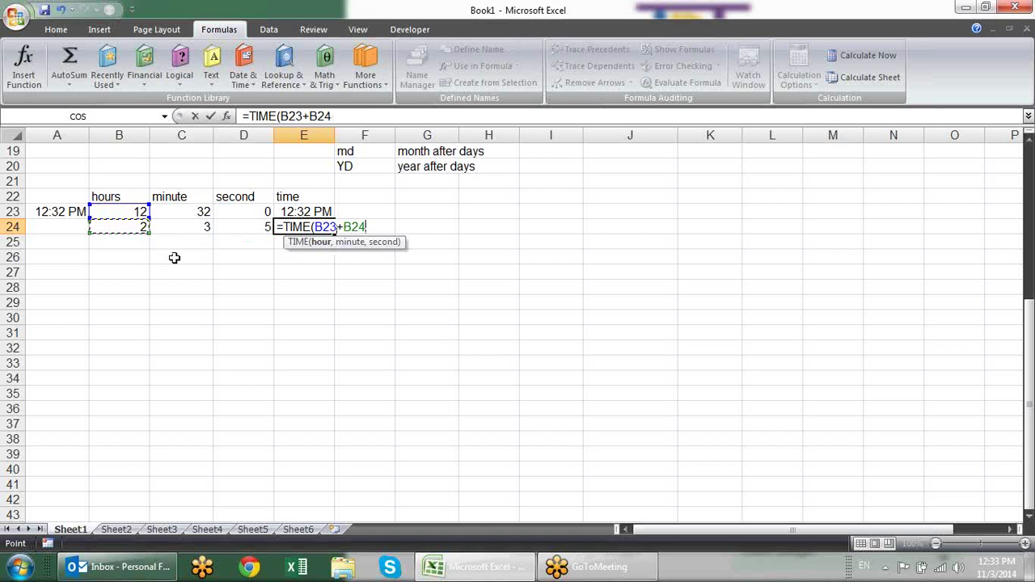
{"action": "type", "text": ","}
Finish the formula with C23+C24 and D23+D24 so E24 shows 2:35 PM
{"action": "key", "text": "Left"}
{"action": "key", "text": "Left"}
{"action": "key", "text": "Up"}
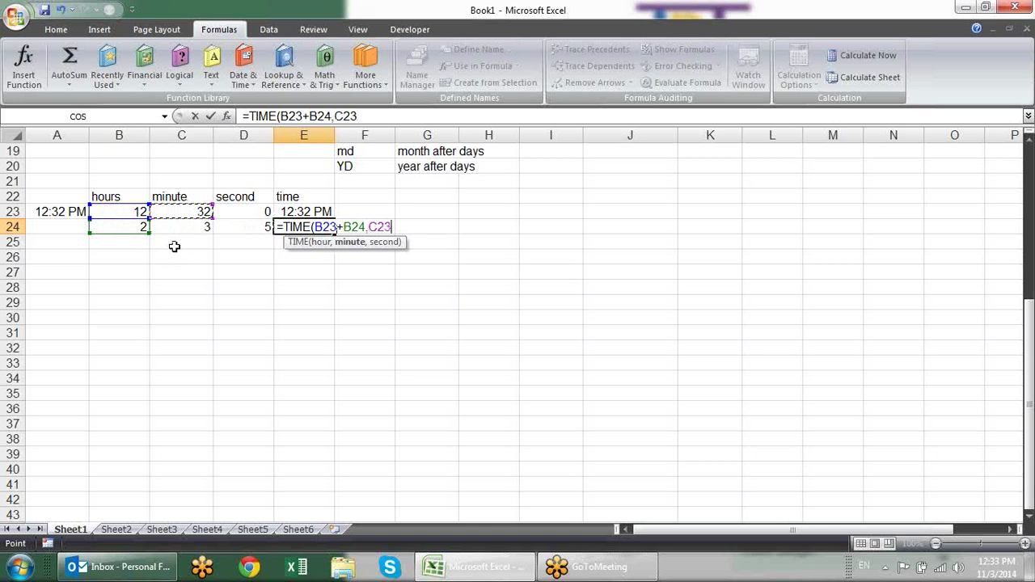
{"action": "type", "text": "+"}
{"action": "key", "text": "Down"}
{"action": "key", "text": "Left"}
{"action": "key", "text": "Left"}
{"action": "key", "text": "Up"}
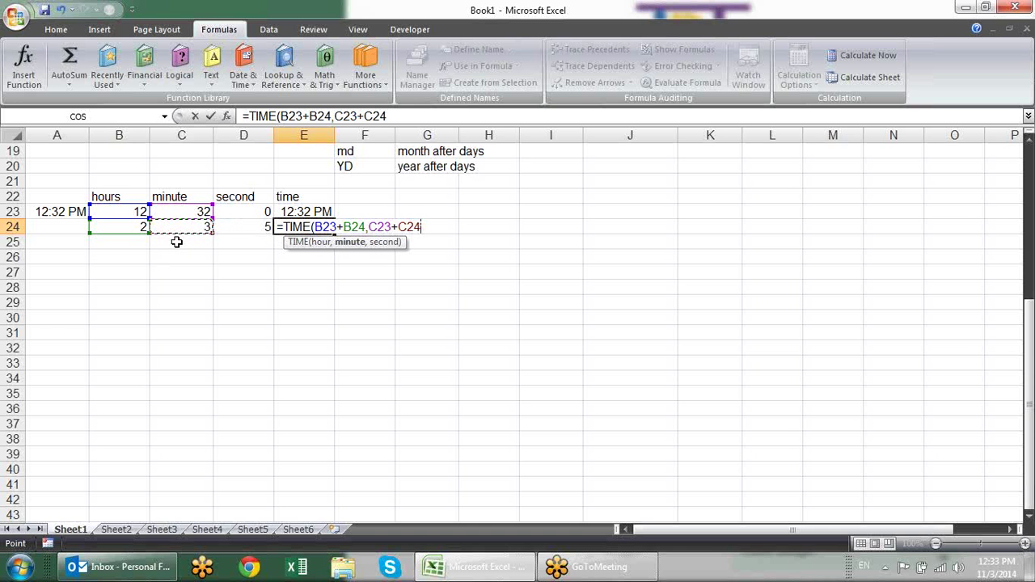
{"action": "type", "text": ","}
{"action": "left_click", "coordinate": [252, 211]}
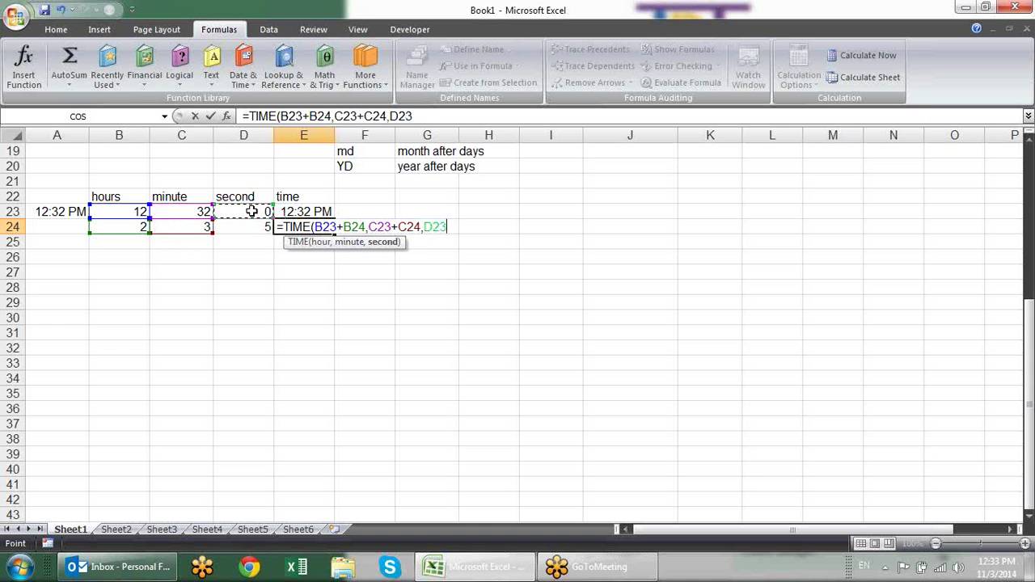
{"action": "type", "text": "+"}
{"action": "left_click", "coordinate": [264, 227]}
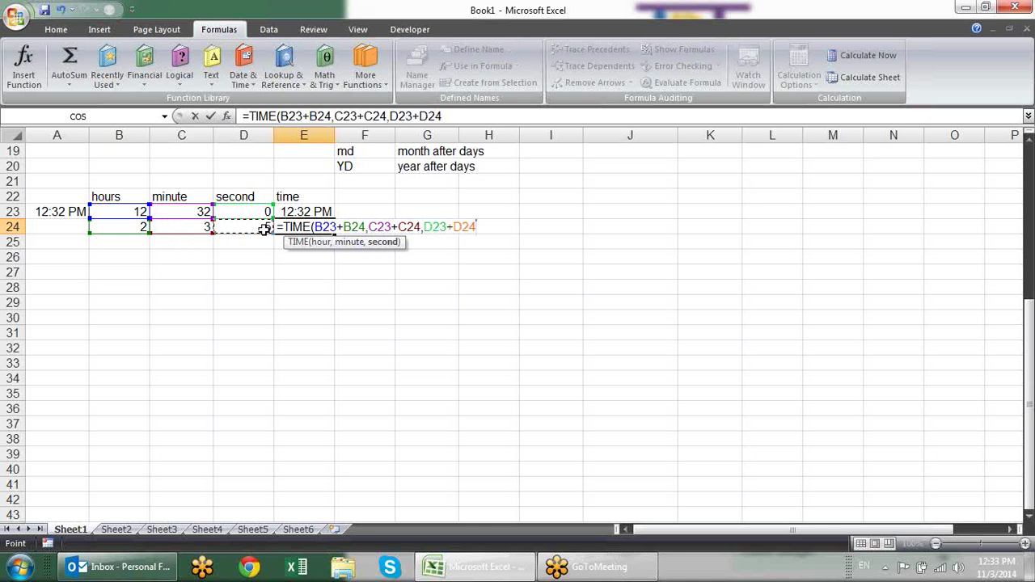
{"action": "key", "text": "Return"}
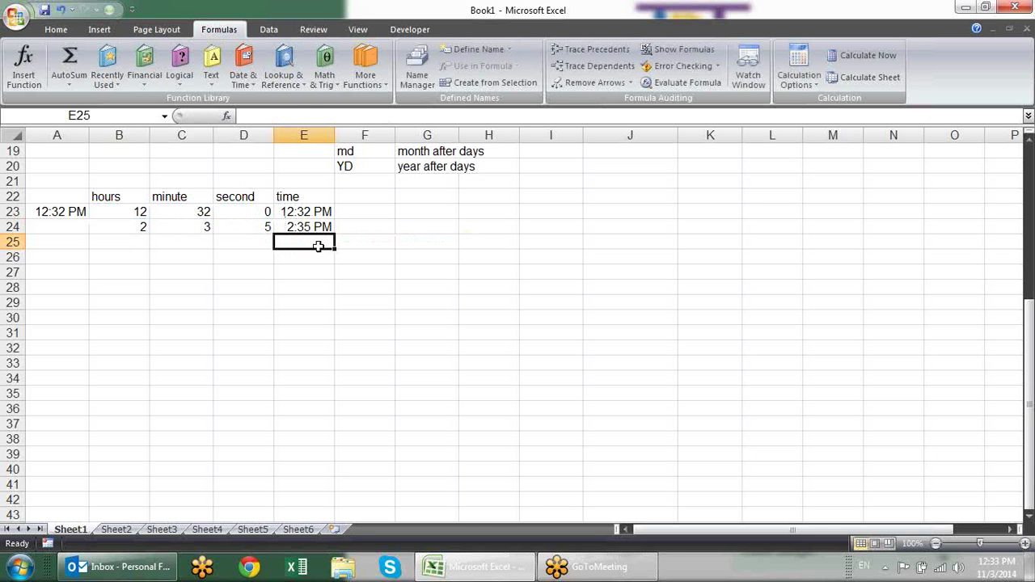
Reselect E24 to check its combined TIME formula
{"action": "left_click", "coordinate": [318, 230]}
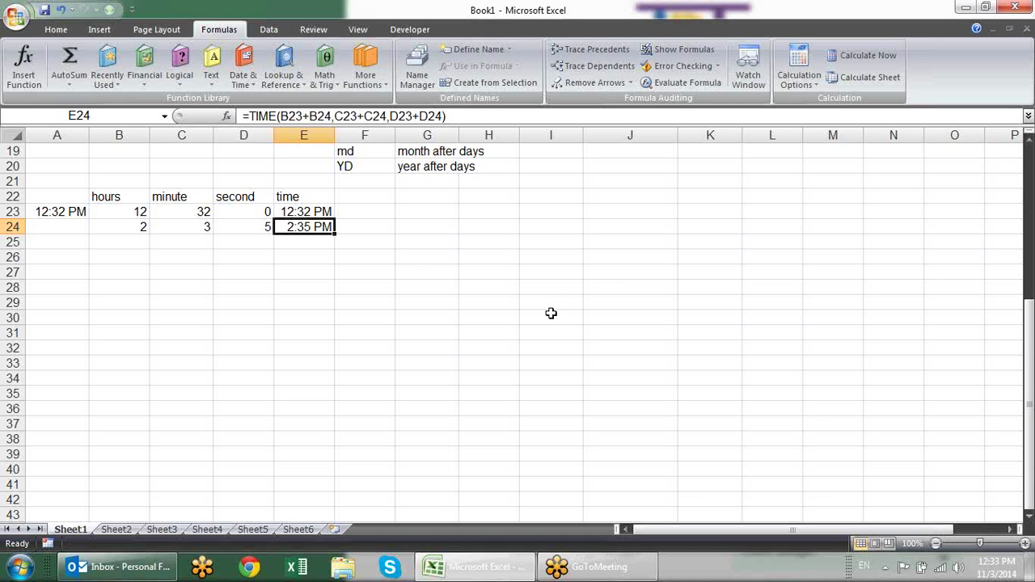
{"action": "left_click", "coordinate": [221, 275]}
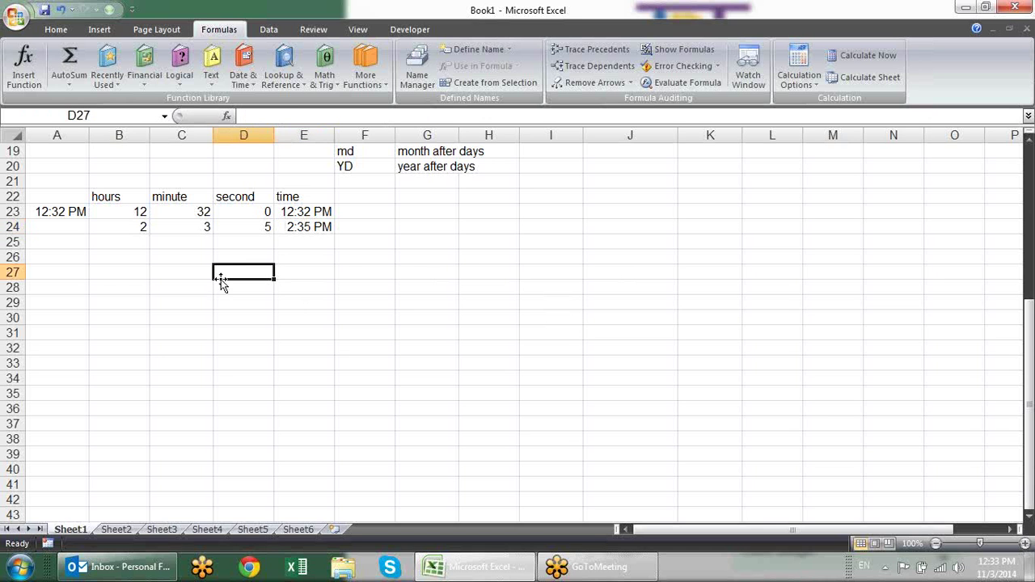
{"action": "left_click", "coordinate": [311, 225]}
{"action": "scroll", "coordinate": [383, 279], "scroll_direction": "up", "scroll_amount": 3}
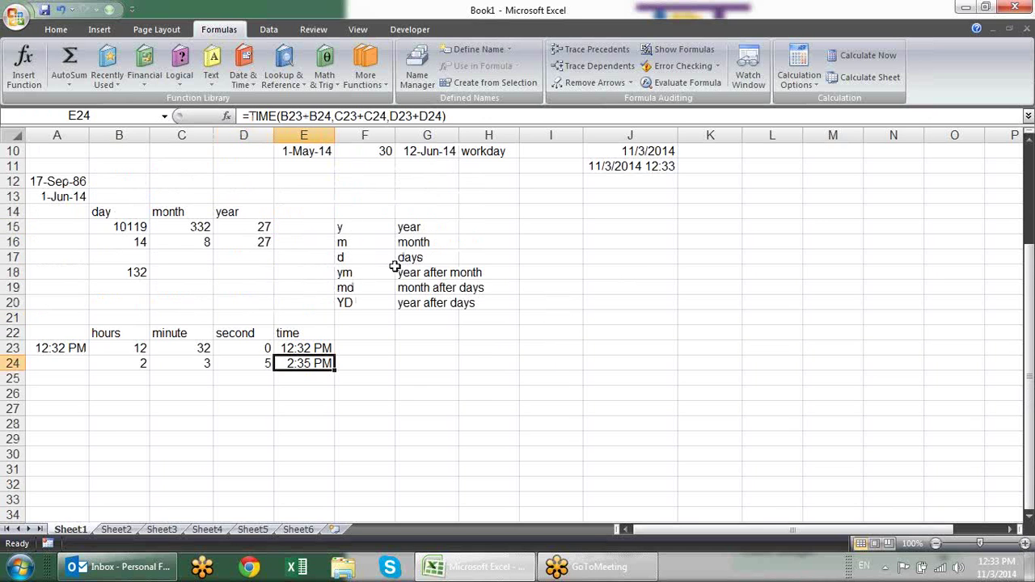
{"action": "scroll", "coordinate": [436, 278], "scroll_direction": "up", "scroll_amount": 1}
{"action": "scroll", "coordinate": [447, 280], "scroll_direction": "up", "scroll_amount": 1}
{"action": "scroll", "coordinate": [444, 275], "scroll_direction": "down", "scroll_amount": 1}
{"action": "scroll", "coordinate": [444, 273], "scroll_direction": "down", "scroll_amount": 1}
{"action": "scroll", "coordinate": [558, 219], "scroll_direction": "up", "scroll_amount": 1}
Paste the TODAY and NOW results from J10:J11 into K12:K13 as values only
{"action": "left_click_drag", "start_coordinate": [657, 198], "coordinate": [661, 210]}
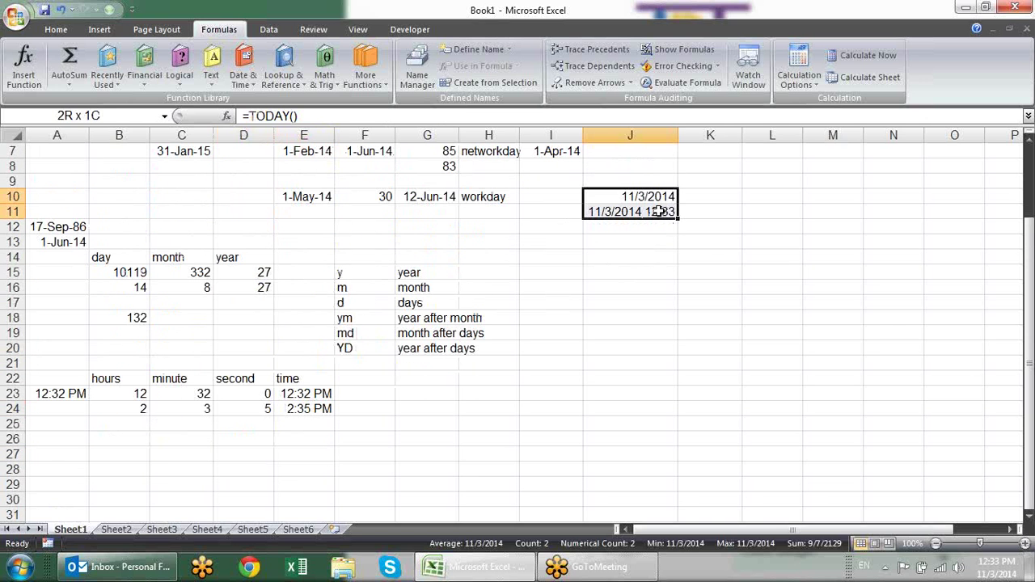
{"action": "key", "text": "ctrl+c"}
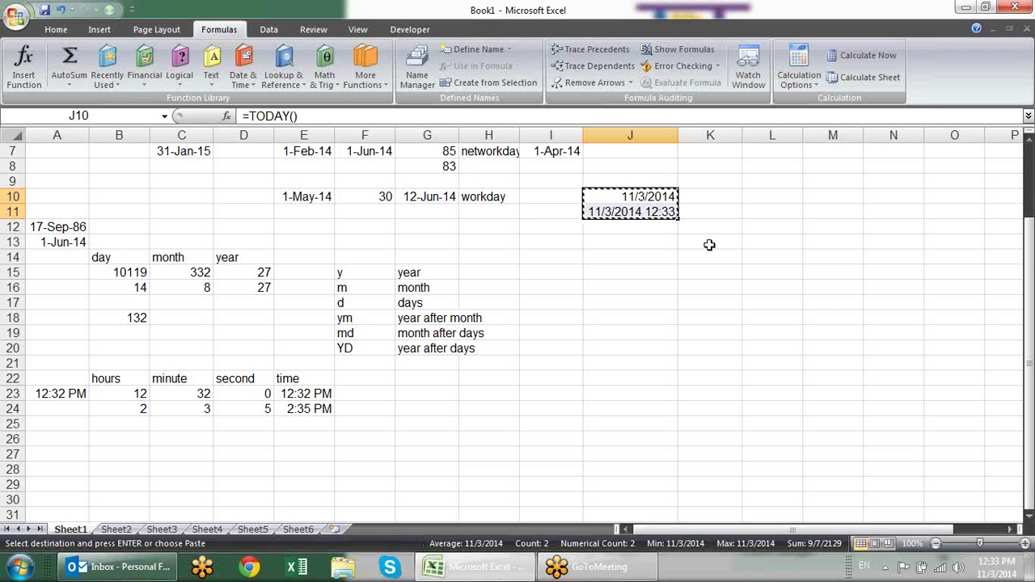
{"action": "left_click", "coordinate": [719, 234]}
{"action": "key", "text": "alt+e"}
{"action": "key", "text": "s"}
{"action": "key", "text": "v"}
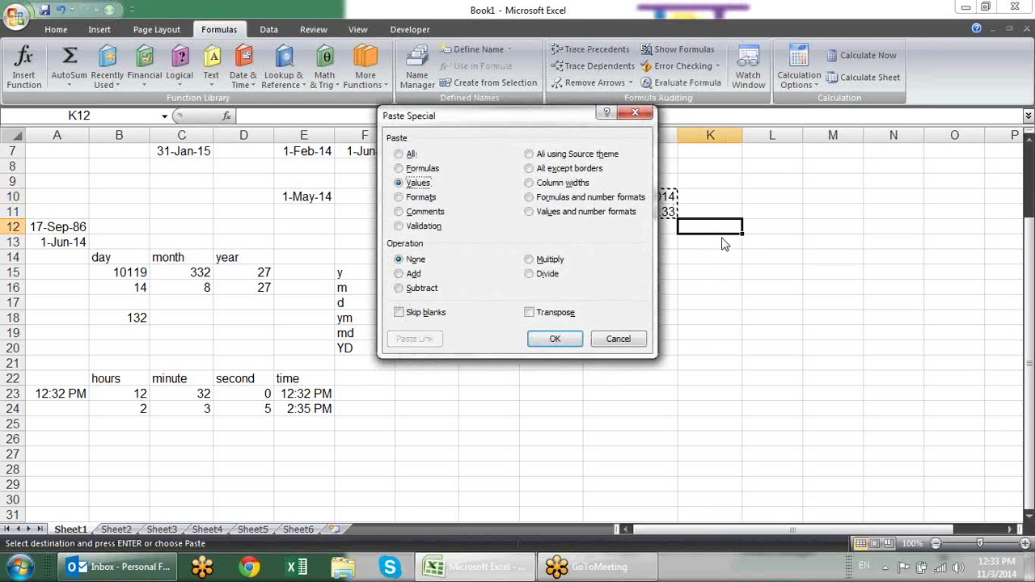
{"action": "key", "text": "Return"}
{"action": "left_click", "coordinate": [747, 252]}
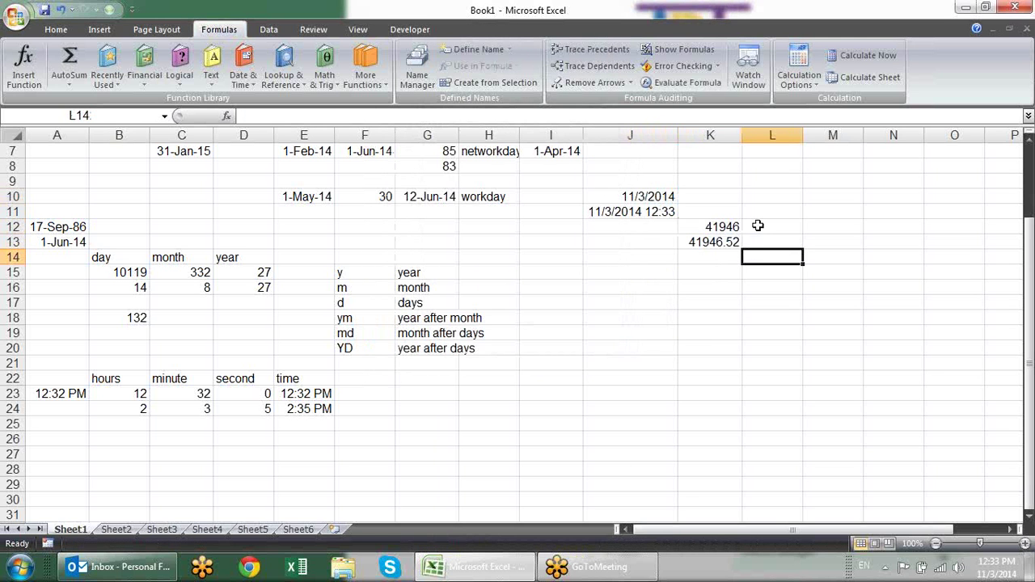
Compare the pasted serial numbers in K12:K13 with the TODAY and NOW formulas in J10:J11
{"action": "left_click", "coordinate": [736, 229]}
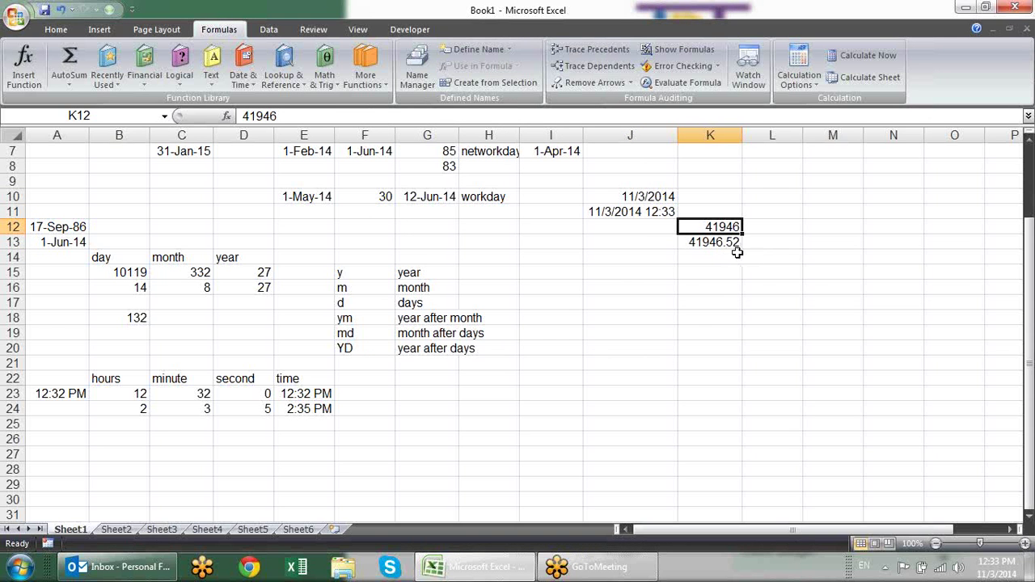
{"action": "left_click", "coordinate": [659, 214]}
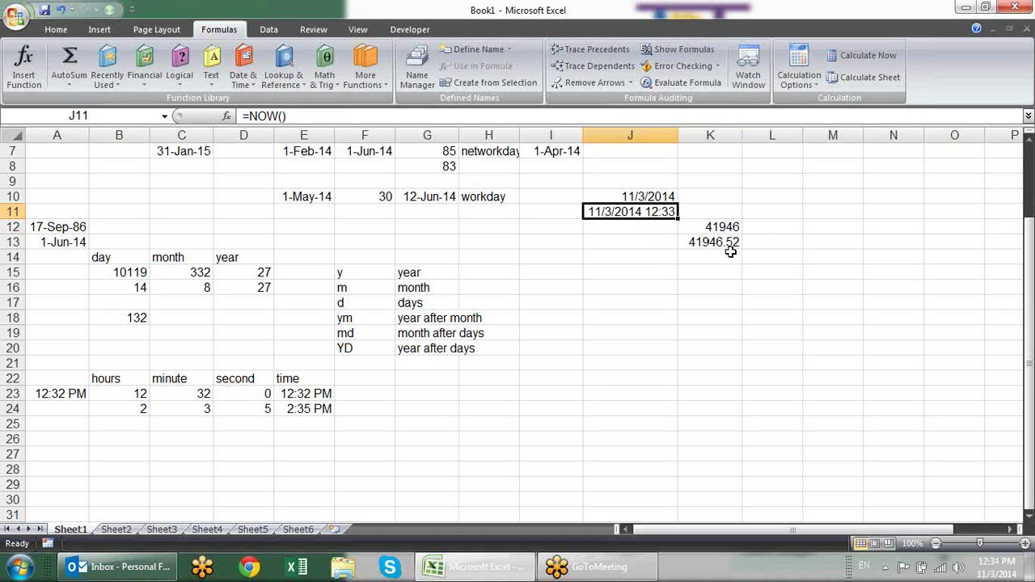
{"action": "left_click", "coordinate": [731, 247]}
{"action": "left_click", "coordinate": [730, 260]}
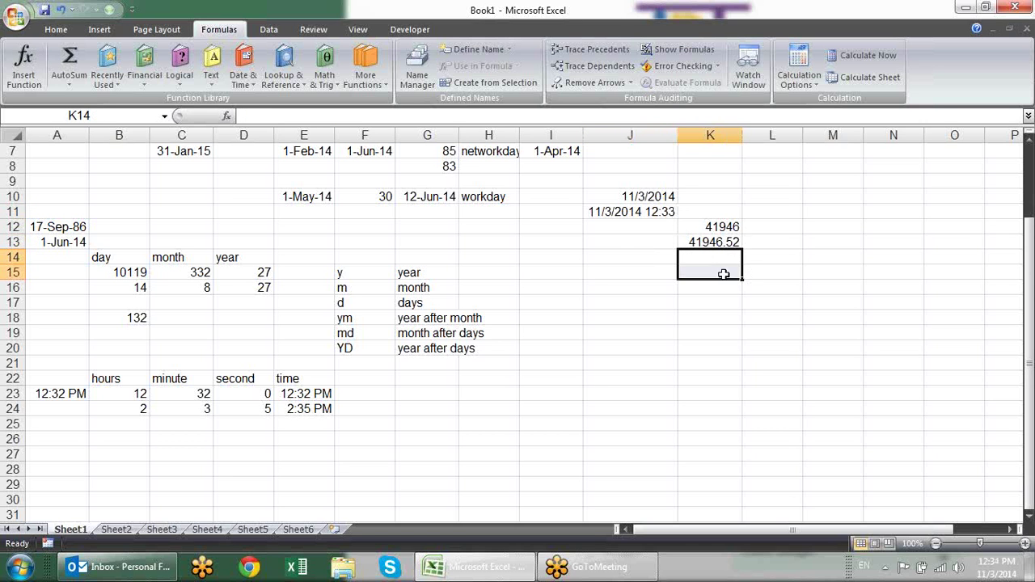
{"action": "left_click", "coordinate": [634, 214]}
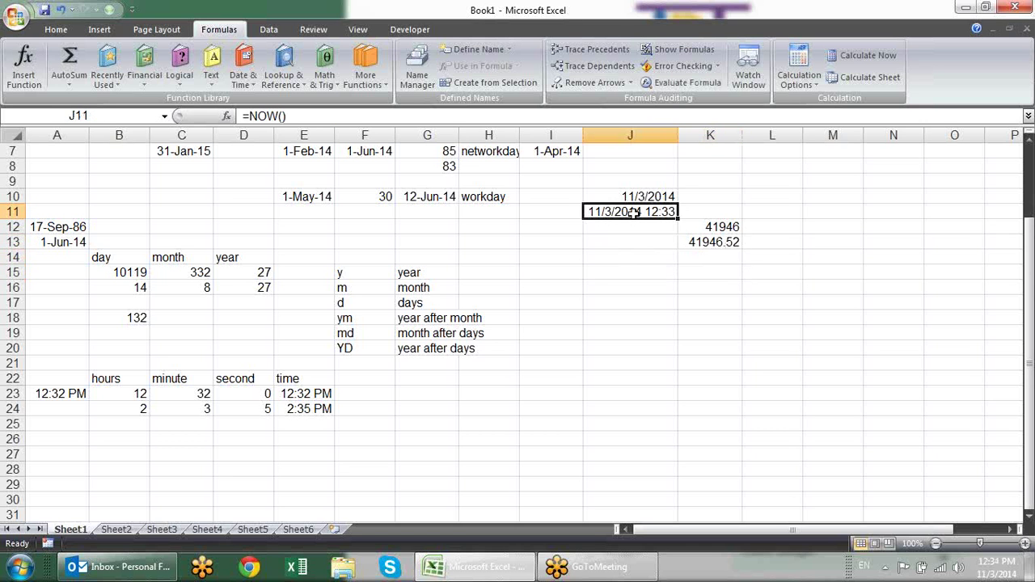
{"action": "left_click", "coordinate": [649, 198]}
{"action": "left_click", "coordinate": [653, 213]}
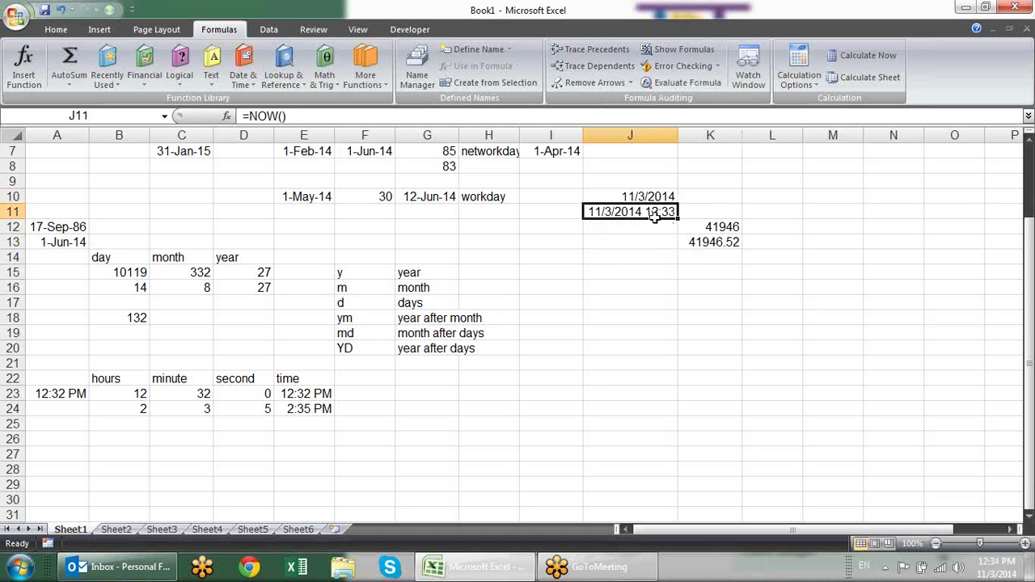
{"action": "left_click", "coordinate": [713, 259]}
Enter =K13-K12 in K14 and apply the Time format, showing 12:33 PM
{"action": "type", "text": "="}
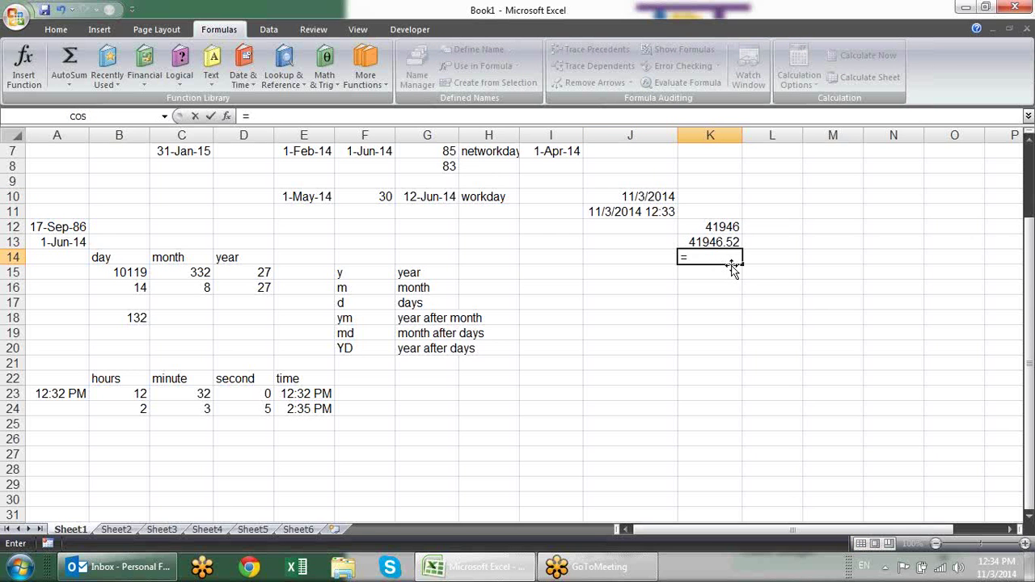
{"action": "key", "text": "Up"}
{"action": "key", "text": "Up"}
{"action": "key", "text": "Down"}
{"action": "type", "text": "-"}
{"action": "key", "text": "Up"}
{"action": "key", "text": "Up"}
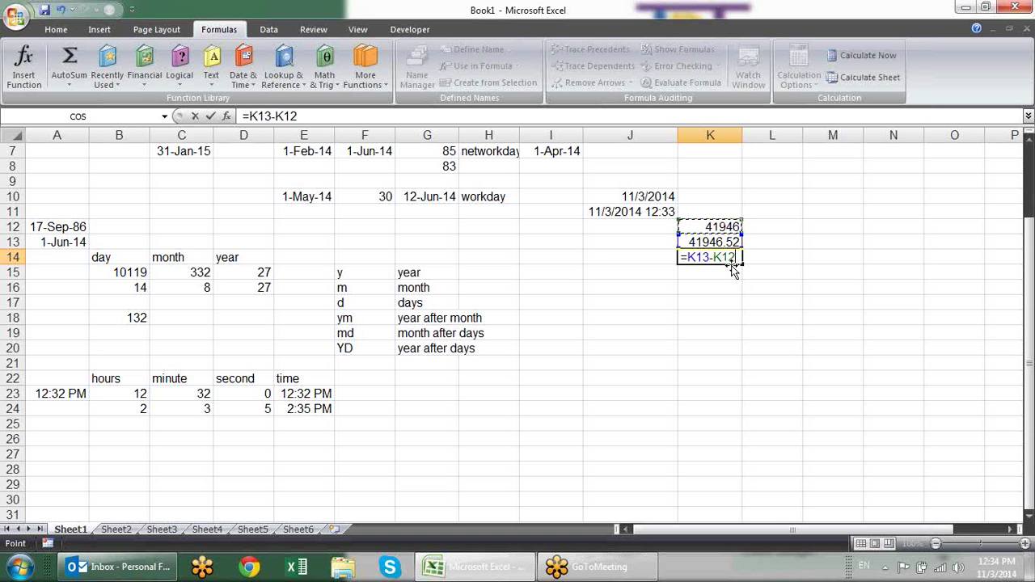
{"action": "key", "text": "Return"}
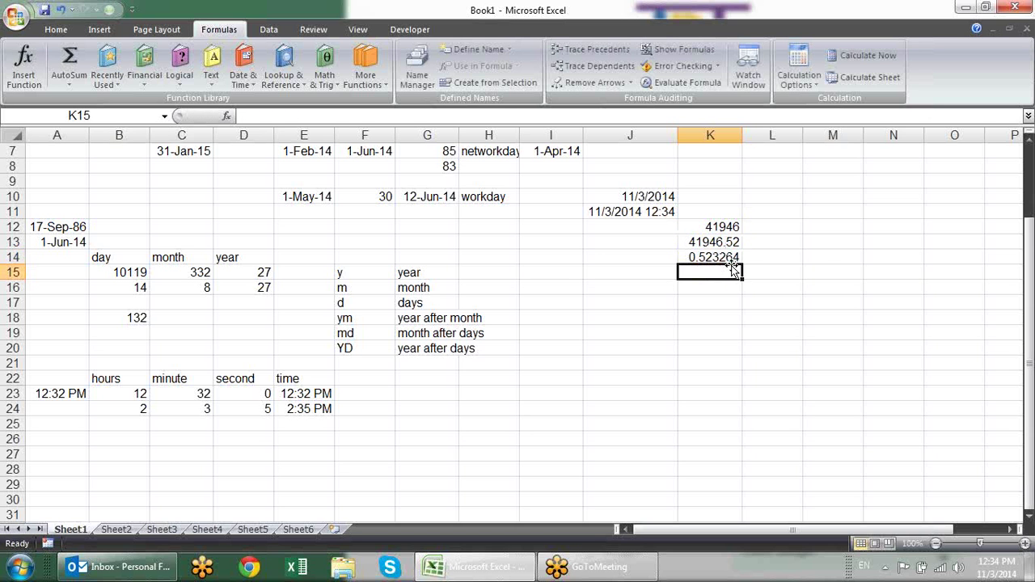
{"action": "left_click", "coordinate": [732, 257]}
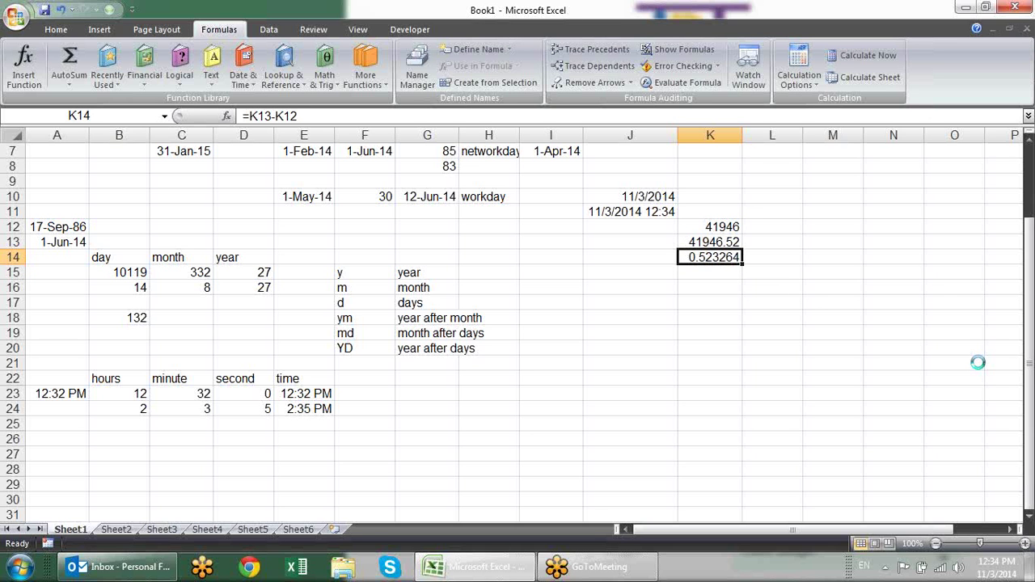
{"action": "key", "text": "ctrl+shift+2"}
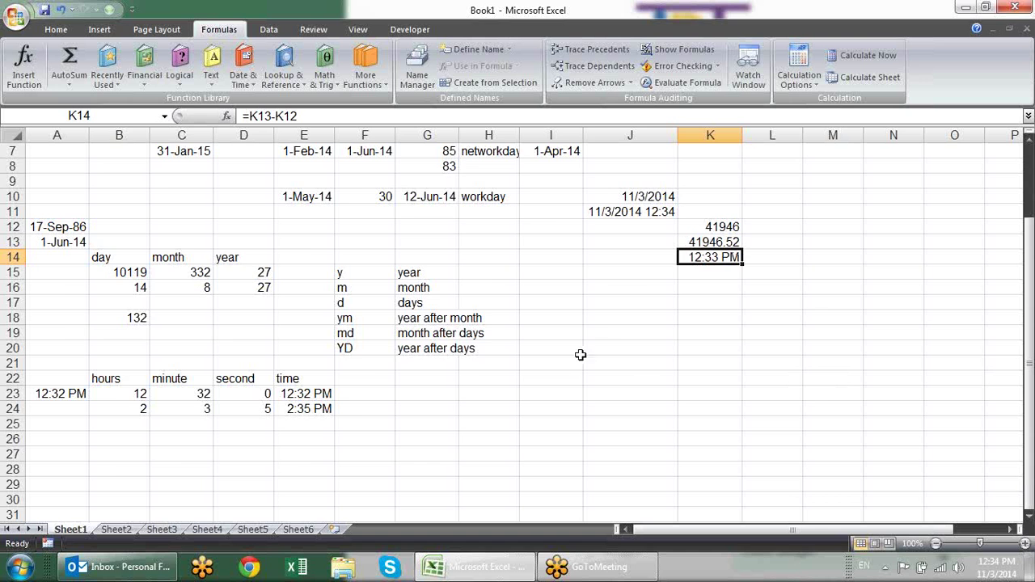
{"action": "scroll", "coordinate": [619, 330], "scroll_direction": "up", "scroll_amount": 1}
{"action": "scroll", "coordinate": [619, 331], "scroll_direction": "up", "scroll_amount": 1}
{"action": "scroll", "coordinate": [621, 330], "scroll_direction": "down", "scroll_amount": 3}
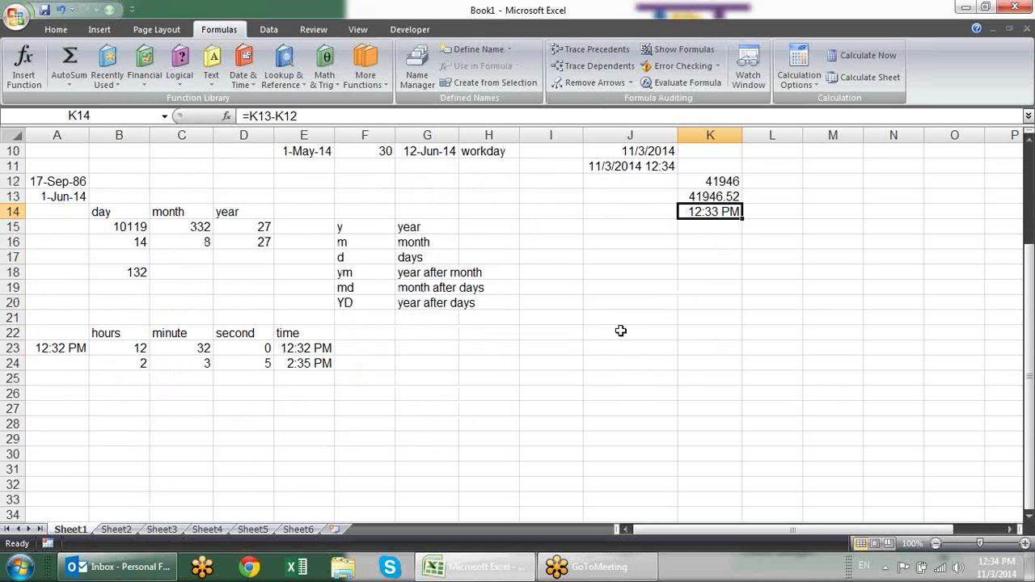
Type the heading Name in A27
{"action": "left_click", "coordinate": [399, 363]}
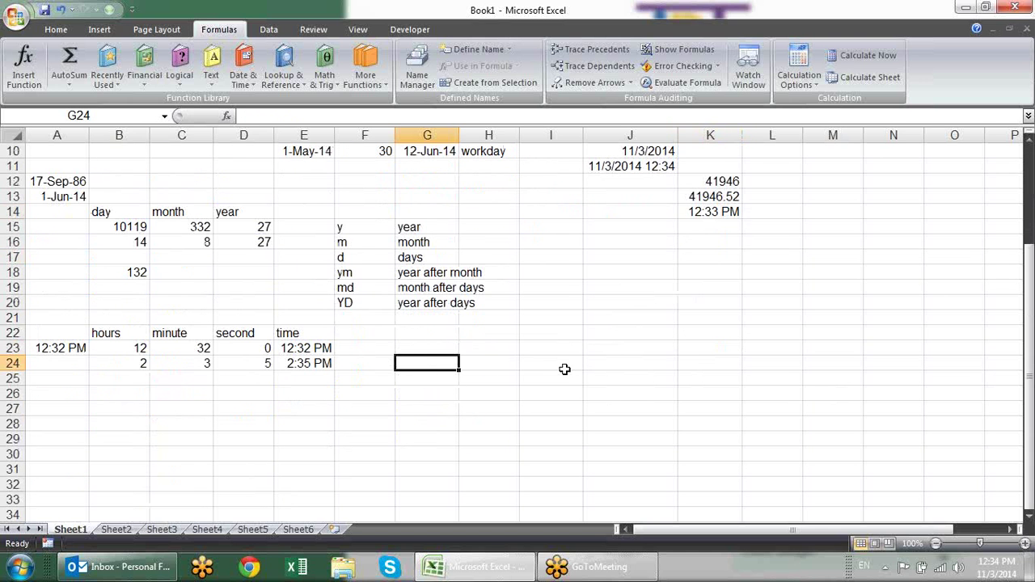
{"action": "scroll", "coordinate": [692, 365], "scroll_direction": "up", "scroll_amount": 3}
{"action": "scroll", "coordinate": [696, 357], "scroll_direction": "down", "scroll_amount": 1}
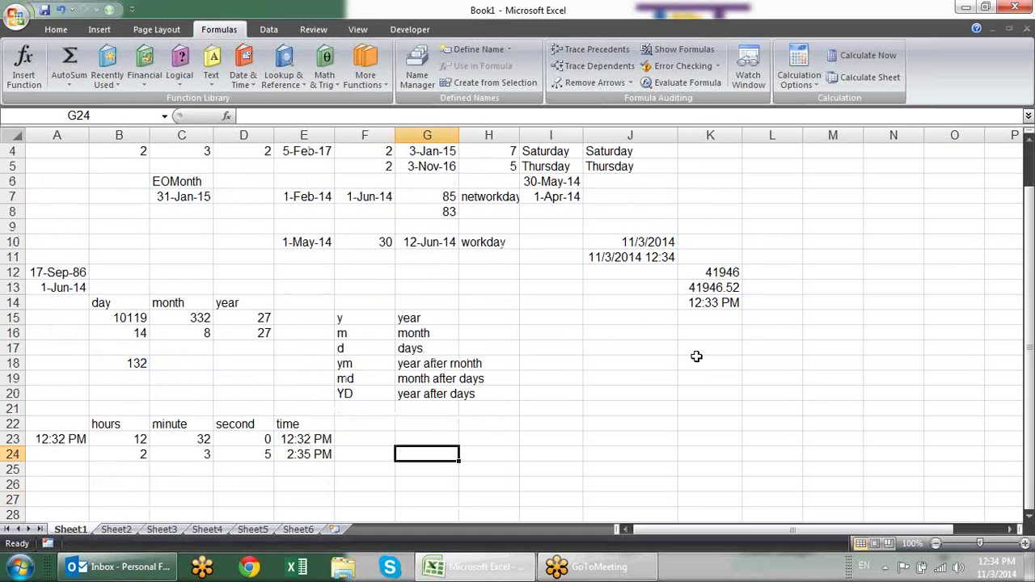
{"action": "scroll", "coordinate": [626, 355], "scroll_direction": "up", "scroll_amount": 1}
{"action": "scroll", "coordinate": [623, 362], "scroll_direction": "down", "scroll_amount": 2}
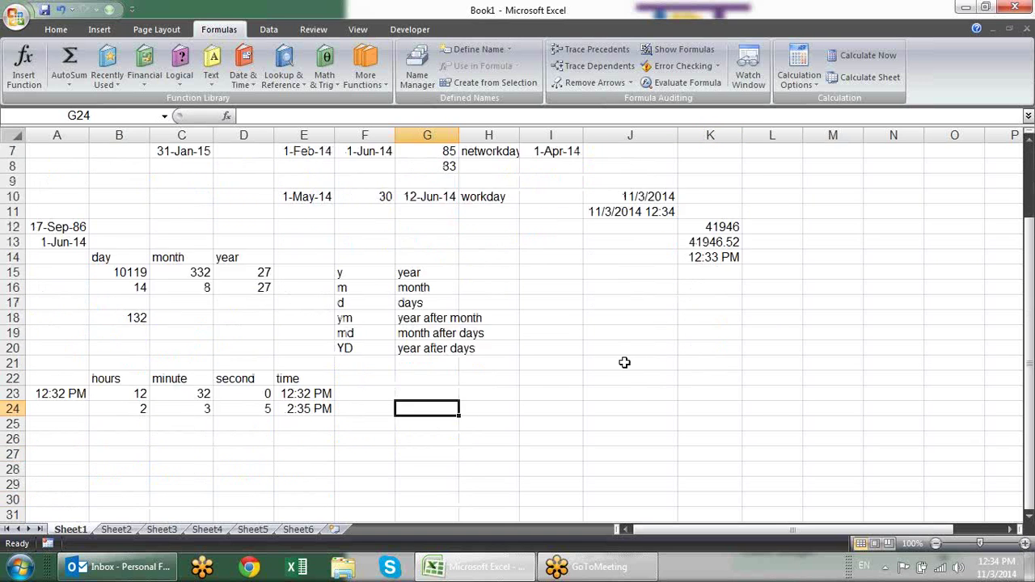
{"action": "scroll", "coordinate": [623, 366], "scroll_direction": "down", "scroll_amount": 2}
{"action": "scroll", "coordinate": [623, 365], "scroll_direction": "down", "scroll_amount": 3}
{"action": "left_click", "coordinate": [76, 225]}
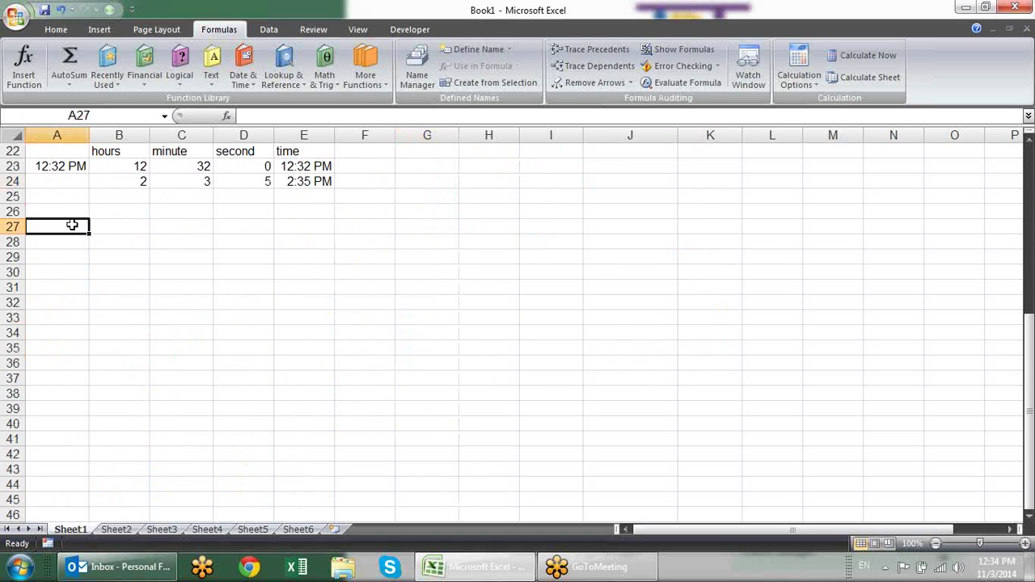
{"action": "type", "text": "Name"}
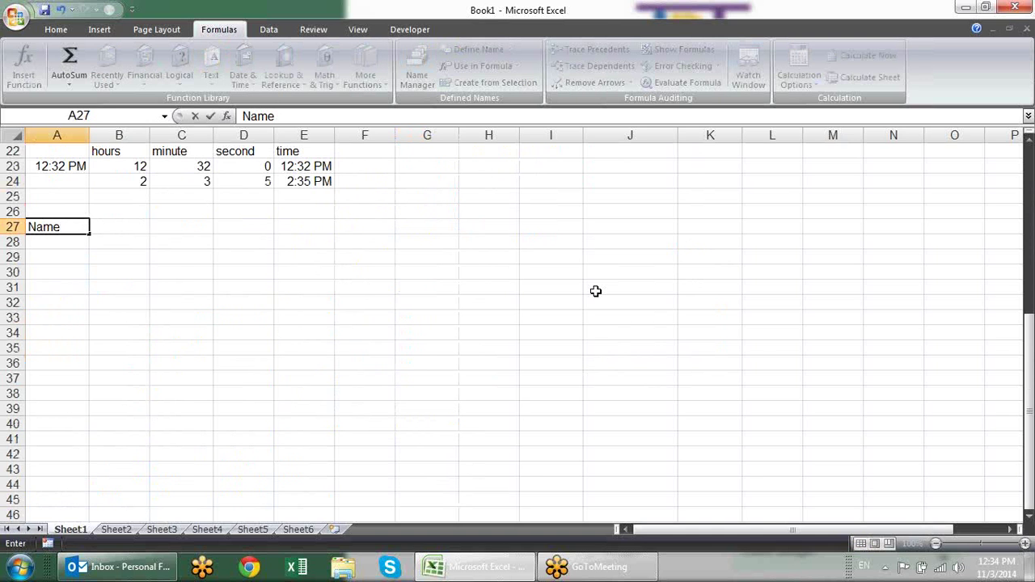
{"action": "key", "text": "Return"}
Enter the first employee's name in A28 and fill the name list down to A31
{"action": "type", "text": "Sandee"}
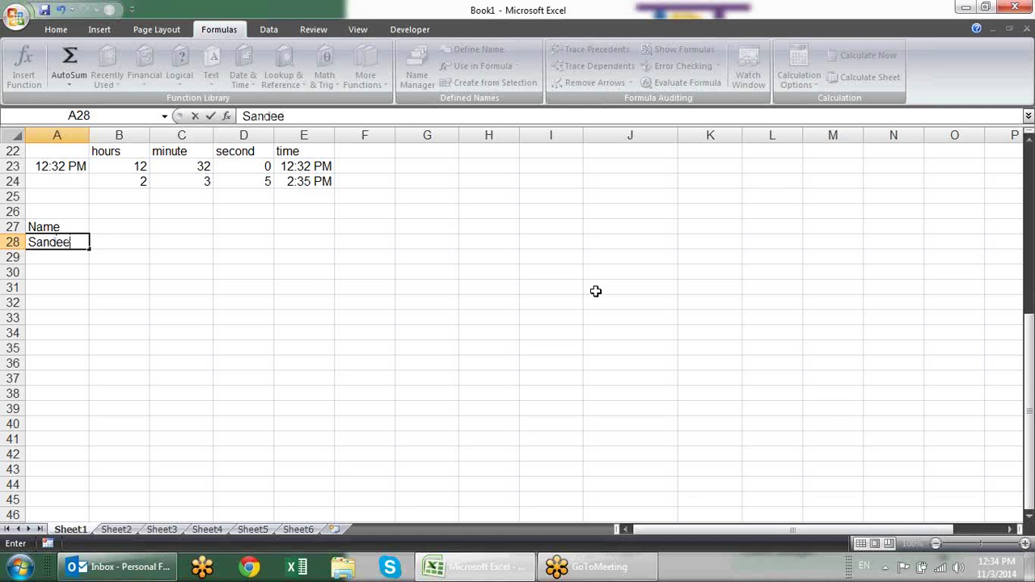
{"action": "type", "text": "p"}
{"action": "key", "text": "Return"}
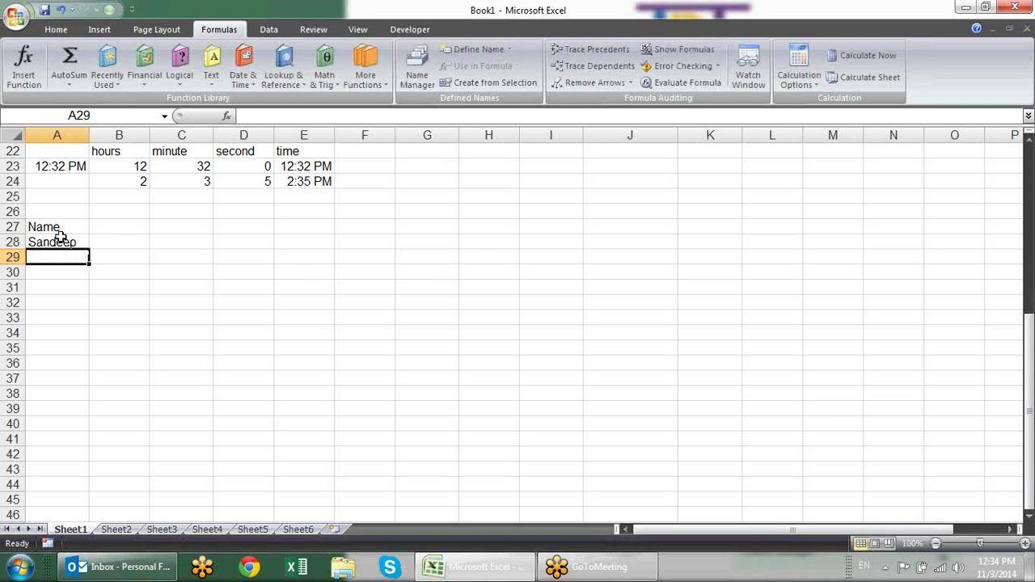
{"action": "left_click", "coordinate": [63, 241]}
{"action": "mouse_move", "coordinate": [91, 248]}
{"action": "left_mouse_down"}
{"action": "mouse_move", "coordinate": [93, 322]}
{"action": "mouse_move", "coordinate": [93, 294]}
{"action": "left_mouse_up"}
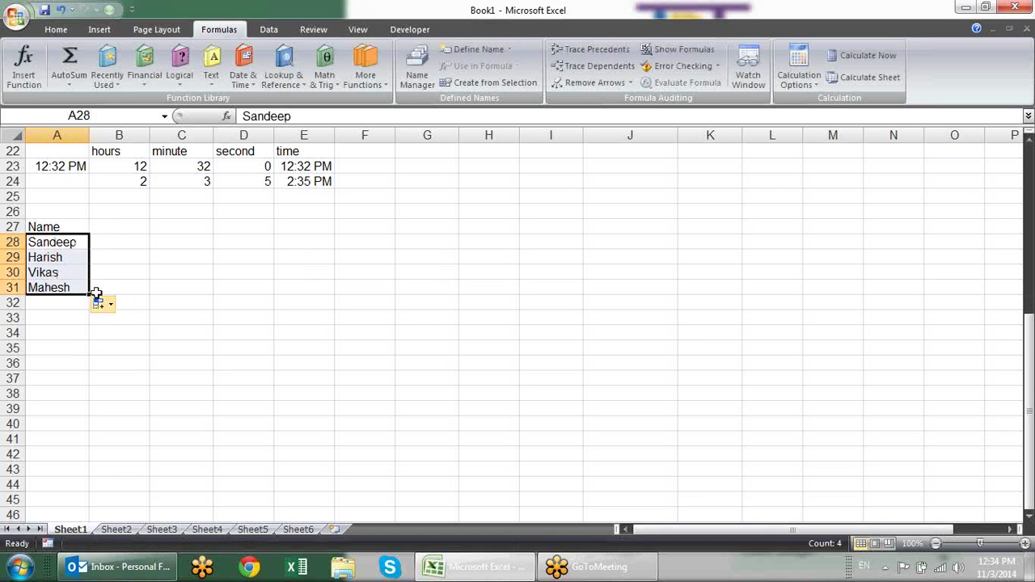
{"action": "left_click", "coordinate": [116, 226]}
Add the IN and OUT column headings in B27 and C27
{"action": "type", "text": "IN"}
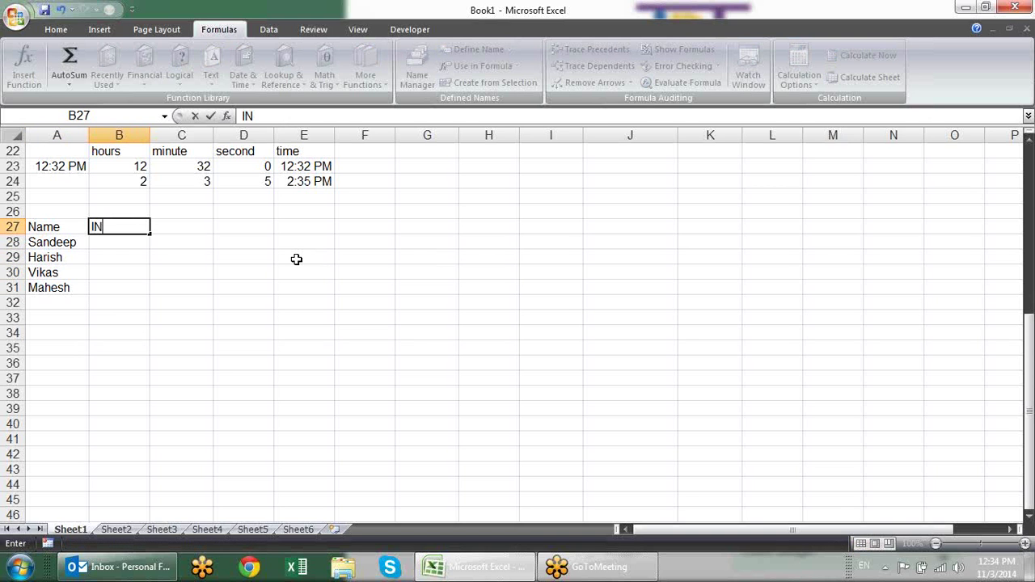
{"action": "key", "text": "Tab"}
{"action": "type", "text": "OUT"}
{"action": "key", "text": "Tab"}
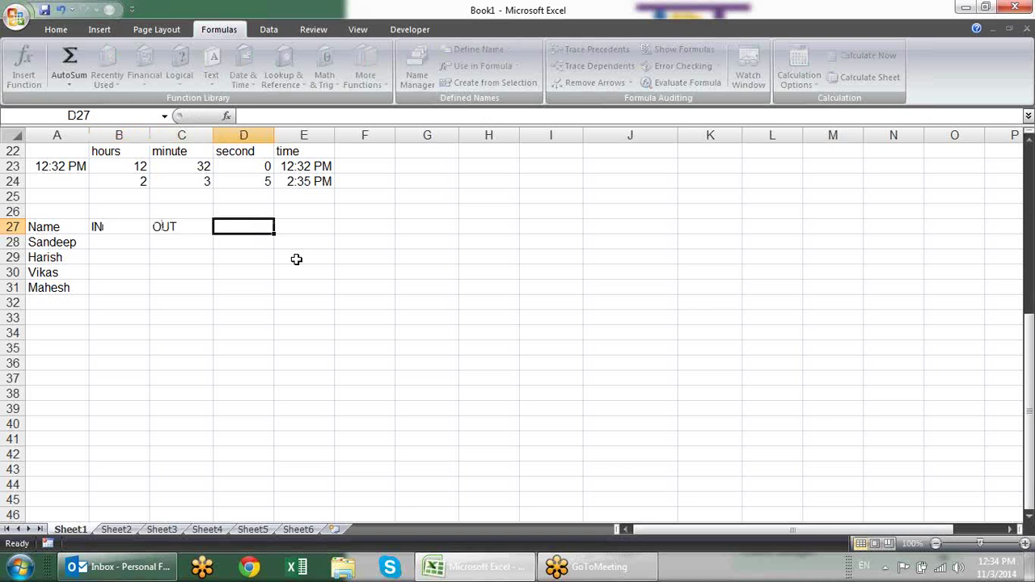
Enter the start times 9:23 AM, 8:30 and 8:20 AM in B28:B30
{"action": "key", "text": "Down"}
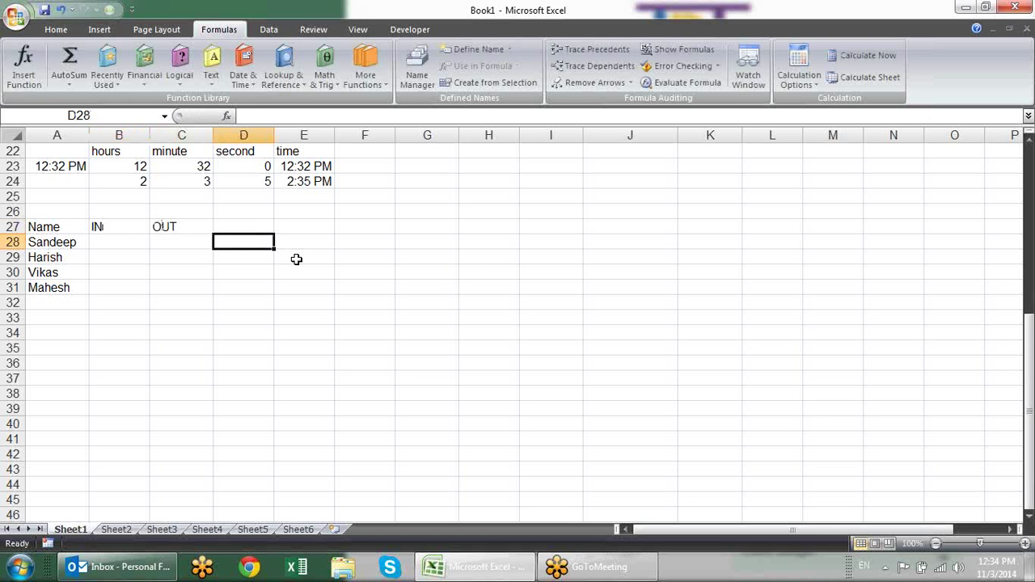
{"action": "key", "text": "Left"}
{"action": "key", "text": "Left"}
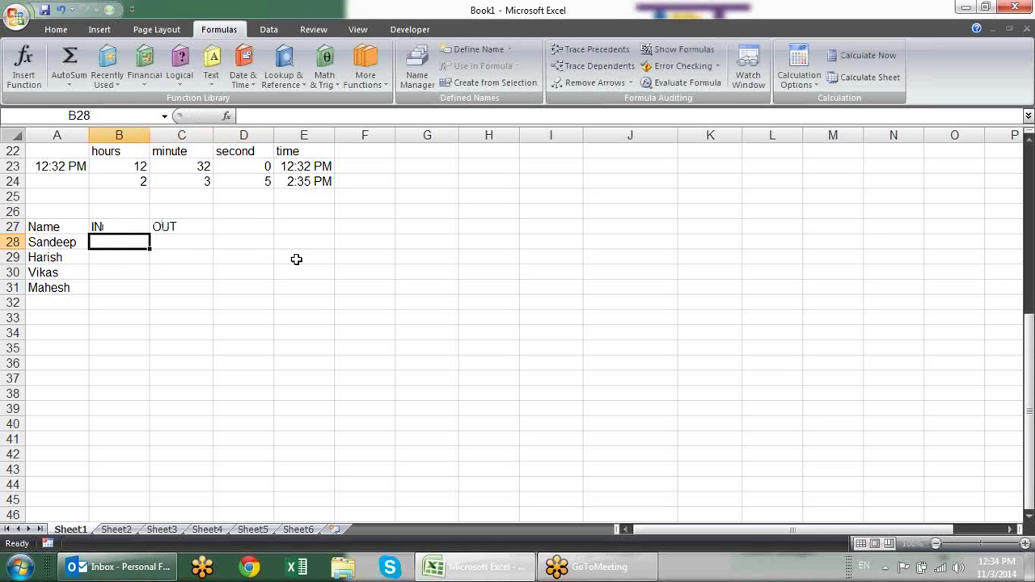
{"action": "type", "text": "9:23"}
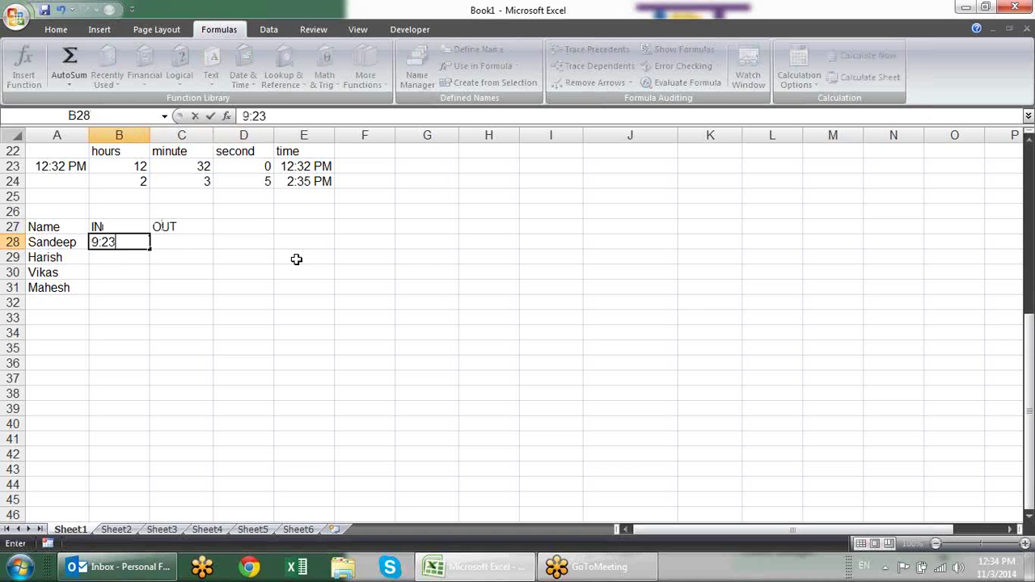
{"action": "type", "text": " am"}
{"action": "key", "text": "Return"}
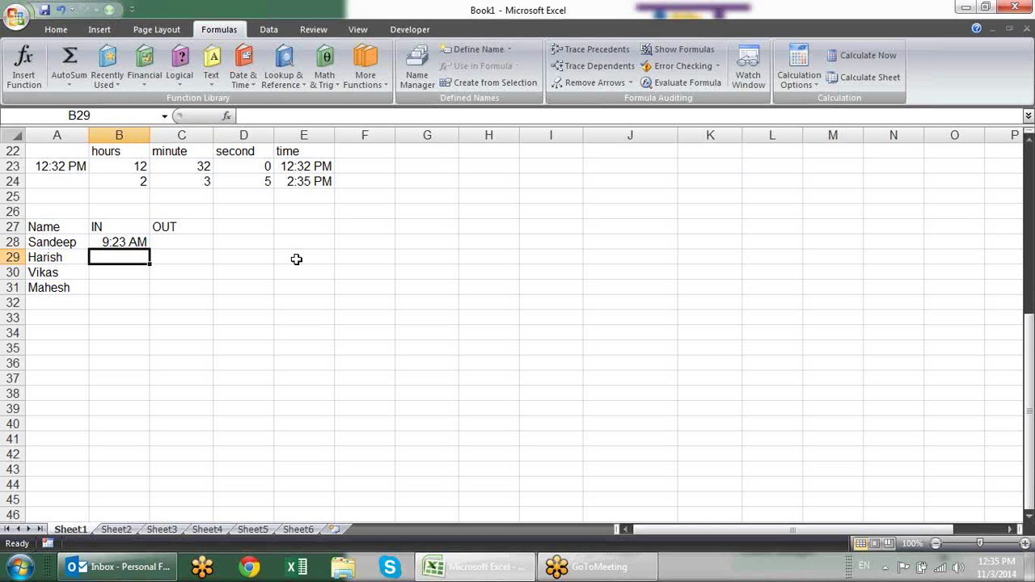
{"action": "type", "text": "8:"}
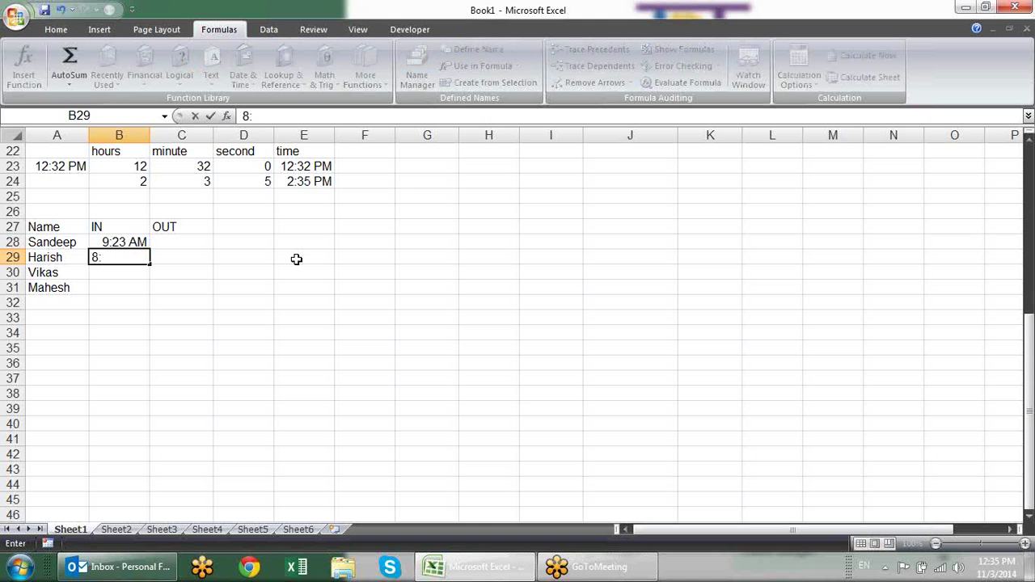
{"action": "type", "text": "30"}
{"action": "type", "text": " p."}
{"action": "type", "text": "m"}
{"action": "key", "text": "Return"}
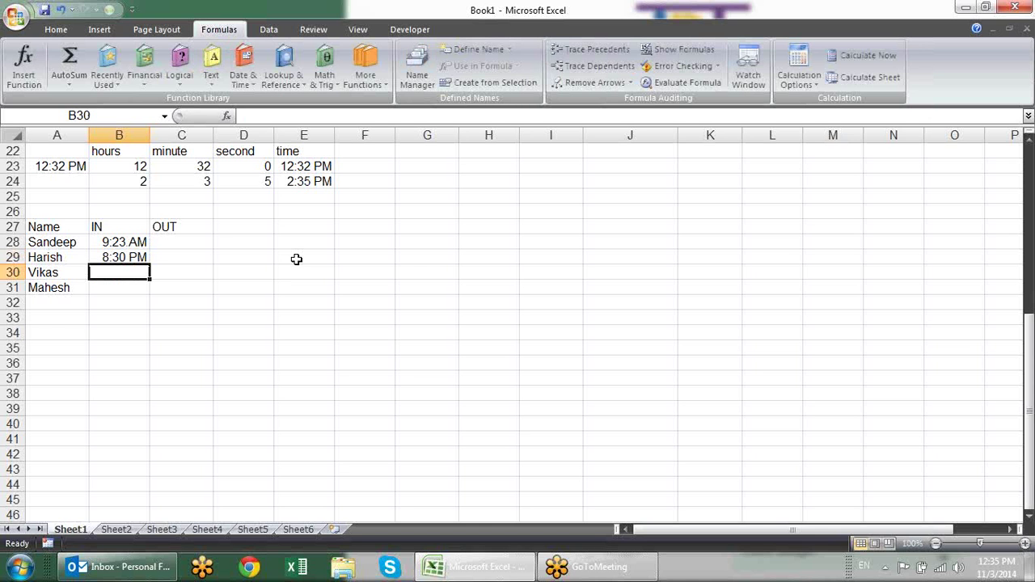
{"action": "key", "text": "Down"}
{"action": "key", "text": "Up"}
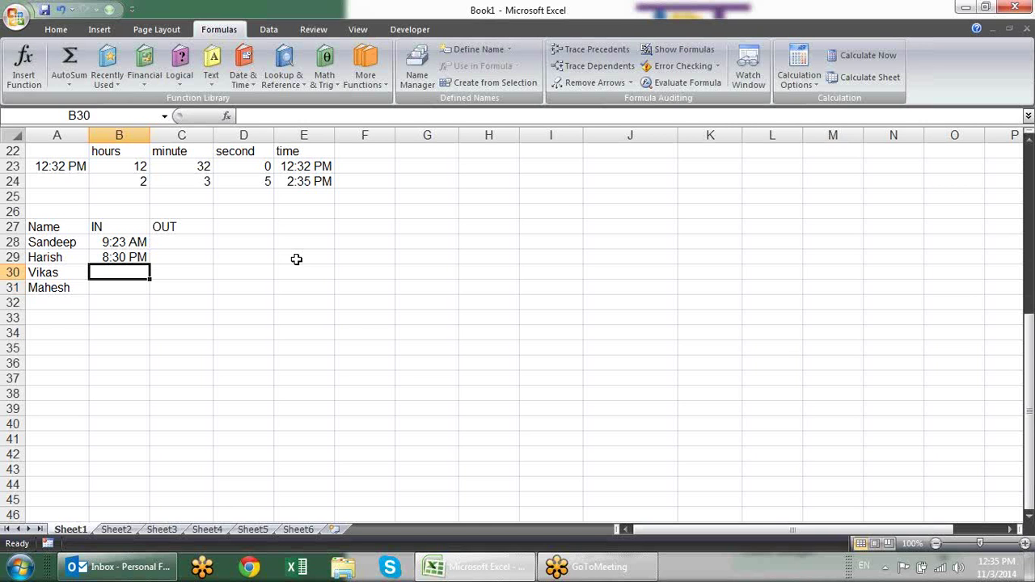
{"action": "type", "text": "8:"}
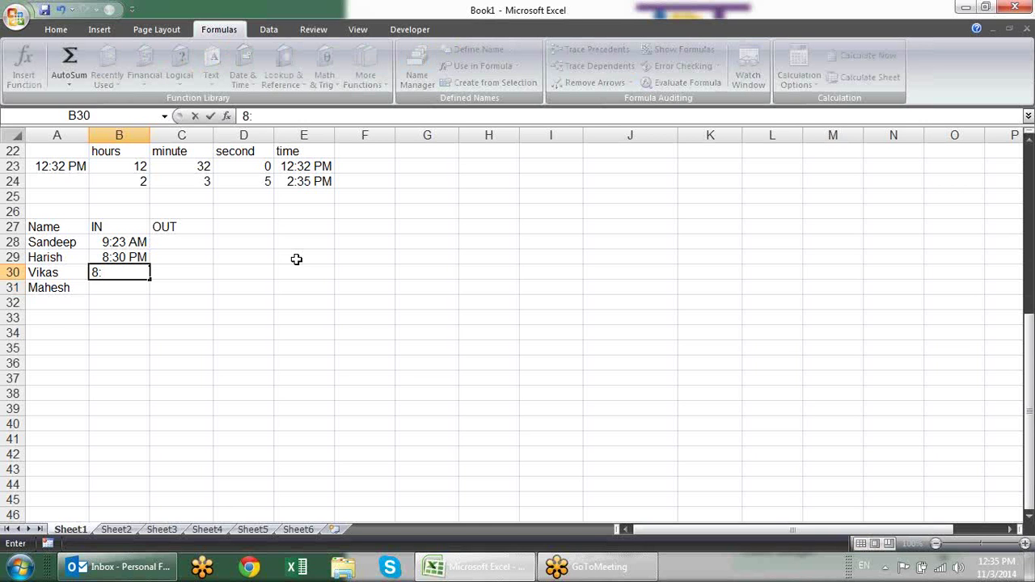
{"action": "type", "text": "20"}
{"action": "type", "text": " AM"}
{"action": "key", "text": "Return"}
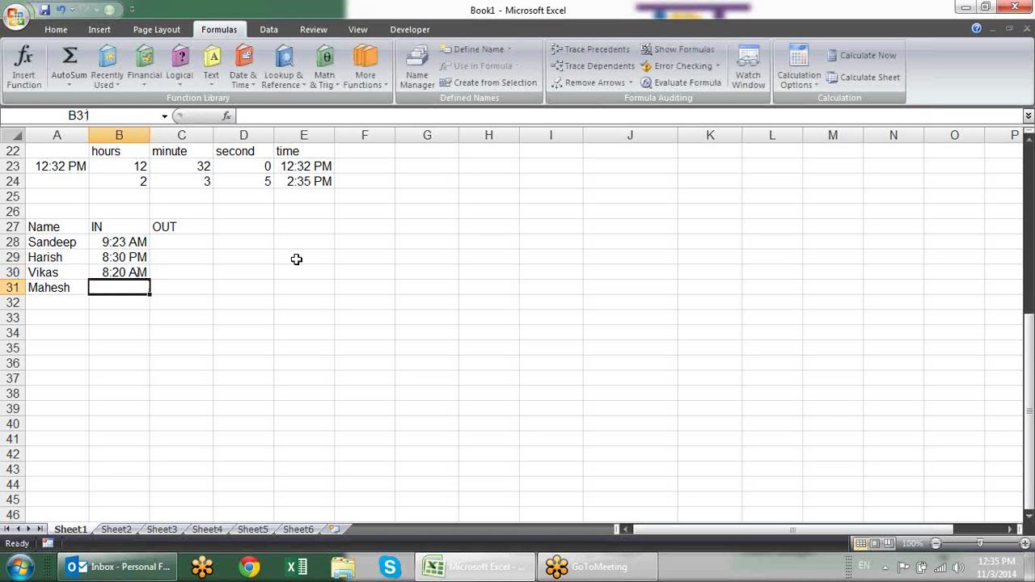
Correct B29's start time from PM to 8:30 AM
{"action": "key", "text": "Up"}
{"action": "key", "text": "Up"}
{"action": "key", "text": "F2"}
{"action": "key", "text": "Left"}
{"action": "key", "text": "BackSpace"}
{"action": "type", "text": "A"}
{"action": "key", "text": "Return"}
{"action": "key", "text": "Return"}
Enter 9:30 AM as the last start time in B31
{"action": "type", "text": "9+"}
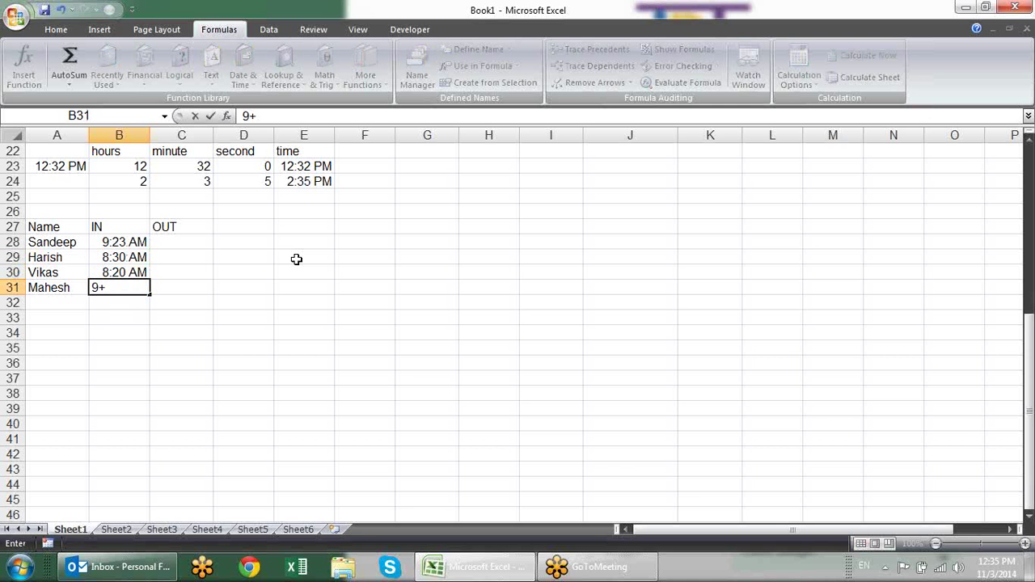
{"action": "key", "text": "BackSpace"}
{"action": "type", "text": ":30 am"}
{"action": "key", "text": "Return"}
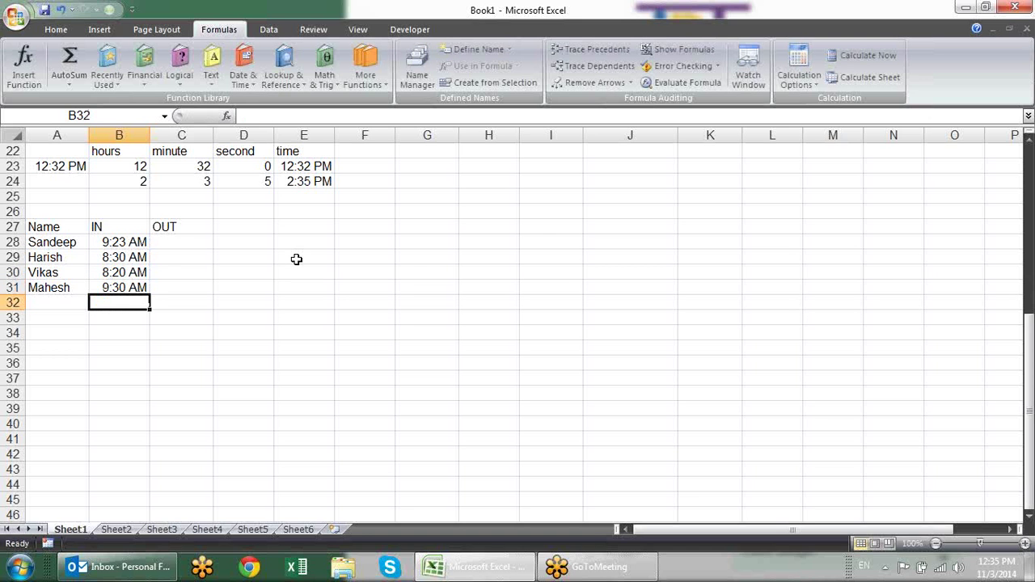
{"action": "left_click", "coordinate": [170, 238]}
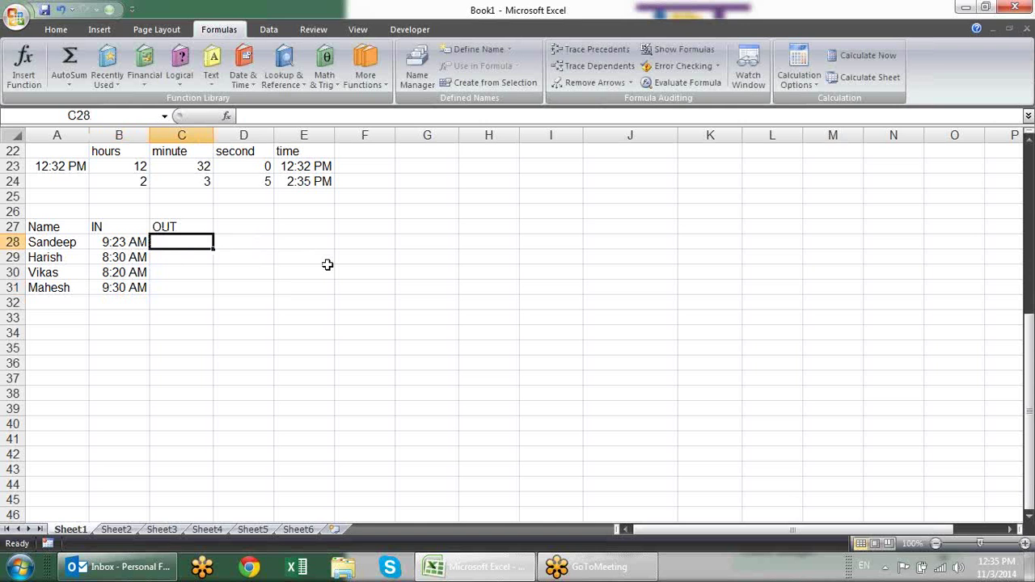
Type 10:30 PM, 11:40 PM, 5:30 PM and 4:30 PM down C28:C31
{"action": "type", "text": "10:"}
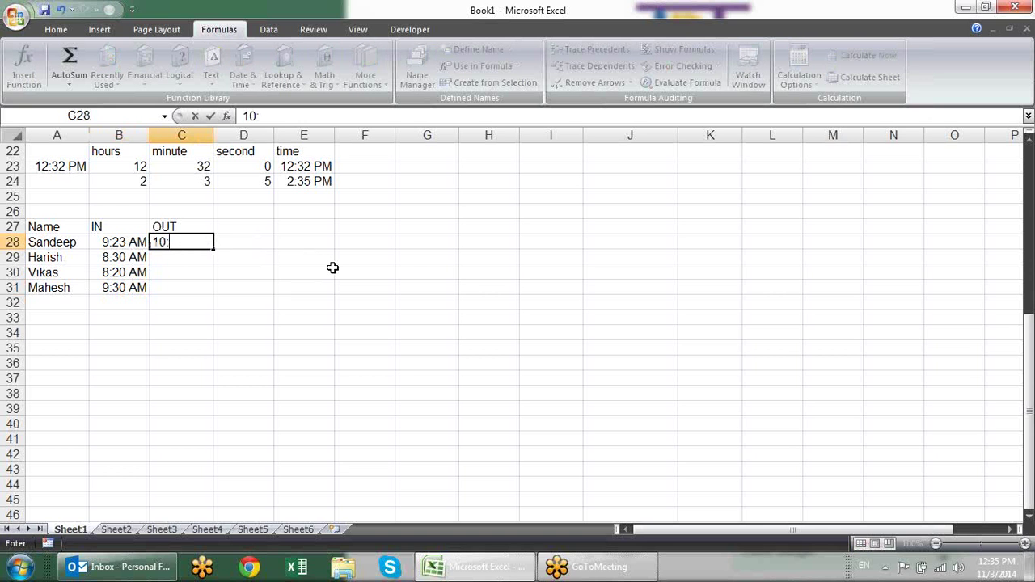
{"action": "type", "text": "30 pm4"}
{"action": "key", "text": "BackSpace"}
{"action": "key", "text": "Return"}
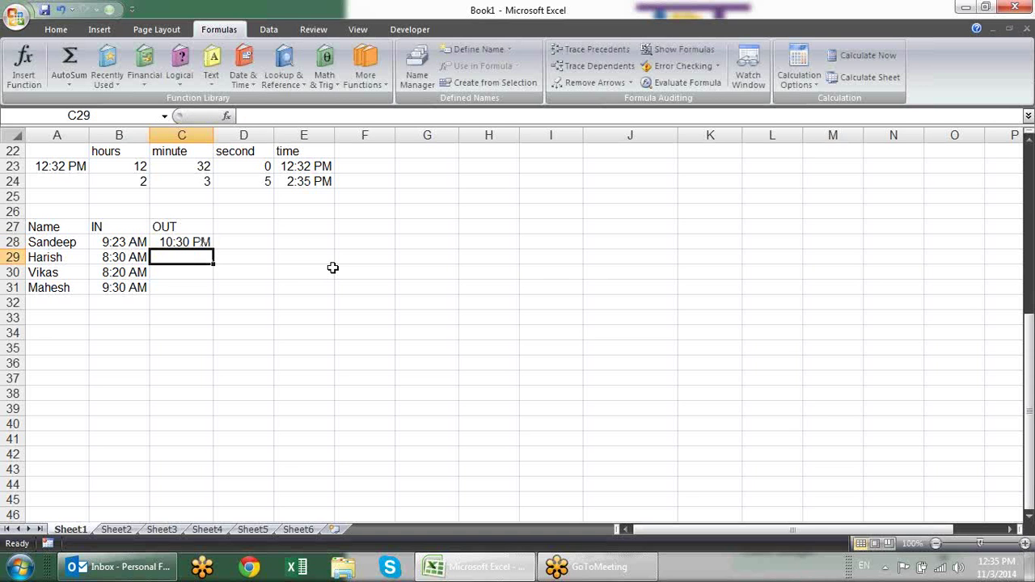
{"action": "type", "text": "11:"}
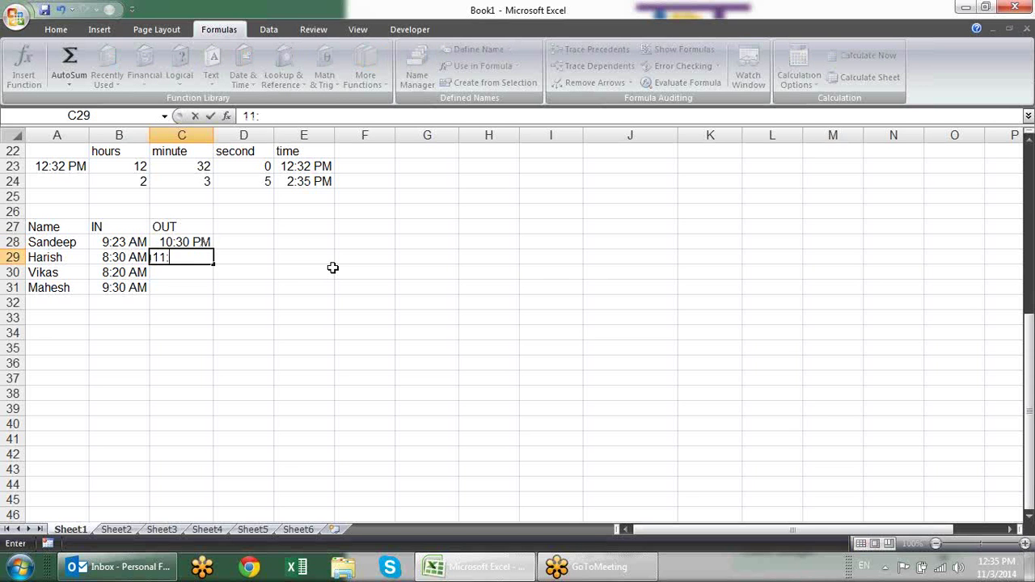
{"action": "type", "text": "40 pm"}
{"action": "key", "text": "Return"}
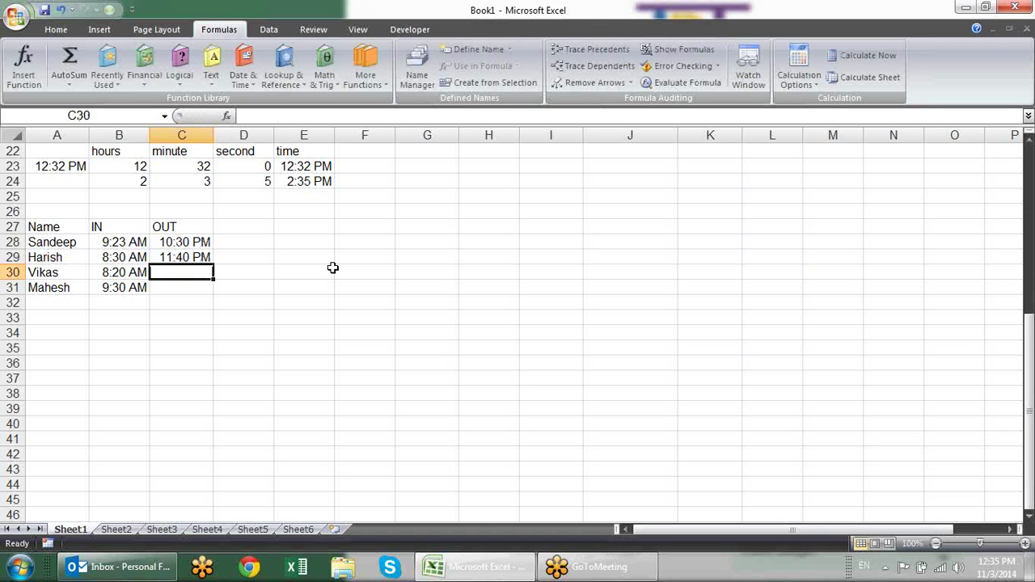
{"action": "type", "text": "5:30"}
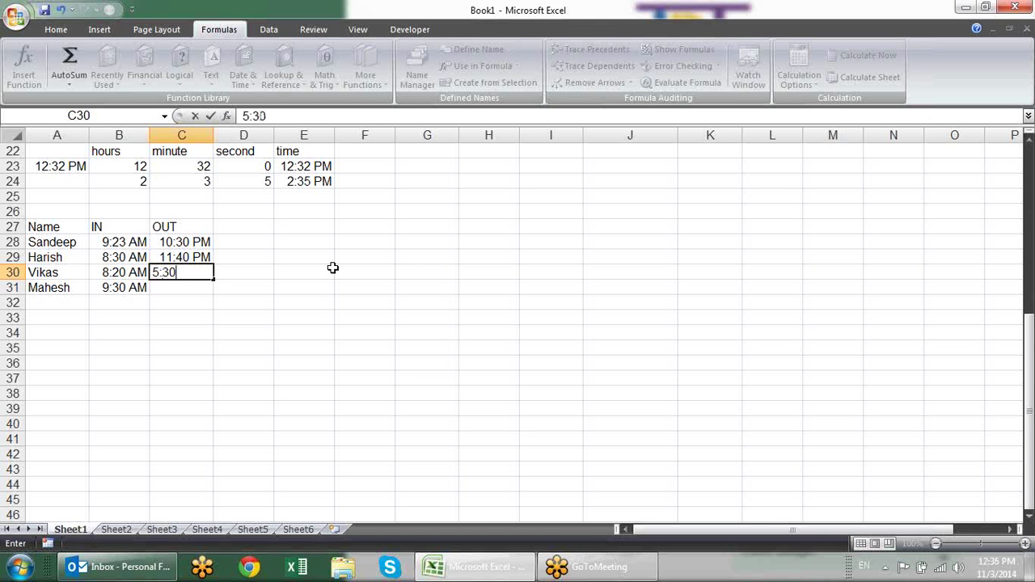
{"action": "type", "text": " pm"}
{"action": "key", "text": "Return"}
{"action": "type", "text": "4:"}
{"action": "type", "text": "30m"}
{"action": "key", "text": "Return"}
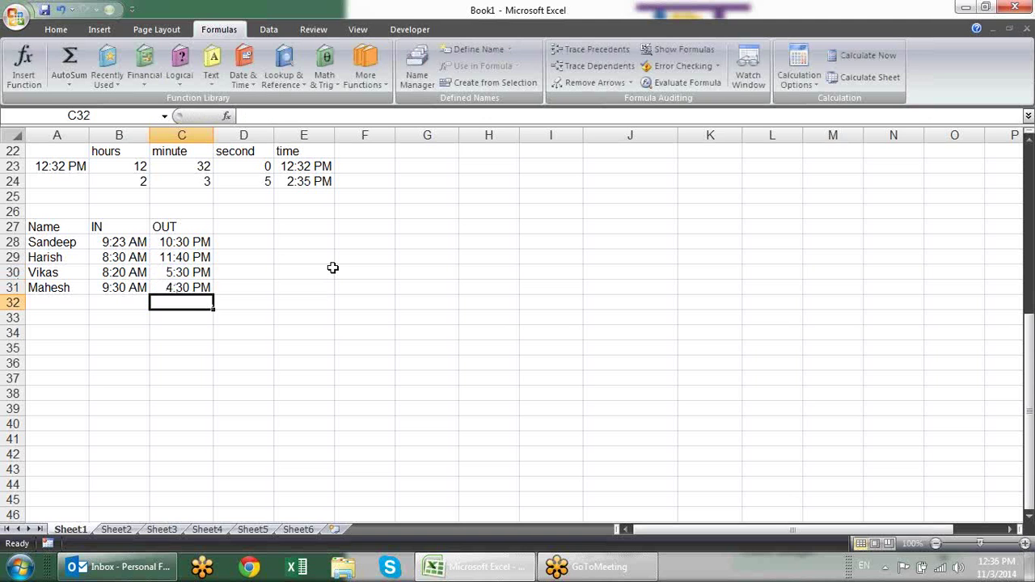
{"action": "left_click", "coordinate": [270, 242]}
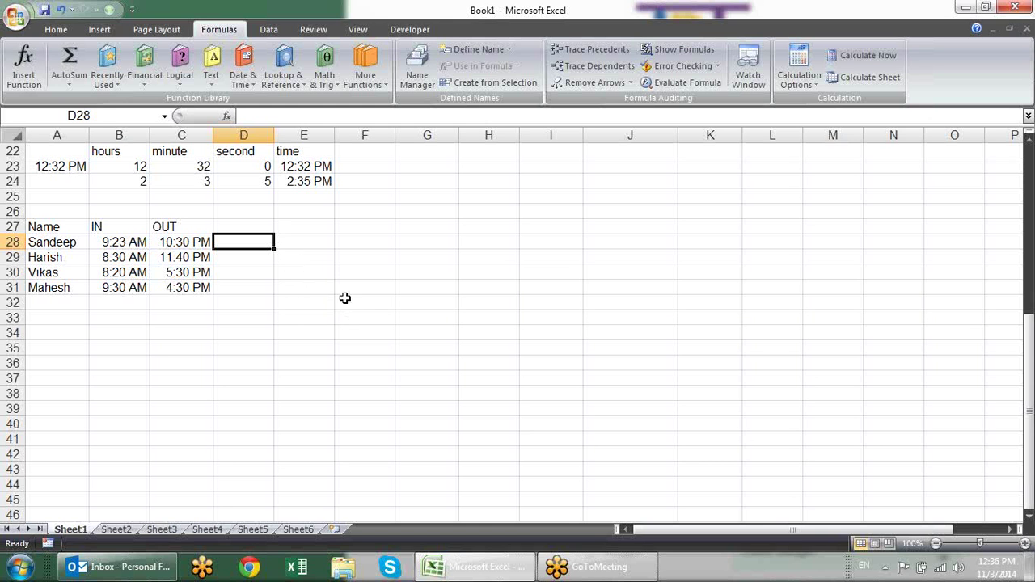
{"action": "left_click", "coordinate": [253, 223]}
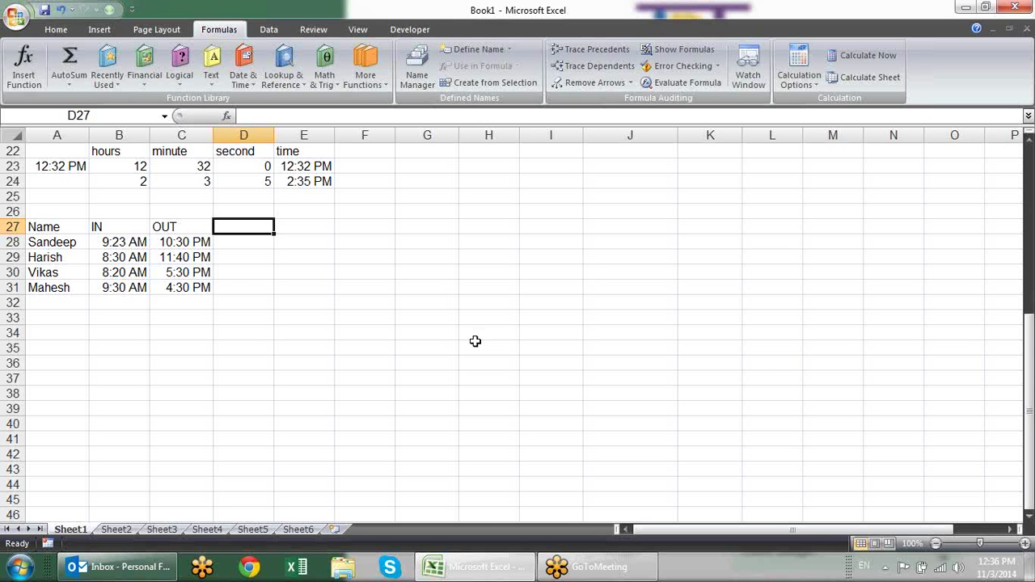
{"action": "key", "text": "Down"}
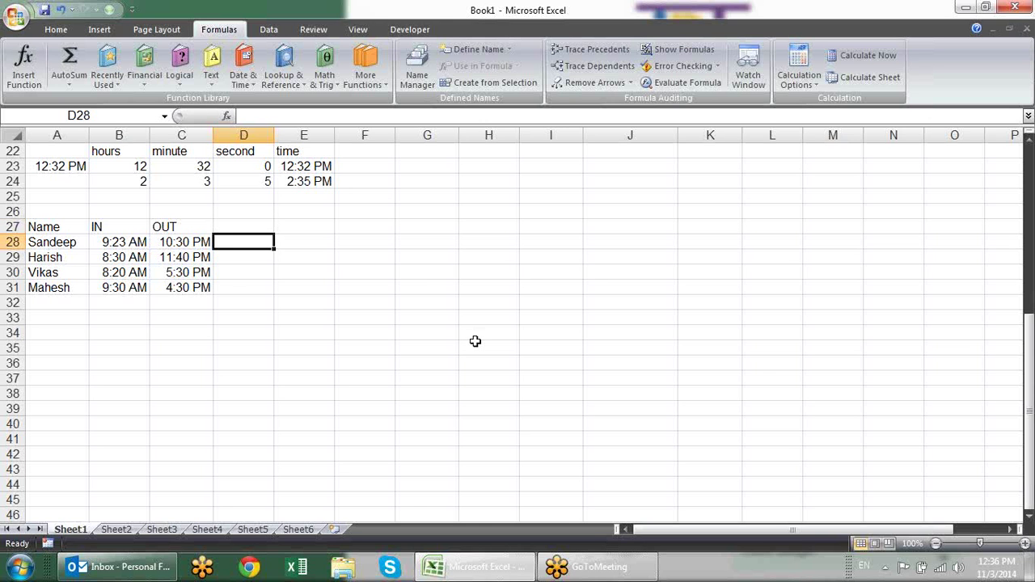
{"action": "type", "text": "="}
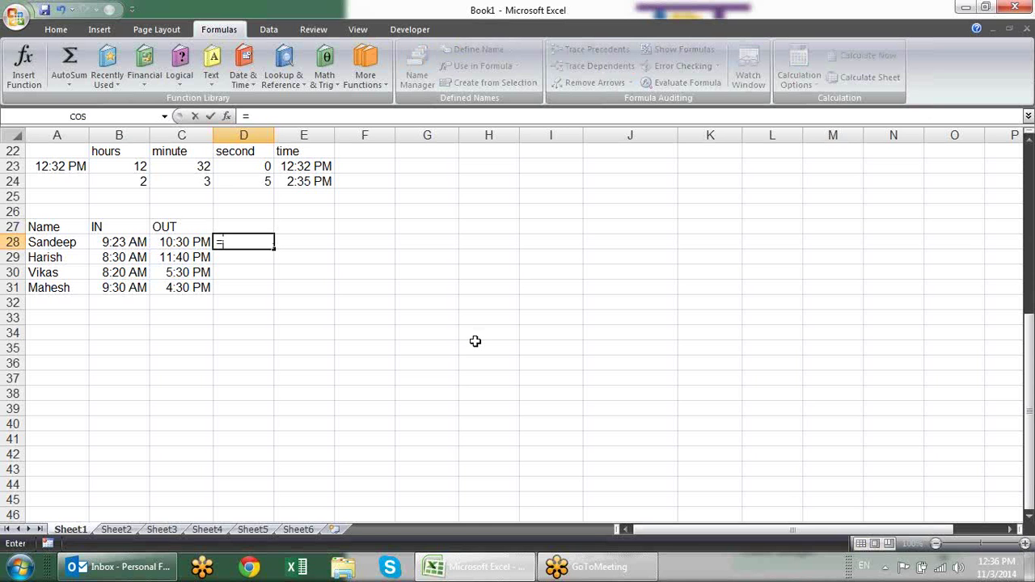
Enter =C28-B28 in D28, giving 1:07 PM
{"action": "key", "text": "Left"}
{"action": "type", "text": "-"}
{"action": "key", "text": "Left"}
{"action": "key", "text": "Left"}
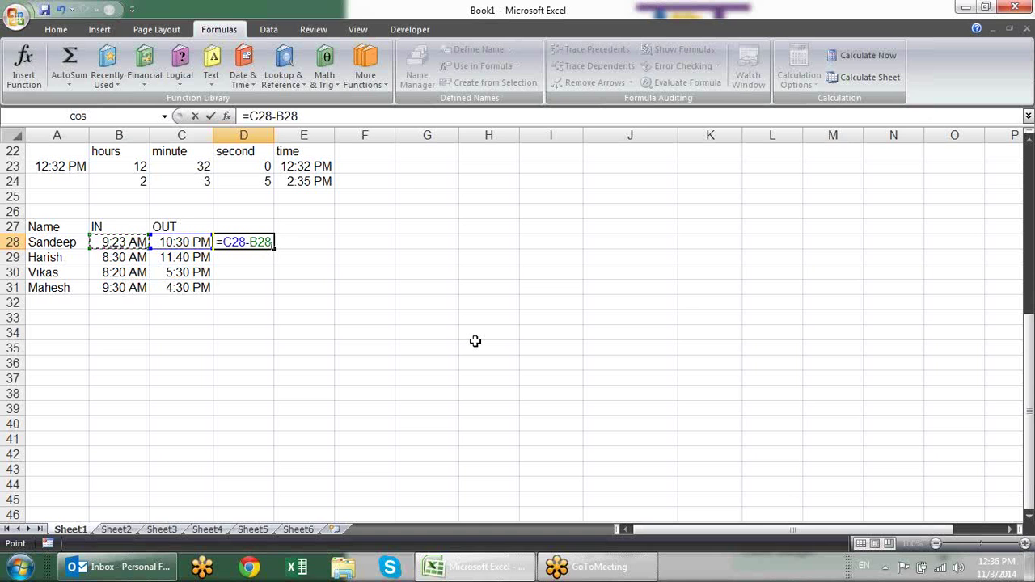
{"action": "key", "text": "Return"}
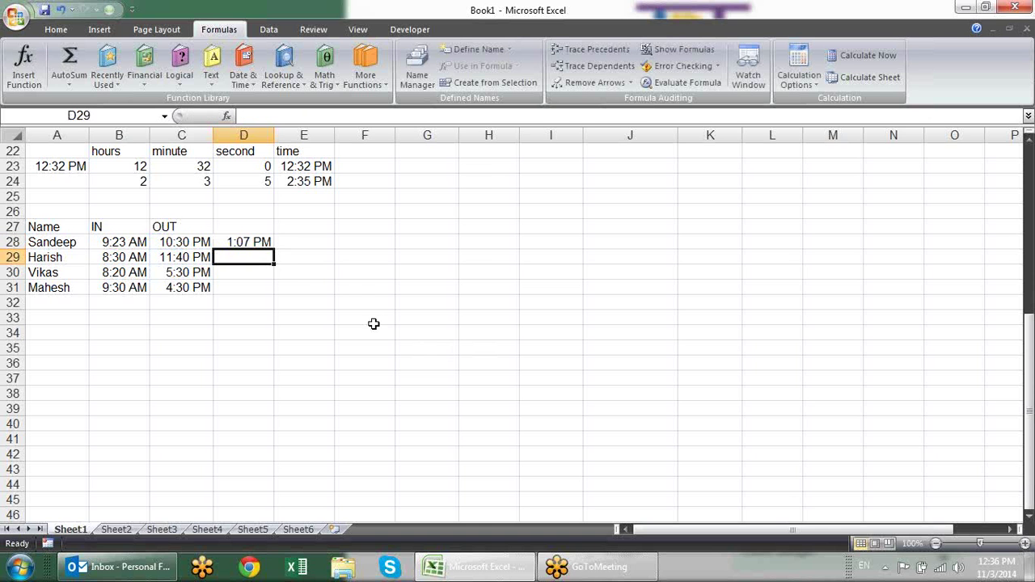
Fill the subtraction down to D31, giving 3:10 PM, 9:10 AM and 7:00 AM
{"action": "left_click", "coordinate": [258, 244]}
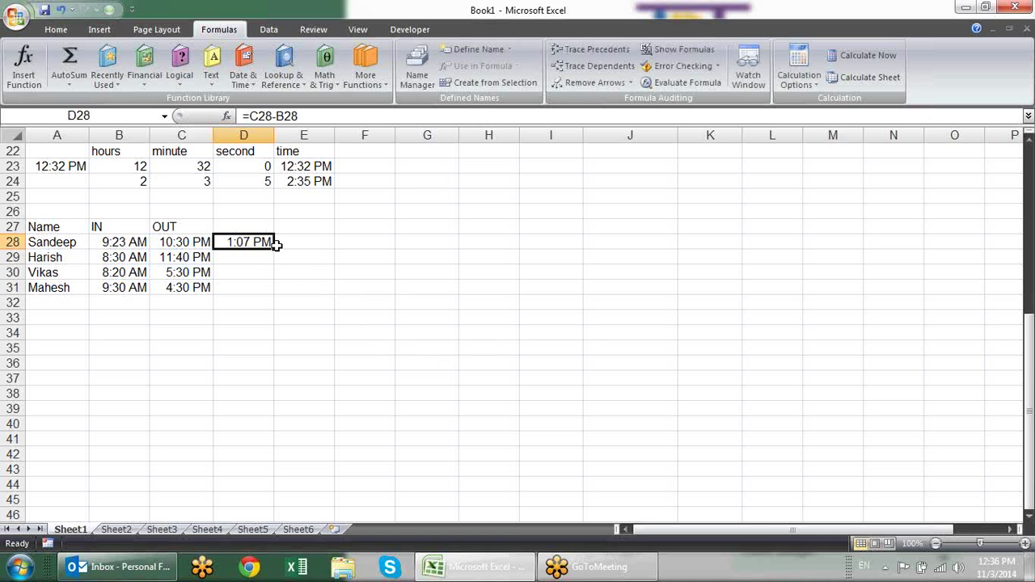
{"action": "left_click_drag", "start_coordinate": [275, 250], "coordinate": [277, 292]}
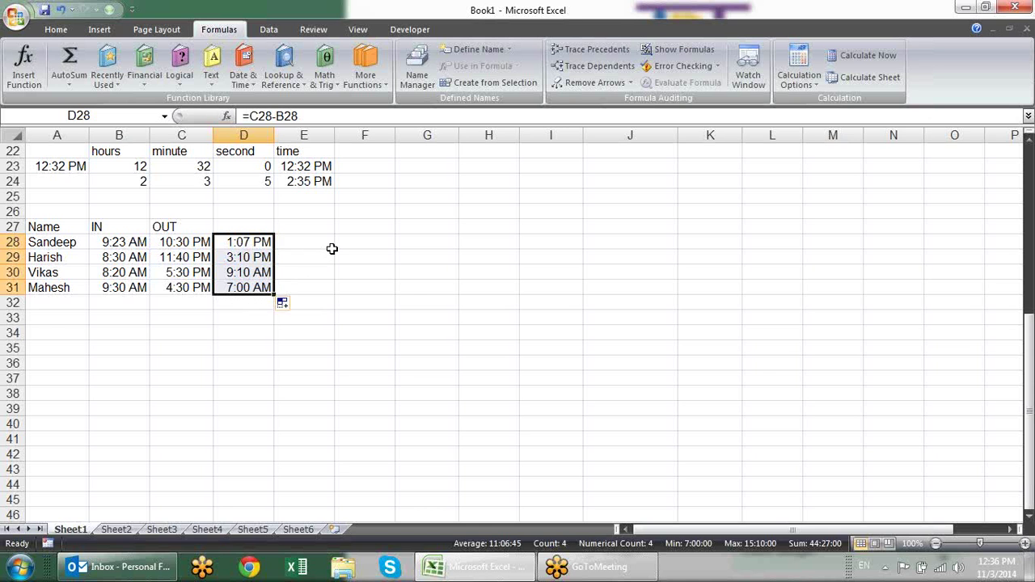
{"action": "type", "text": "="}
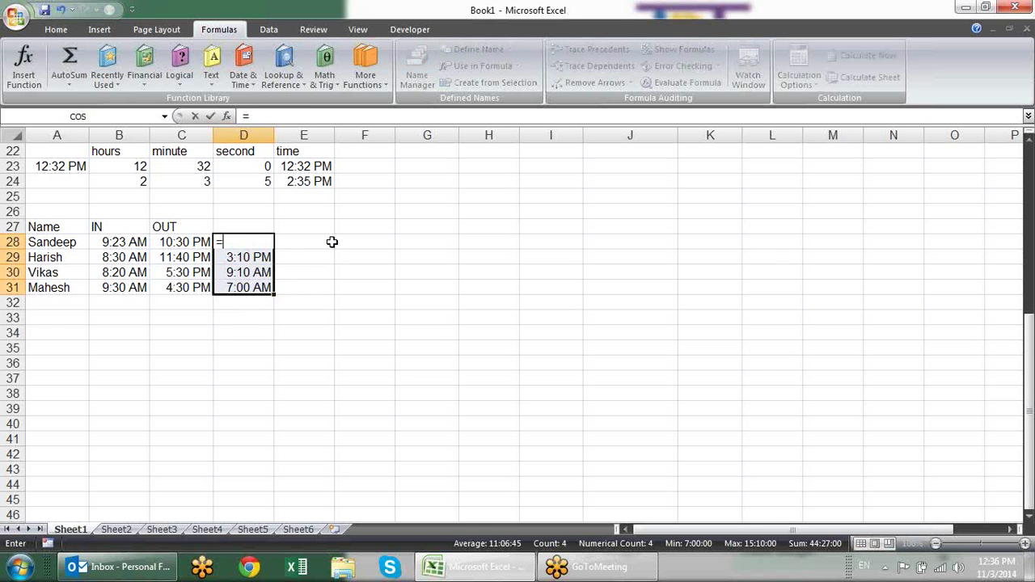
{"action": "type", "text": "hour"}
Enter =HOUR(C28)-HOUR(B28) in D28 to get whole hours worked
{"action": "key", "text": "Tab"}
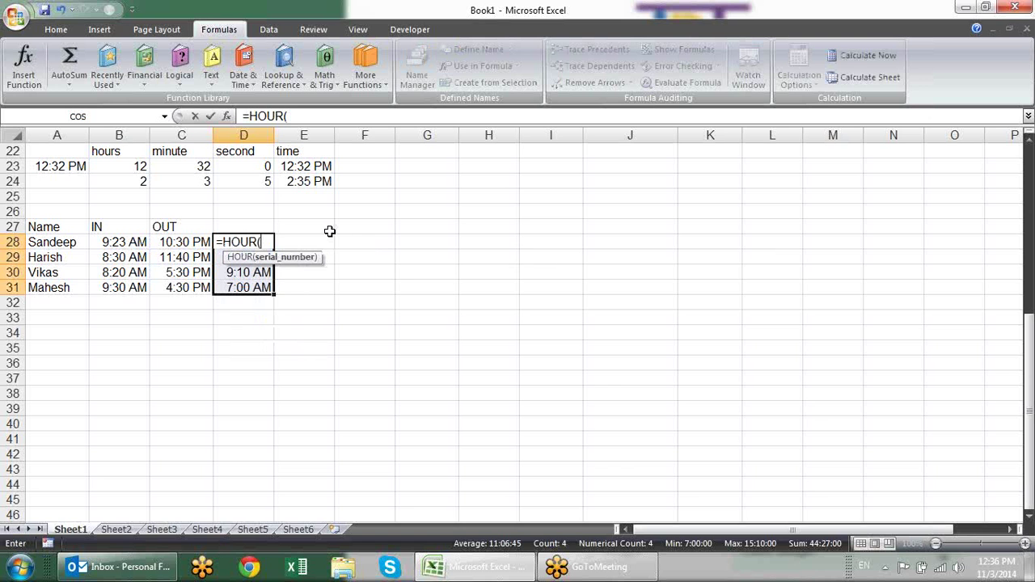
{"action": "left_click", "coordinate": [198, 242]}
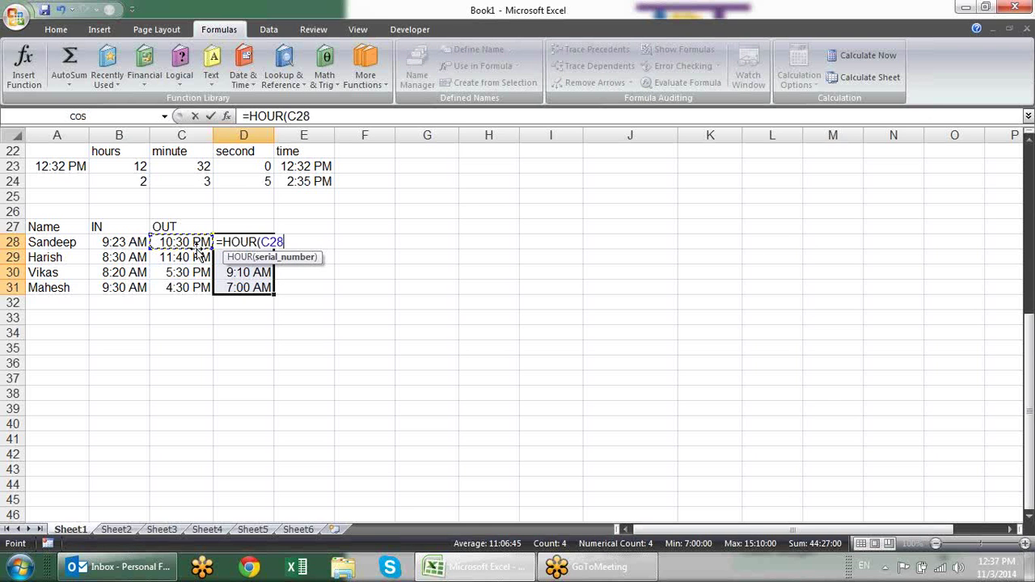
{"action": "type", "text": ")"}
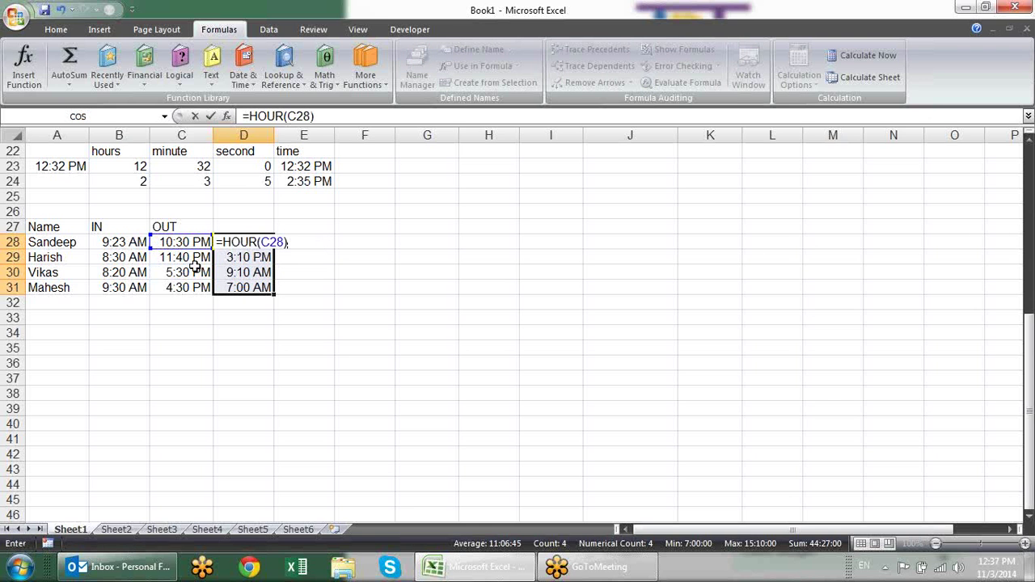
{"action": "type", "text": "-"}
{"action": "type", "text": "hour"}
{"action": "key", "text": "Tab"}
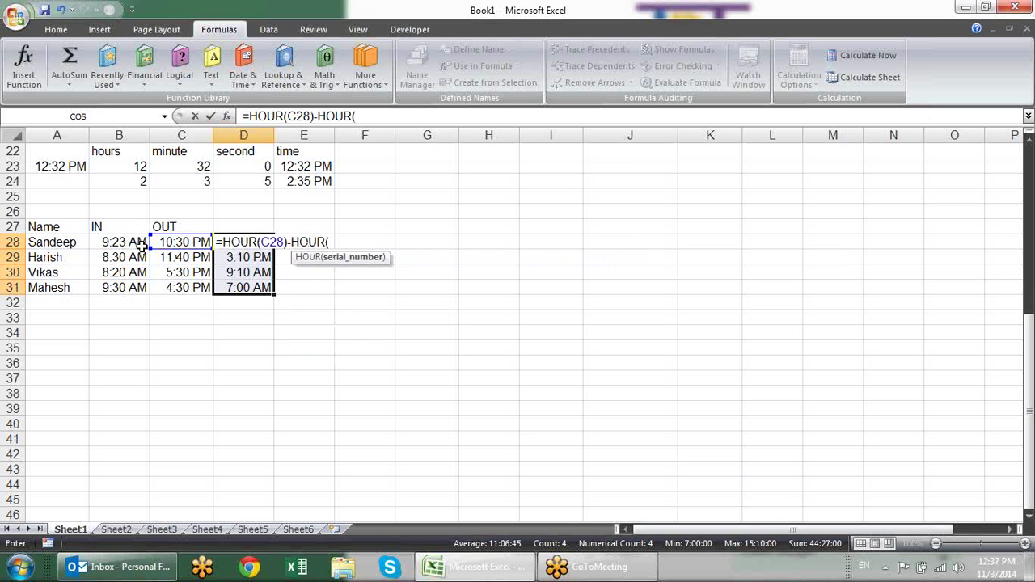
{"action": "left_click_drag", "start_coordinate": [141, 246], "coordinate": [143, 216]}
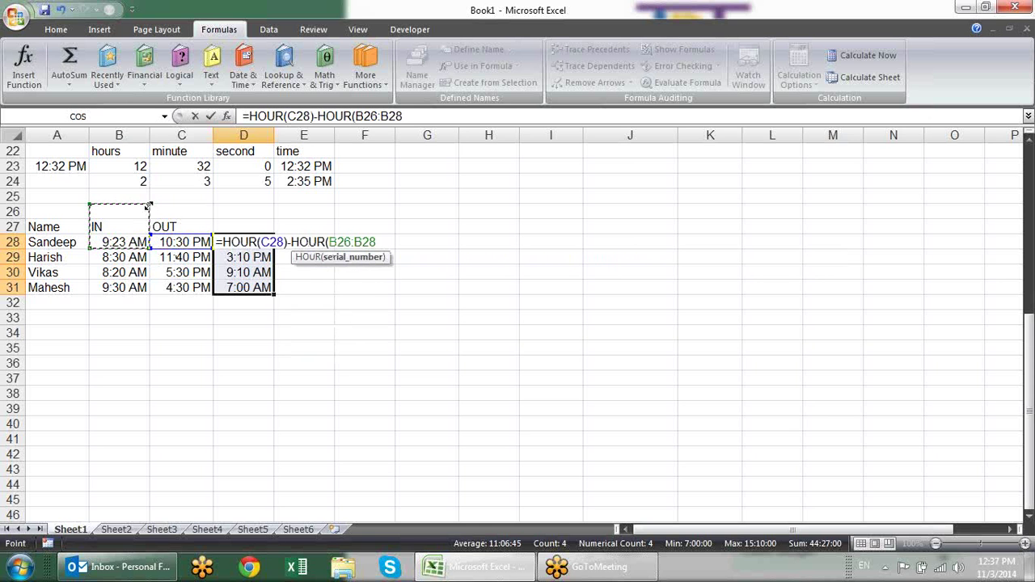
{"action": "left_click_drag", "start_coordinate": [143, 217], "coordinate": [133, 243]}
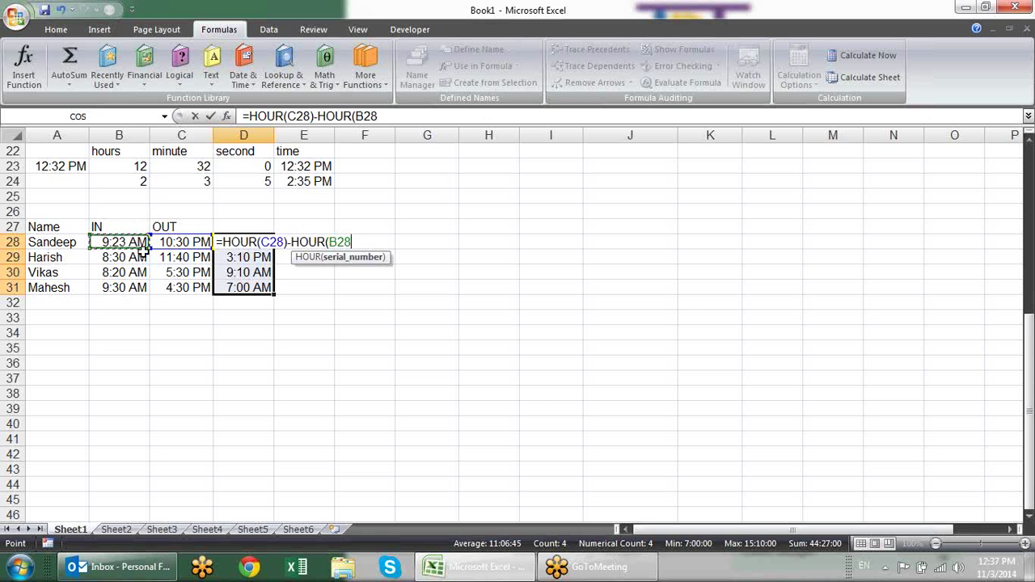
{"action": "type", "text": ")"}
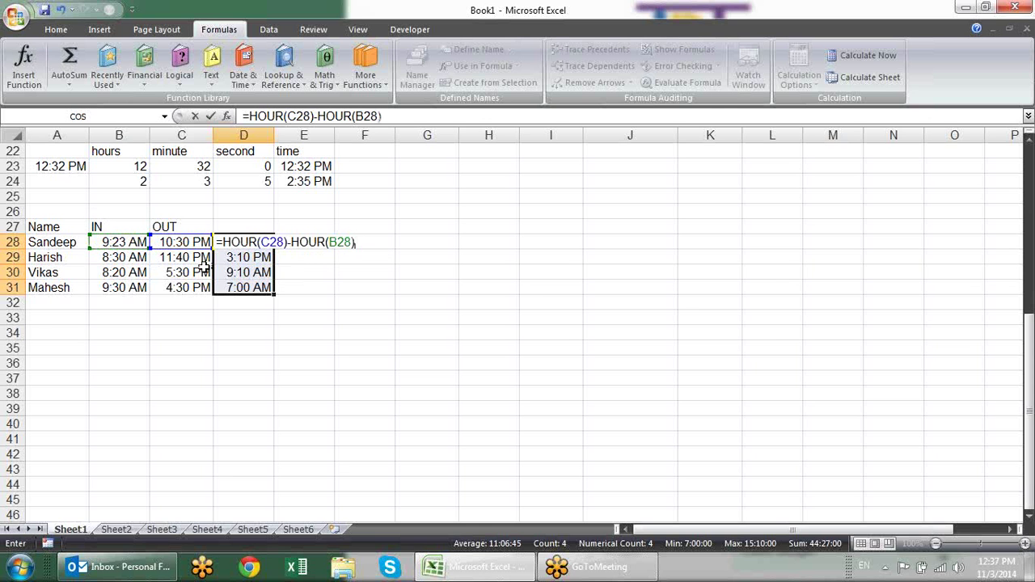
{"action": "key", "text": "Return"}
Fill the hours formula to D31 as whole numbers, clearing the extra D32 result
{"action": "left_click", "coordinate": [267, 242]}
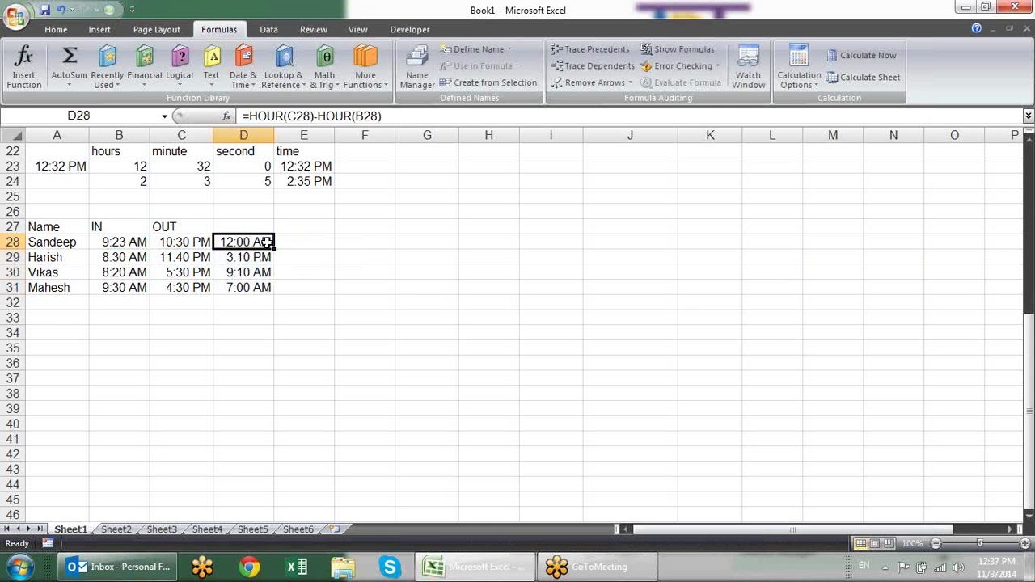
{"action": "left_click_drag", "start_coordinate": [267, 241], "coordinate": [270, 244]}
{"action": "left_click_drag", "start_coordinate": [276, 251], "coordinate": [281, 304]}
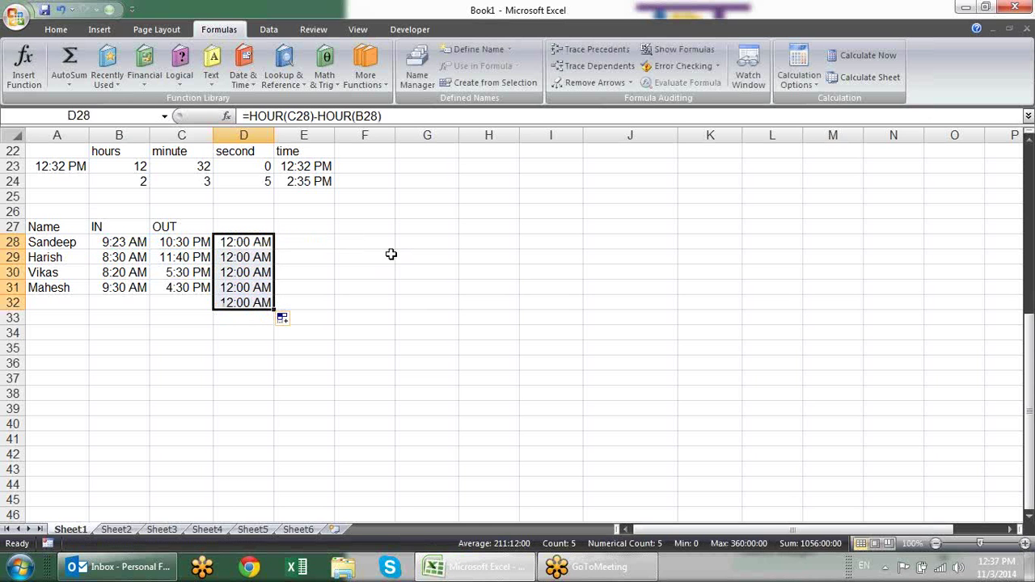
{"action": "key", "text": "ctrl+shift+1"}
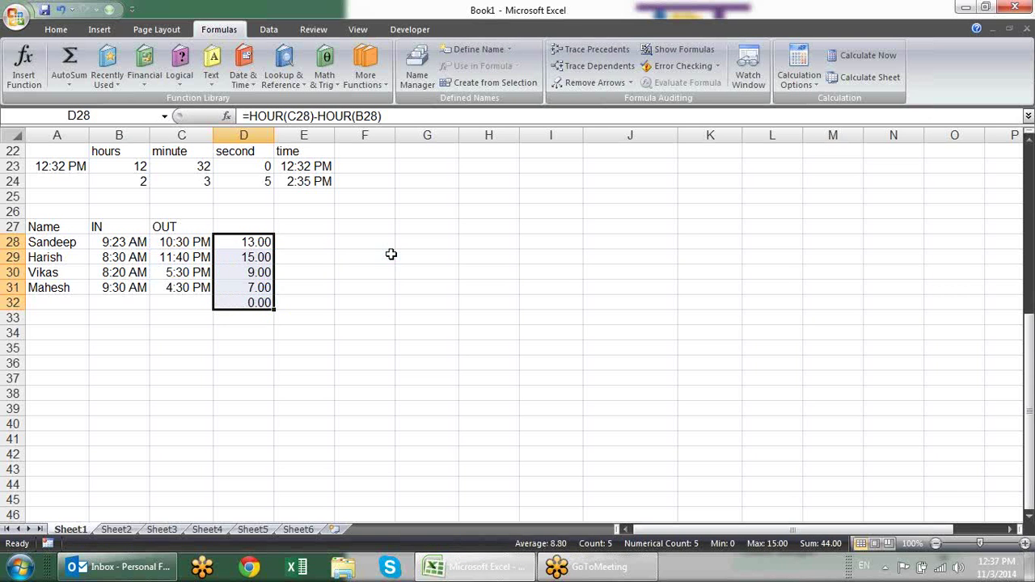
{"action": "left_click", "coordinate": [245, 302]}
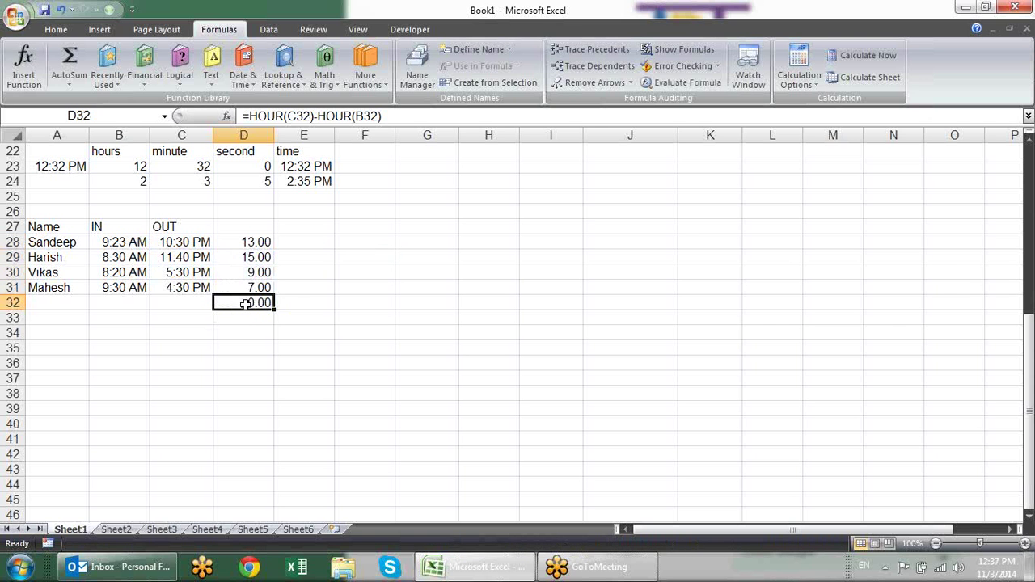
{"action": "key", "text": "Delete"}
{"action": "left_click_drag", "start_coordinate": [242, 291], "coordinate": [243, 243]}
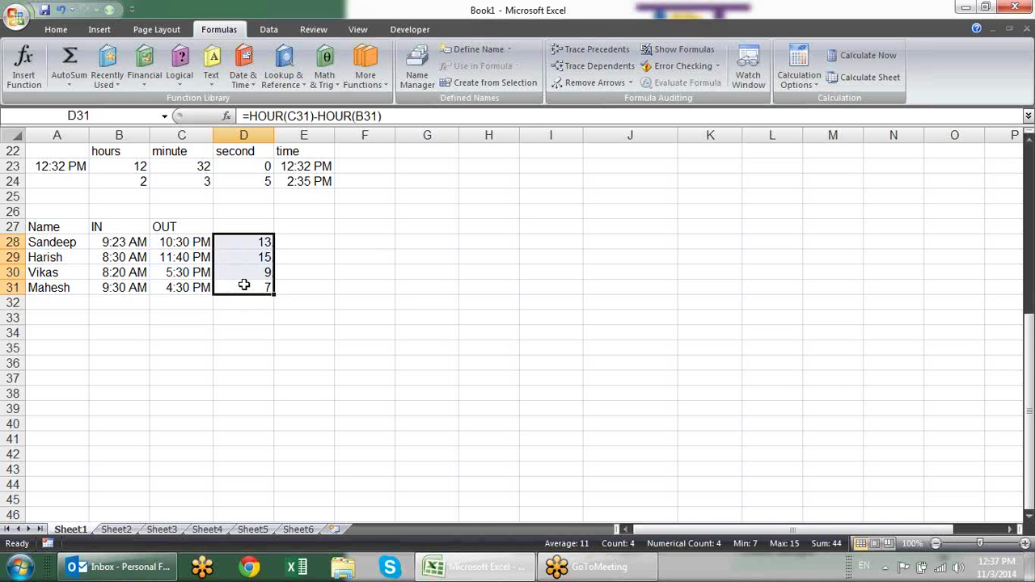
{"action": "left_click", "coordinate": [306, 275]}
Review the hours formulas in D28 through D31, showing 13, 15, 9 and 7
{"action": "left_click", "coordinate": [271, 243]}
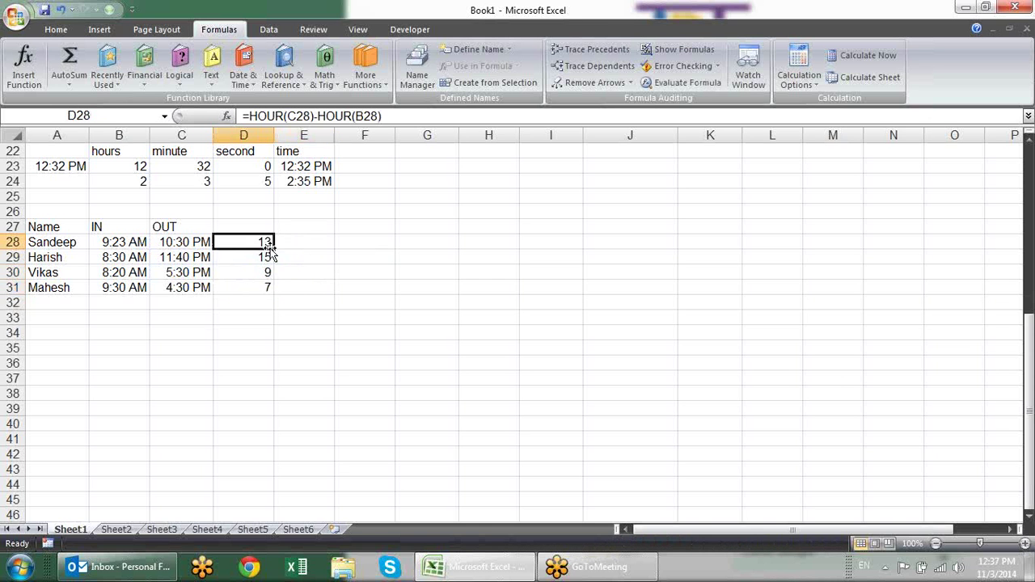
{"action": "left_click", "coordinate": [265, 256]}
{"action": "left_click", "coordinate": [266, 275]}
{"action": "left_click", "coordinate": [271, 288]}
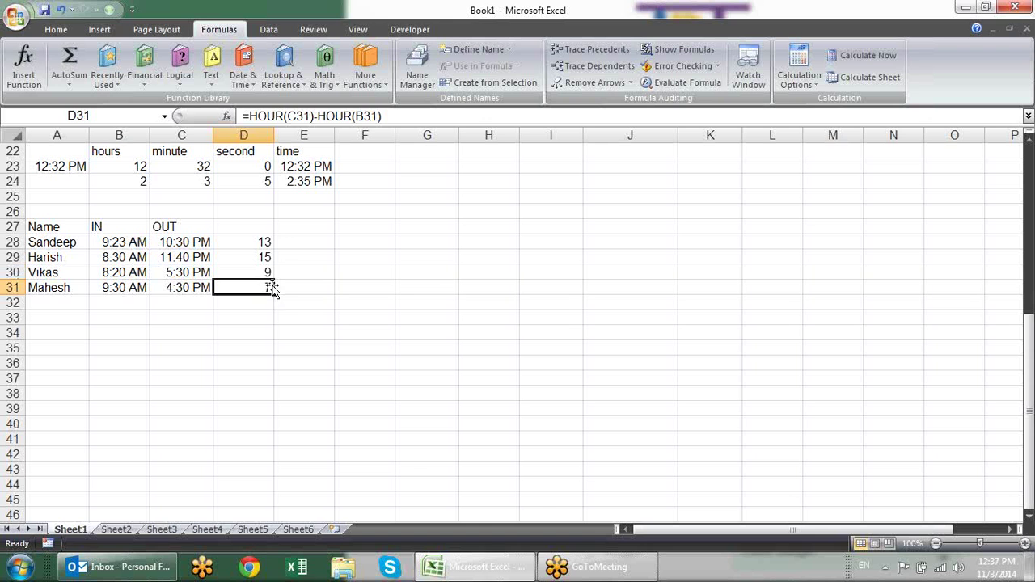
{"action": "left_click", "coordinate": [287, 241]}
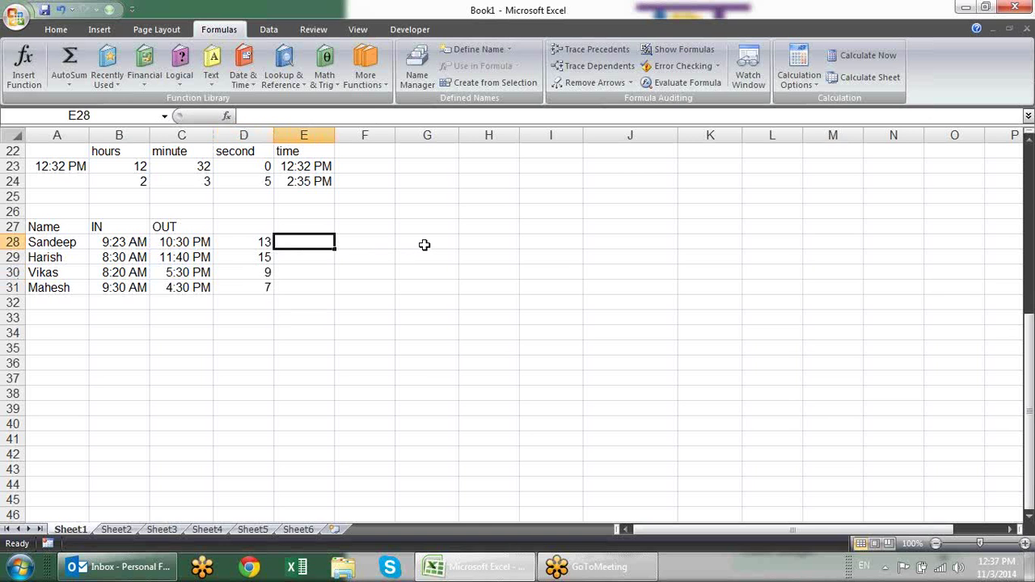
Enter =IF(D28>=8,D28-8,0) in E28 to compute overtime beyond 8 hours
{"action": "type", "text": "if"}
{"action": "key", "text": "BackSpace"}
{"action": "type", "text": "=if"}
{"action": "key", "text": "Tab"}
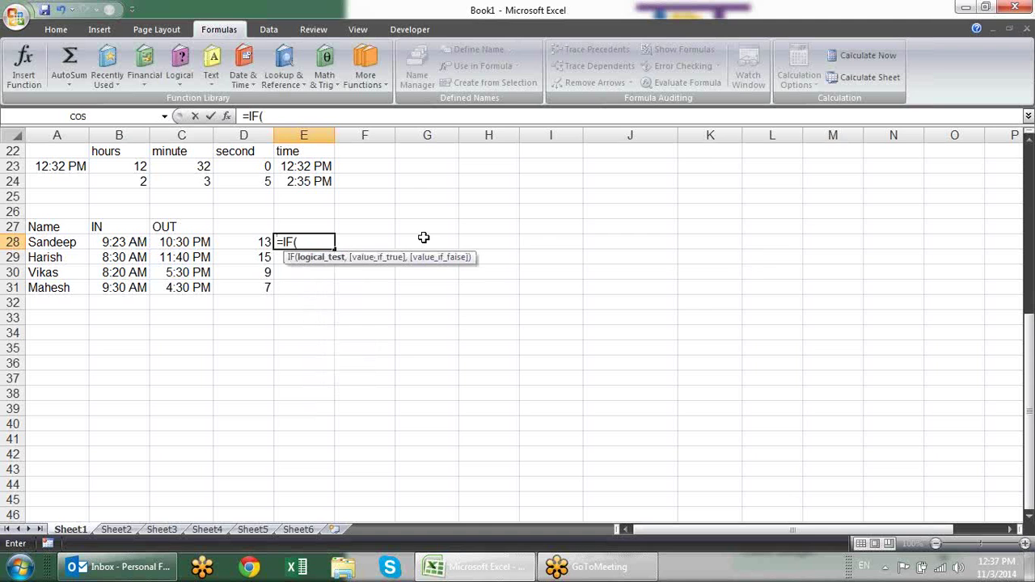
{"action": "type", "text": "D28>"}
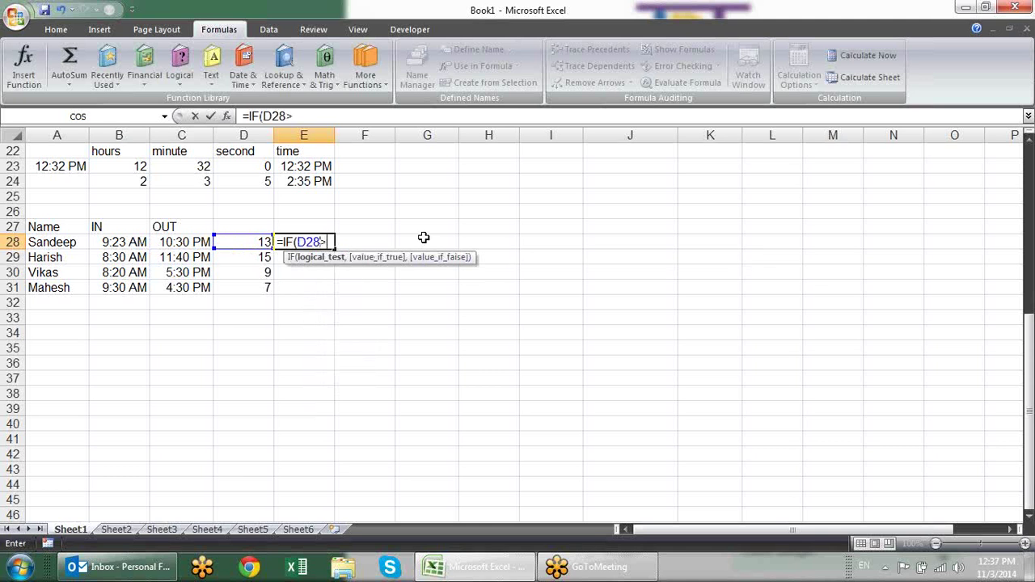
{"action": "type", "text": "8,"}
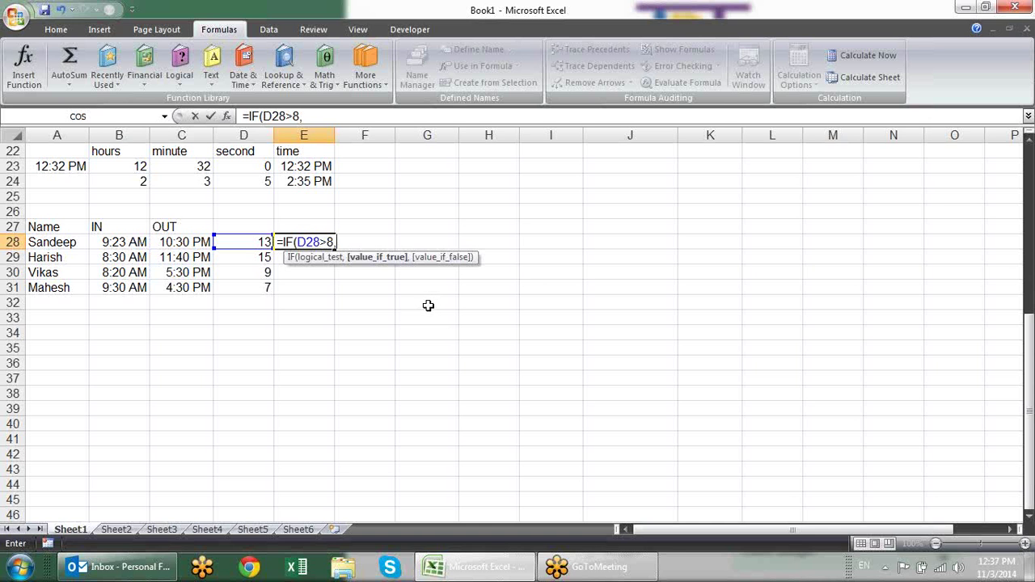
{"action": "left_click", "coordinate": [267, 242]}
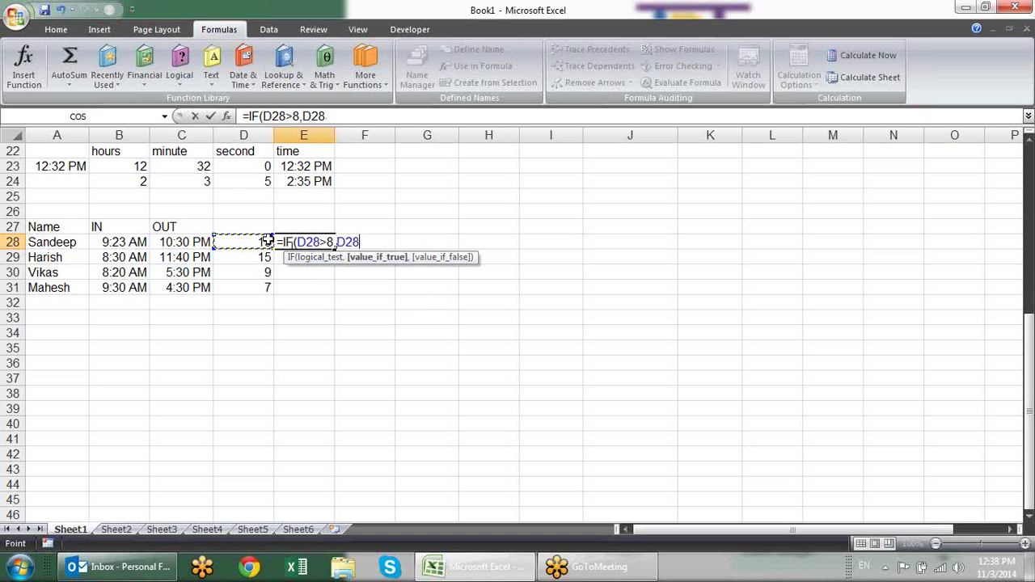
{"action": "type", "text": "-8"}
{"action": "type", "text": ","}
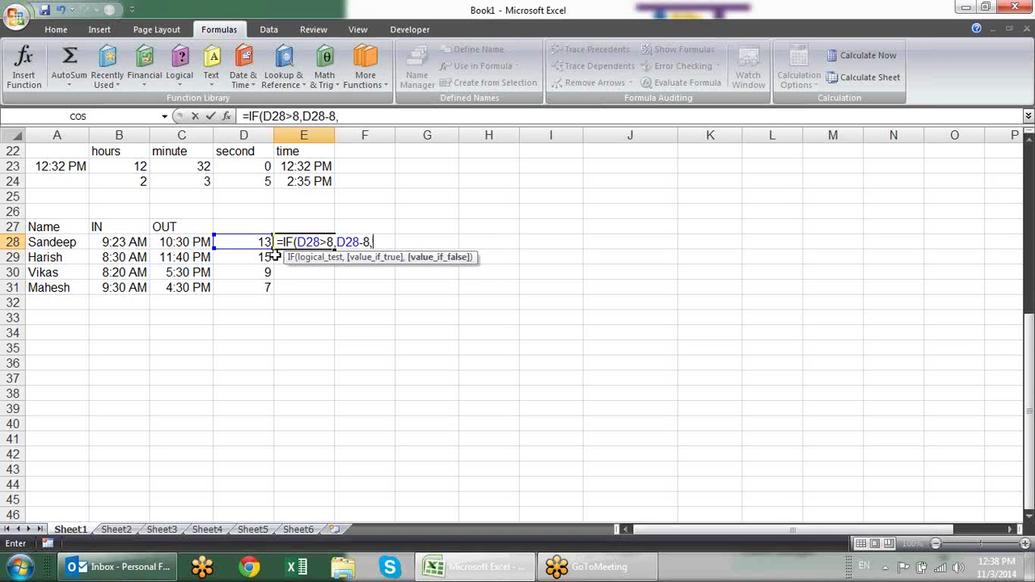
{"action": "type", "text": "0)"}
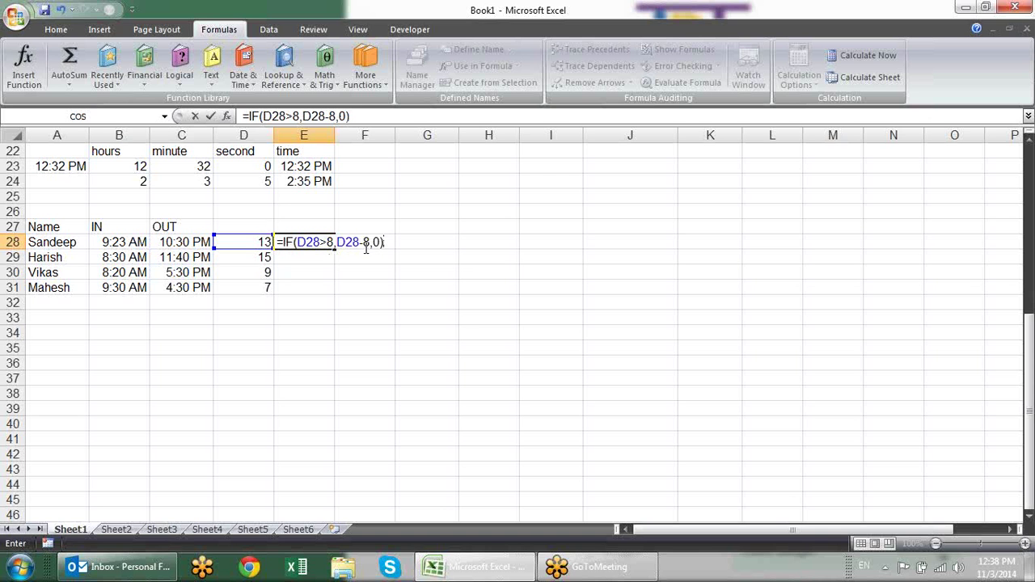
{"action": "left_click", "coordinate": [329, 241]}
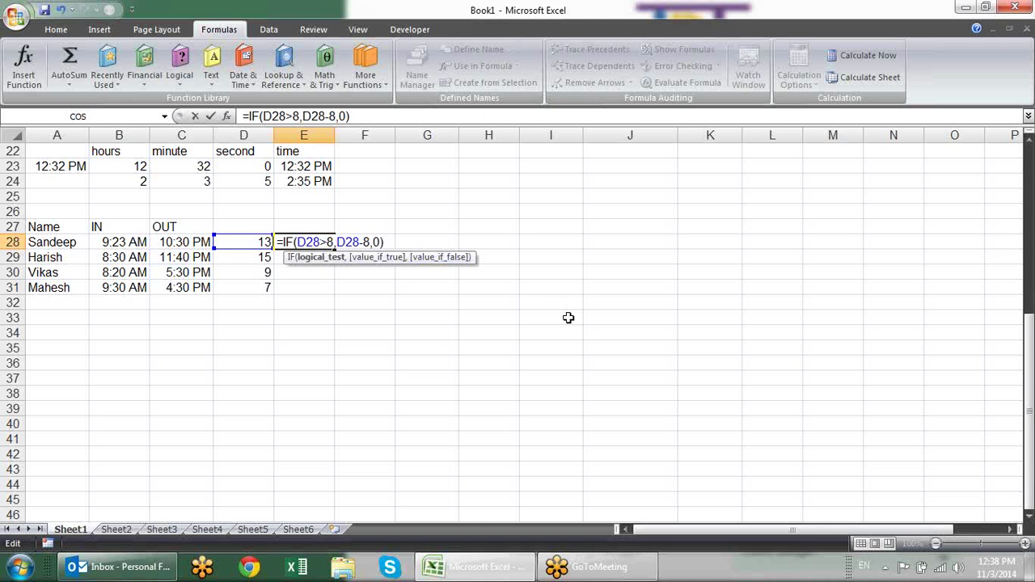
{"action": "type", "text": "="}
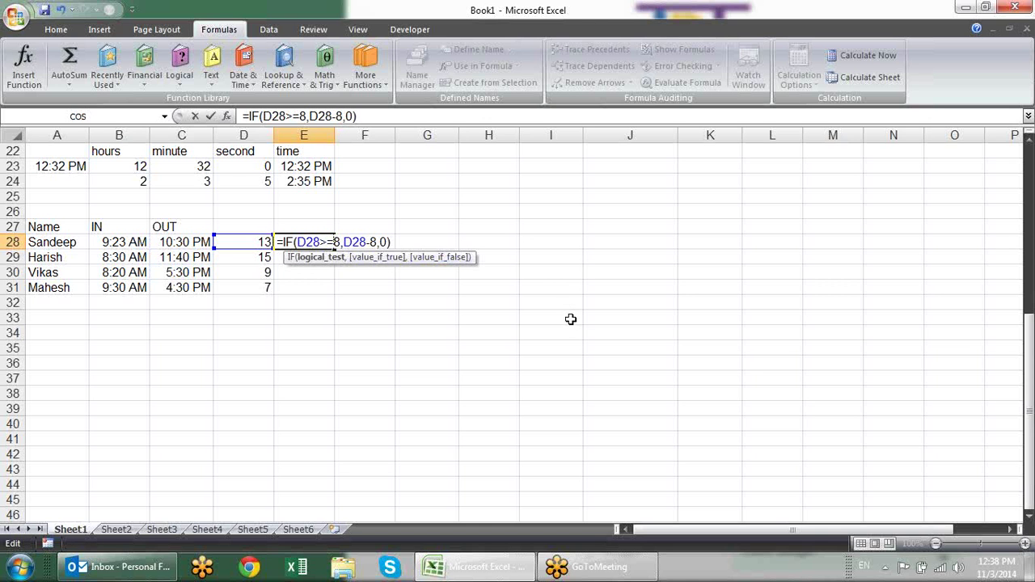
{"action": "key", "text": "Return"}
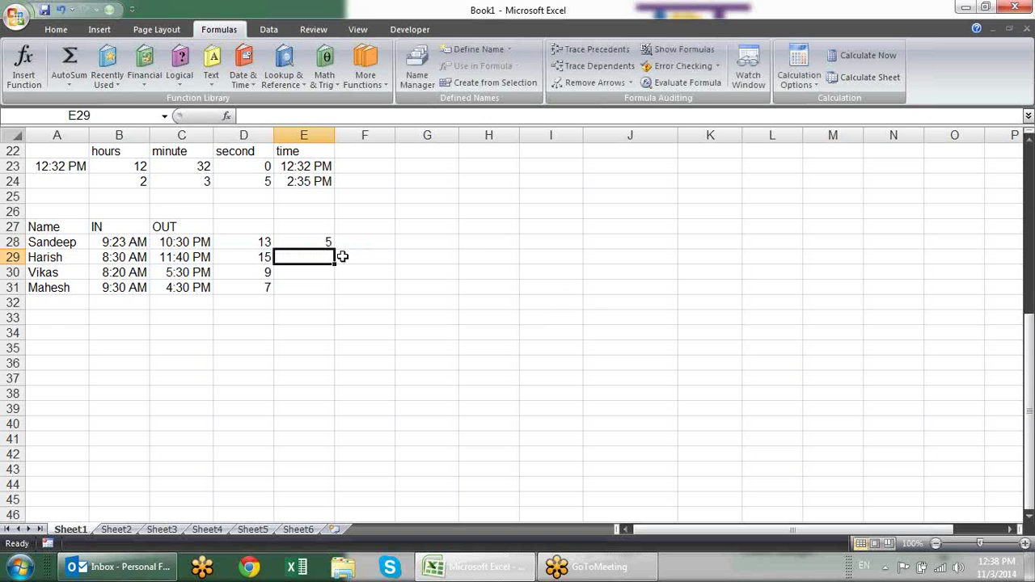
Copy E28's overtime formula into E29:E31, giving 5, 7, 1 and 0
{"action": "left_click", "coordinate": [328, 240]}
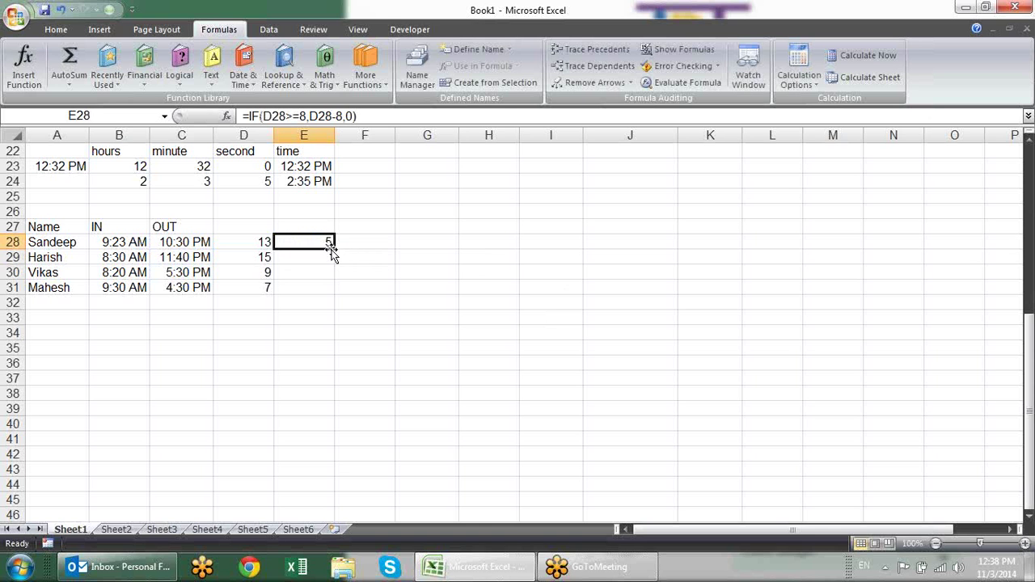
{"action": "key", "text": "ctrl+c"}
{"action": "key", "text": "Down"}
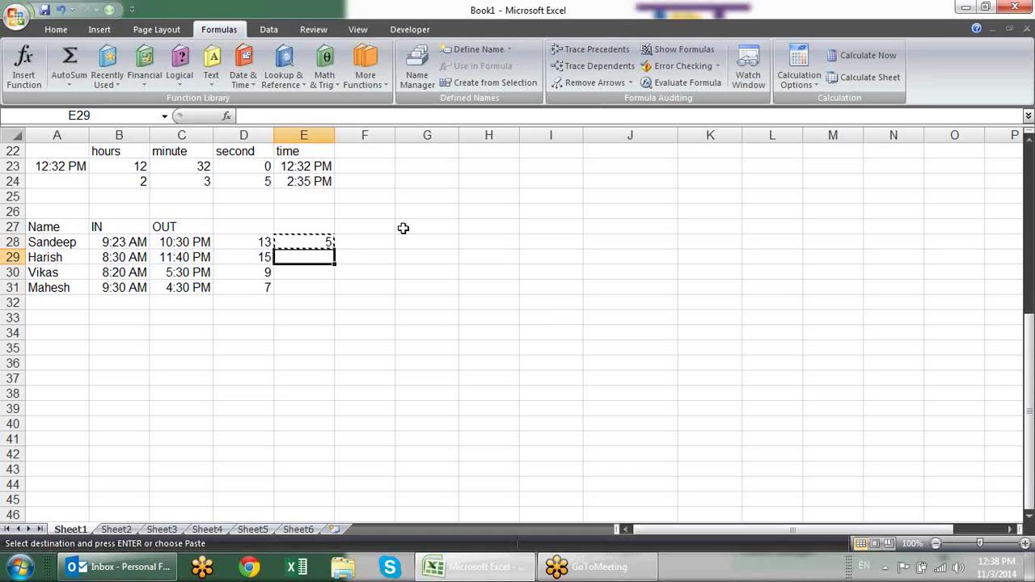
{"action": "key", "text": "shift+Down"}
{"action": "key", "text": "shift+Down"}
{"action": "key", "text": "ctrl+v"}
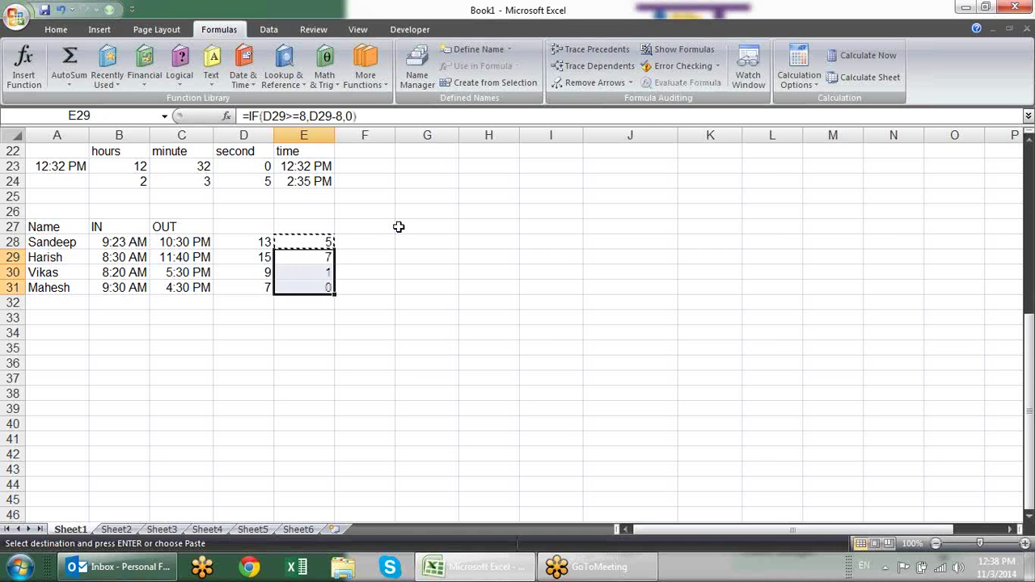
{"action": "key", "text": "Escape"}
{"action": "key", "text": "Up"}
{"action": "key", "text": "Up"}
{"action": "key", "text": "Down"}
{"action": "key", "text": "Right"}
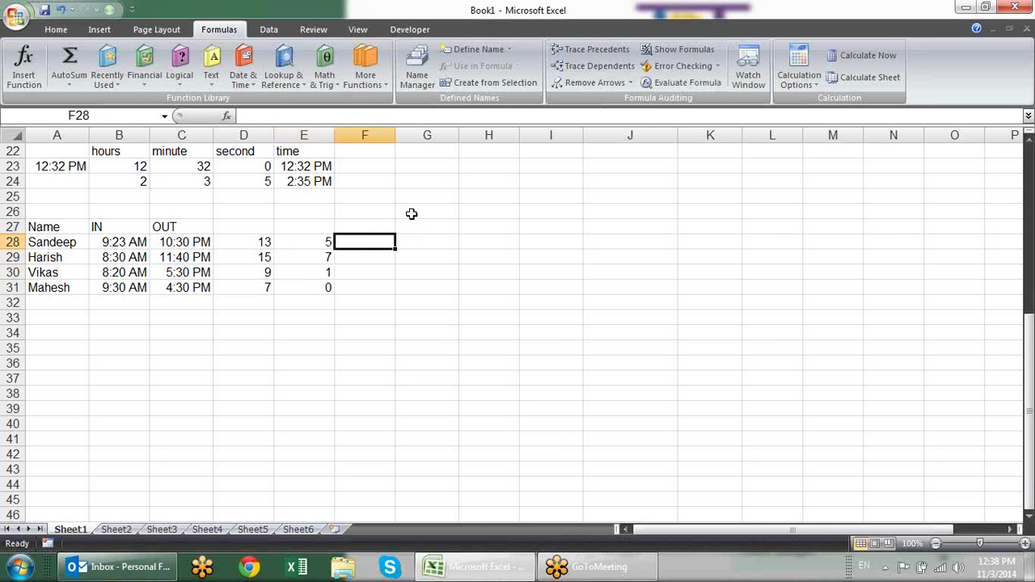
{"action": "type", "text": "="}
{"action": "key", "text": "Left"}
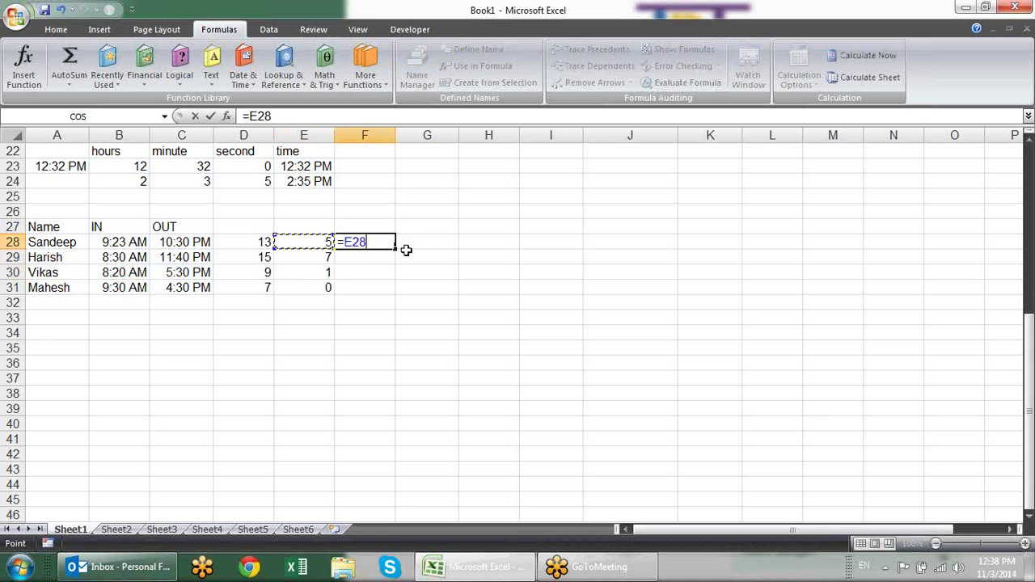
{"action": "type", "text": "*50"}
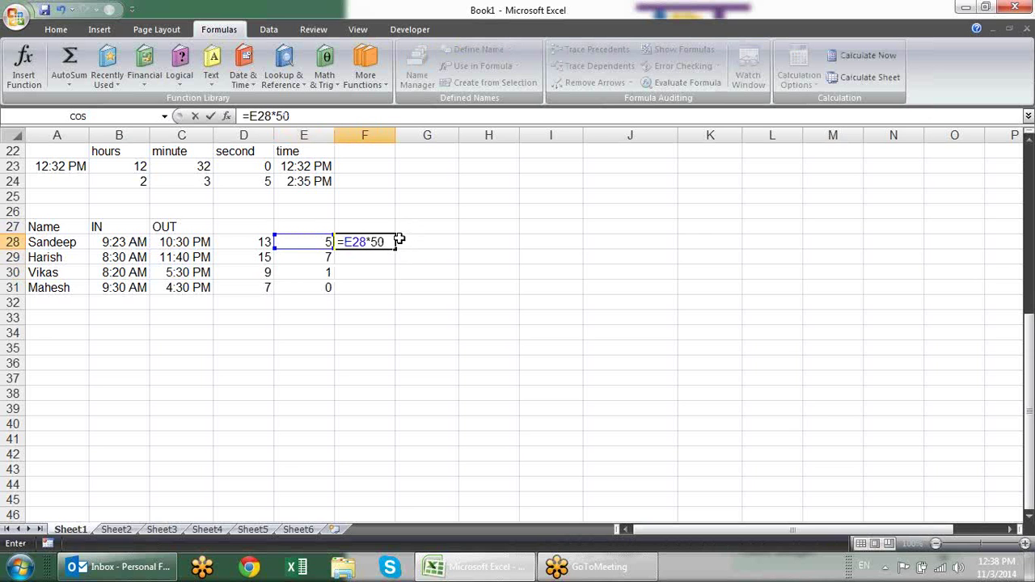
{"action": "key", "text": "Return"}
{"action": "left_click", "coordinate": [382, 243]}
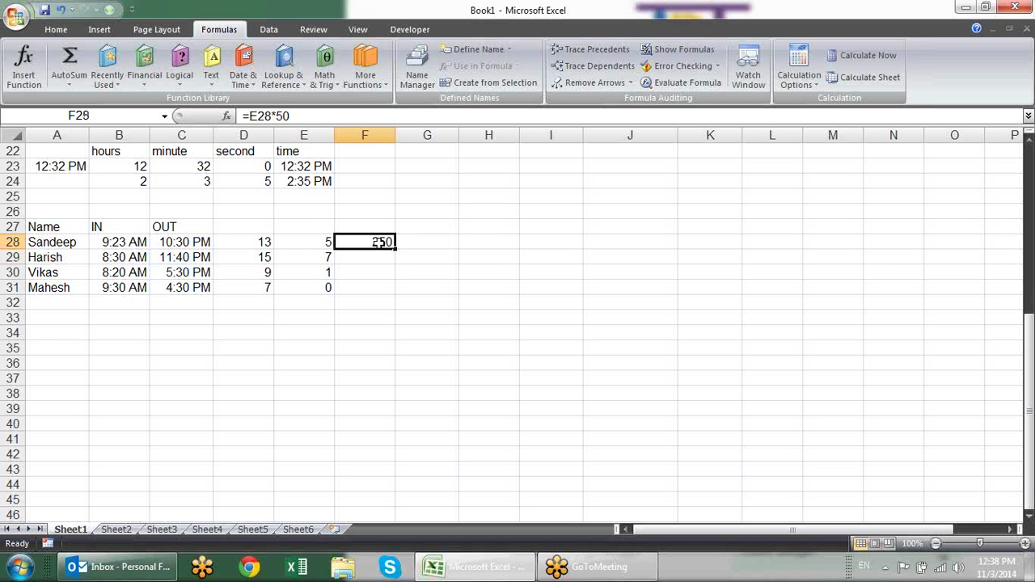
{"action": "left_click_drag", "start_coordinate": [397, 247], "coordinate": [401, 289]}
{"action": "left_click", "coordinate": [452, 268]}
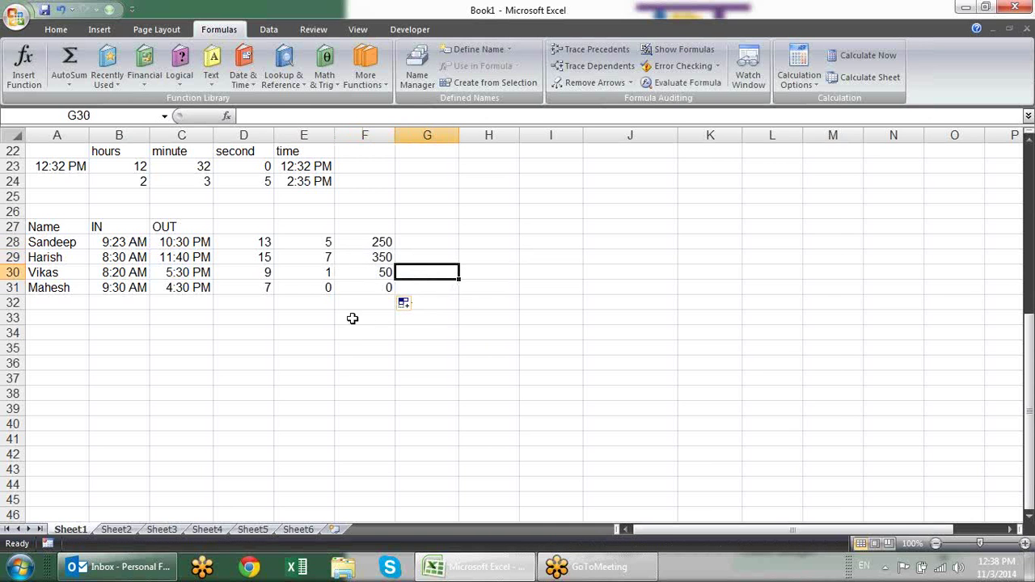
{"action": "left_click", "coordinate": [298, 281]}
{"action": "left_click", "coordinate": [275, 243]}
{"action": "left_click", "coordinate": [260, 285]}
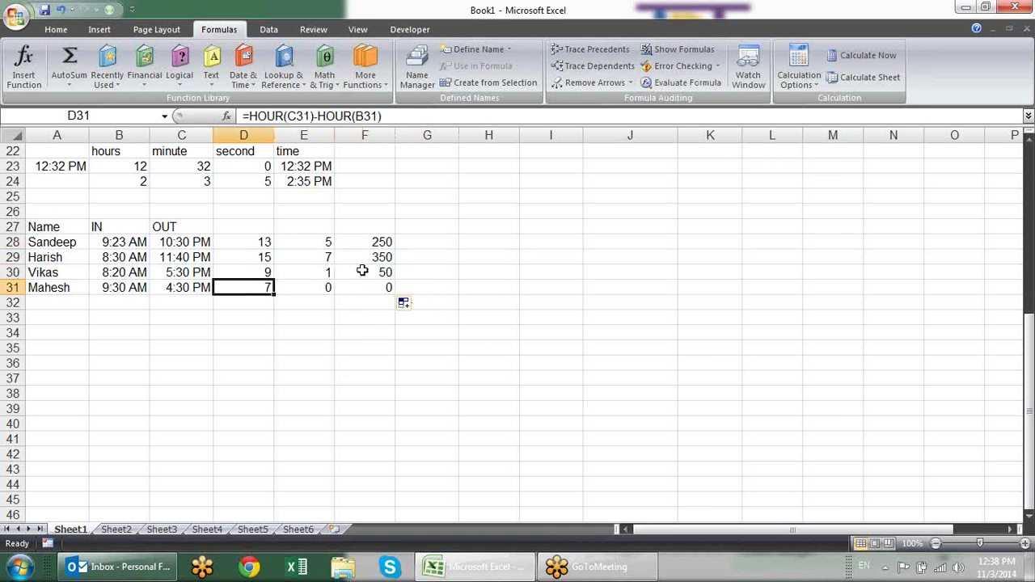
{"action": "left_click", "coordinate": [362, 271]}
{"action": "left_click", "coordinate": [365, 231]}
{"action": "left_click", "coordinate": [355, 247]}
{"action": "left_click", "coordinate": [260, 242]}
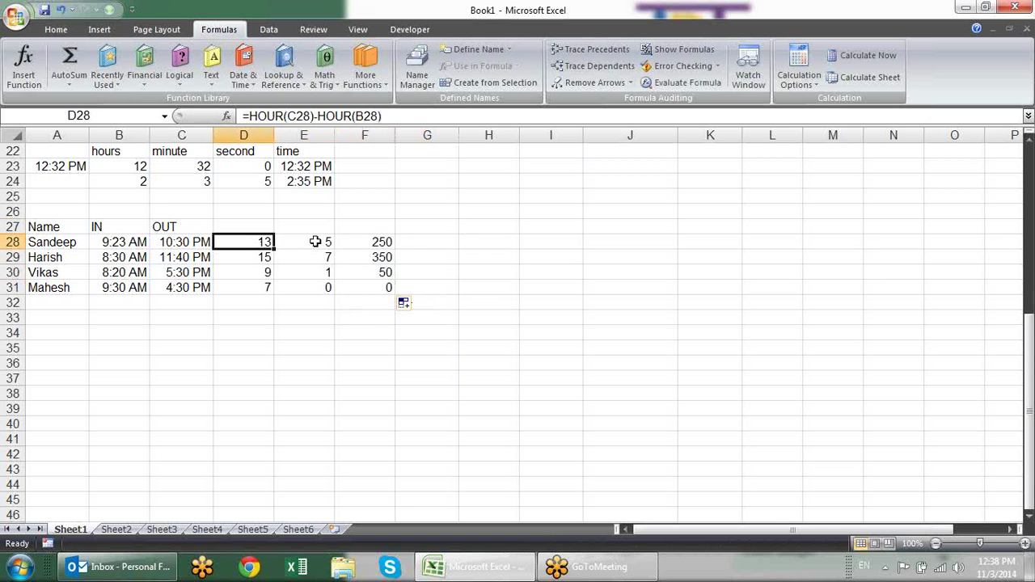
{"action": "left_click", "coordinate": [432, 227]}
{"action": "type", "text": "jTot"}
Add the Total Overtime heading in G27 and review the row-28 formulas
{"action": "key", "text": "BackSpace"}
{"action": "key", "text": "BackSpace"}
{"action": "key", "text": "BackSpace"}
{"action": "type", "text": "Total Overtime"}
{"action": "key", "text": "Return"}
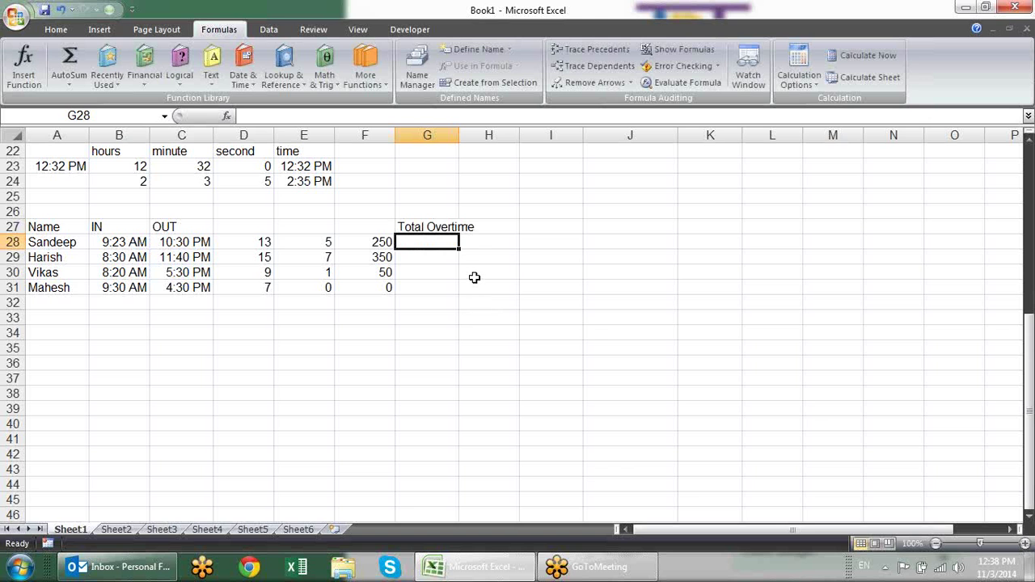
{"action": "left_click", "coordinate": [260, 236]}
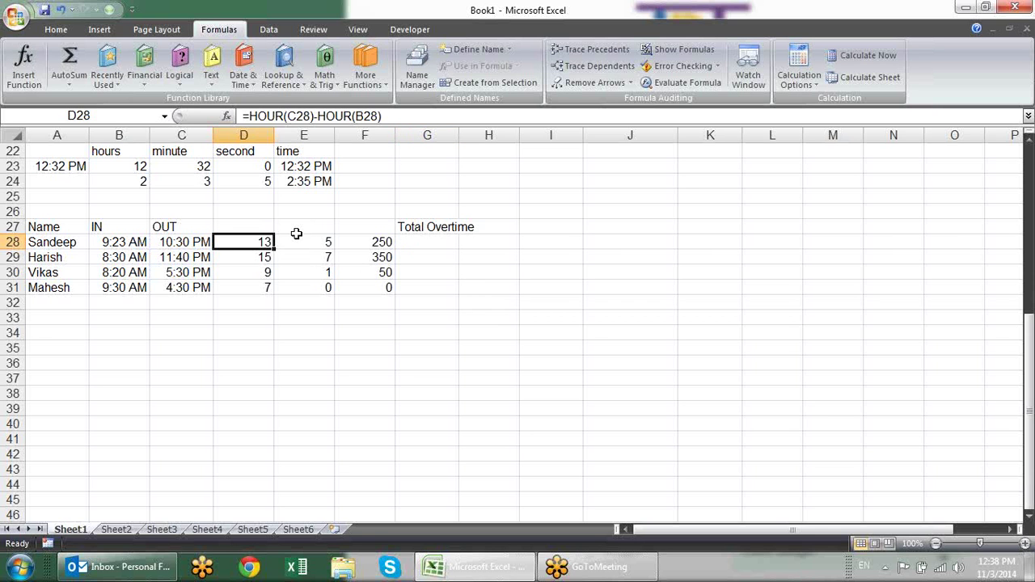
{"action": "left_click", "coordinate": [301, 227]}
{"action": "left_click", "coordinate": [323, 240]}
{"action": "left_click", "coordinate": [353, 241]}
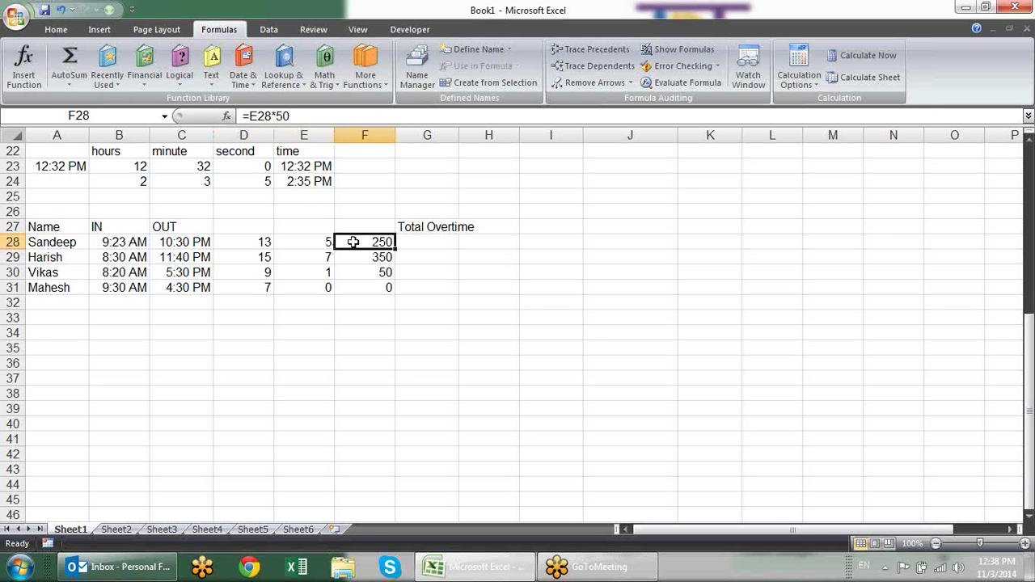
Copy the table A27:G31 and paste a duplicate starting at A33
{"action": "left_click", "coordinate": [307, 245]}
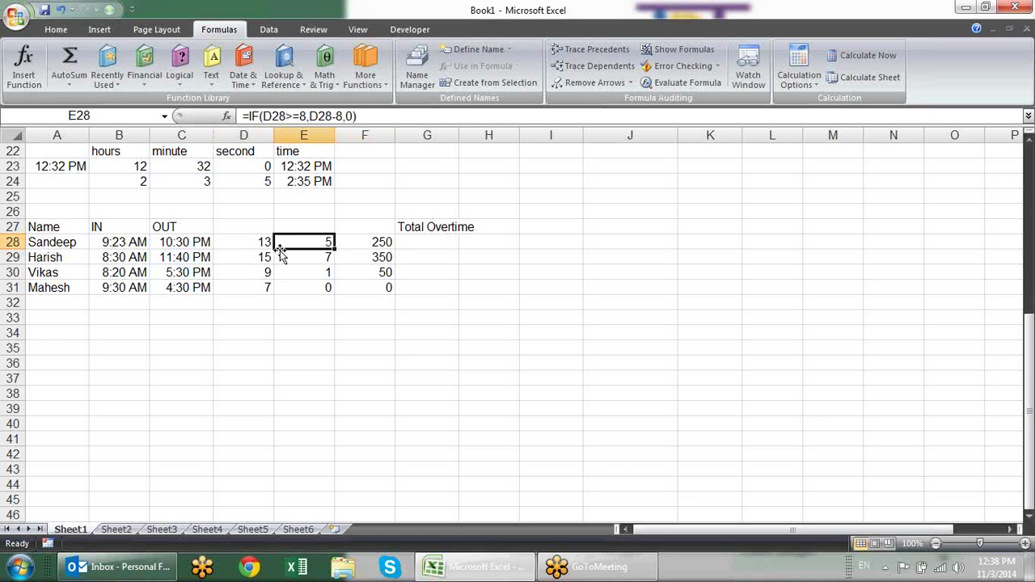
{"action": "left_click_drag", "start_coordinate": [81, 225], "coordinate": [404, 246]}
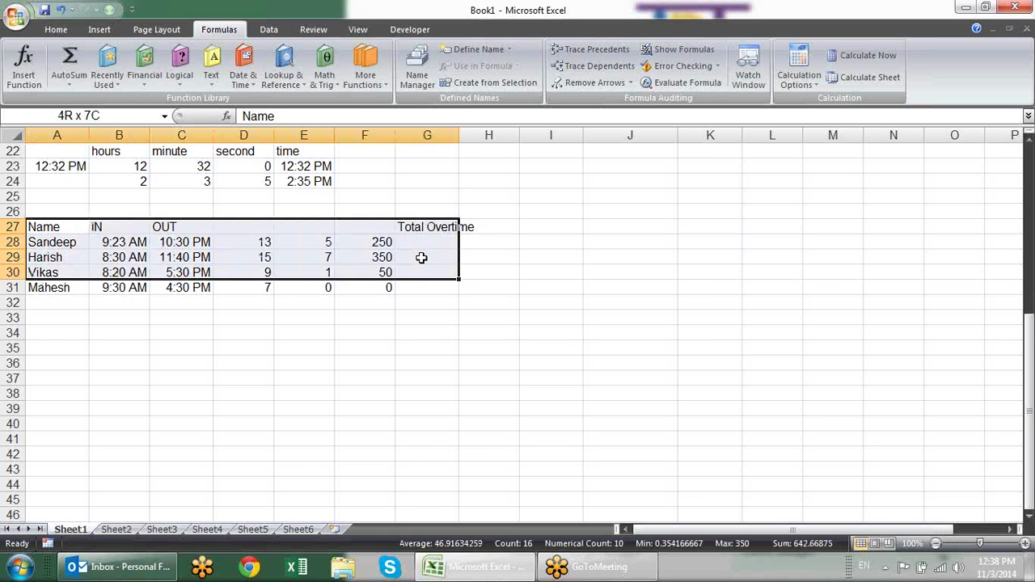
{"action": "left_click_drag", "start_coordinate": [405, 246], "coordinate": [416, 291]}
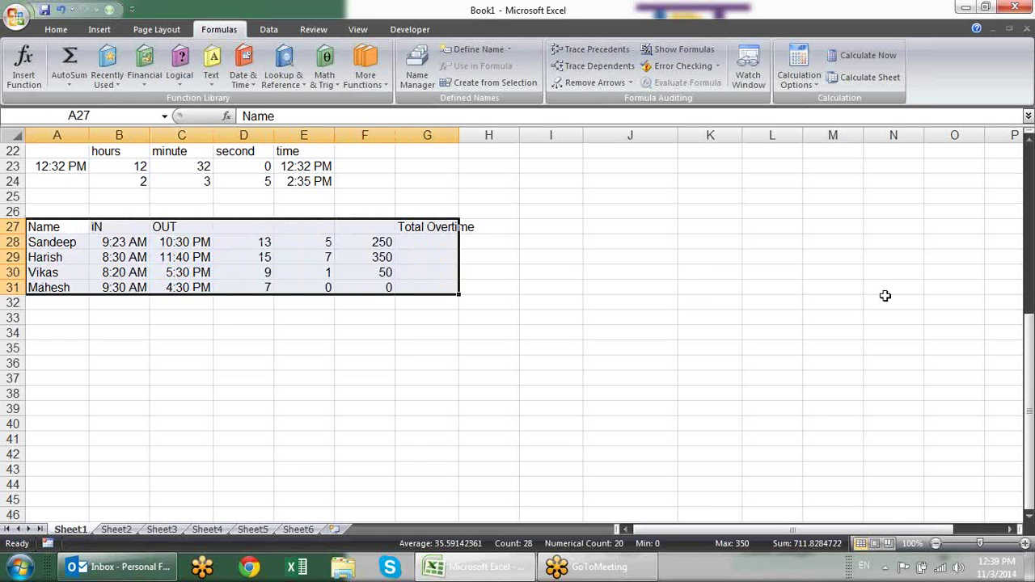
{"action": "key", "text": "ctrl+c"}
{"action": "key", "text": "Down"}
{"action": "key", "text": "Down"}
{"action": "key", "text": "Down"}
{"action": "key", "text": "Down"}
{"action": "key", "text": "Down"}
{"action": "key", "text": "Down"}
{"action": "key", "text": "Return"}
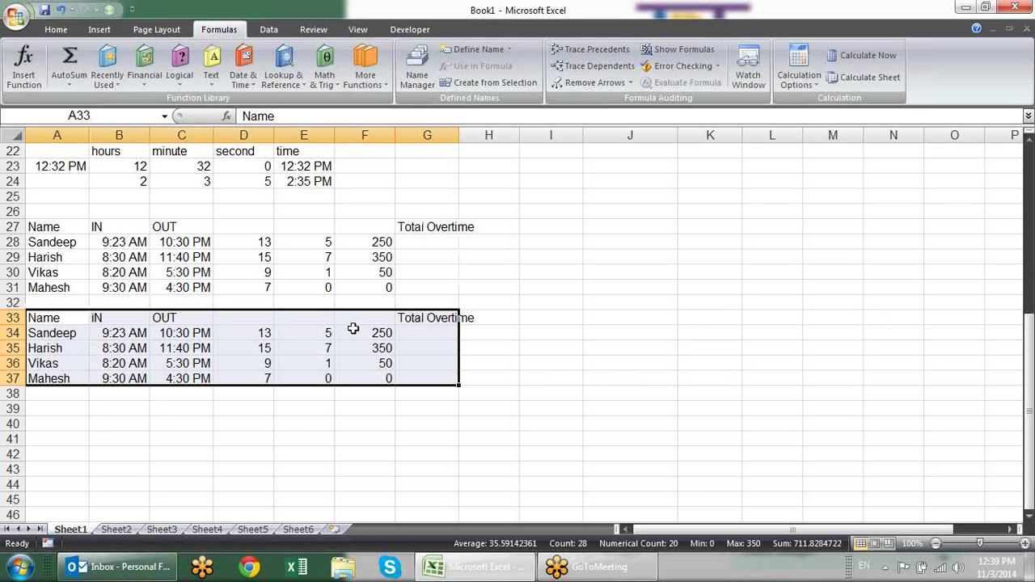
{"action": "left_click_drag", "start_coordinate": [280, 333], "coordinate": [281, 350]}
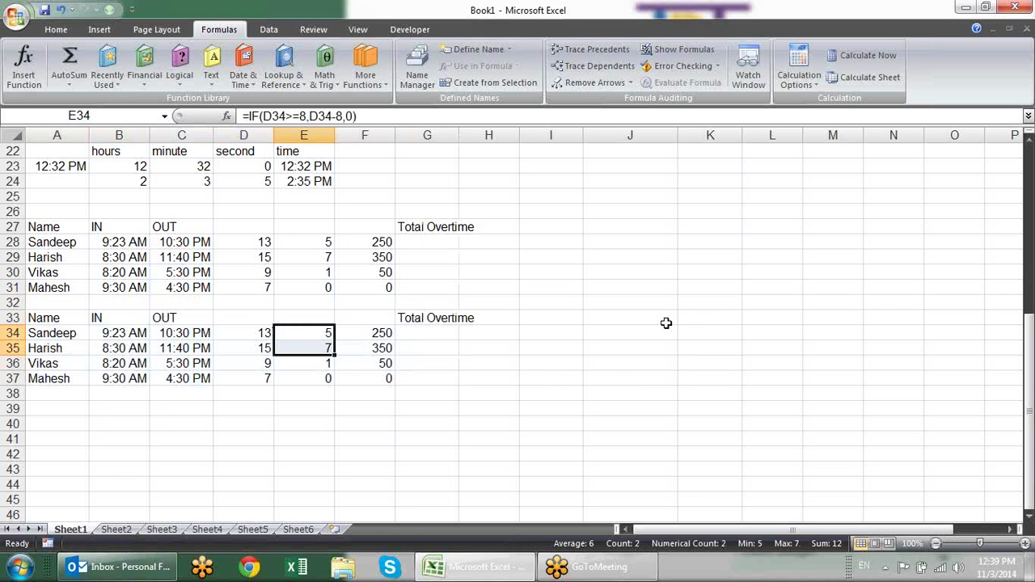
Inspect E34's and D34's formulas, selecting D34's HOUR(C34)-HOUR(B34) expression
{"action": "key", "text": "Up"}
{"action": "key", "text": "Down"}
{"action": "key", "text": "F2"}
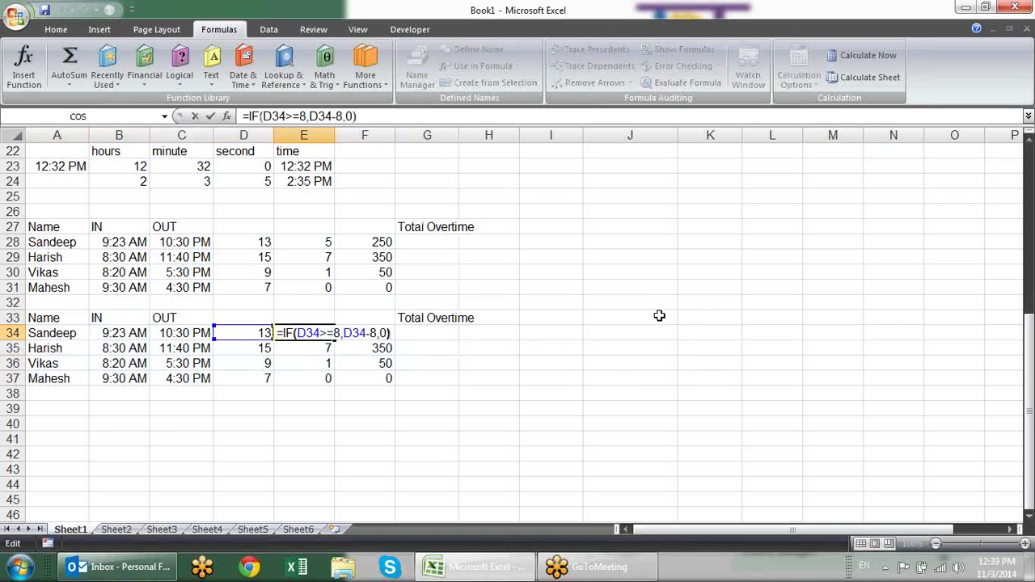
{"action": "key", "text": "Left"}
{"action": "key", "text": "Left"}
{"action": "key", "text": "Left"}
{"action": "key", "text": "Escape"}
{"action": "key", "text": "Left"}
{"action": "key", "text": "F2"}
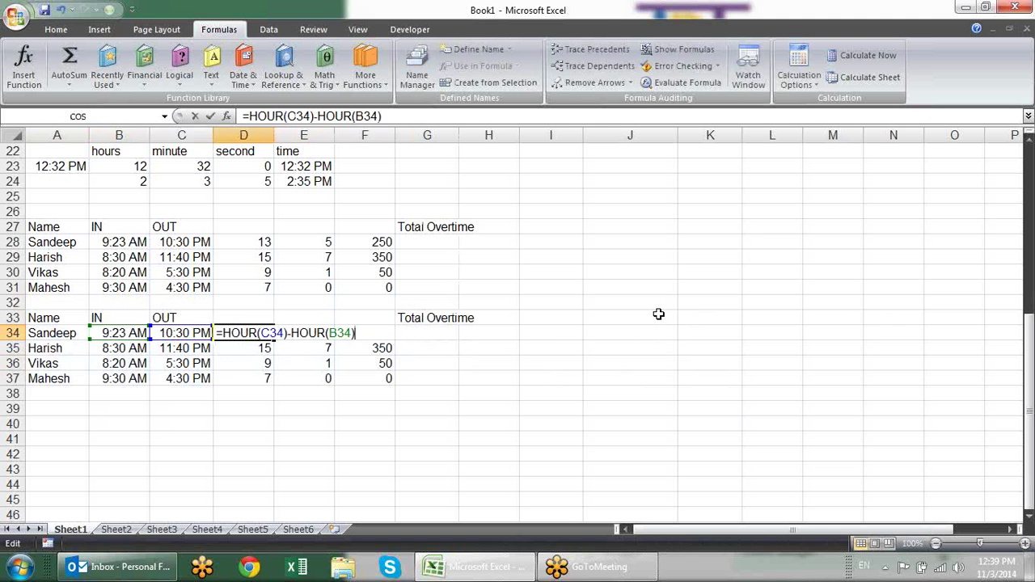
{"action": "key", "text": "Left"}
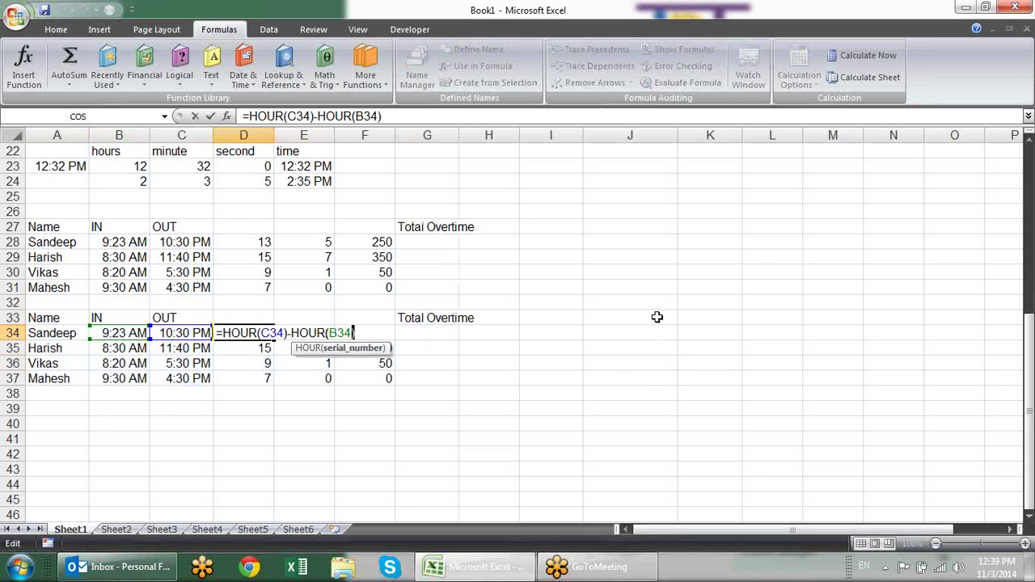
{"action": "key", "text": "shift+Left"}
{"action": "key", "text": "shift+Left"}
{"action": "key", "text": "shift+Left"}
{"action": "key", "text": "shift+Left"}
{"action": "key", "text": "shift+Left"}
{"action": "key", "text": "shift+Left"}
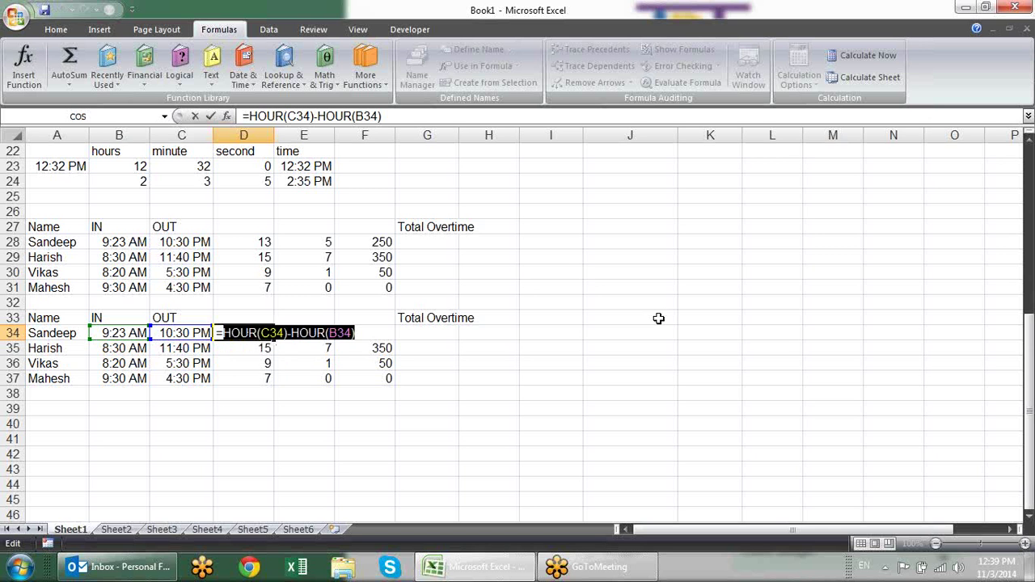
{"action": "key", "text": "Tab"}
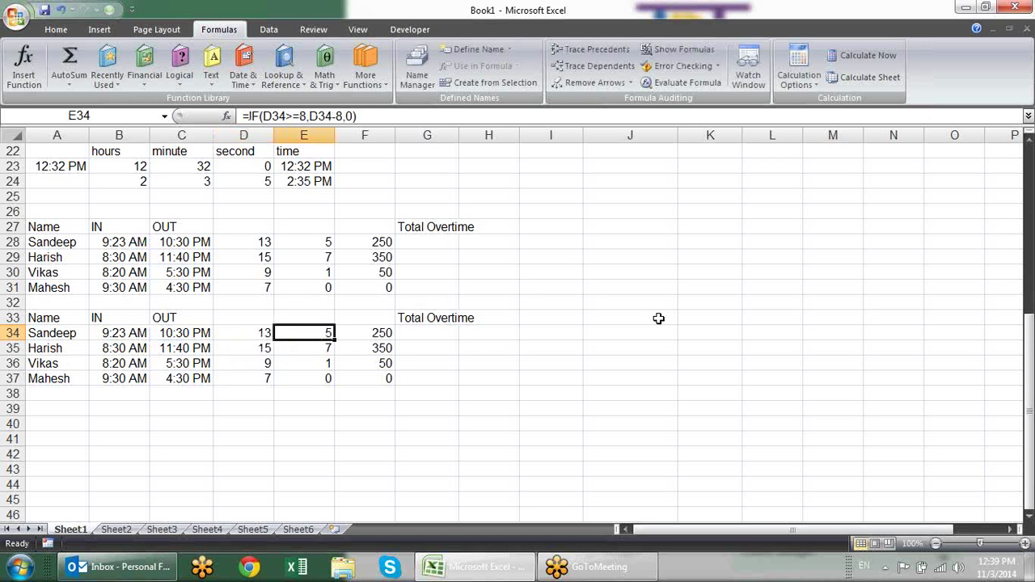
Replace both D34 references in E34 with HOUR(C34)-HOUR(B34), keeping the result 5
{"action": "key", "text": "F2"}
{"action": "key", "text": "Left"}
{"action": "key", "text": "Left"}
{"action": "key", "text": "Left"}
{"action": "key", "text": "Left"}
{"action": "key", "text": "Left"}
{"action": "key", "text": "Left"}
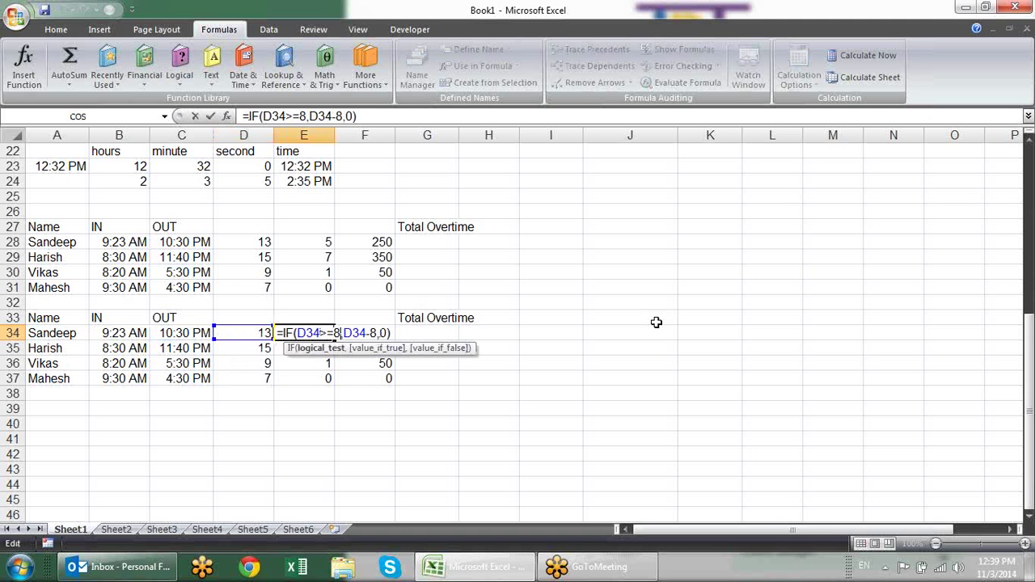
{"action": "key", "text": "Left"}
{"action": "key", "text": "Left"}
{"action": "key", "text": "Left"}
{"action": "key", "text": "BackSpace"}
{"action": "key", "text": "BackSpace"}
{"action": "key", "text": "BackSpace"}
{"action": "type", "text": "()"}
{"action": "key", "text": "Left"}
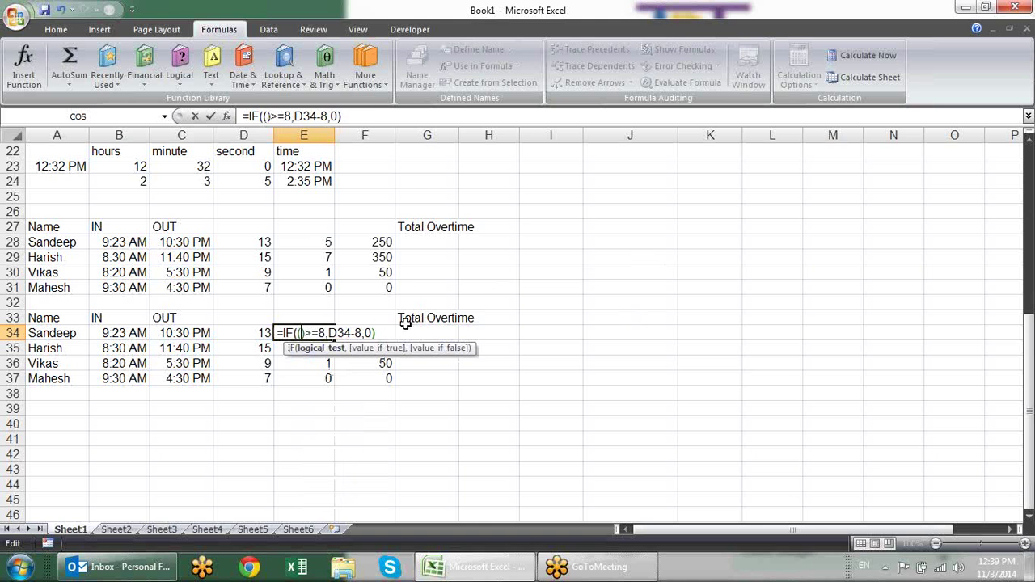
{"action": "key", "text": "ctrl+v"}
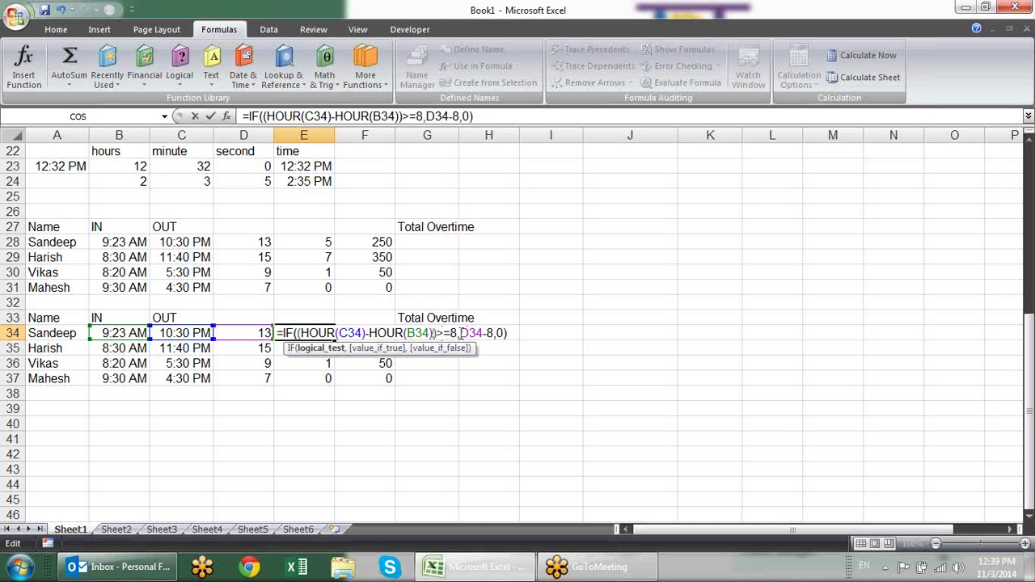
{"action": "left_click_drag", "start_coordinate": [461, 334], "coordinate": [483, 333]}
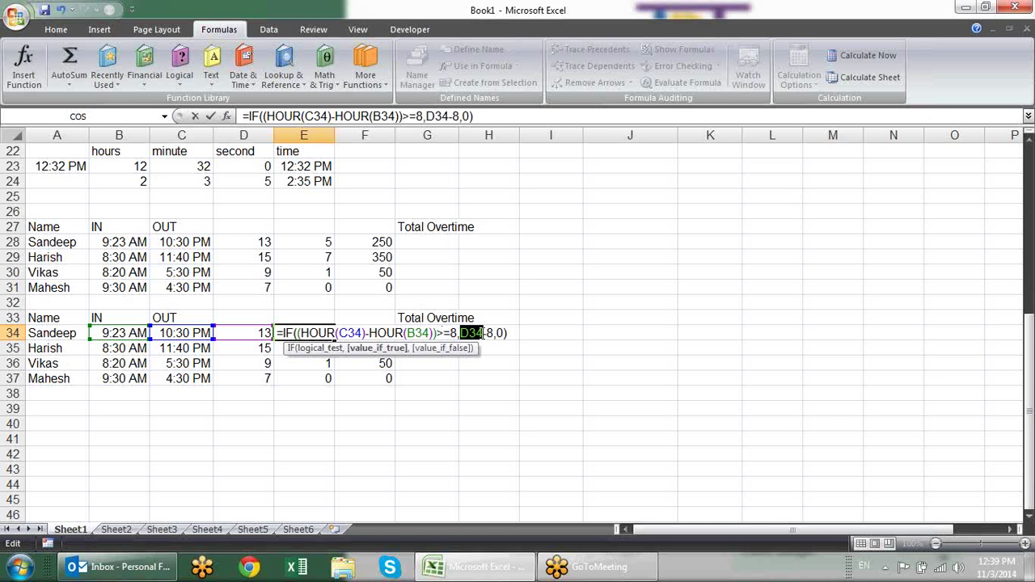
{"action": "key", "text": "ctrl+v"}
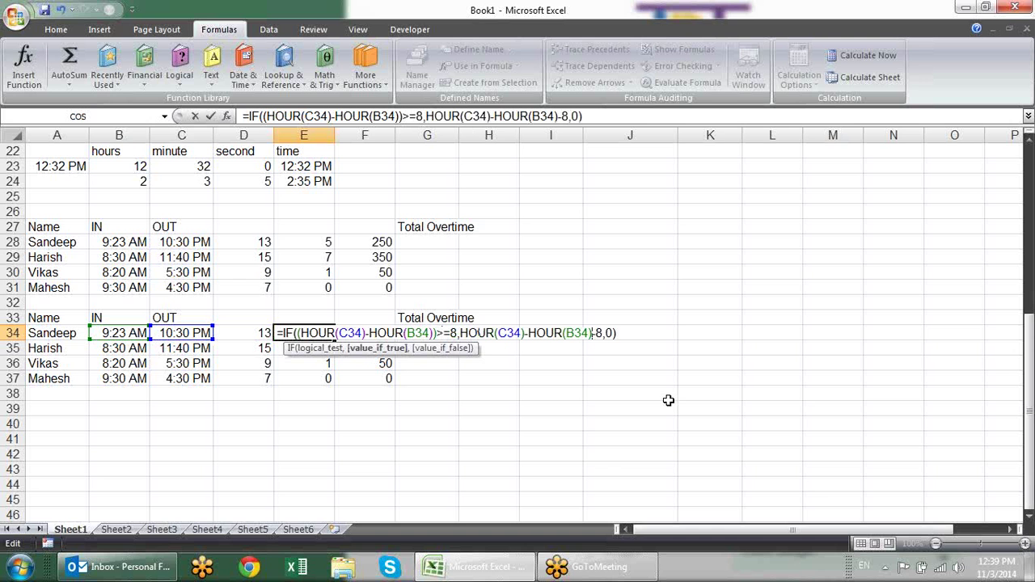
{"action": "key", "text": "Return"}
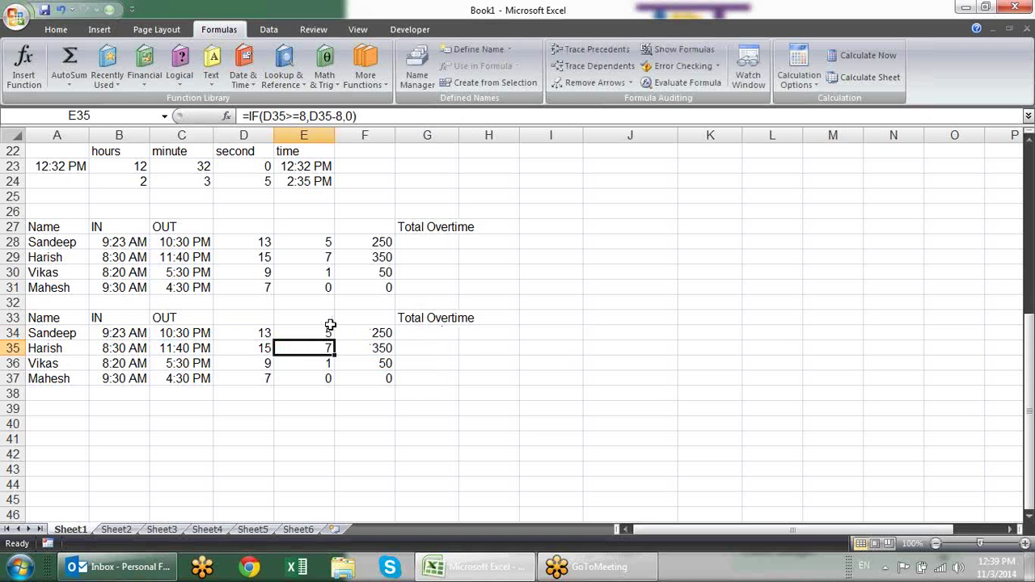
Fill E34's new overtime formula down through E37
{"action": "left_click", "coordinate": [329, 329]}
{"action": "left_click", "coordinate": [330, 348]}
{"action": "left_click", "coordinate": [322, 330]}
{"action": "left_click_drag", "start_coordinate": [333, 339], "coordinate": [331, 380]}
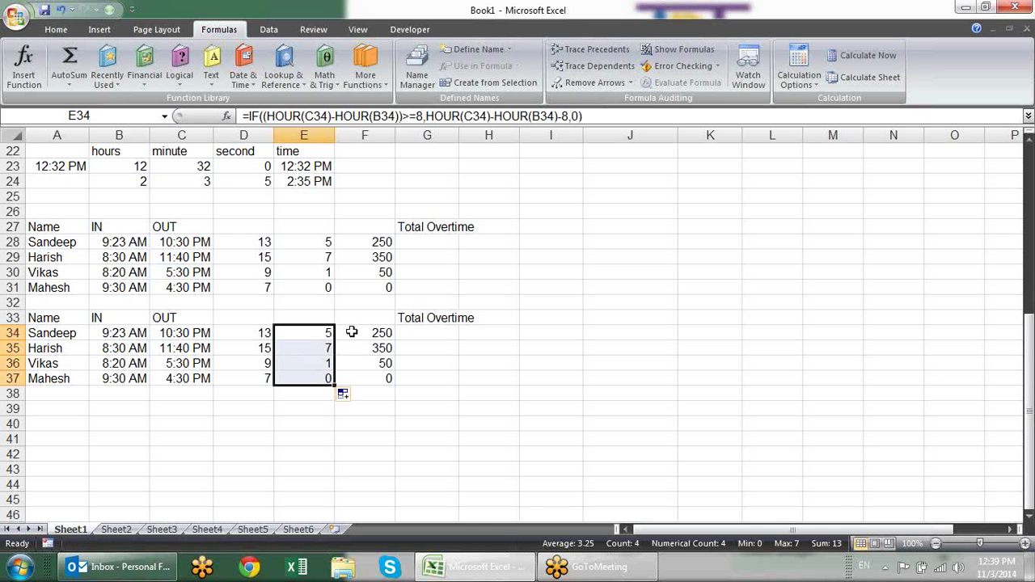
{"action": "left_click", "coordinate": [351, 331]}
{"action": "key", "text": "F2"}
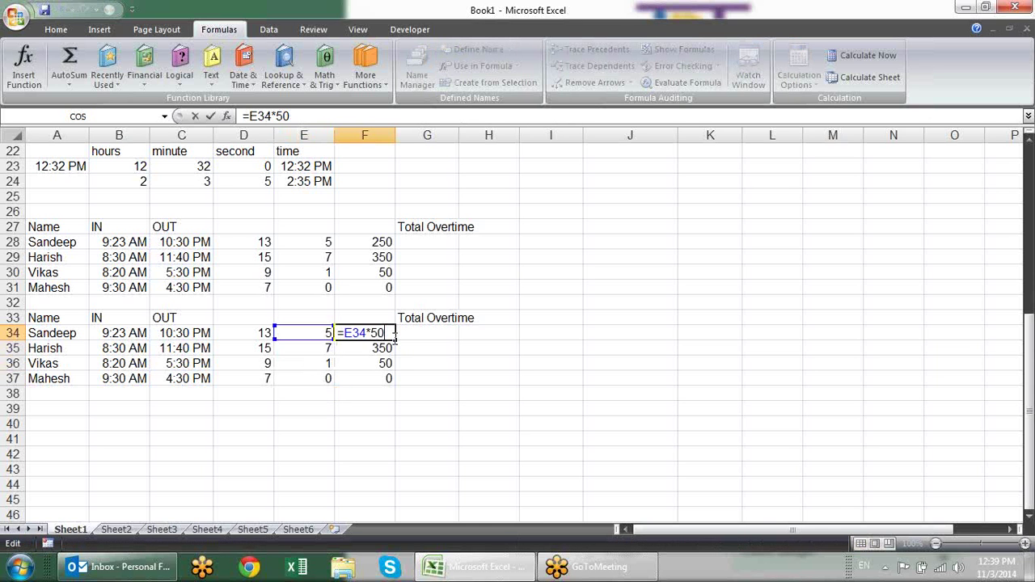
{"action": "key", "text": "Escape"}
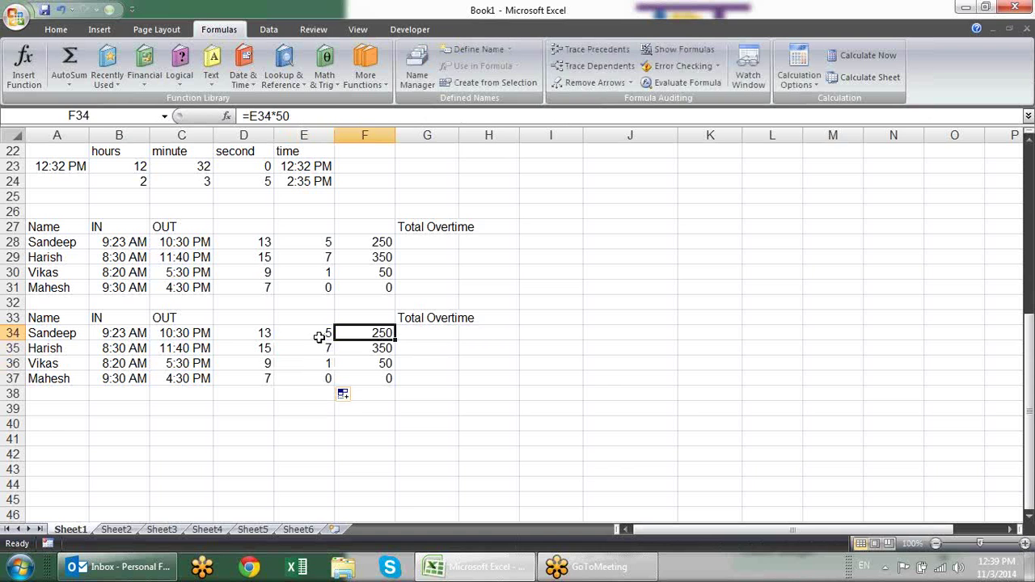
Replace E34 in F34's pay formula with the full IF overtime expression, times 50
{"action": "double_click", "coordinate": [319, 336]}
{"action": "left_click_drag", "start_coordinate": [620, 332], "coordinate": [191, 317]}
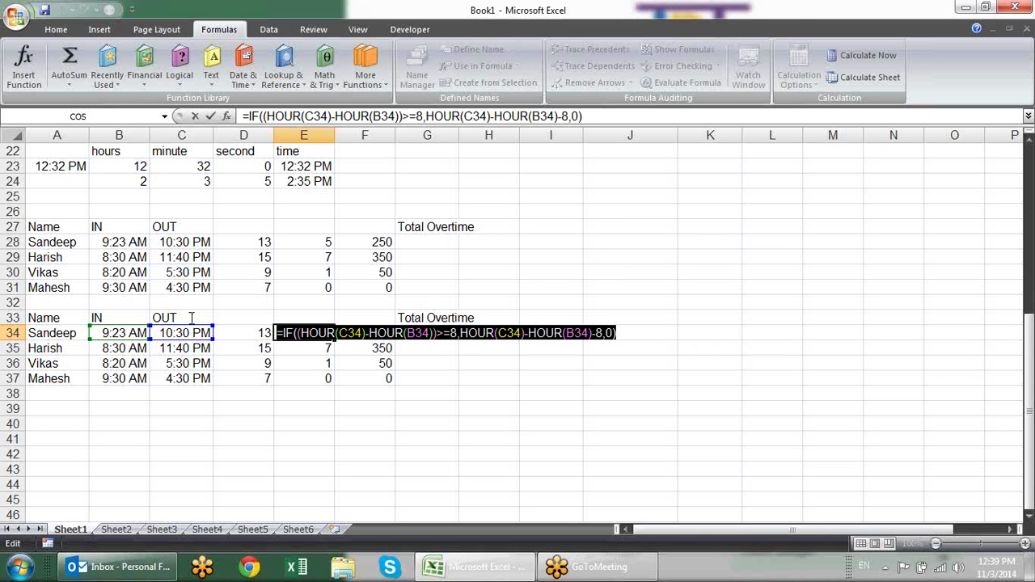
{"action": "left_click_drag", "start_coordinate": [616, 332], "coordinate": [282, 334]}
{"action": "key", "text": "ctrl+c"}
{"action": "key", "text": "Escape"}
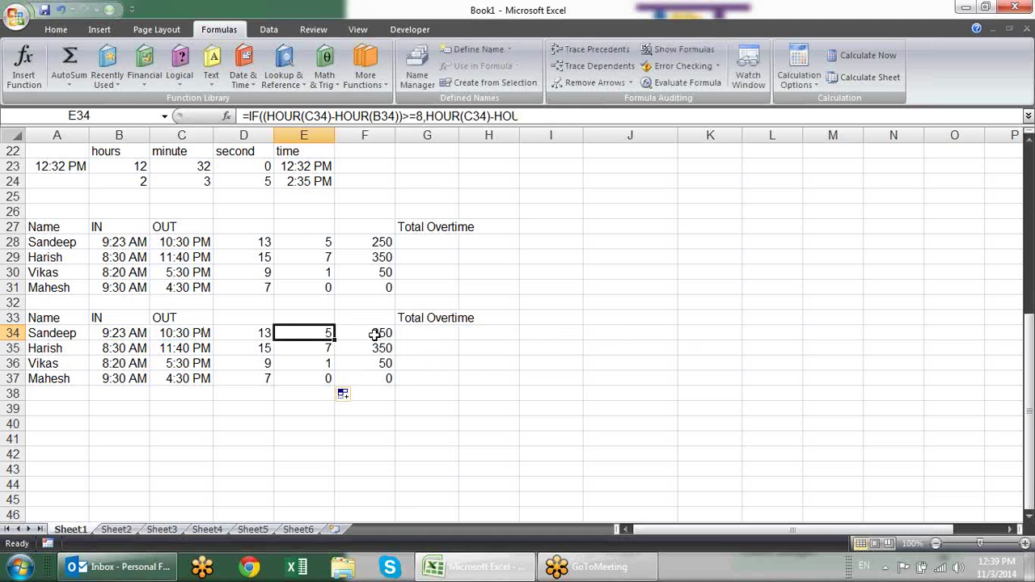
{"action": "double_click", "coordinate": [375, 338]}
{"action": "key", "text": "Escape"}
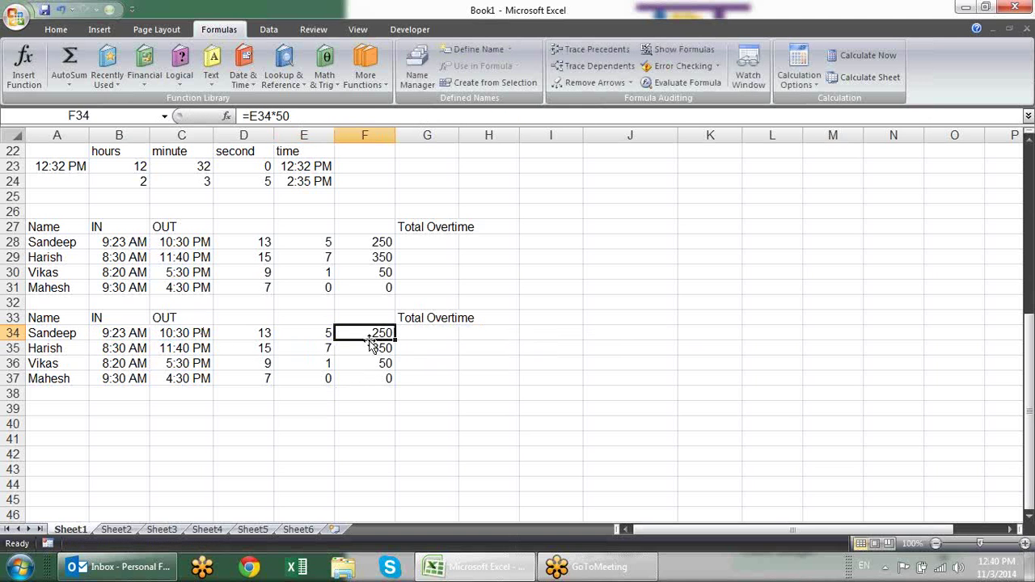
{"action": "key", "text": "F2"}
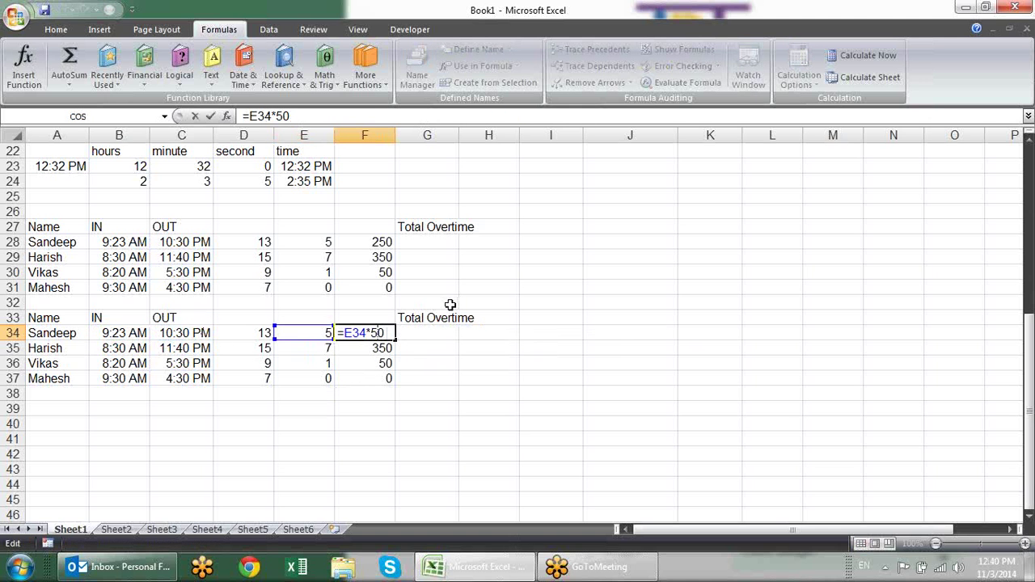
{"action": "key", "text": "shift+Left"}
{"action": "key", "text": "shift+Left"}
{"action": "key", "text": "shift+Left"}
{"action": "key", "text": "ctrl+v"}
{"action": "key", "text": "Return"}
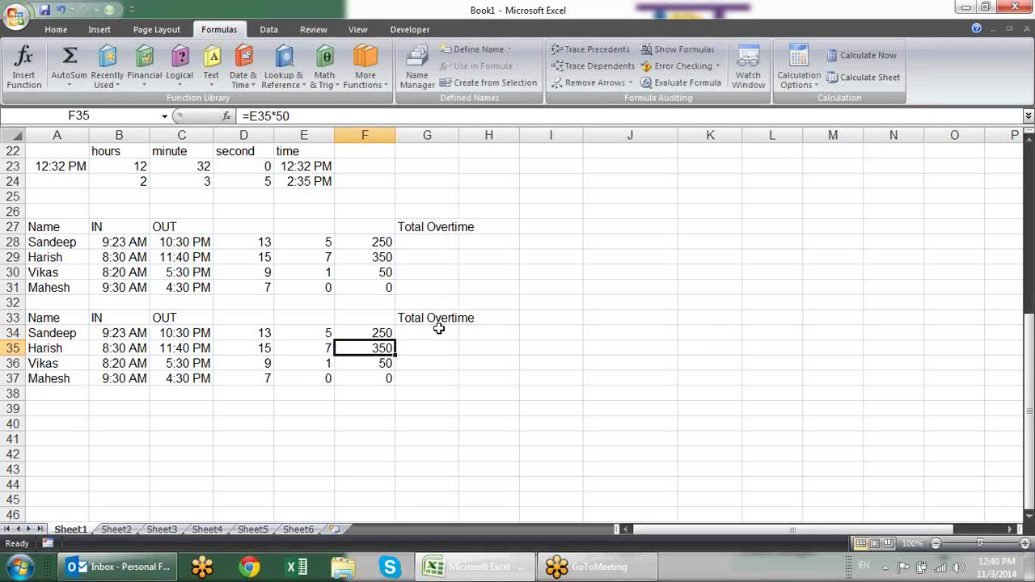
Compare F34's new pay formula, still 250, with F35's old one
{"action": "left_click", "coordinate": [384, 333]}
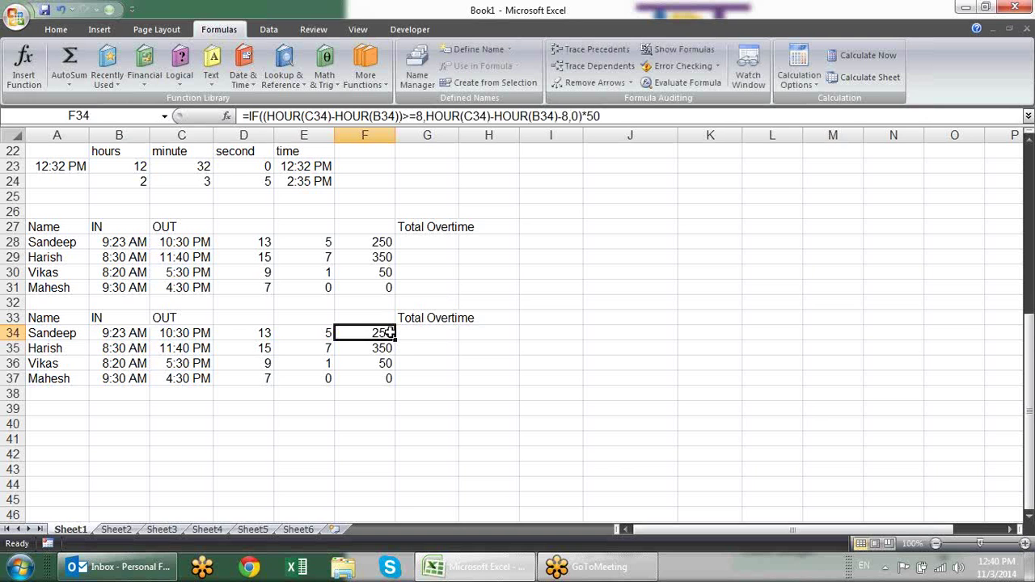
{"action": "left_click", "coordinate": [394, 346]}
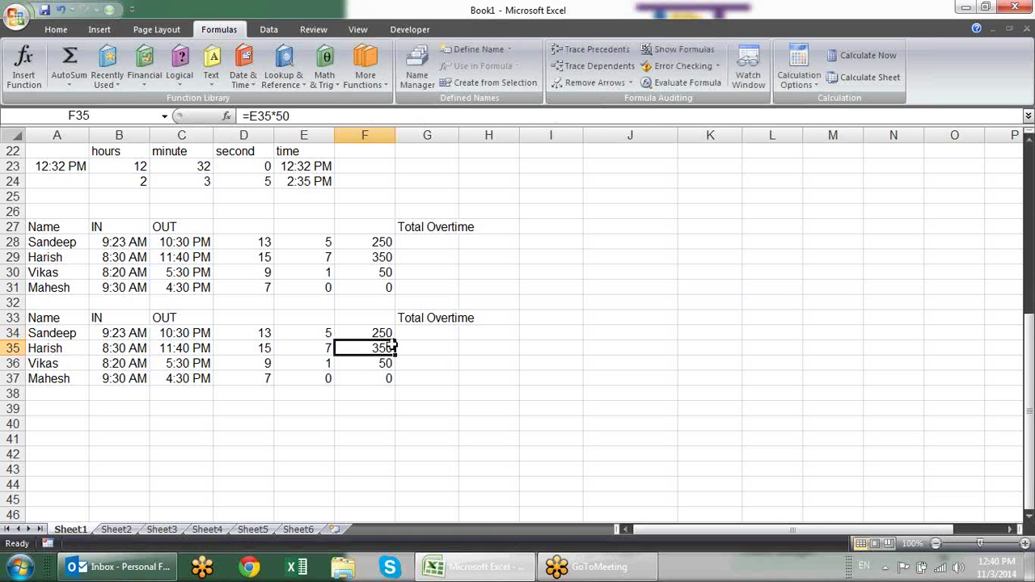
{"action": "left_click", "coordinate": [390, 333]}
Copy the F34 overtime formula down into F35:F37
{"action": "key", "text": "ctrl+c"}
{"action": "key", "text": "Down"}
{"action": "key", "text": "shift+Down"}
{"action": "key", "text": "shift+Down"}
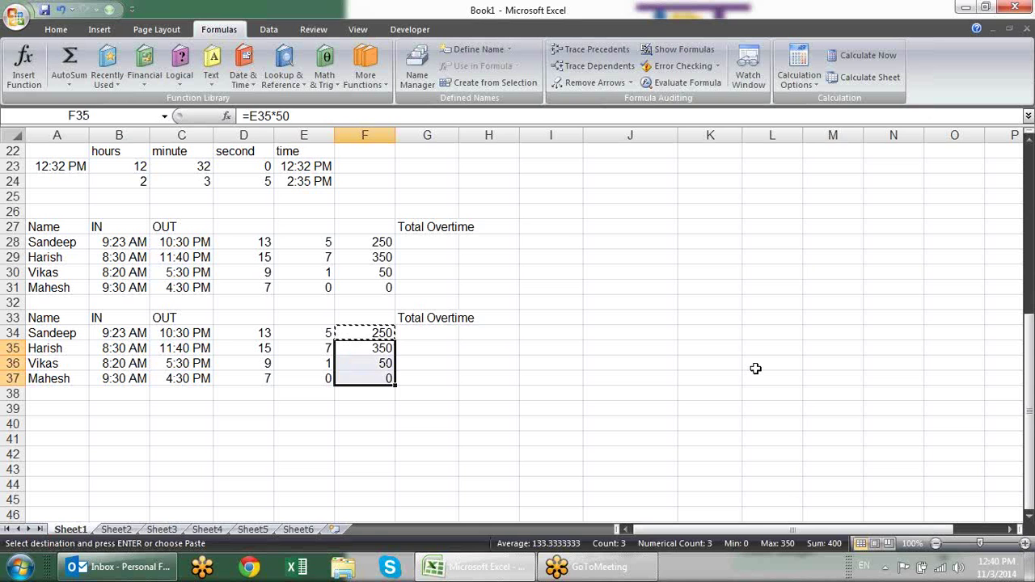
{"action": "key", "text": "Return"}
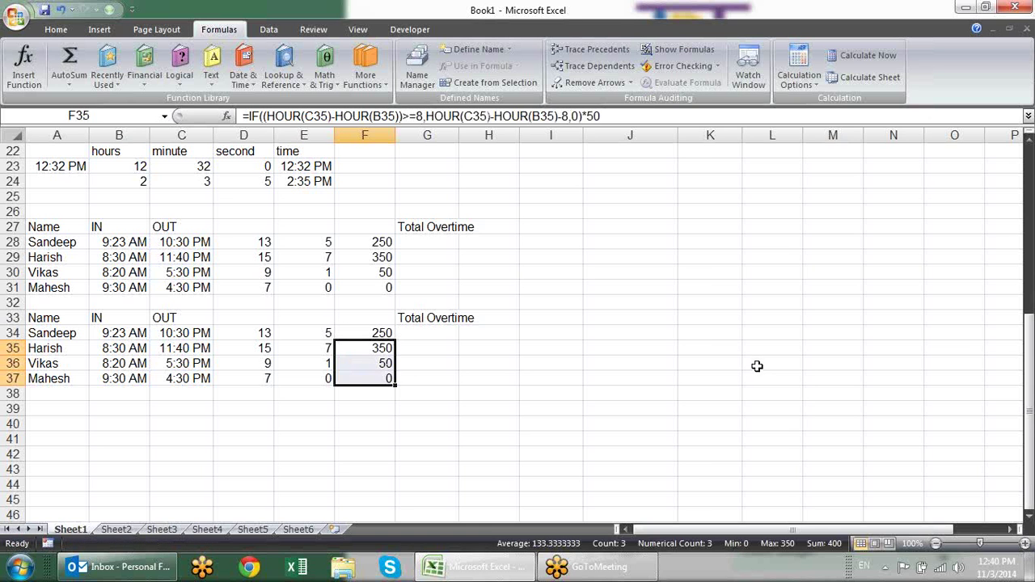
{"action": "key", "text": "Up"}
{"action": "key", "text": "Down"}
{"action": "key", "text": "Down"}
{"action": "key", "text": "Down"}
{"action": "key", "text": "Up"}
{"action": "key", "text": "Up"}
{"action": "key", "text": "Up"}
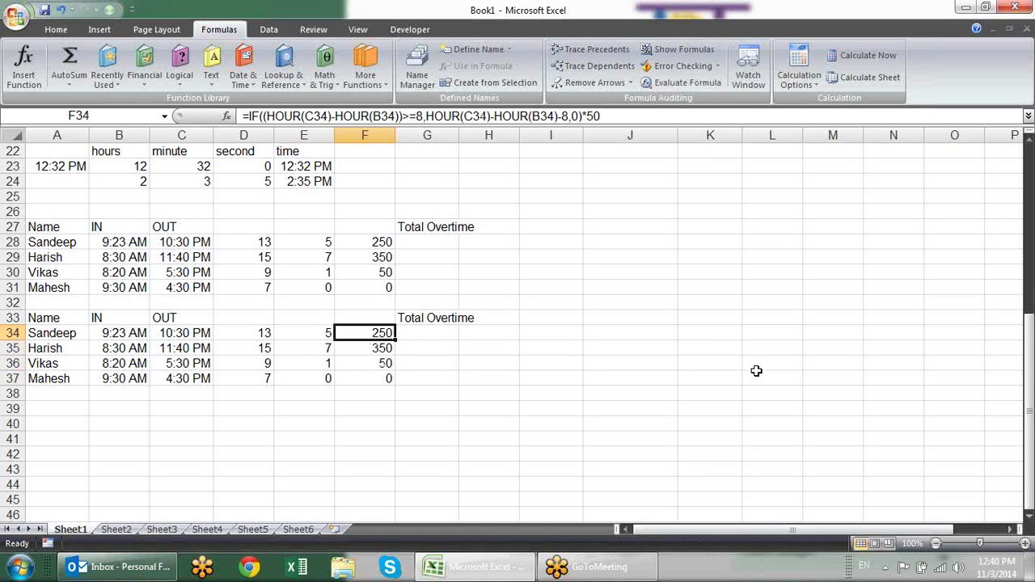
Move the four overtime results from F34:F37 into D34:D37
{"action": "key", "text": "shift+Down"}
{"action": "key", "text": "shift+Down"}
{"action": "key", "text": "shift+Down"}
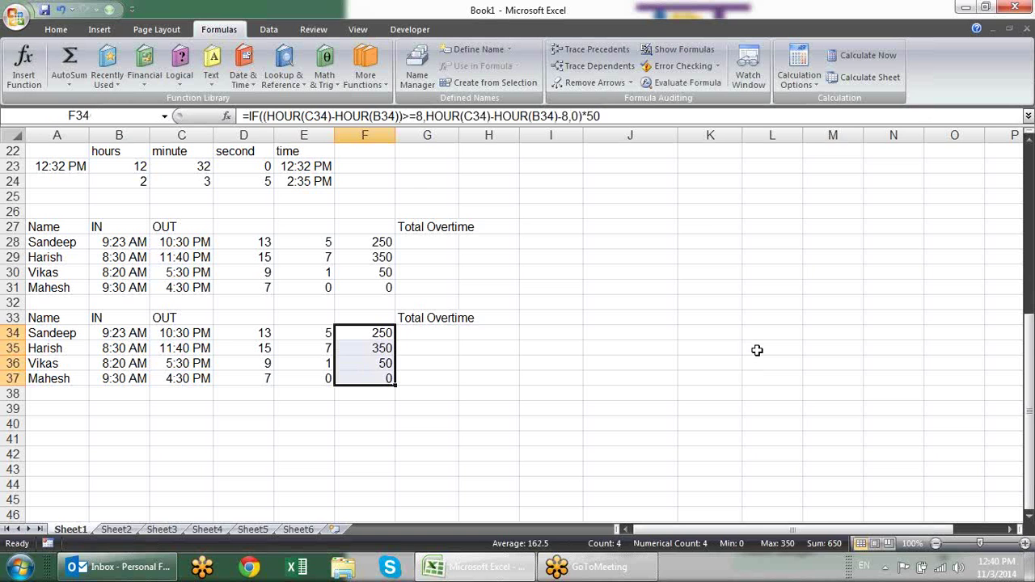
{"action": "key", "text": "ctrl+c"}
{"action": "key", "text": "Home"}
{"action": "key", "text": "Right"}
{"action": "key", "text": "Right"}
{"action": "key", "text": "Right"}
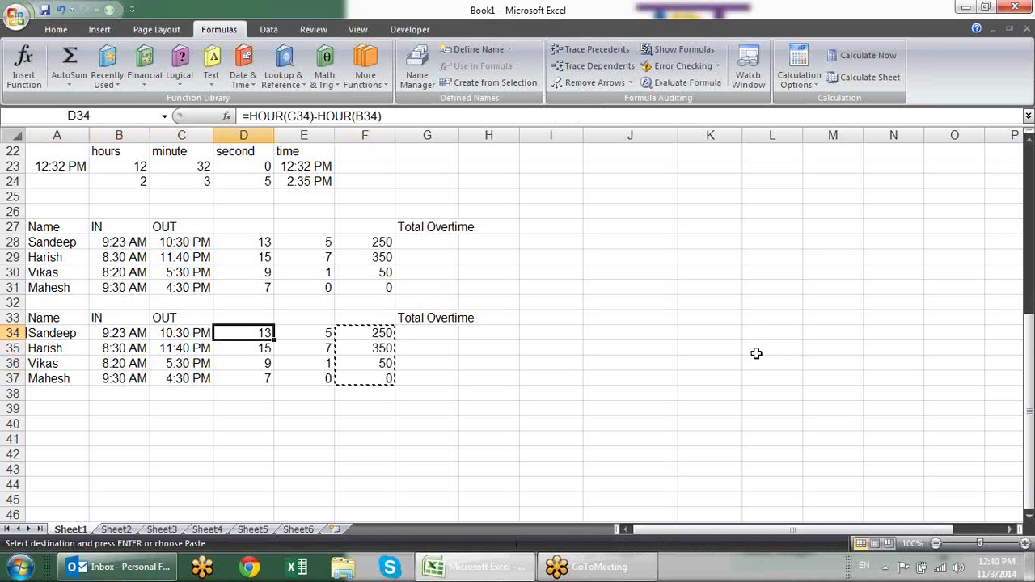
{"action": "key", "text": "shift+Down"}
{"action": "key", "text": "shift+Down"}
{"action": "key", "text": "shift+Down"}
{"action": "key", "text": "Return"}
{"action": "key", "text": "Right"}
{"action": "key", "text": "Right"}
Clear the leftover values in E34:E37
{"action": "key", "text": "Left"}
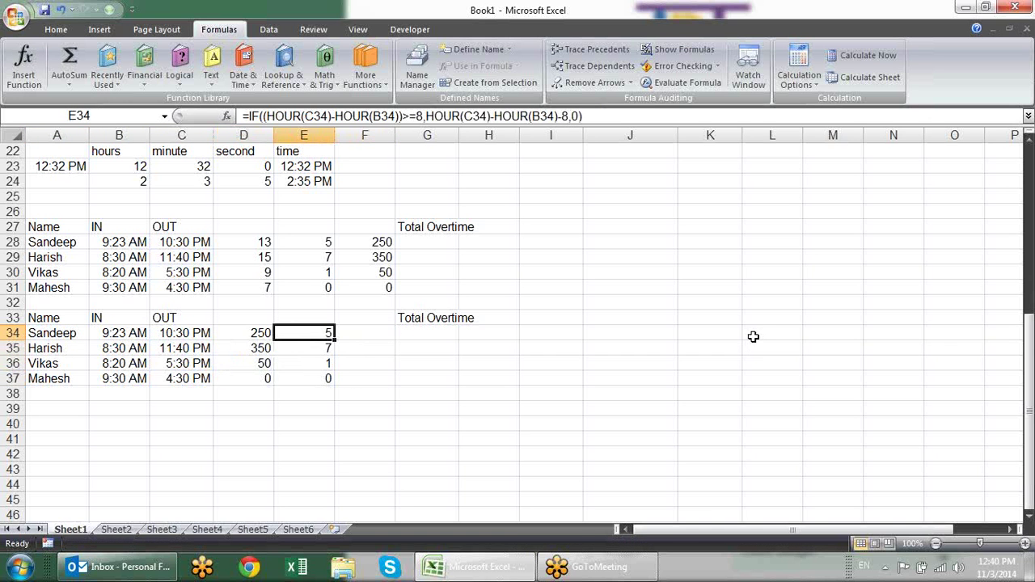
{"action": "key", "text": "shift+Down"}
{"action": "key", "text": "shift+Down"}
{"action": "key", "text": "shift+Down"}
{"action": "key", "text": "Delete"}
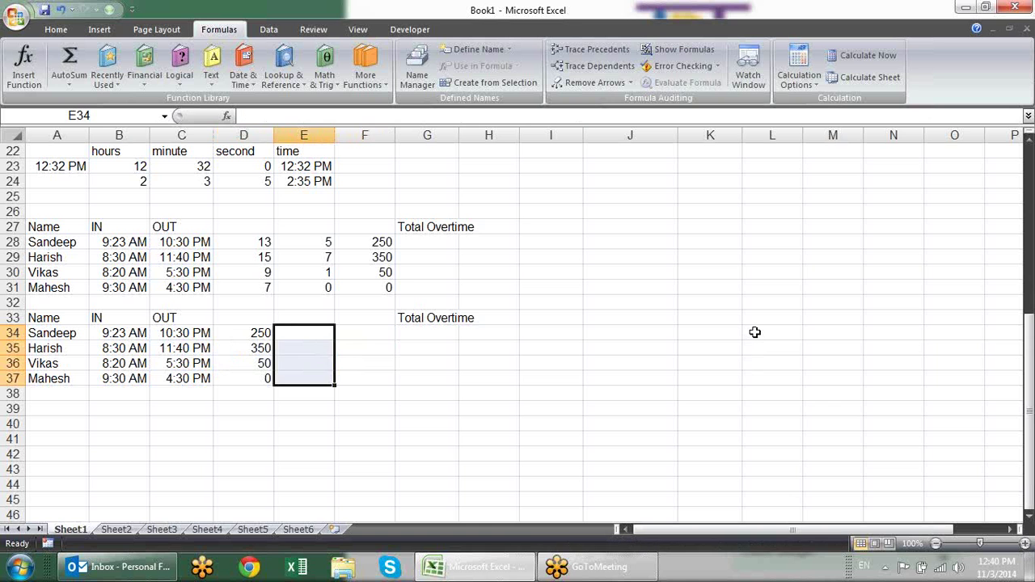
Move the Total Overtime heading into D33
{"action": "key", "text": "Up"}
{"action": "key", "text": "Right"}
{"action": "key", "text": "Right"}
{"action": "key", "text": "ctrl+x"}
{"action": "key", "text": "Left"}
{"action": "key", "text": "Left"}
{"action": "key", "text": "Left"}
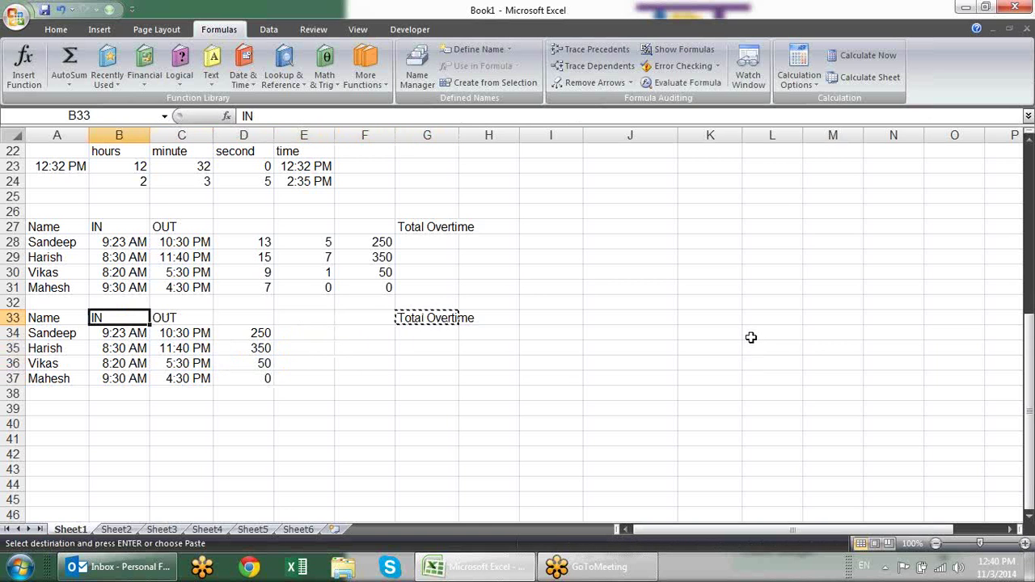
{"action": "key", "text": "Right"}
{"action": "key", "text": "Right"}
{"action": "key", "text": "ctrl+v"}
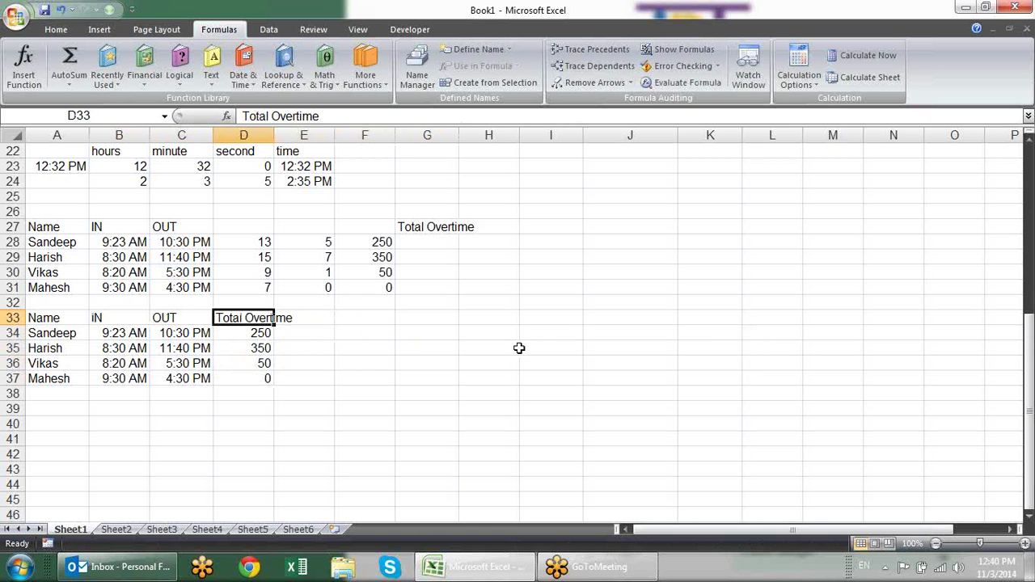
Check the overtime formulas in D34 and D35
{"action": "key", "text": "Down"}
{"action": "key", "text": "F2"}
{"action": "key", "text": "Return"}
{"action": "key", "text": "F2"}
{"action": "key", "text": "Return"}
{"action": "key", "text": "Return"}
{"action": "key", "text": "F2"}
{"action": "key", "text": "Return"}
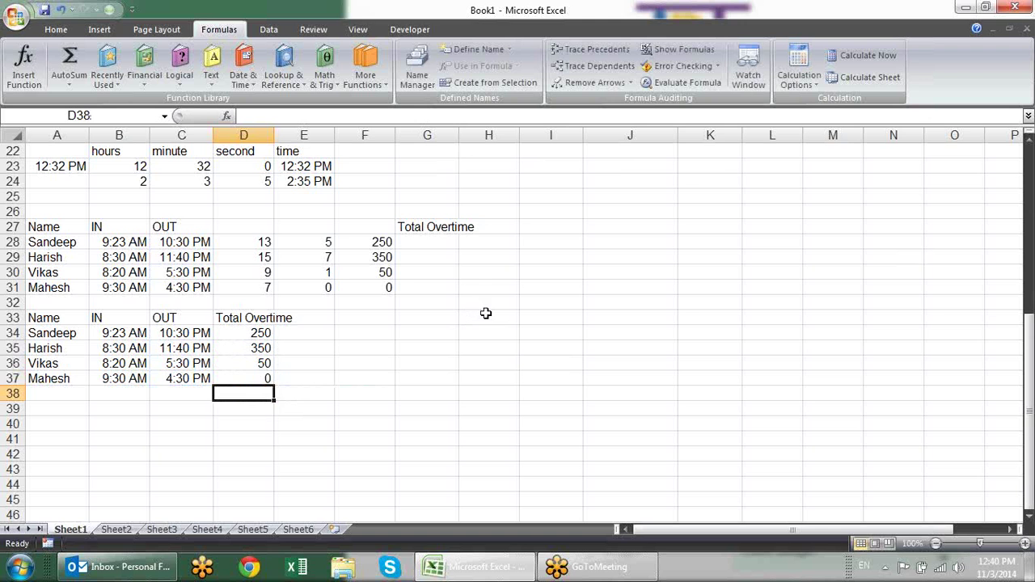
Enter =DATEVALUE("01-sep-14") in I23 and format it to show 1-Sep-14
{"action": "scroll", "coordinate": [485, 312], "scroll_direction": "up", "scroll_amount": 6}
{"action": "scroll", "coordinate": [512, 304], "scroll_direction": "up", "scroll_amount": 1}
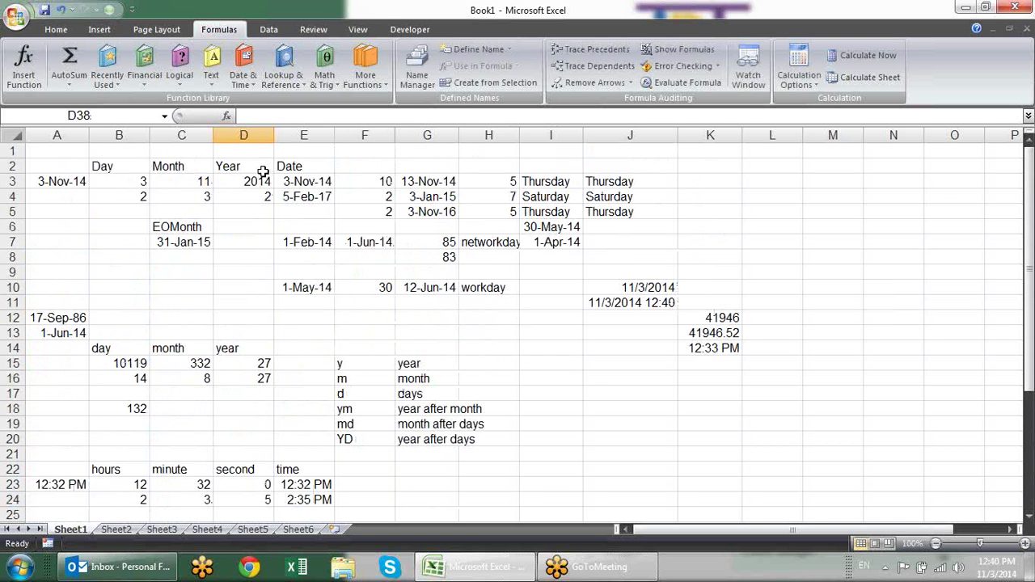
{"action": "scroll", "coordinate": [506, 330], "scroll_direction": "down", "scroll_amount": 4}
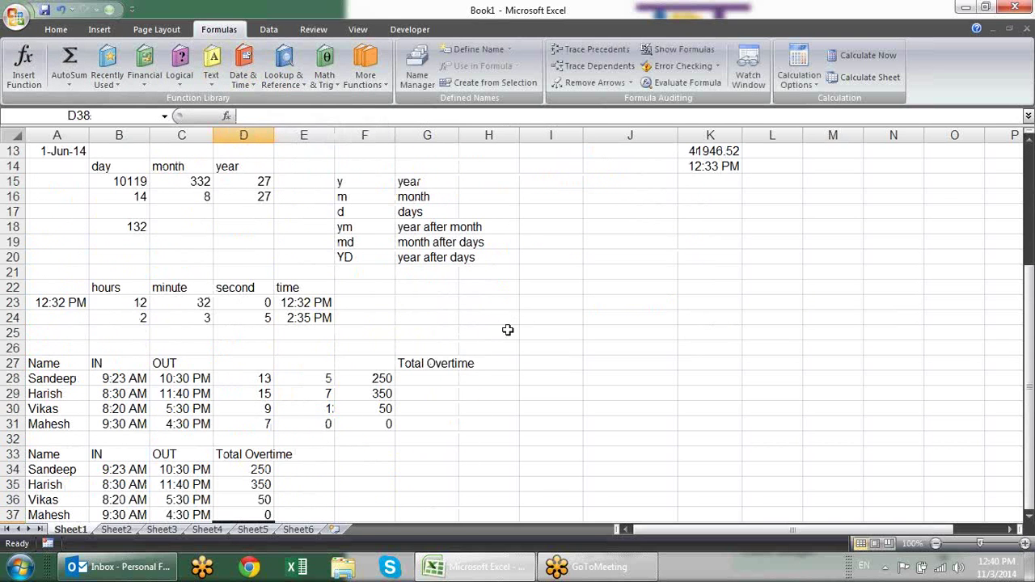
{"action": "left_click", "coordinate": [530, 315]}
{"action": "left_click", "coordinate": [565, 301]}
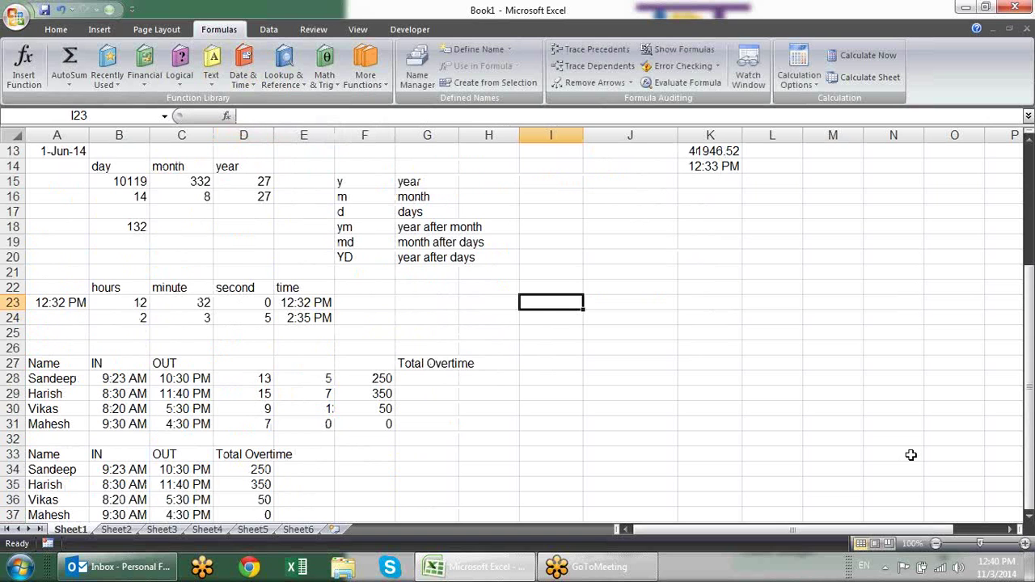
{"action": "type", "text": "="}
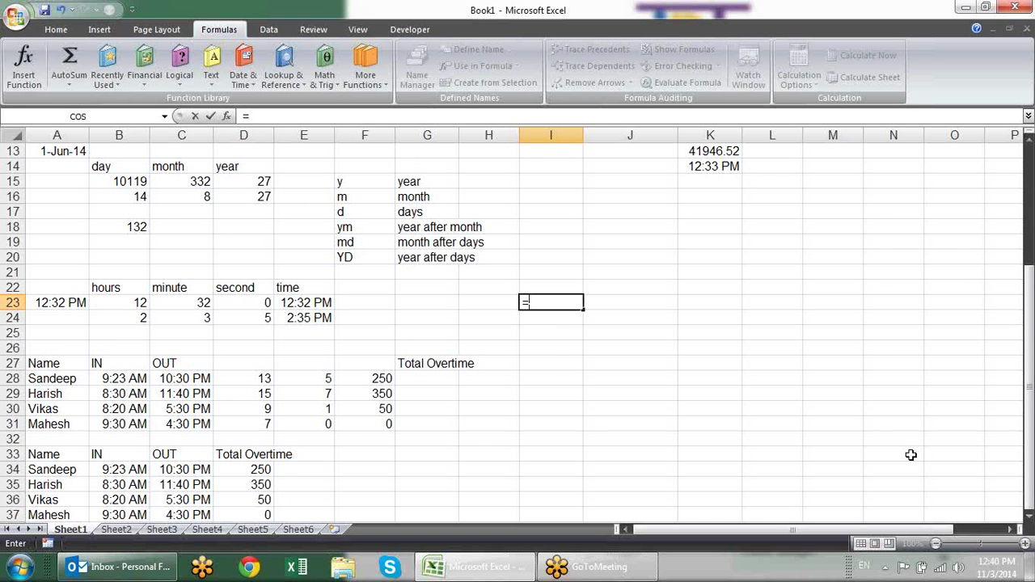
{"action": "type", "text": "dat"}
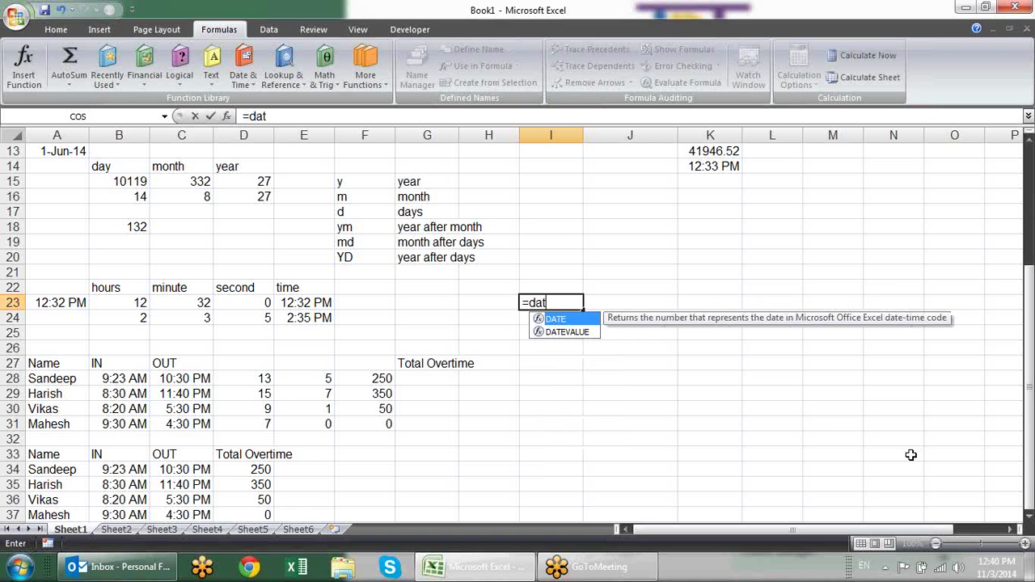
{"action": "key", "text": "Down"}
{"action": "key", "text": "Tab"}
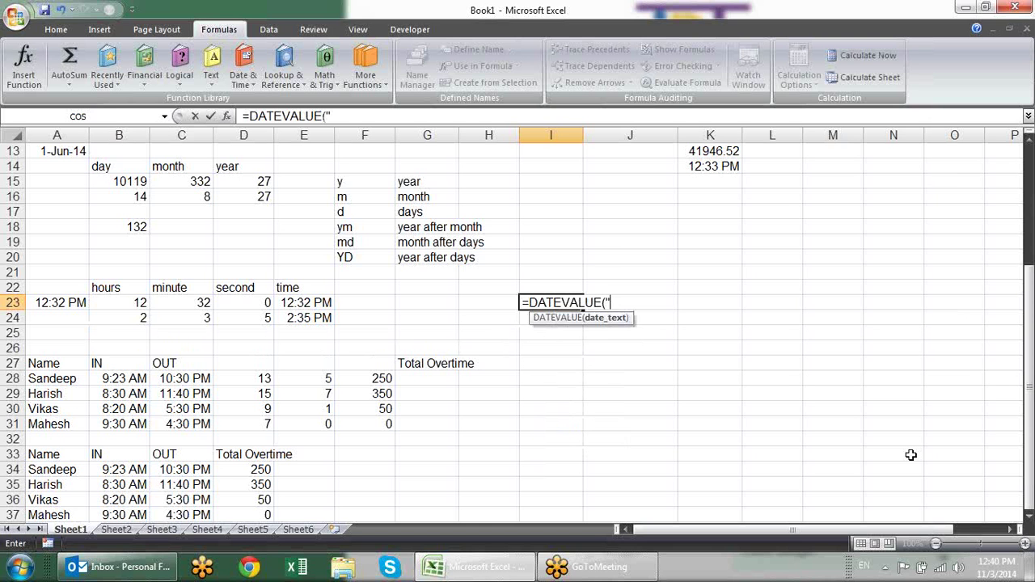
{"action": "type", "text": "01-sep-"}
{"action": "type", "text": "14"}
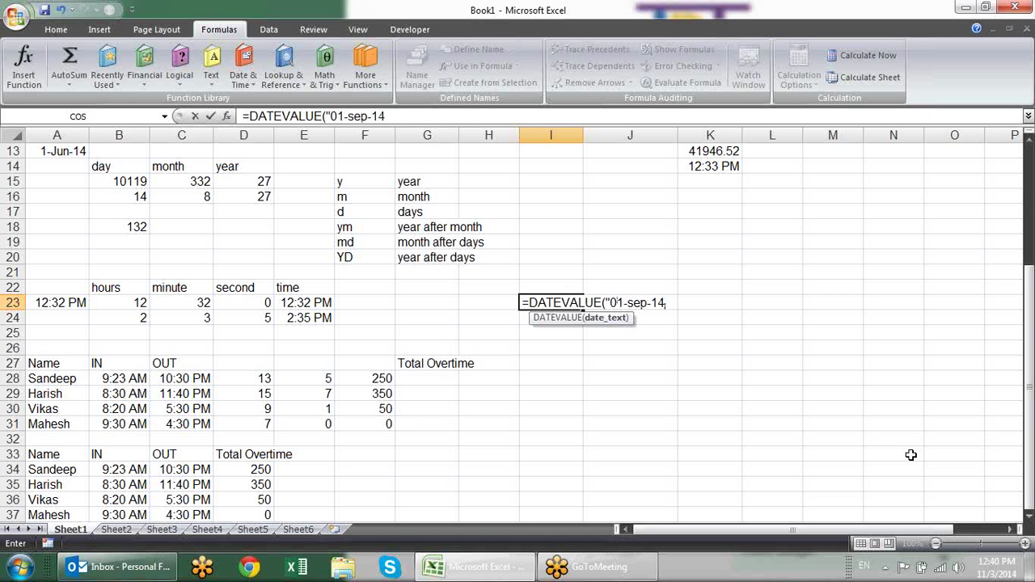
{"action": "type", "text": "\")"}
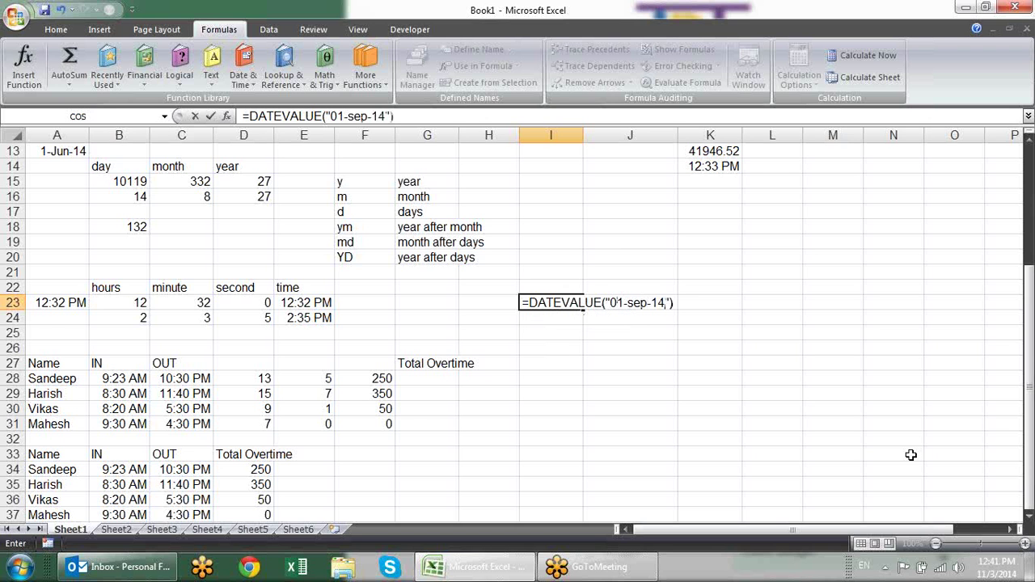
{"action": "key", "text": "Return"}
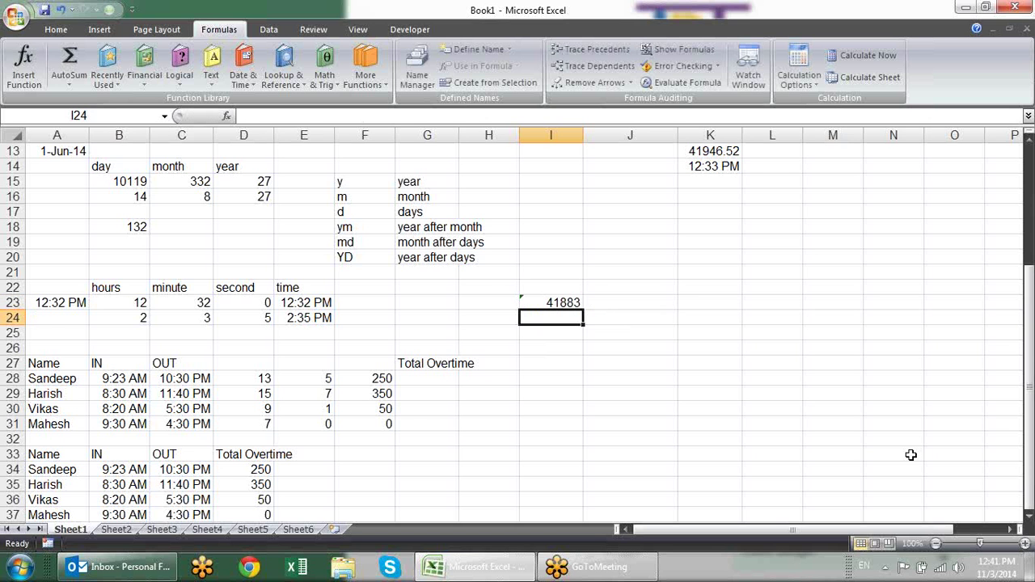
{"action": "key", "text": "Up"}
{"action": "key", "text": "ctrl+shift+3"}
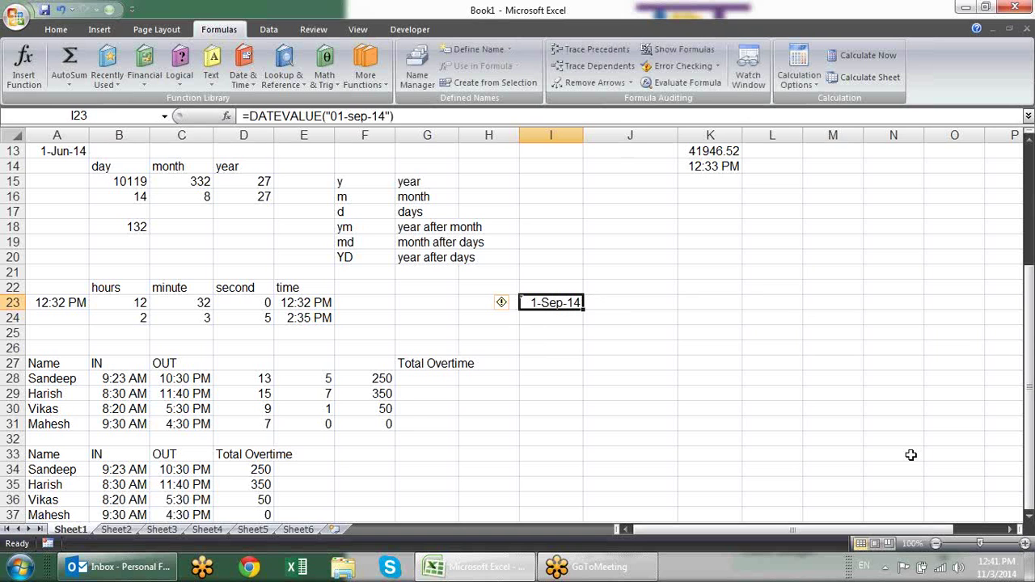
Put 10 in J23 and begin a K23 formula referencing I23
{"action": "key", "text": "Right"}
{"action": "type", "text": "10"}
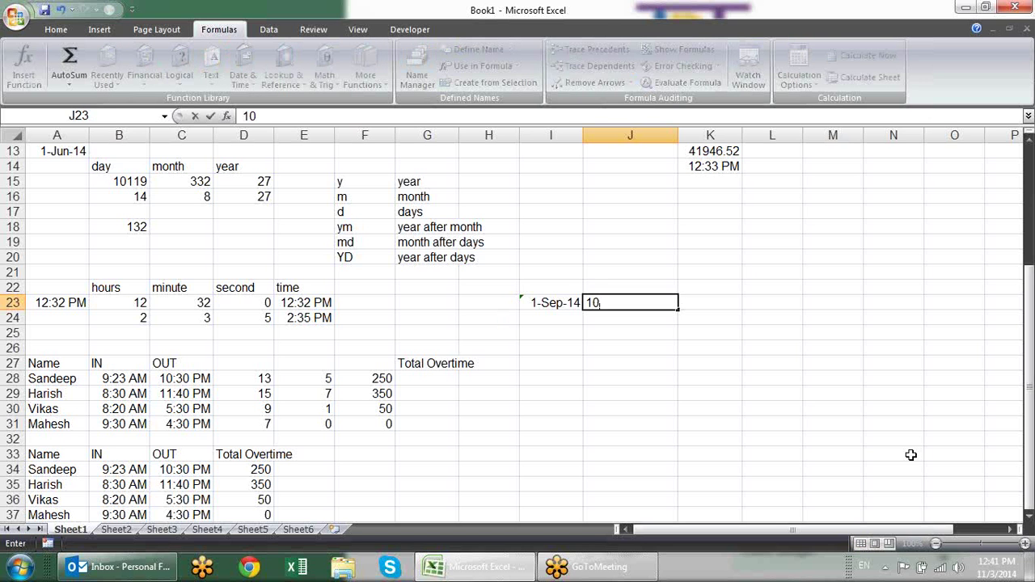
{"action": "key", "text": "Tab"}
{"action": "type", "text": "="}
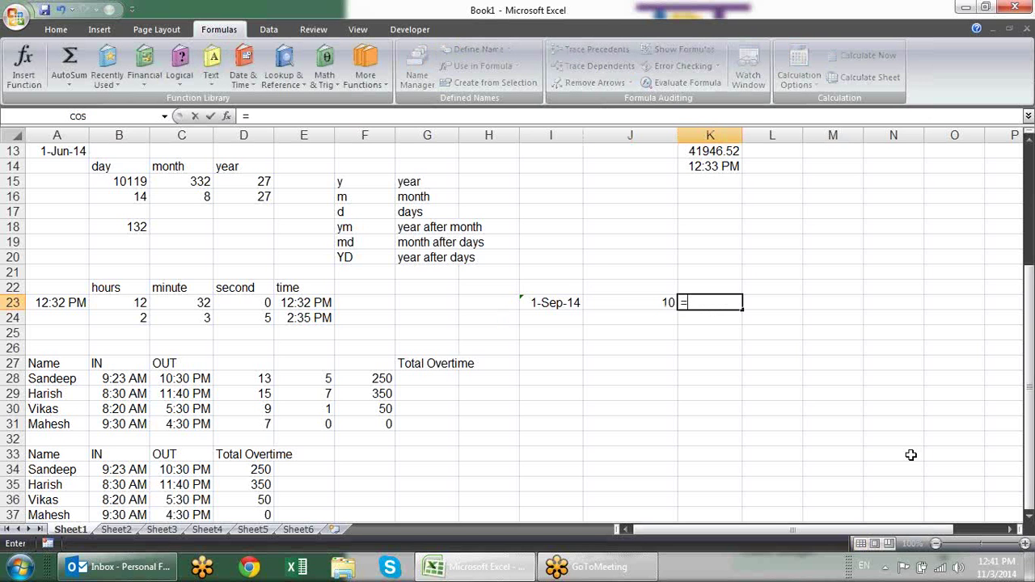
{"action": "key", "text": "Left"}
{"action": "key", "text": "Left"}
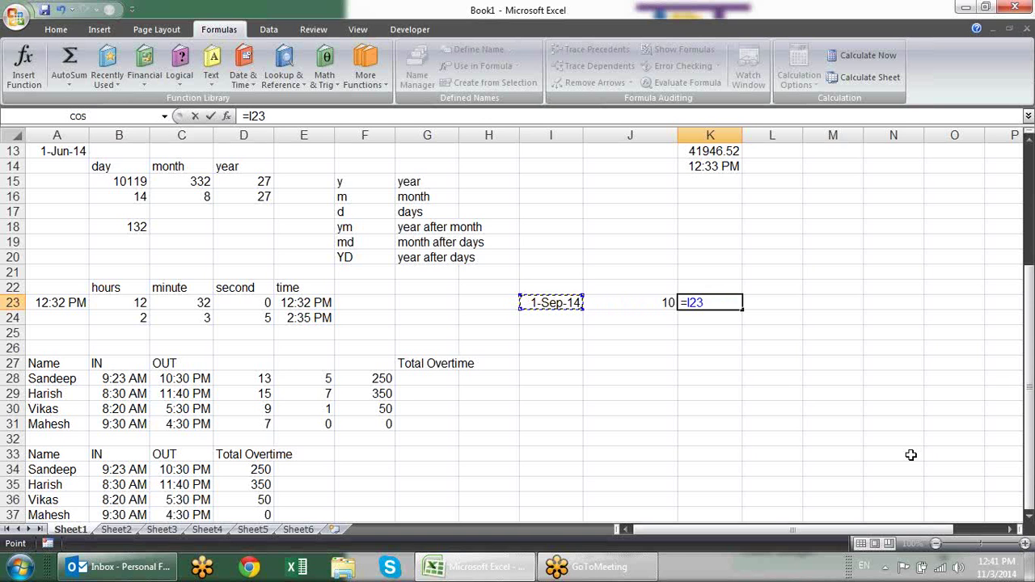
Complete the K23 formula as =I23+J23 so it shows 11-Sep-14
{"action": "type", "text": "+"}
{"action": "left_click", "coordinate": [653, 296]}
{"action": "key", "text": "Return"}
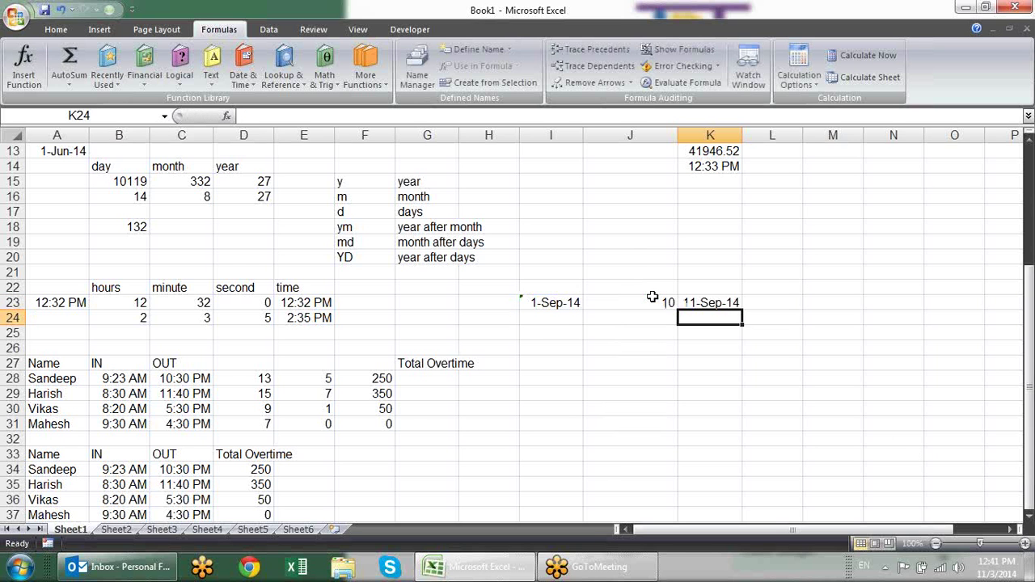
{"action": "left_click", "coordinate": [567, 346]}
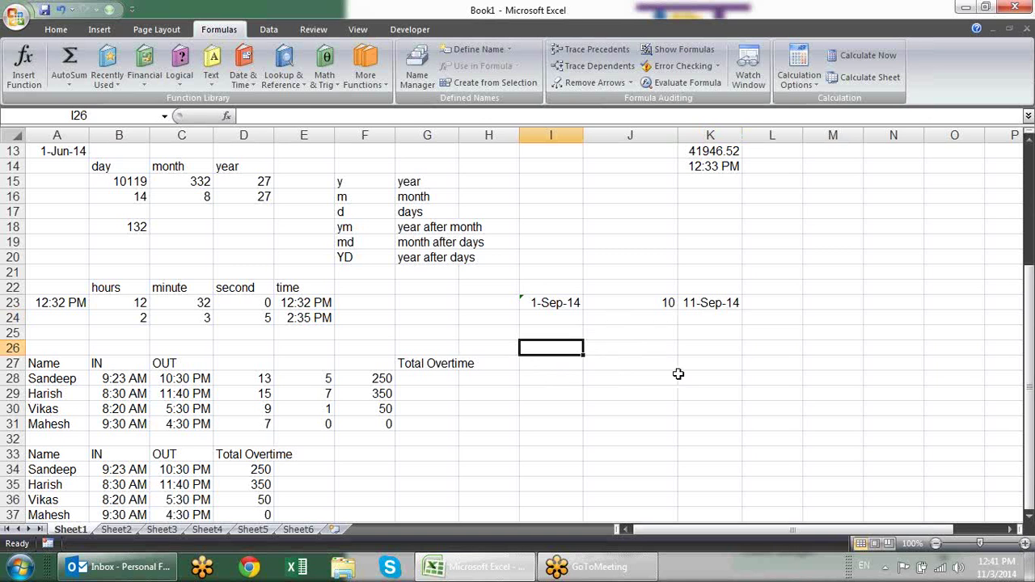
Enter day 1, month 9 and year 2014 across I26:K26
{"action": "type", "text": "1"}
{"action": "key", "text": "Tab"}
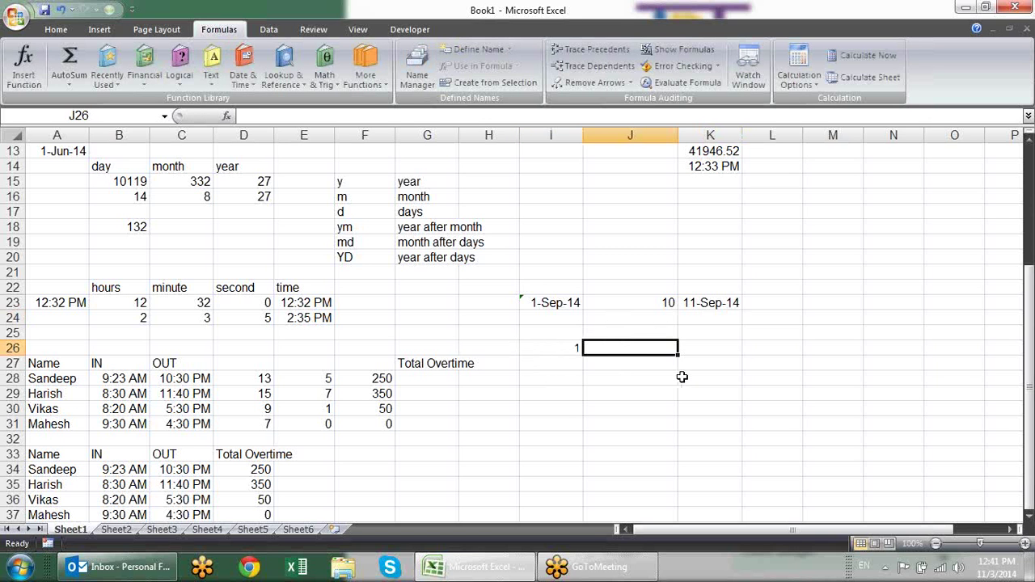
{"action": "type", "text": "9"}
{"action": "key", "text": "Tab"}
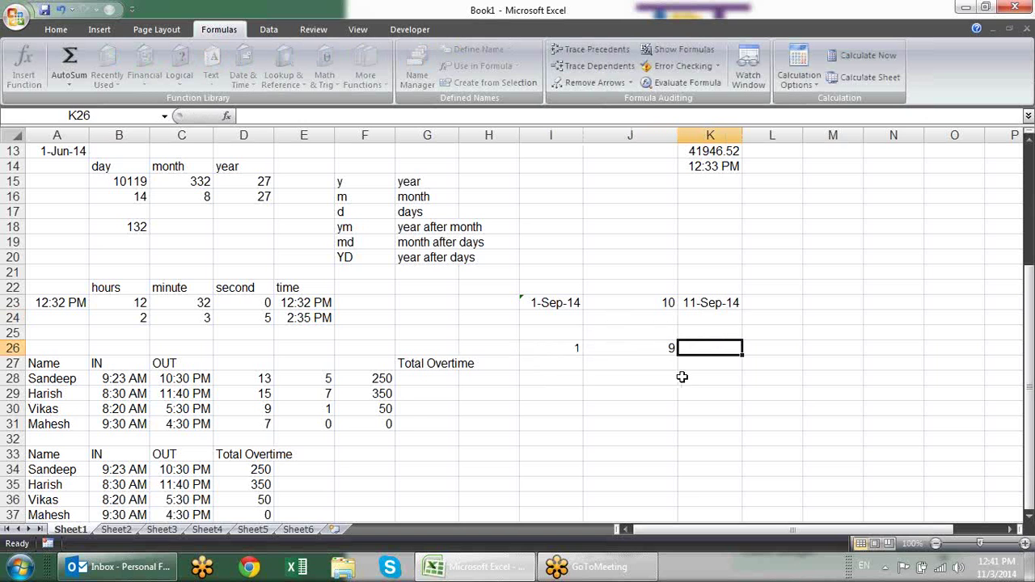
{"action": "type", "text": "2014"}
{"action": "key", "text": "Tab"}
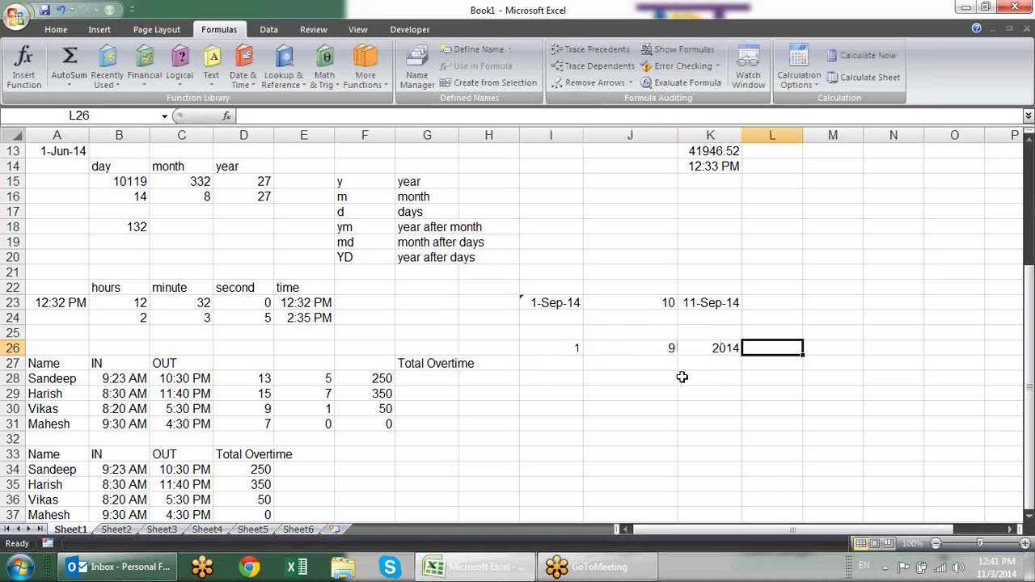
Abandon a first DATEVALUE attempt in L26 and change the month in J26 to 'sep'
{"action": "type", "text": "=dat"}
{"action": "key", "text": "Down"}
{"action": "key", "text": "Tab"}
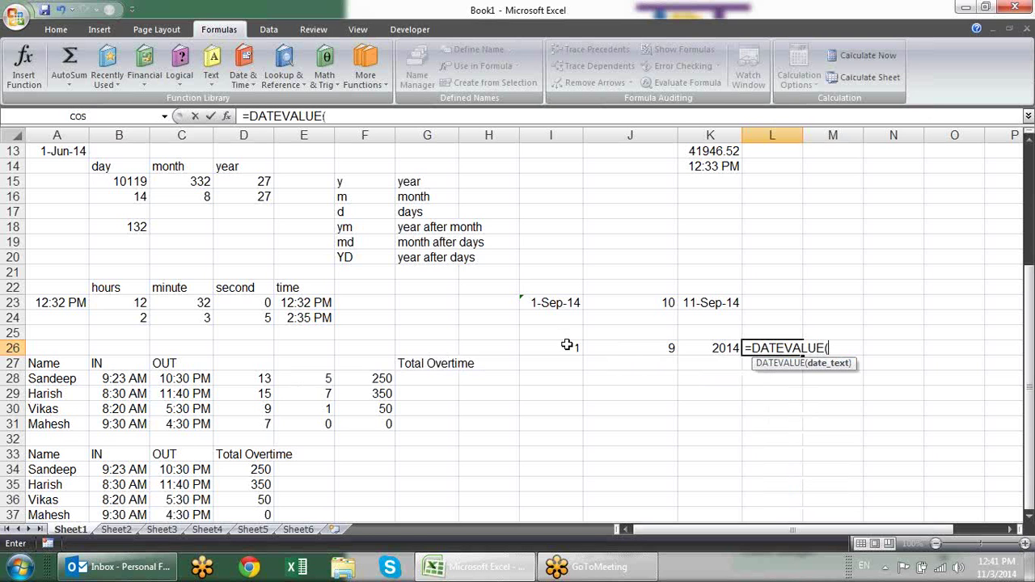
{"action": "key", "text": "Escape"}
{"action": "left_click", "coordinate": [663, 348]}
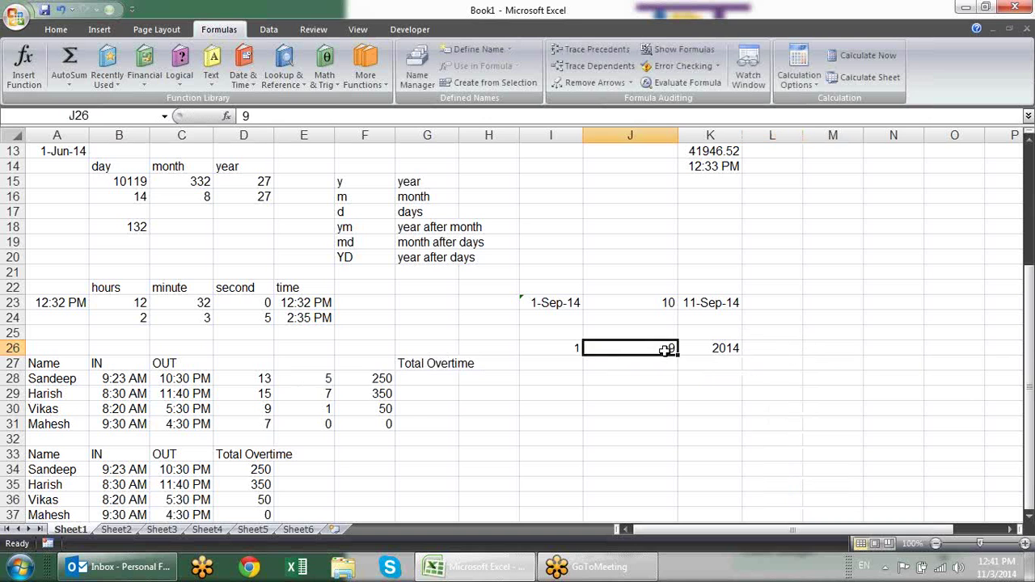
{"action": "type", "text": "sep"}
{"action": "key", "text": "Return"}
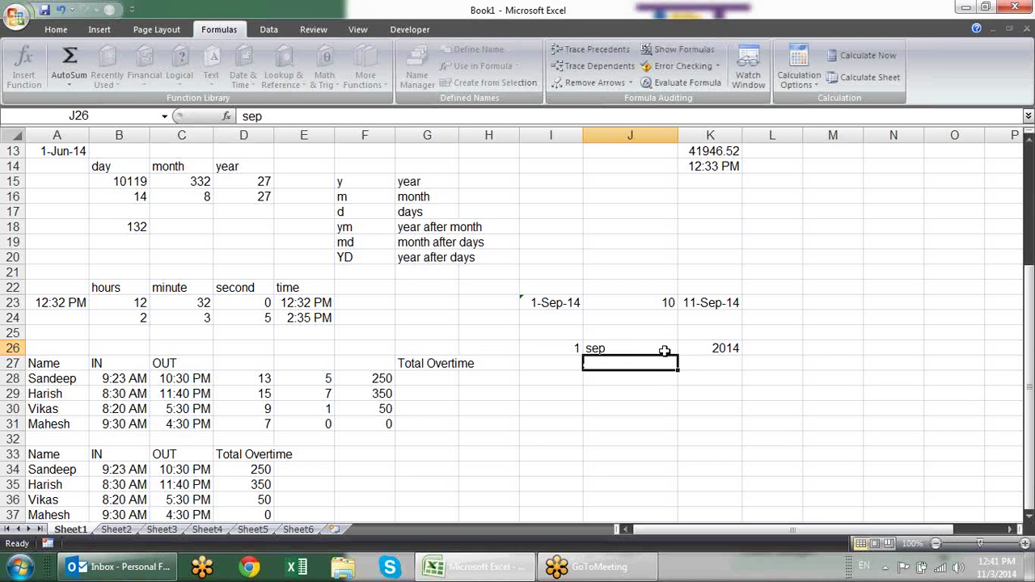
Start a DATEVALUE formula in L26 that references the day in I26
{"action": "left_click", "coordinate": [781, 346]}
{"action": "type", "text": "="}
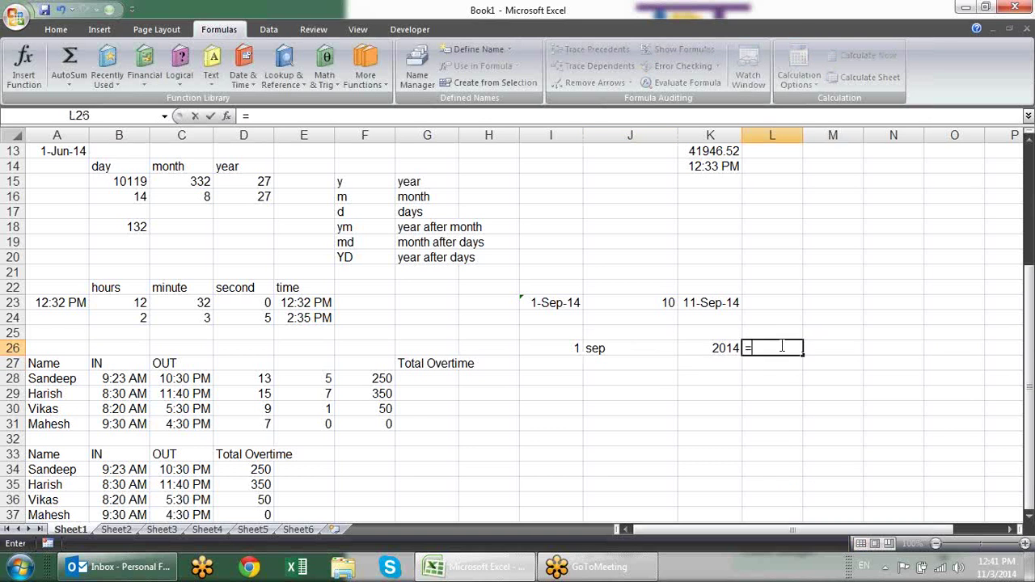
{"action": "type", "text": "dat"}
{"action": "key", "text": "Tab"}
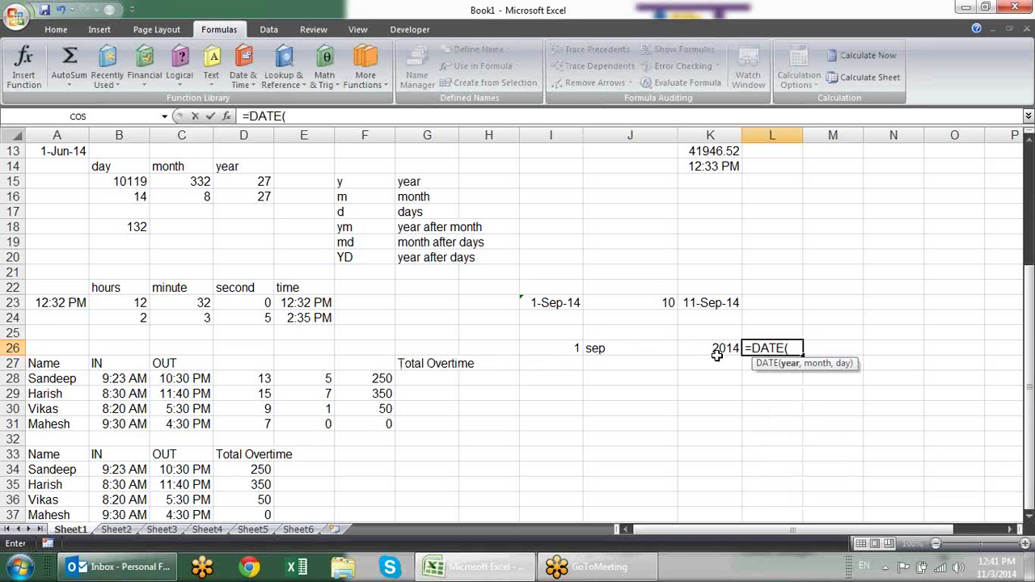
{"action": "key", "text": "BackSpace"}
{"action": "type", "text": "v"}
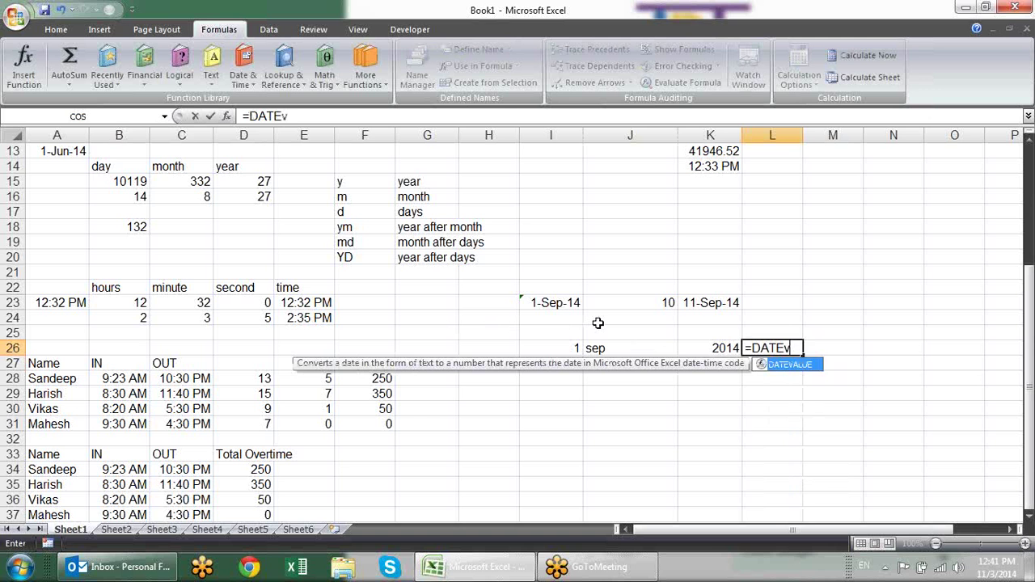
{"action": "key", "text": "Tab"}
{"action": "left_click", "coordinate": [570, 348]}
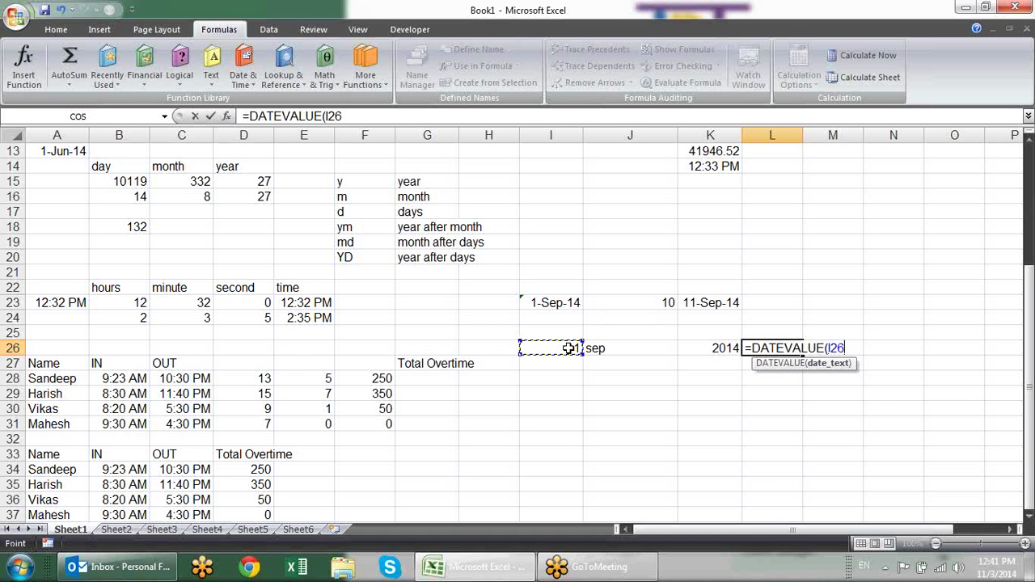
{"action": "type", "text": "&\"-"}
{"action": "left_click", "coordinate": [622, 346]}
Extend the L26 formula to join I26, J26 and K26 with "-" separators
{"action": "double_click", "coordinate": [790, 344]}
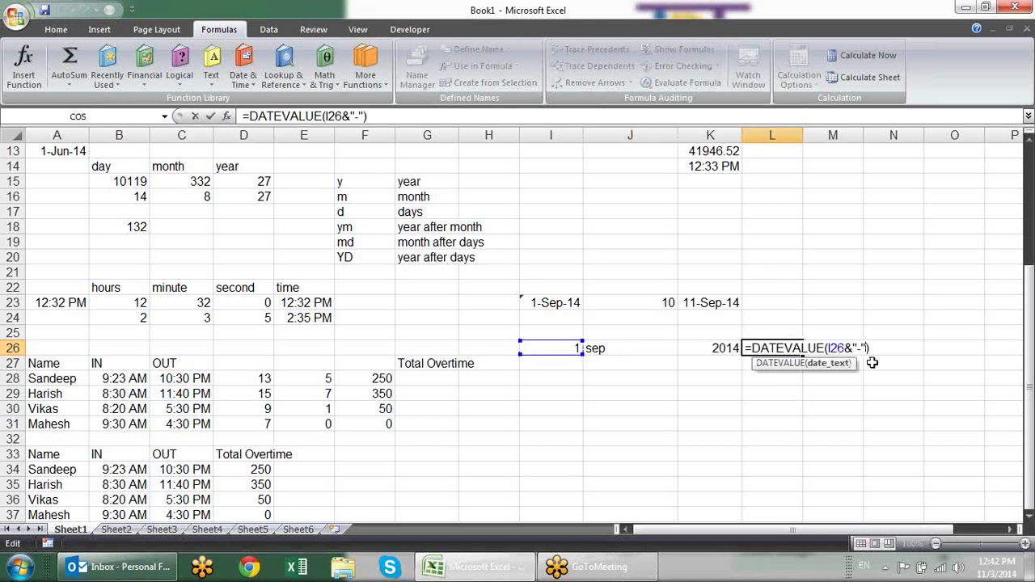
{"action": "type", "text": "&"}
{"action": "left_click", "coordinate": [651, 349]}
{"action": "type", "text": "&\"-\""}
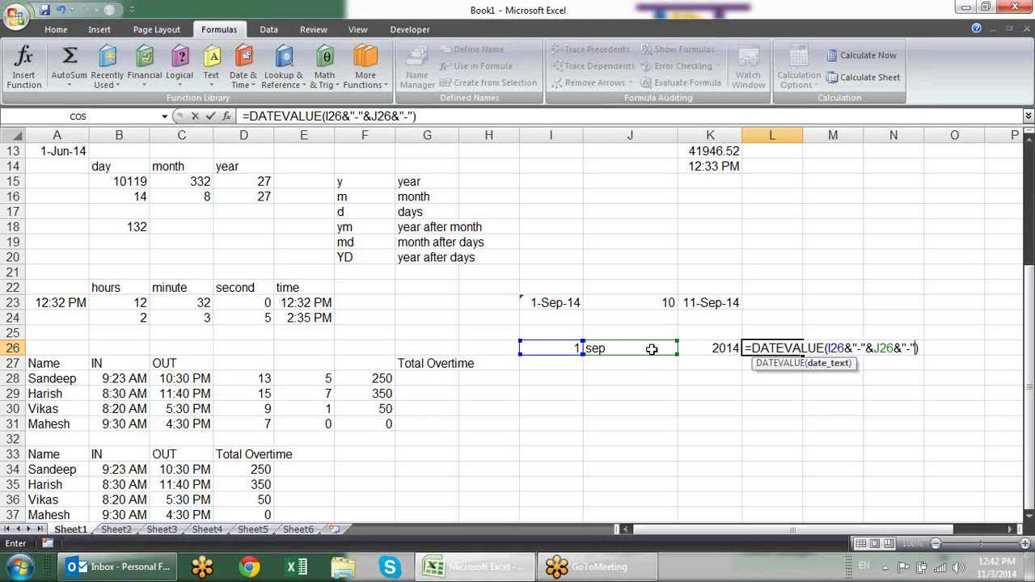
{"action": "type", "text": "&"}
{"action": "left_click", "coordinate": [705, 347]}
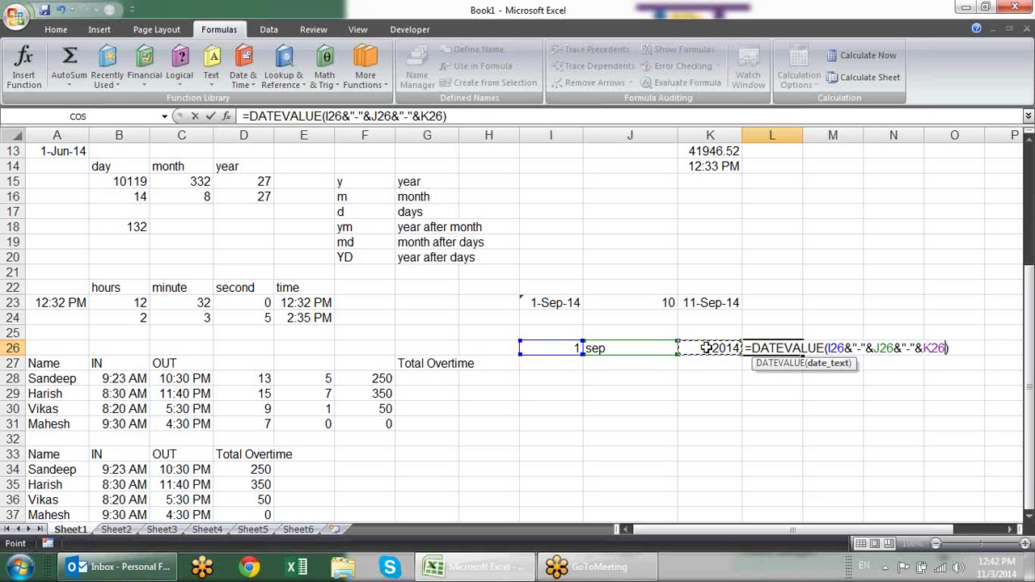
{"action": "key", "text": "Return"}
Format L26 as a date so it displays 1-Sep-14
{"action": "left_click", "coordinate": [796, 346]}
{"action": "key", "text": "ctrl+shift+3"}
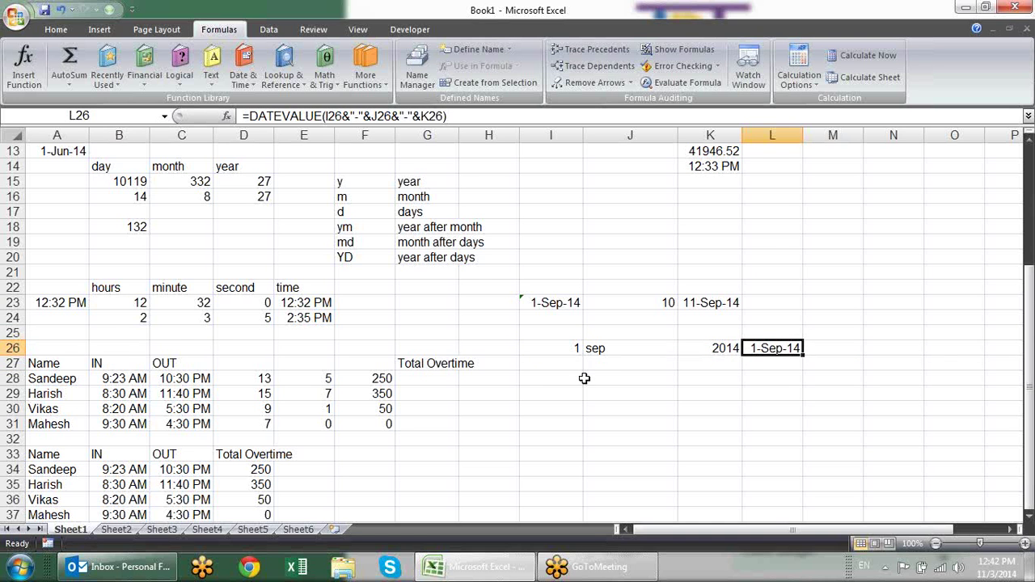
{"action": "left_click", "coordinate": [513, 395]}
{"action": "scroll", "coordinate": [567, 374], "scroll_direction": "down", "scroll_amount": 1}
{"action": "scroll", "coordinate": [568, 374], "scroll_direction": "down", "scroll_amount": 1}
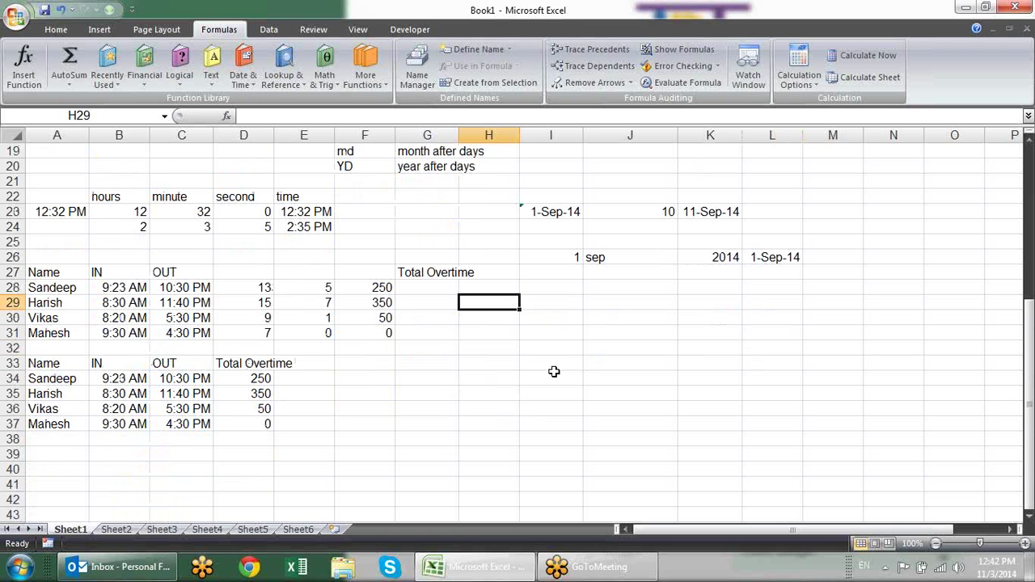
Enter hour 4, minutes 30 and seconds 55 across I33:K33
{"action": "left_click", "coordinate": [535, 365]}
{"action": "left_click", "coordinate": [503, 360]}
{"action": "left_click", "coordinate": [538, 361]}
{"action": "type", "text": "4"}
{"action": "key", "text": "Tab"}
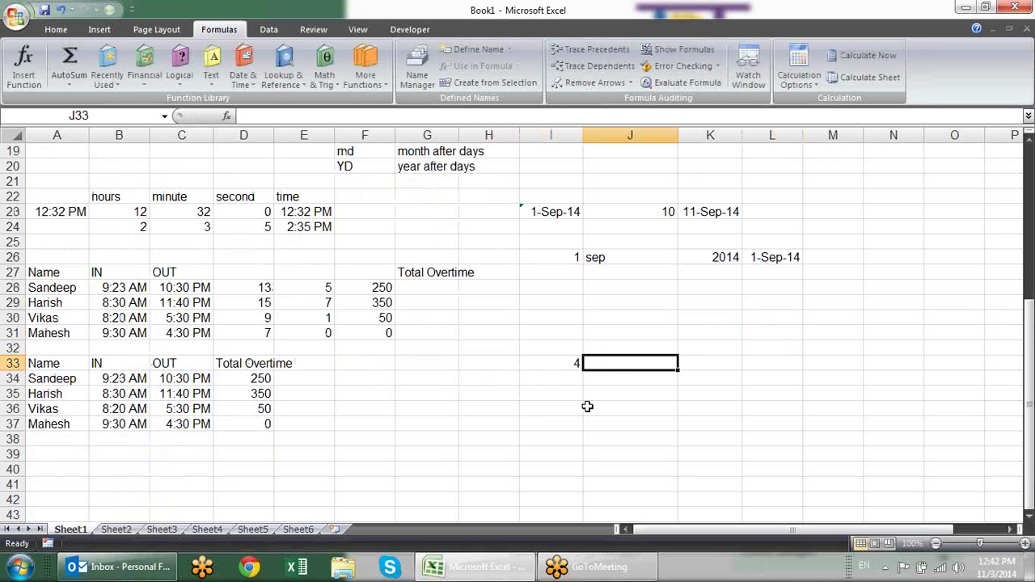
{"action": "type", "text": "30"}
{"action": "key", "text": "Tab"}
{"action": "type", "text": "55"}
{"action": "key", "text": "Tab"}
Start a TIMEVALUE formula in L33 joining the hours in I33 and minutes in J33
{"action": "type", "text": "="}
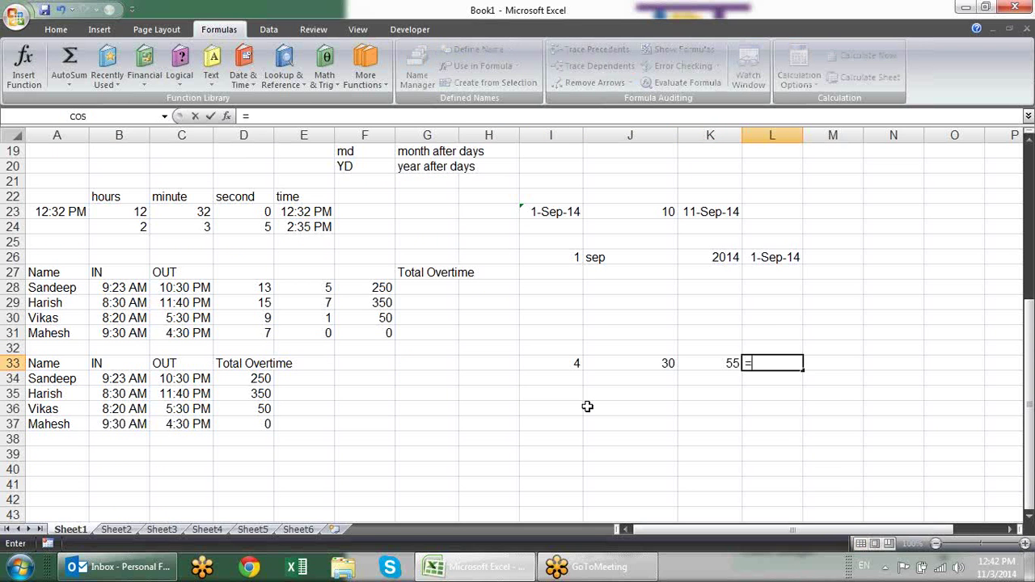
{"action": "type", "text": "tim"}
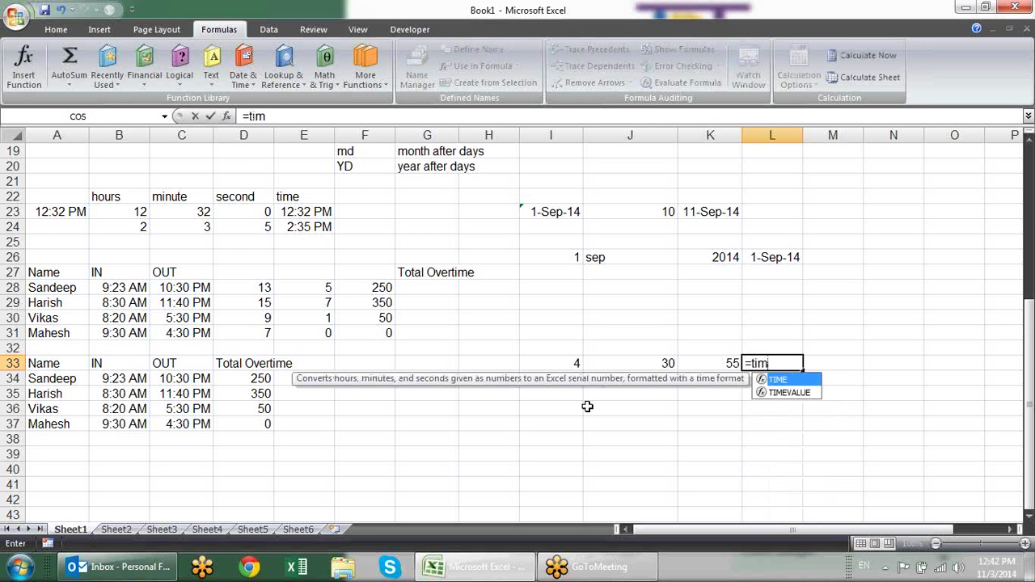
{"action": "key", "text": "Down"}
{"action": "key", "text": "Tab"}
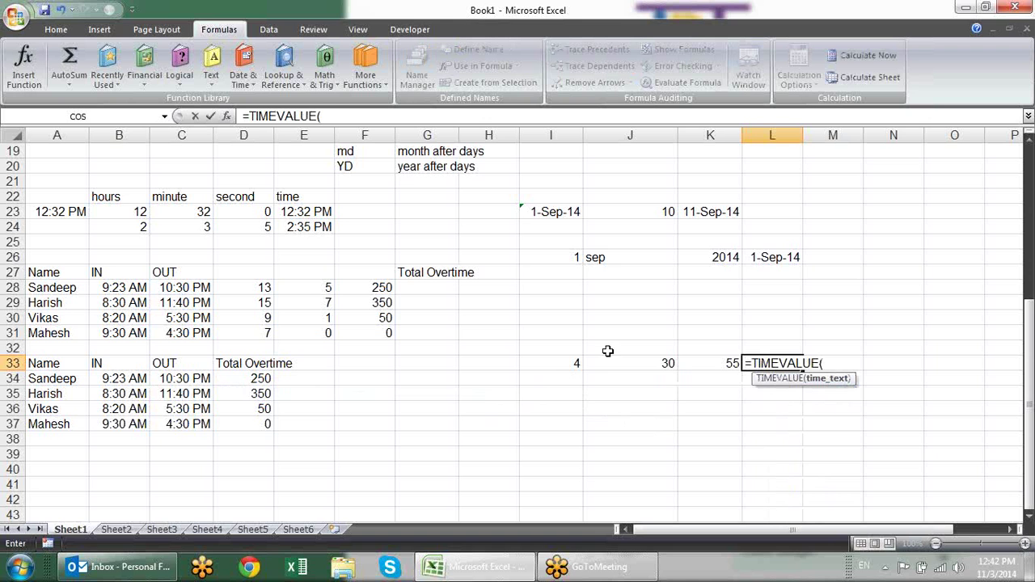
{"action": "left_click", "coordinate": [576, 363]}
{"action": "type", "text": ","}
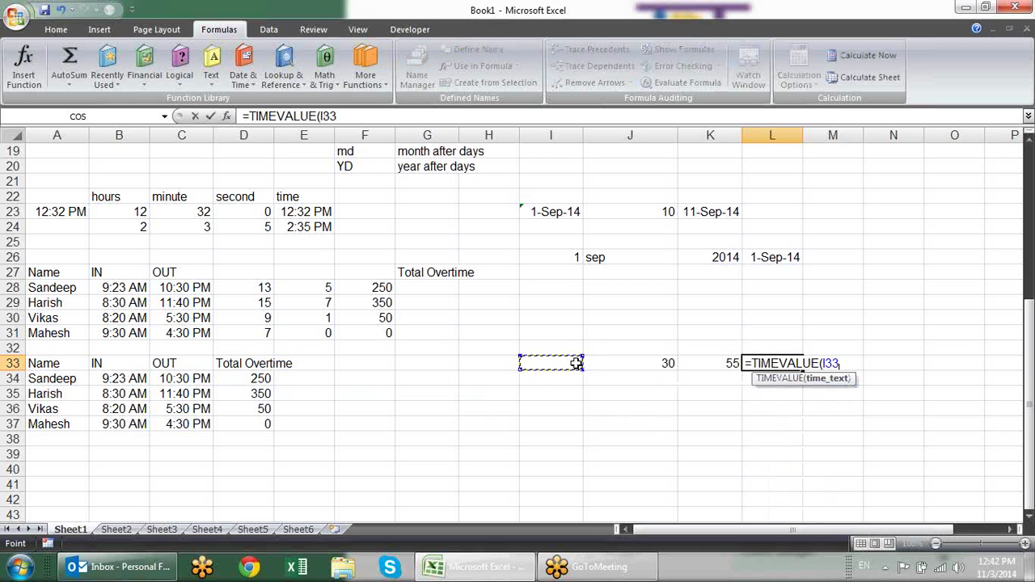
{"action": "type", "text": "&"}
{"action": "type", "text": "&"}
{"action": "left_click", "coordinate": [622, 363]}
{"action": "type", "text": "&\":"}
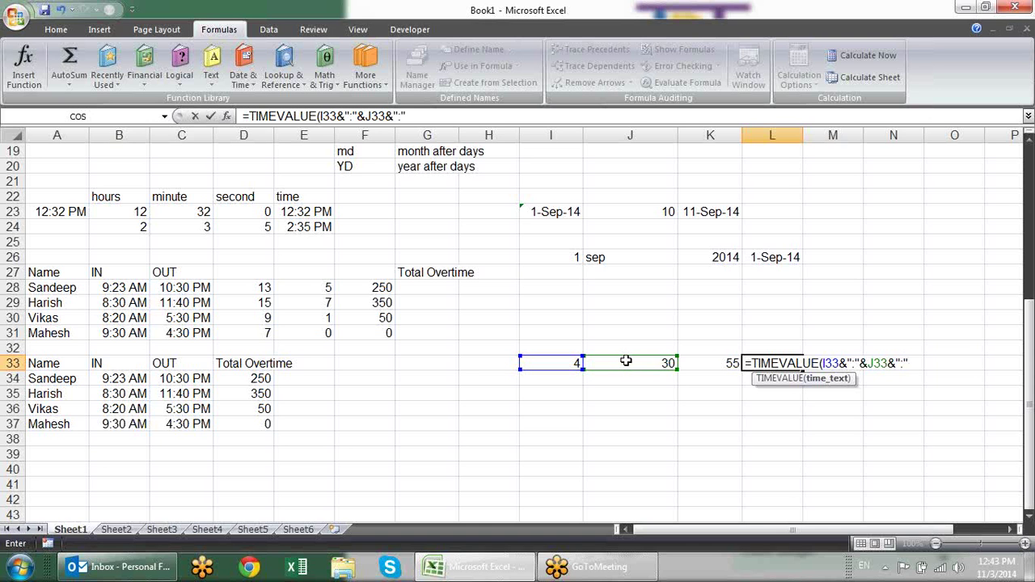
{"action": "left_click", "coordinate": [718, 363]}
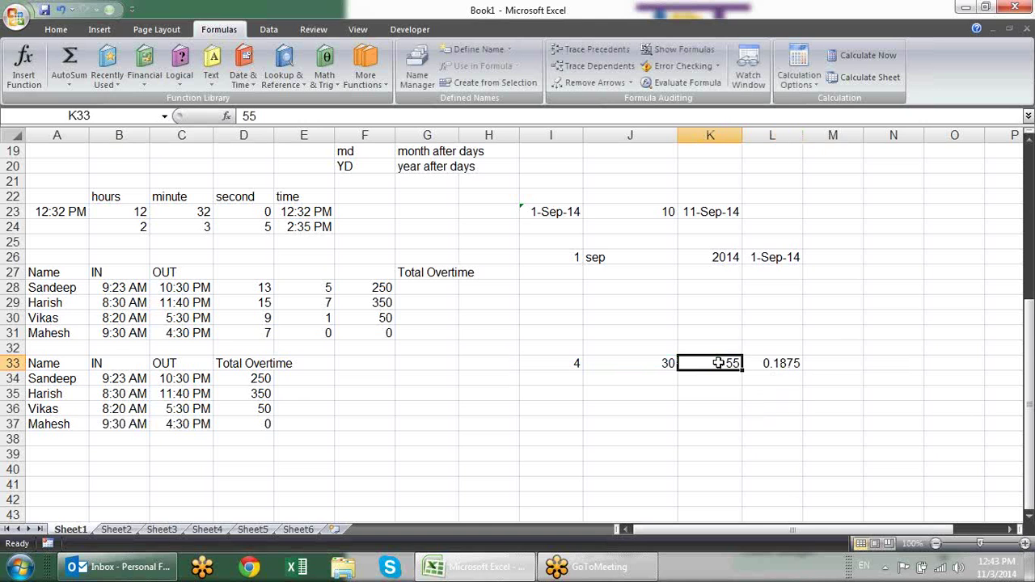
Append the seconds in K33 to the TIMEVALUE formula and format L33 as time, showing 4:30 AM
{"action": "double_click", "coordinate": [782, 366]}
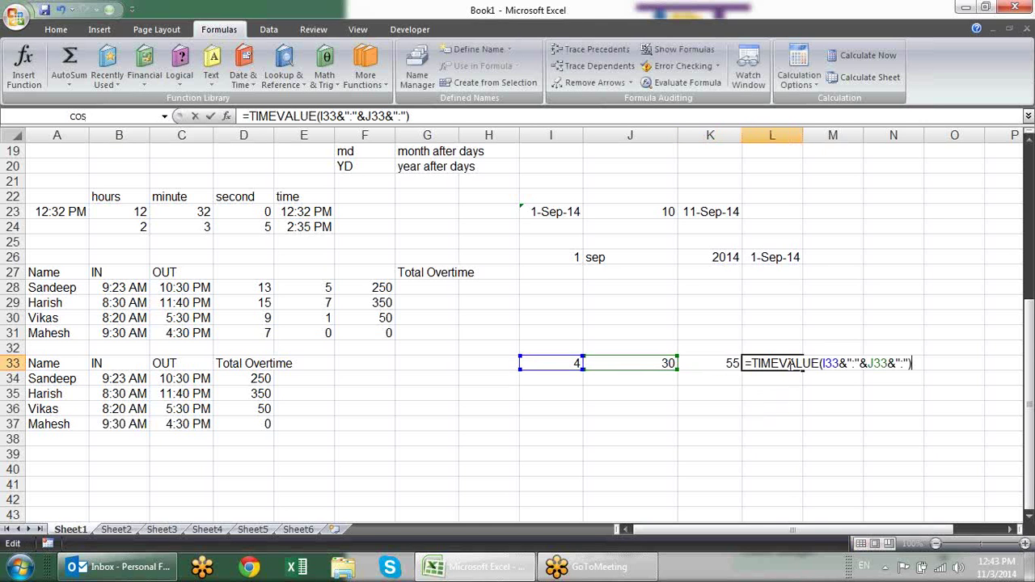
{"action": "left_click", "coordinate": [908, 363]}
{"action": "type", "text": "&"}
{"action": "left_click", "coordinate": [718, 364]}
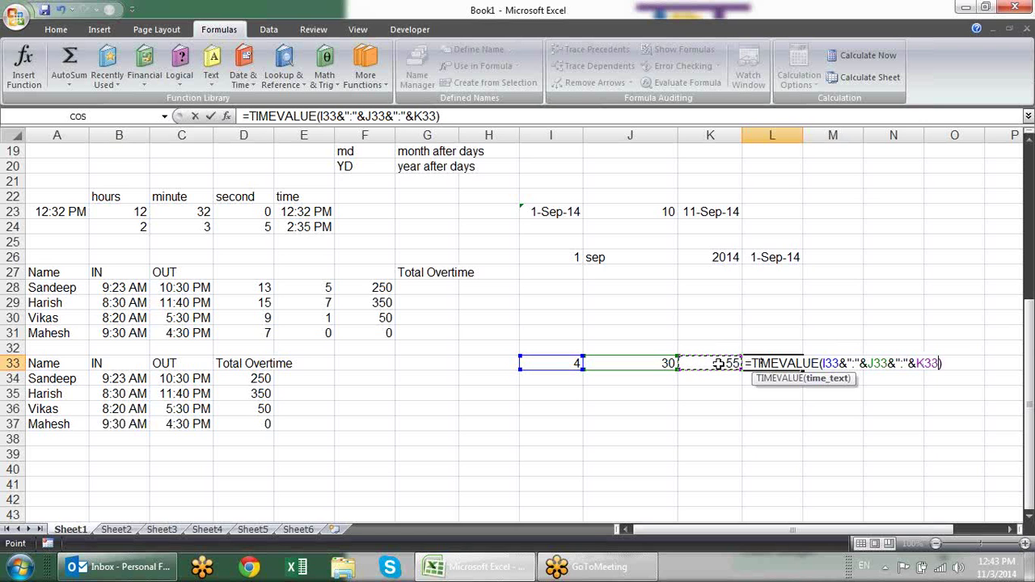
{"action": "key", "text": "Return"}
{"action": "left_click", "coordinate": [801, 365]}
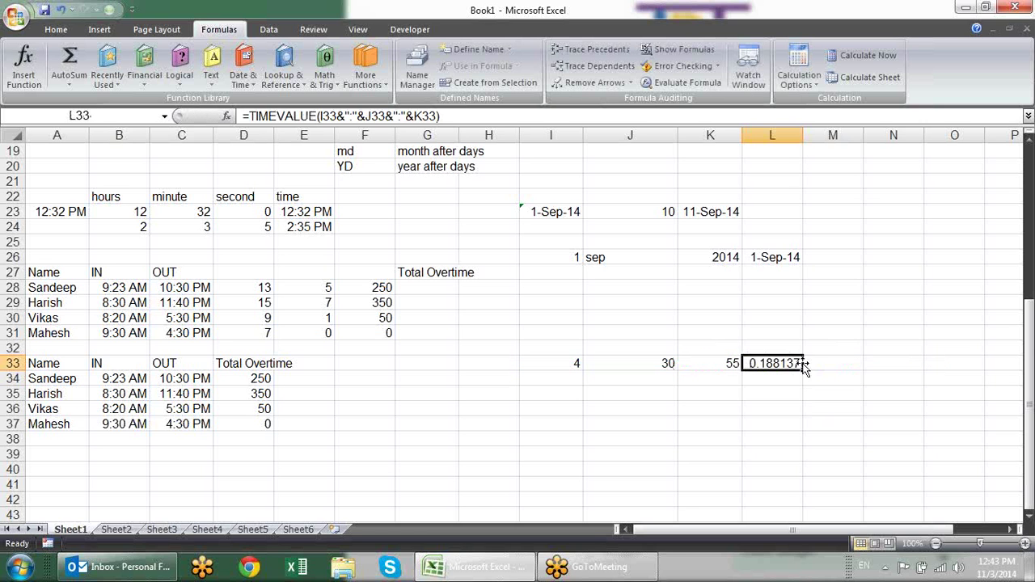
{"action": "key", "text": "ctrl+shift+2"}
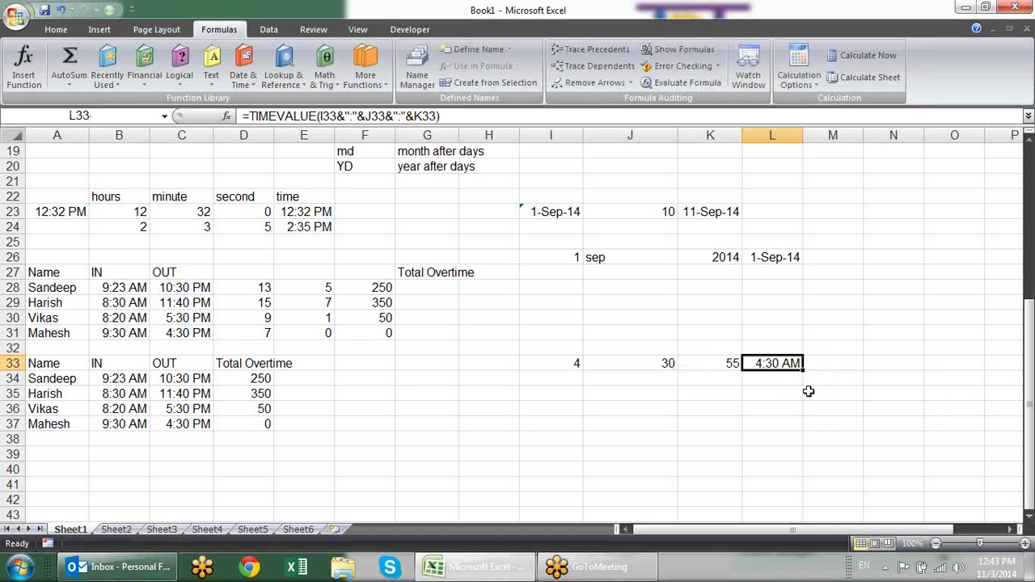
{"action": "left_click", "coordinate": [56, 29]}
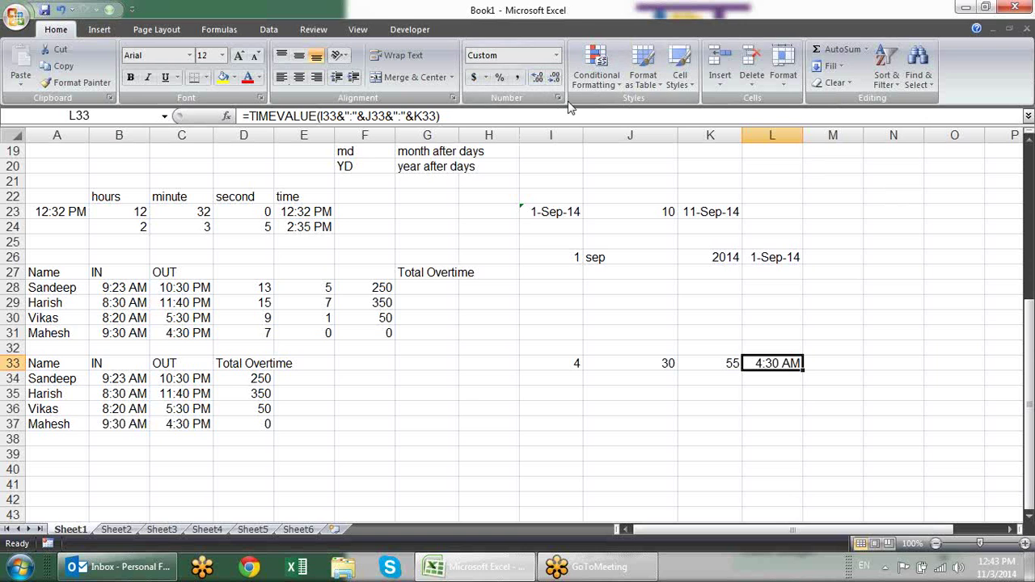
Apply the Time format 1:30:55 PM to L33 so it shows 4:30:55 AM
{"action": "key", "text": "ctrl+1"}
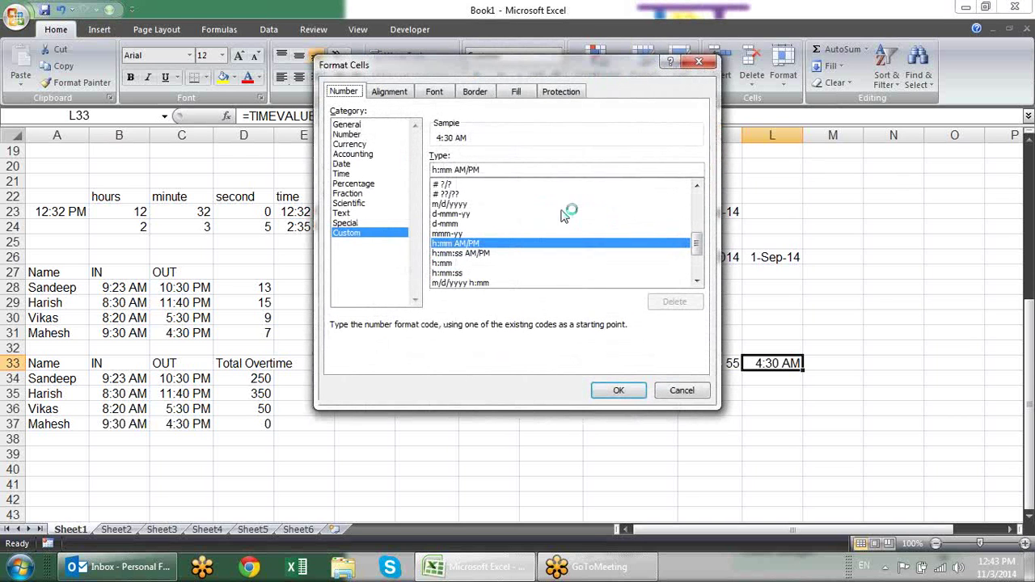
{"action": "left_click", "coordinate": [341, 174]}
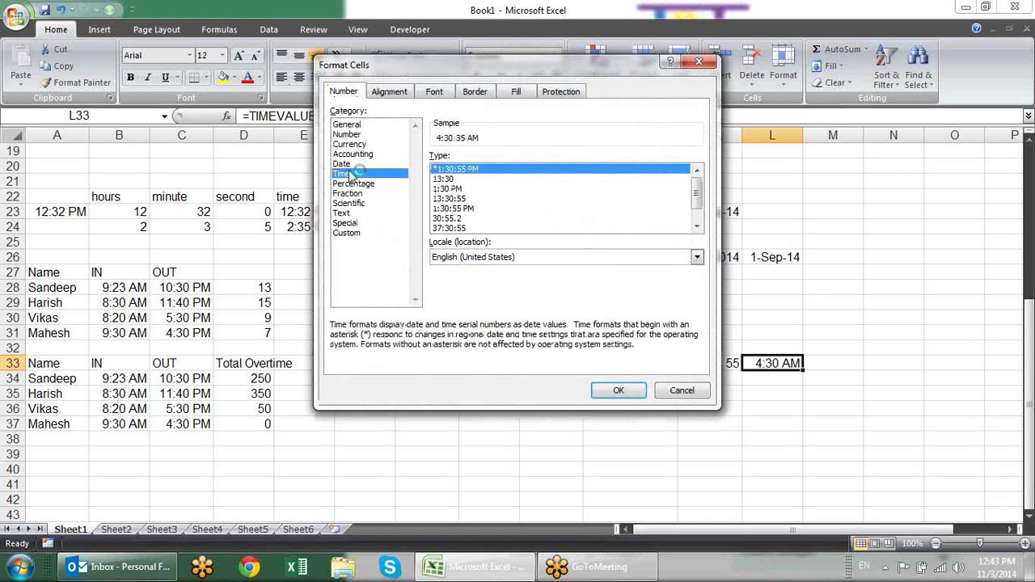
{"action": "left_click", "coordinate": [475, 199]}
{"action": "left_click", "coordinate": [473, 210]}
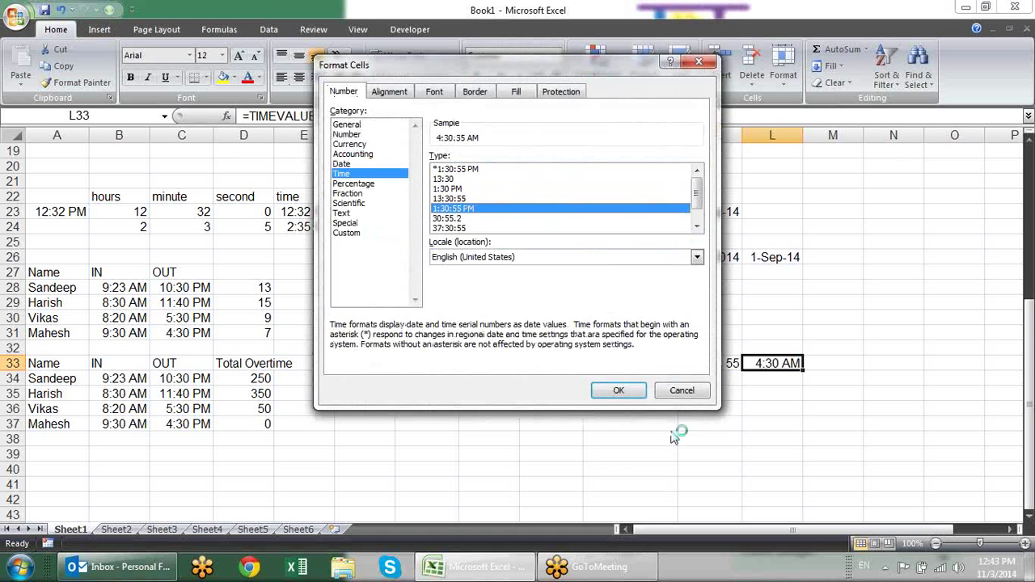
{"action": "left_click", "coordinate": [618, 391]}
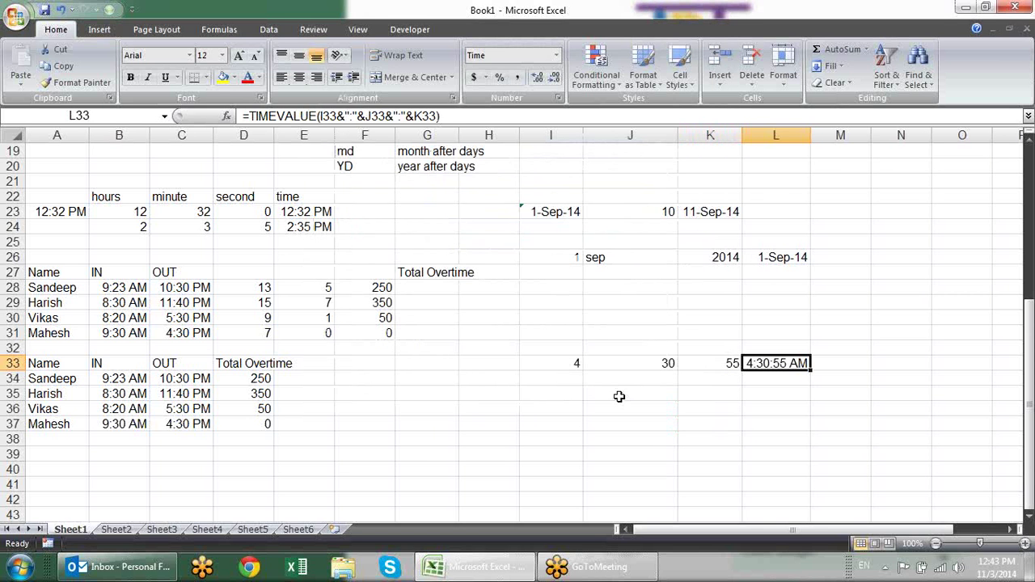
{"action": "left_click", "coordinate": [618, 396]}
{"action": "left_click", "coordinate": [388, 396]}
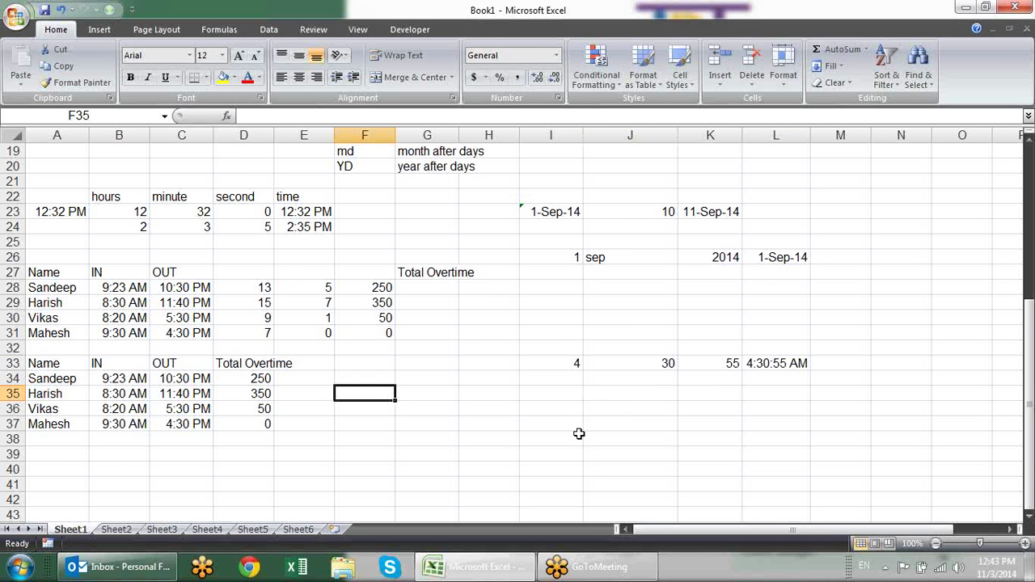
{"action": "scroll", "coordinate": [574, 450], "scroll_direction": "up", "scroll_amount": 5}
{"action": "scroll", "coordinate": [591, 433], "scroll_direction": "up", "scroll_amount": 1}
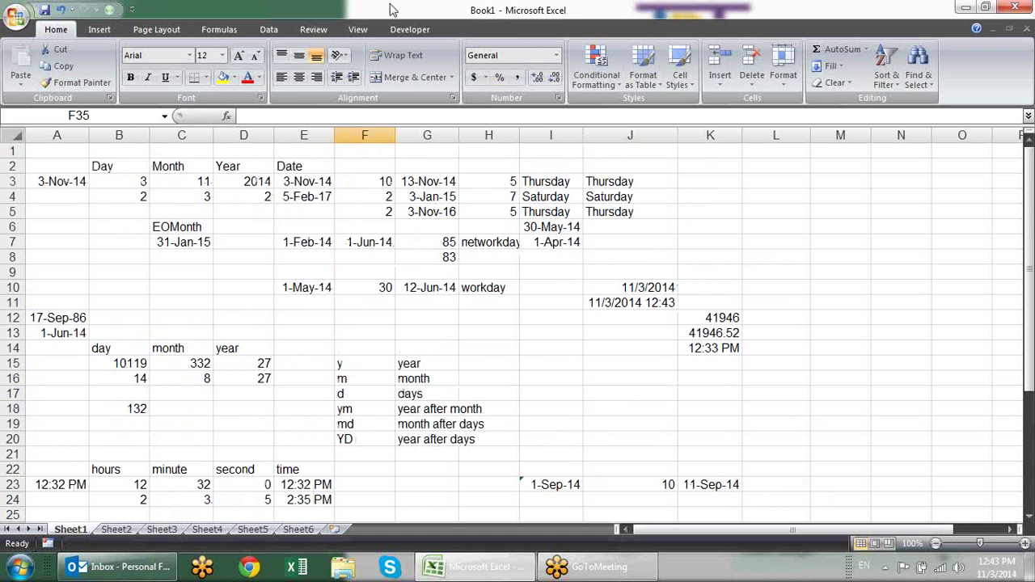
{"action": "left_click", "coordinate": [268, 29]}
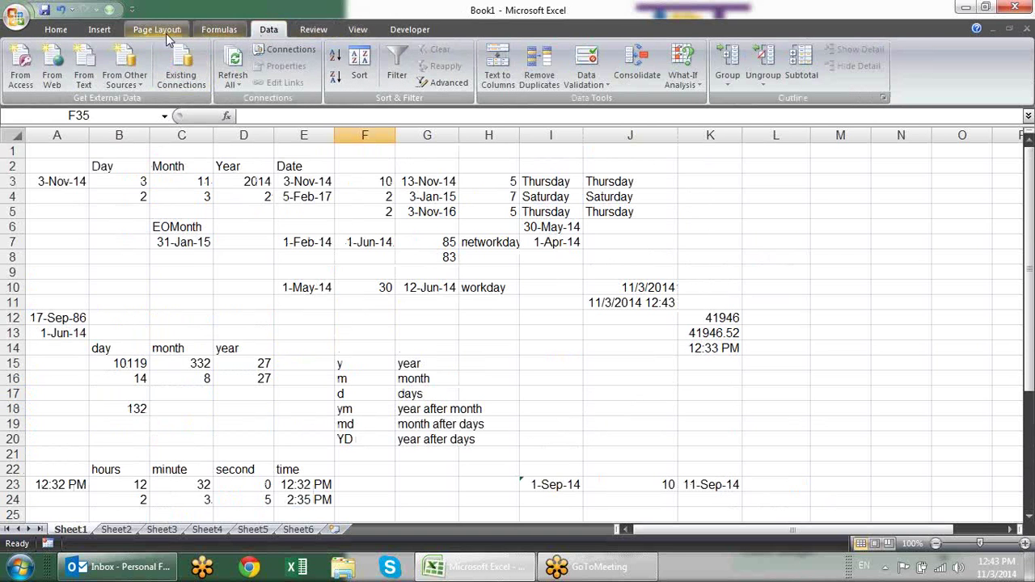
{"action": "left_click", "coordinate": [219, 29]}
{"action": "left_click", "coordinate": [242, 77]}
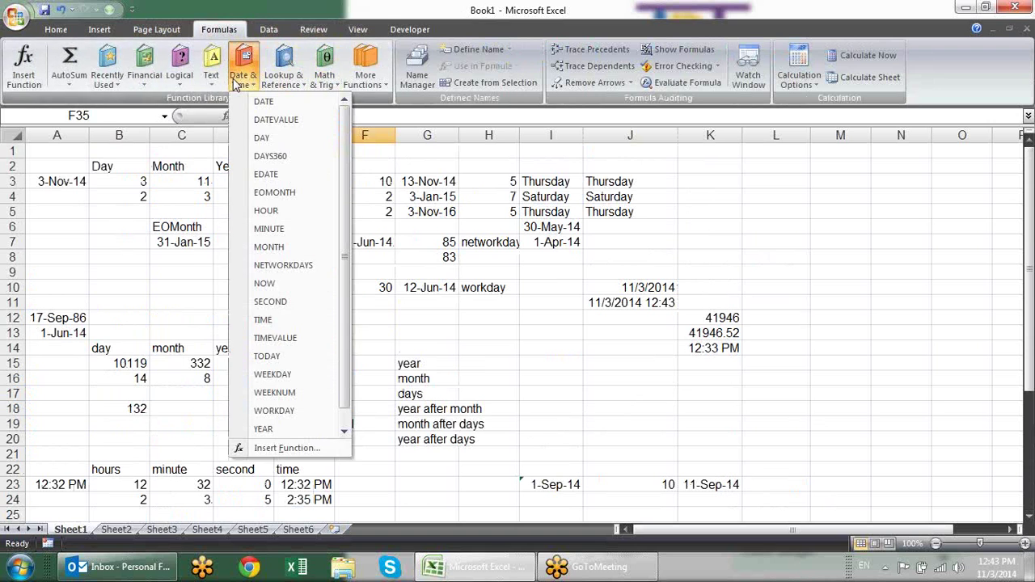
{"action": "mouse_move", "coordinate": [345, 173]}
{"action": "left_mouse_down"}
{"action": "mouse_move", "coordinate": [345, 212]}
{"action": "mouse_move", "coordinate": [345, 161]}
{"action": "left_mouse_up"}
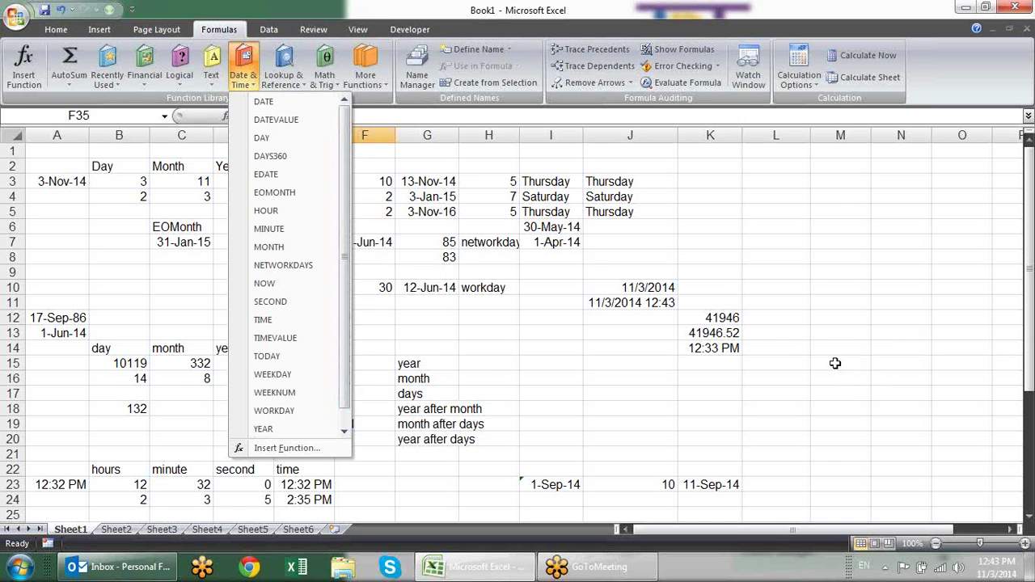
{"action": "left_click", "coordinate": [833, 408]}
{"action": "scroll", "coordinate": [820, 396], "scroll_direction": "down", "scroll_amount": 4}
{"action": "scroll", "coordinate": [820, 389], "scroll_direction": "up", "scroll_amount": 1}
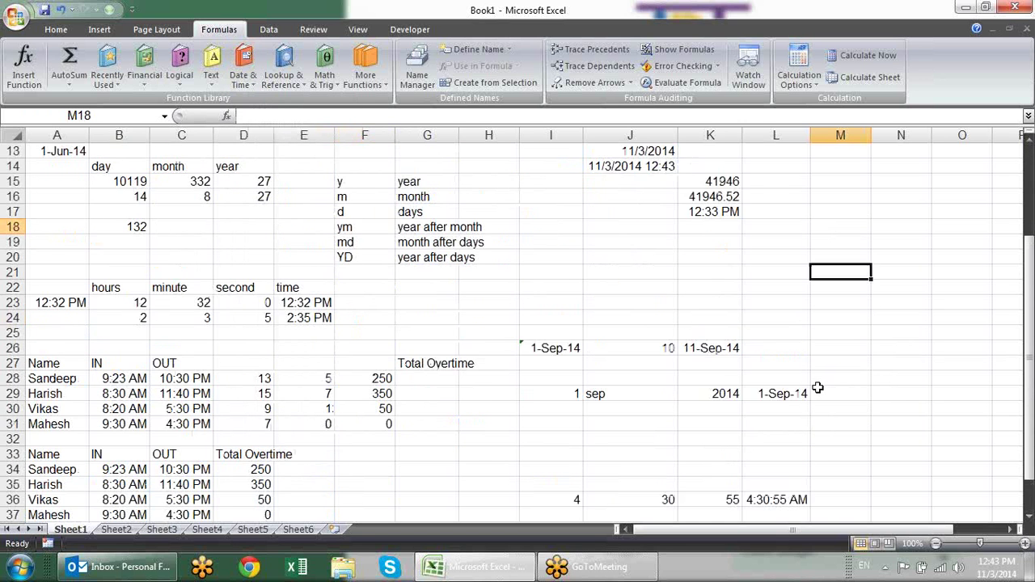
{"action": "scroll", "coordinate": [819, 390], "scroll_direction": "up", "scroll_amount": 2}
{"action": "scroll", "coordinate": [817, 388], "scroll_direction": "up", "scroll_amount": 1}
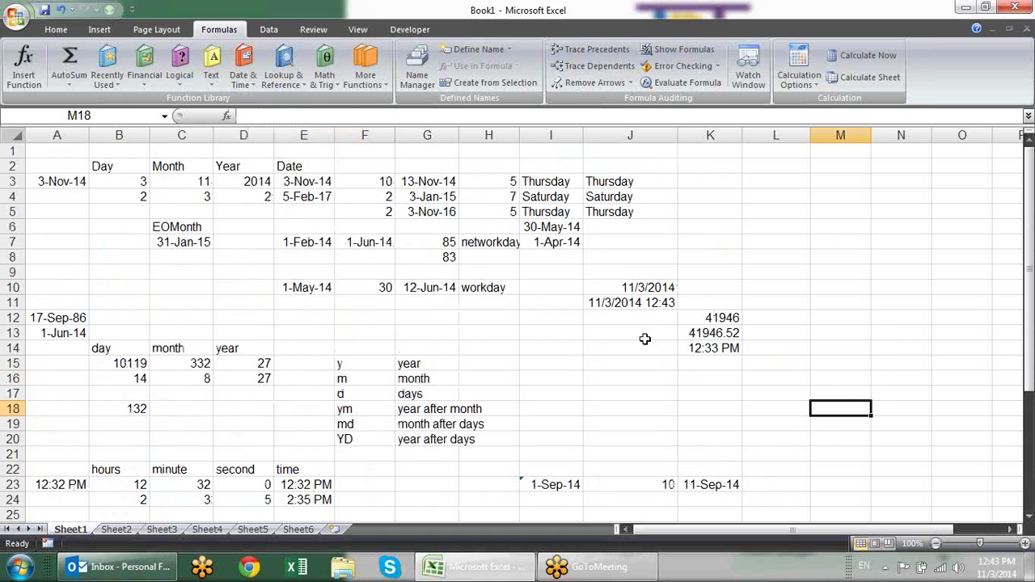
{"action": "scroll", "coordinate": [639, 341], "scroll_direction": "down", "scroll_amount": 1}
{"action": "scroll", "coordinate": [639, 341], "scroll_direction": "down", "scroll_amount": 5}
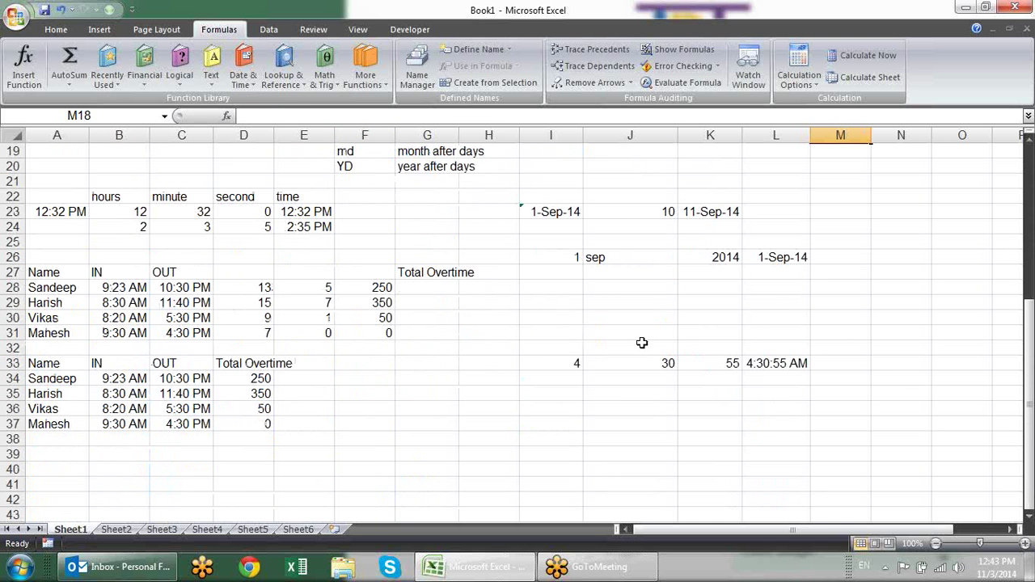
{"action": "left_click", "coordinate": [461, 417]}
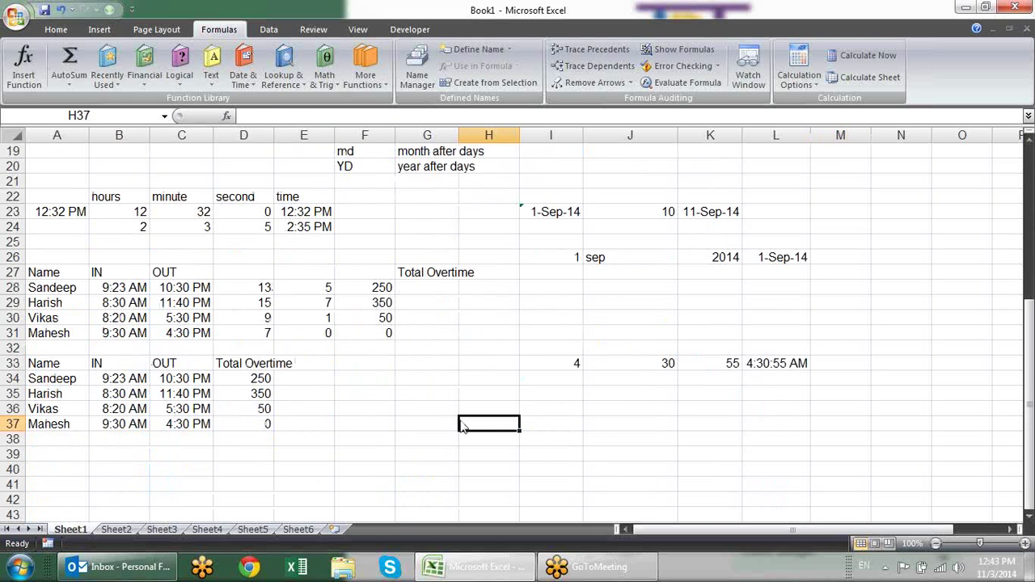
{"action": "key", "text": "ctrl+s"}
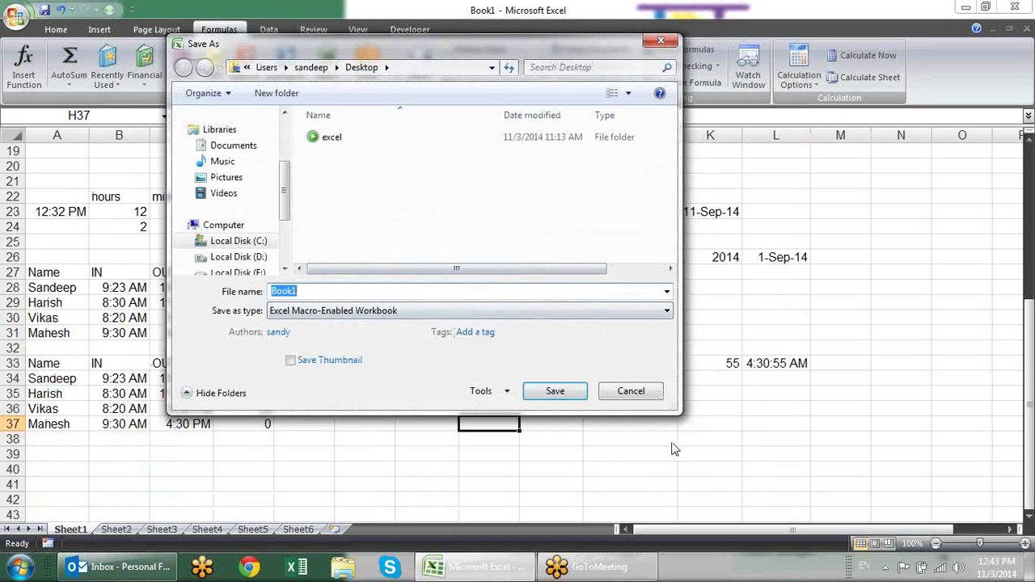
{"action": "key", "text": "Escape"}
{"action": "left_click", "coordinate": [545, 425]}
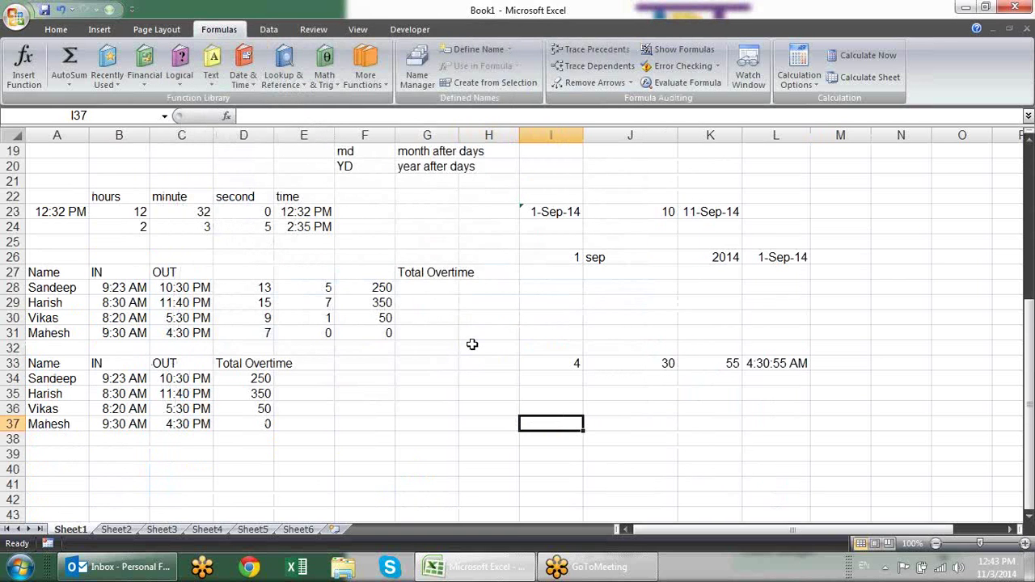
{"action": "scroll", "coordinate": [472, 344], "scroll_direction": "up", "scroll_amount": 2}
{"action": "scroll", "coordinate": [472, 345], "scroll_direction": "down", "scroll_amount": 1}
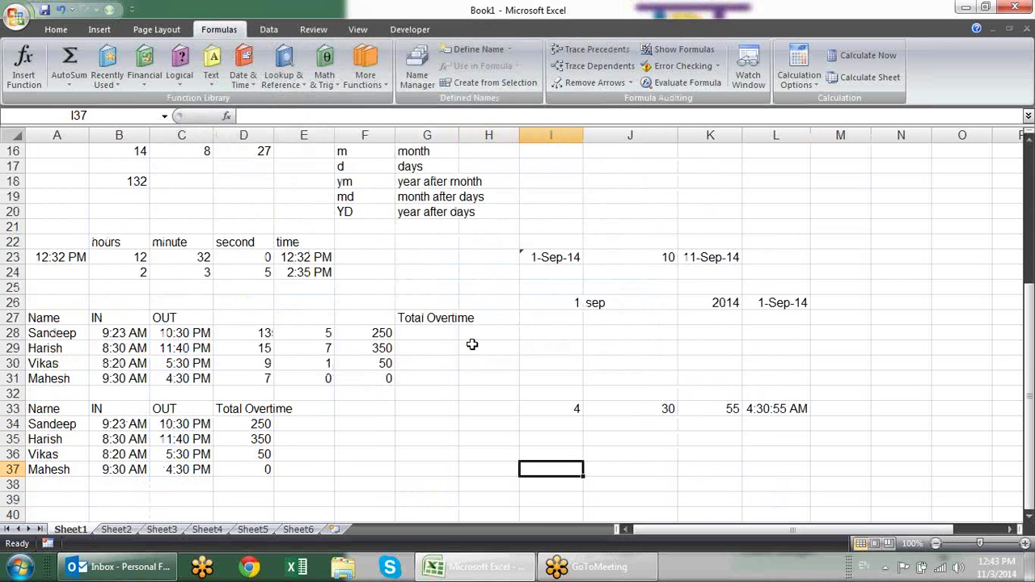